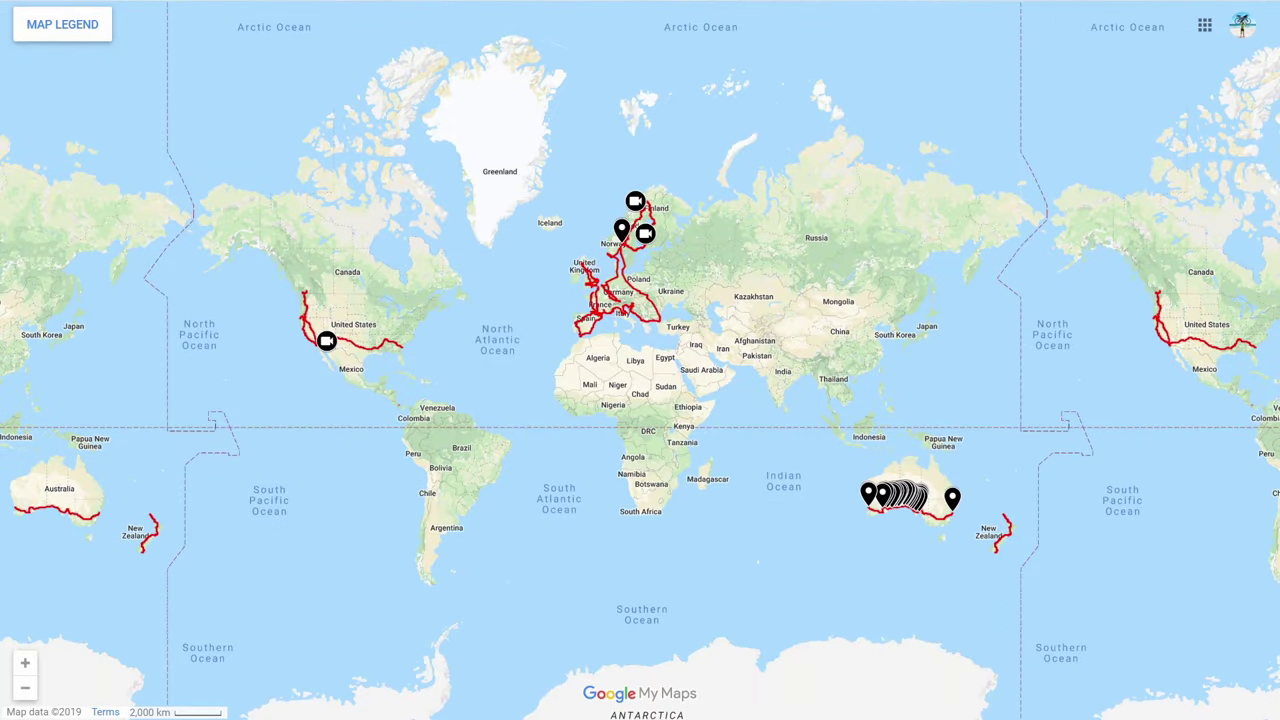
# - Examine the travel routes across Europe and Scandinavia on the world map
pyautogui.scroll(1, 672, 239)
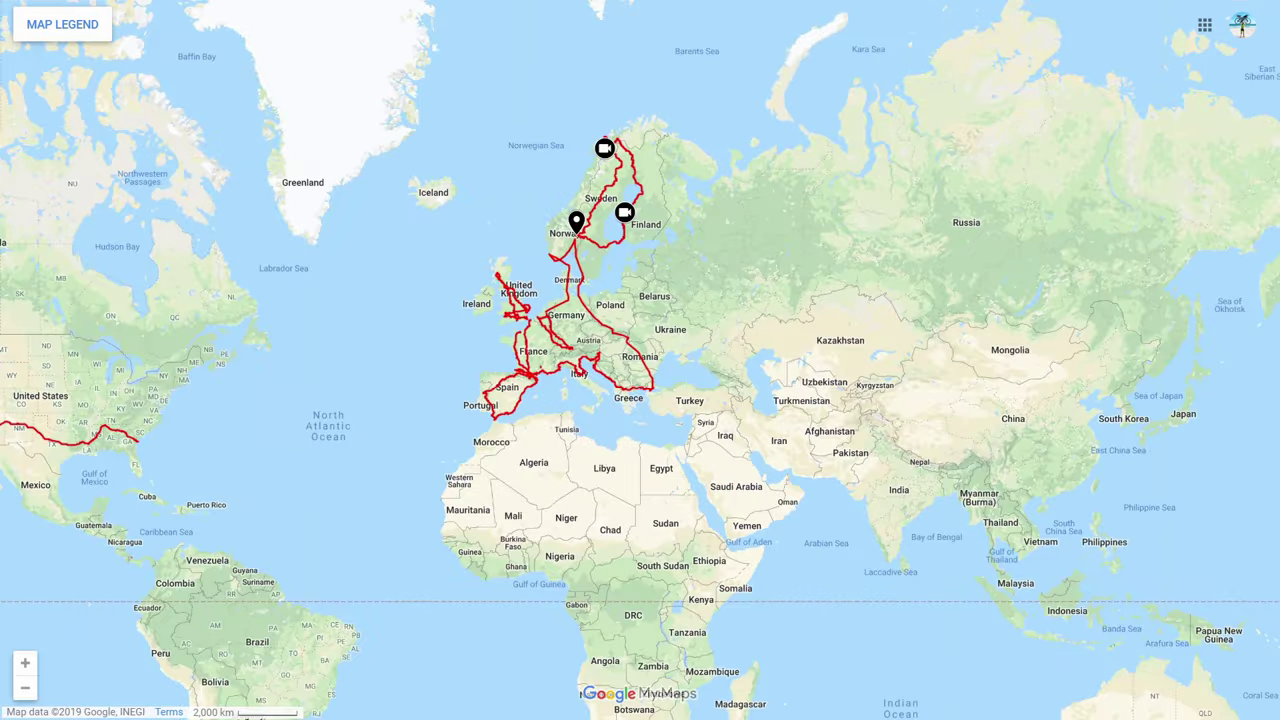
pyautogui.scroll(1, 565, 60)
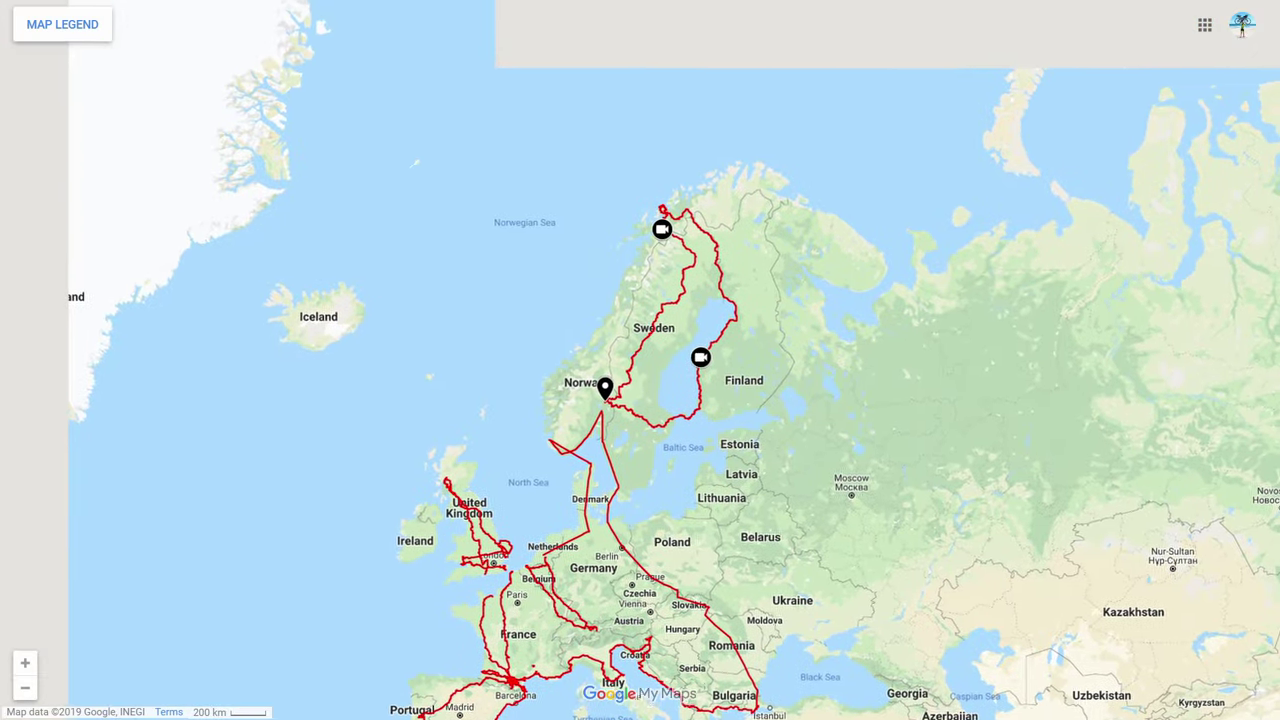
pyautogui.scroll(1, 715, 350)
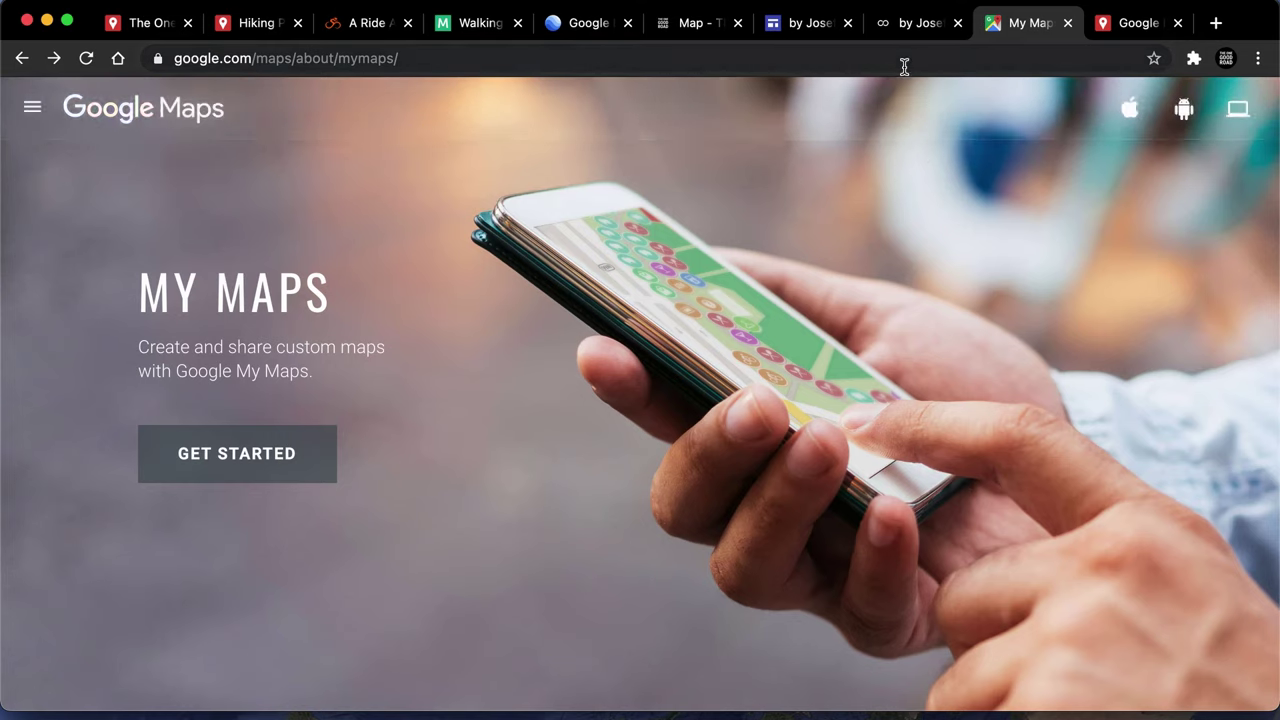
# - View the website page with the embedded The One Good Road World Map, and the Hiking Pyrenees Mountains map
pyautogui.click(903, 25)
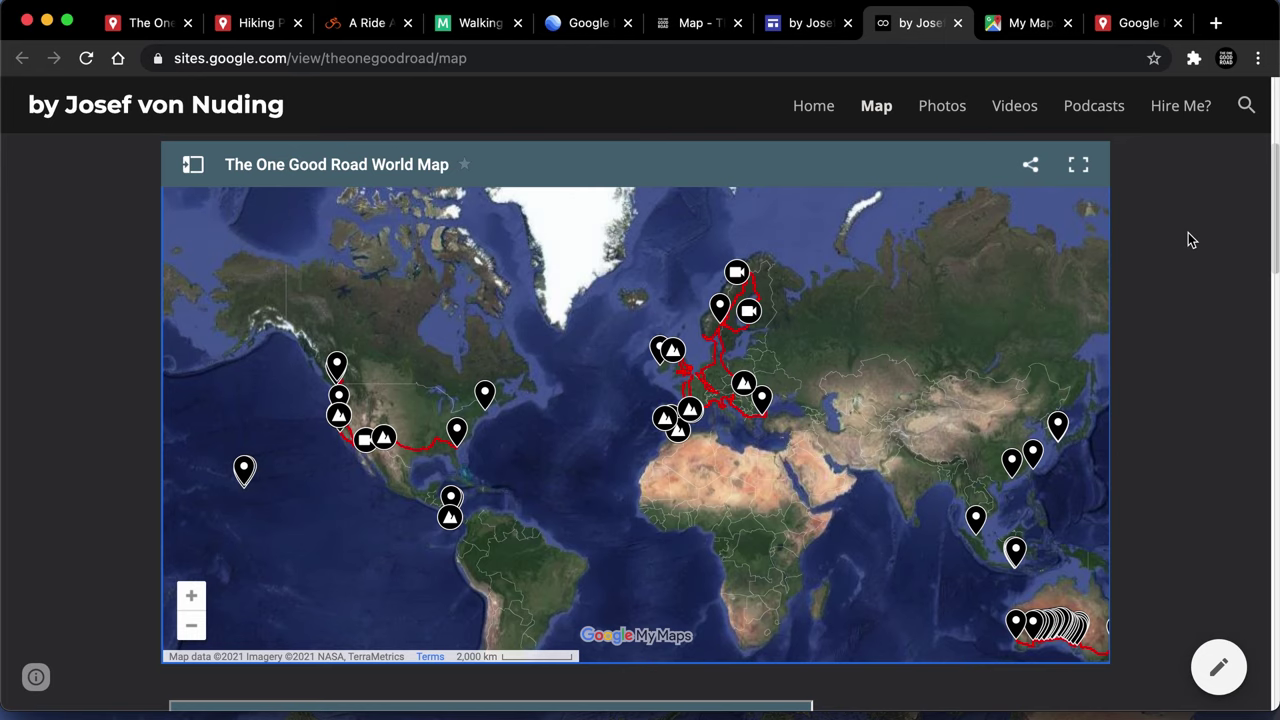
pyautogui.press('super+2')
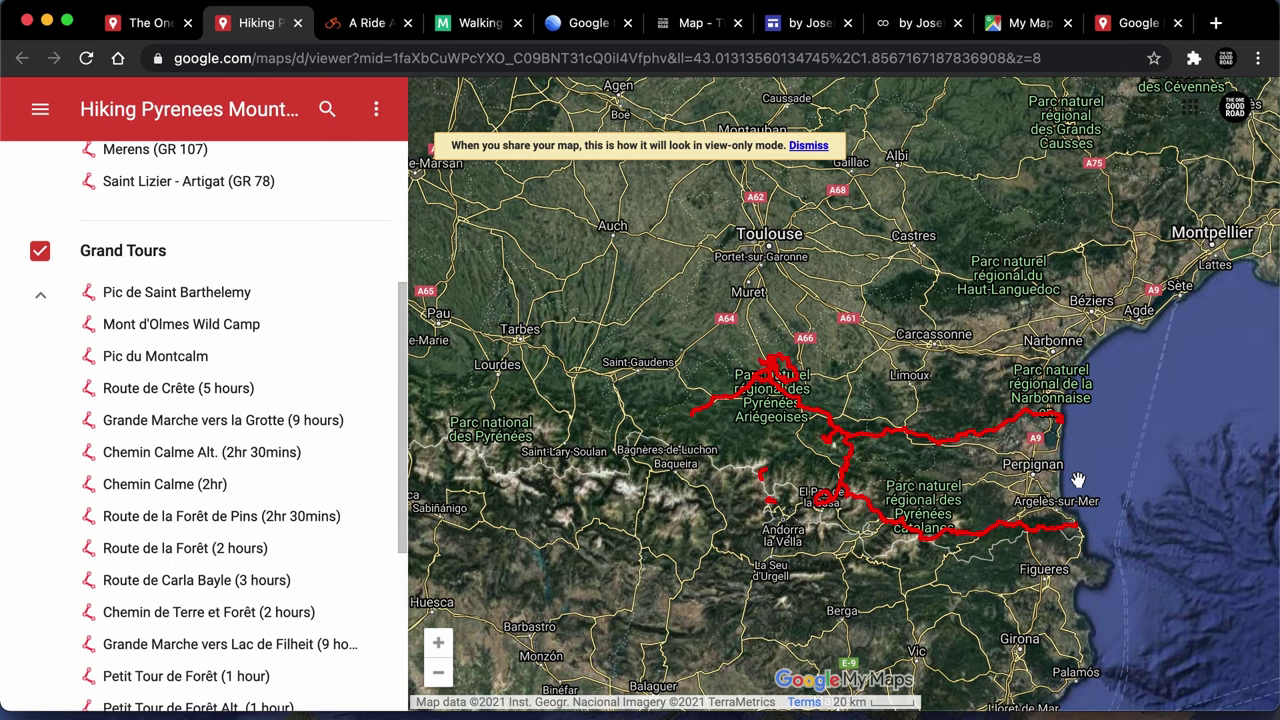
# - Read through the My Maps introduction page, covering making maps, sharing and collaborating, and taking maps anywhere
pyautogui.click(1022, 28)
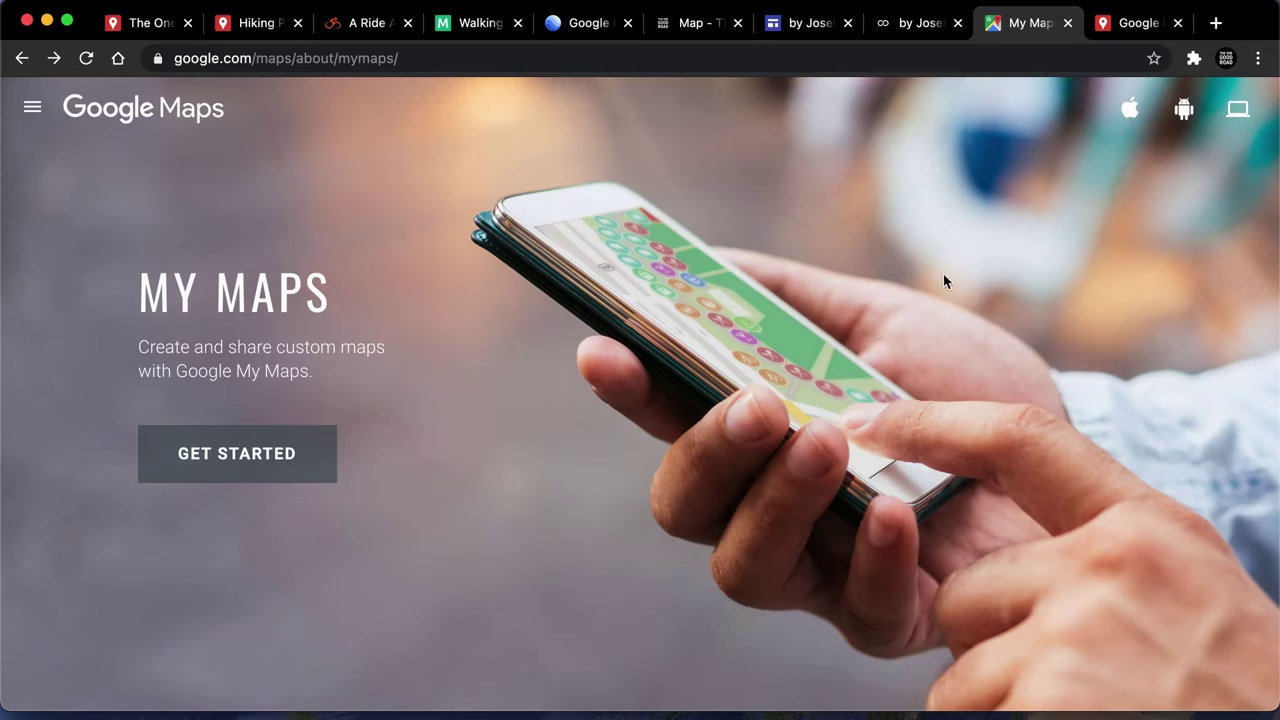
pyautogui.scroll(-3, 697, 443)
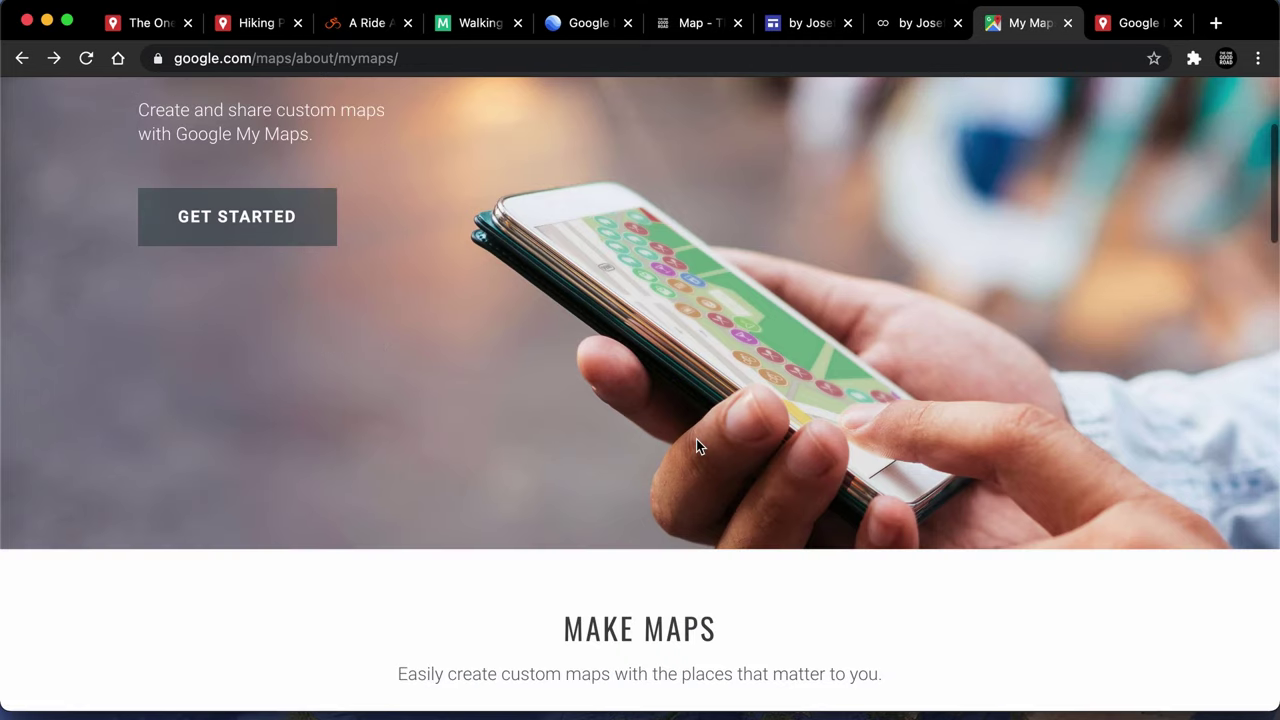
pyautogui.scroll(3, 697, 443)
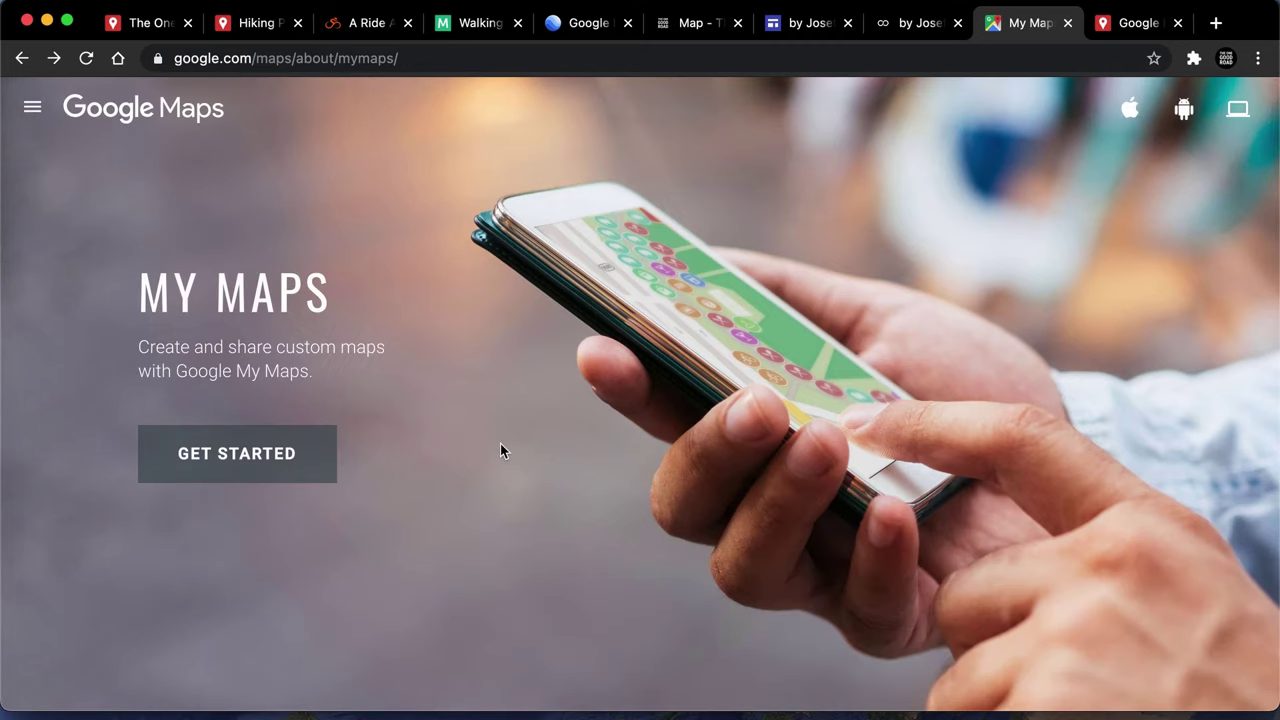
pyautogui.scroll(-6, 500, 450)
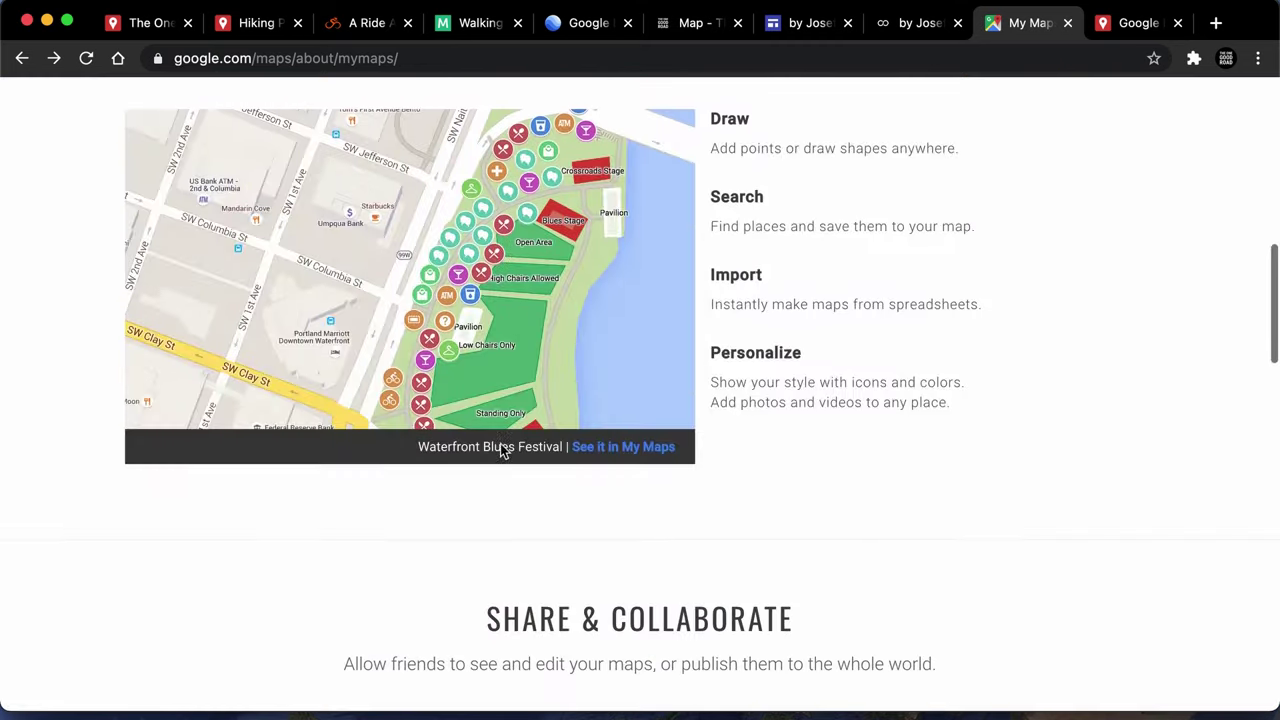
pyautogui.scroll(-2, 907, 515)
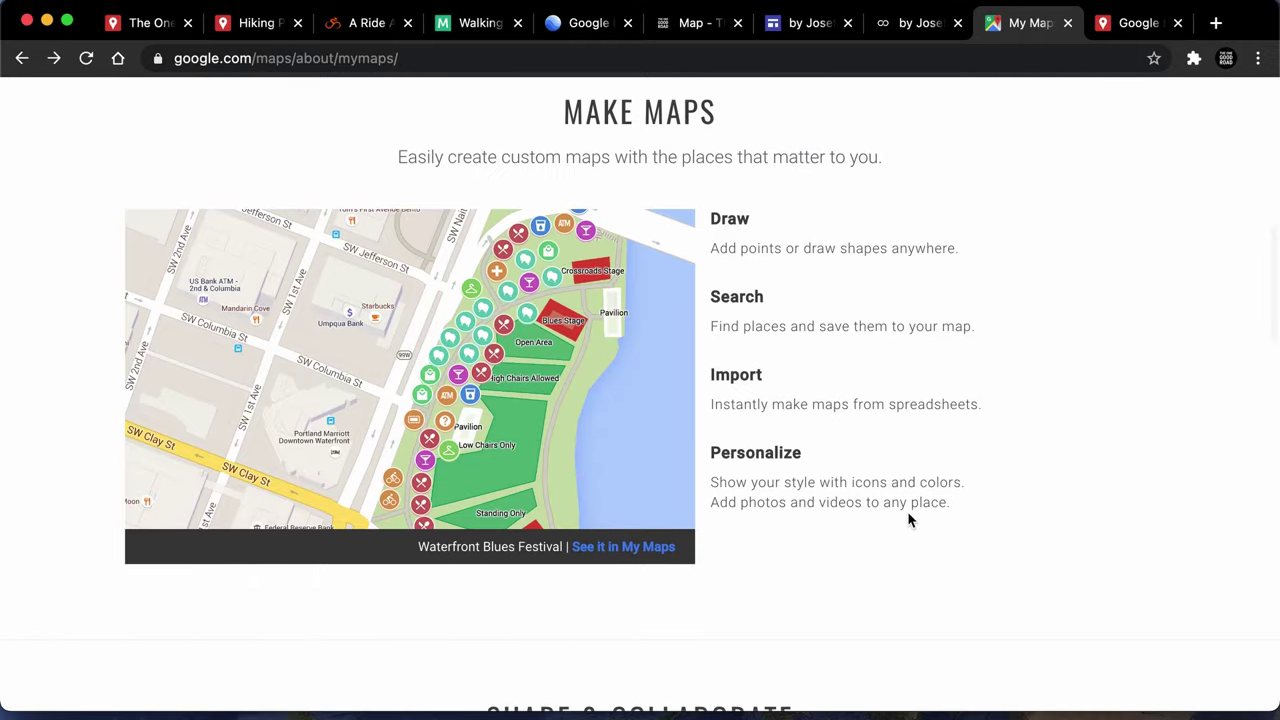
pyautogui.scroll(-5, 907, 517)
pyautogui.scroll(-2, 907, 511)
pyautogui.scroll(4, 907, 511)
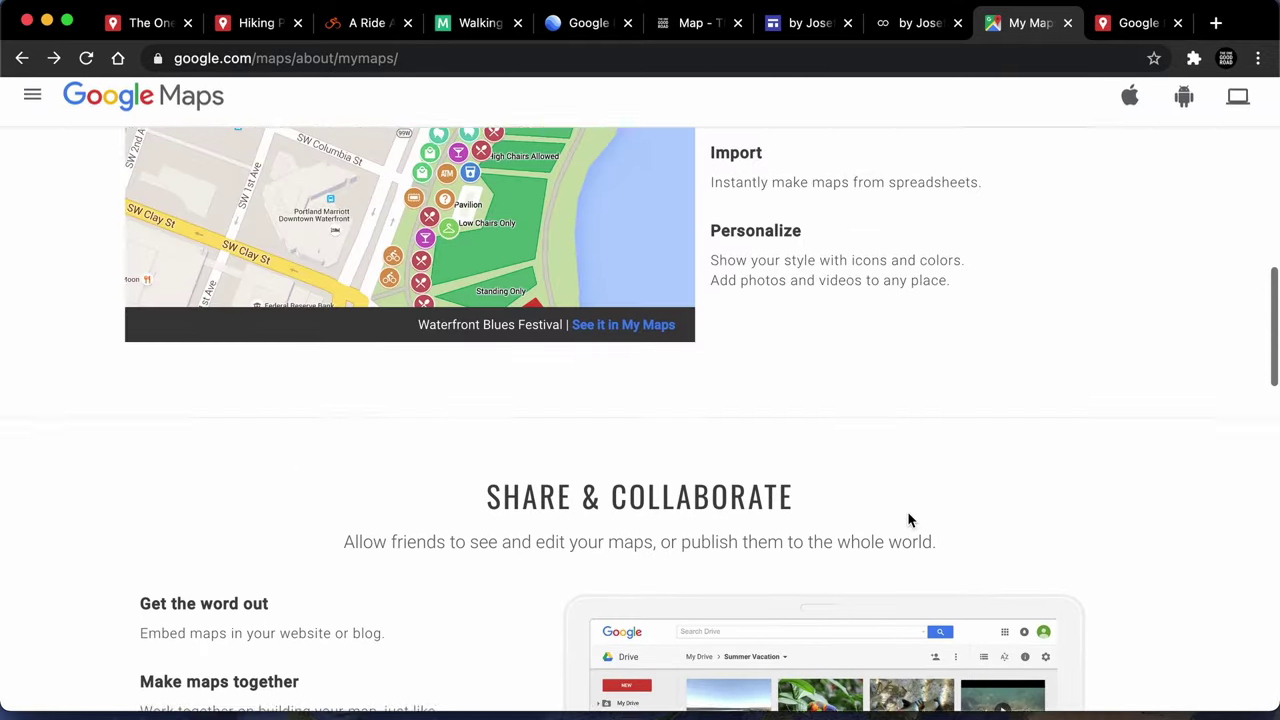
pyautogui.scroll(2, 909, 519)
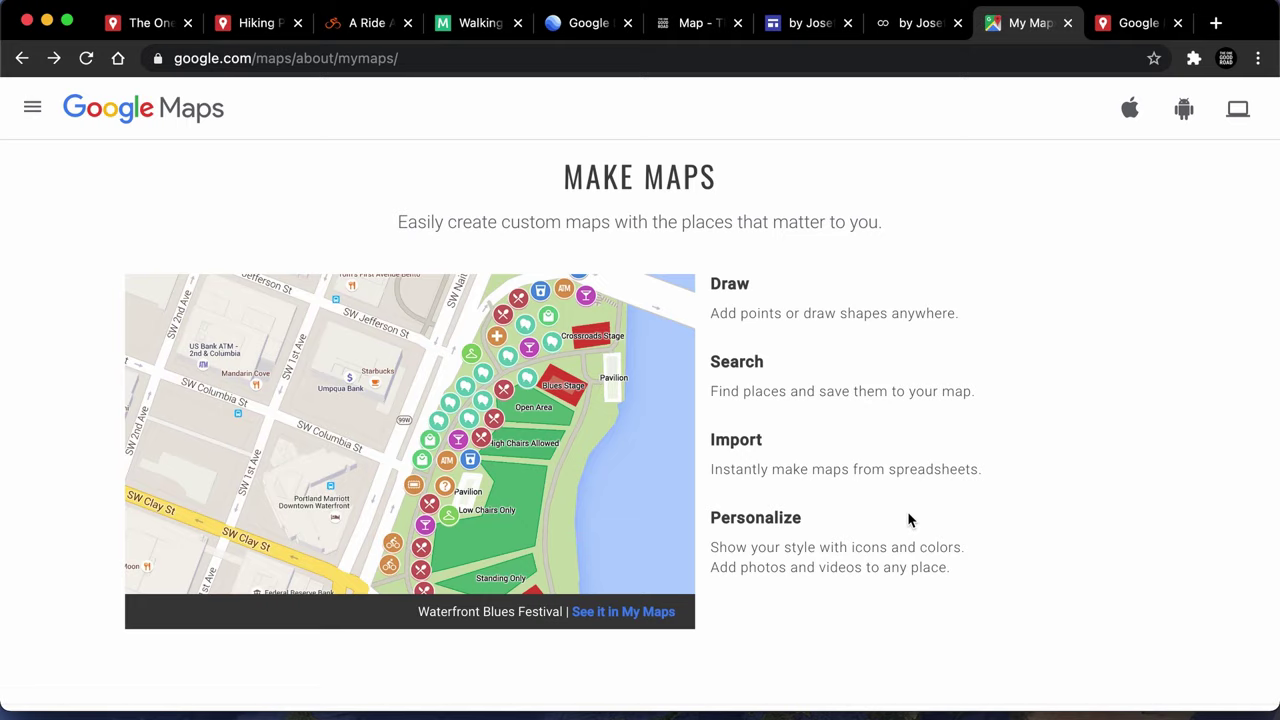
pyautogui.scroll(-1, 909, 519)
pyautogui.scroll(-5, 909, 519)
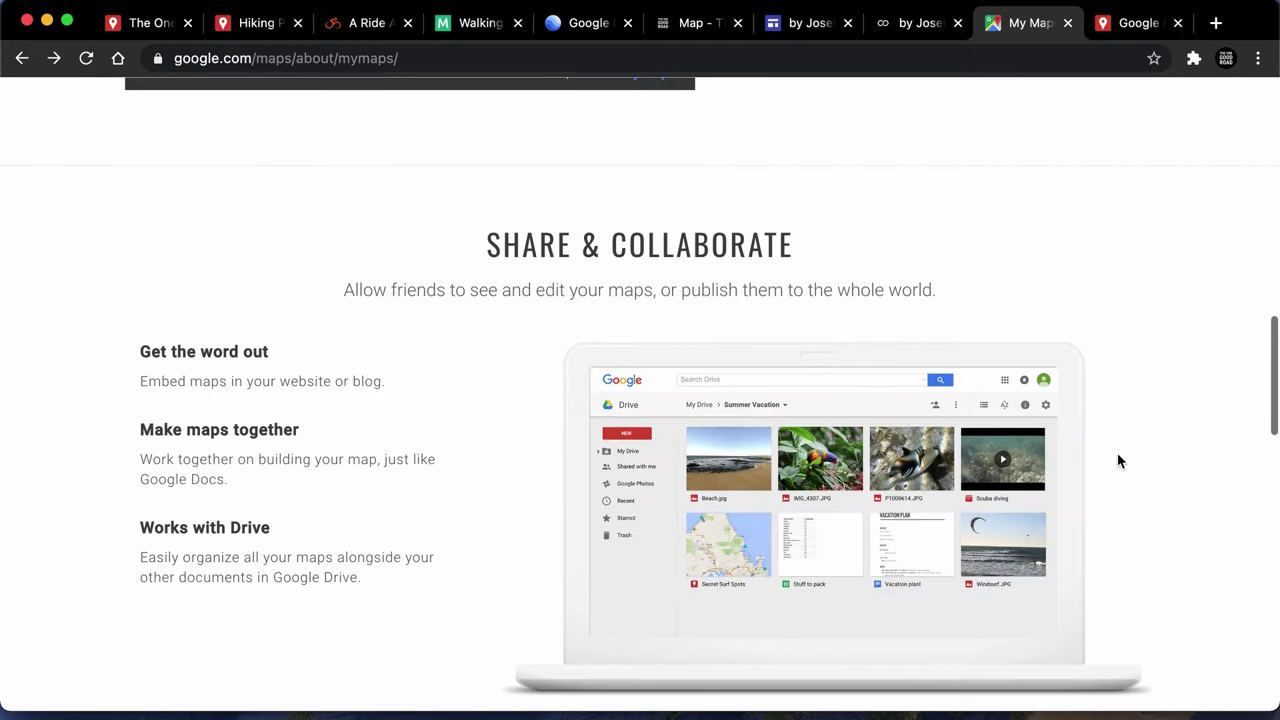
pyautogui.scroll(-1, 1118, 459)
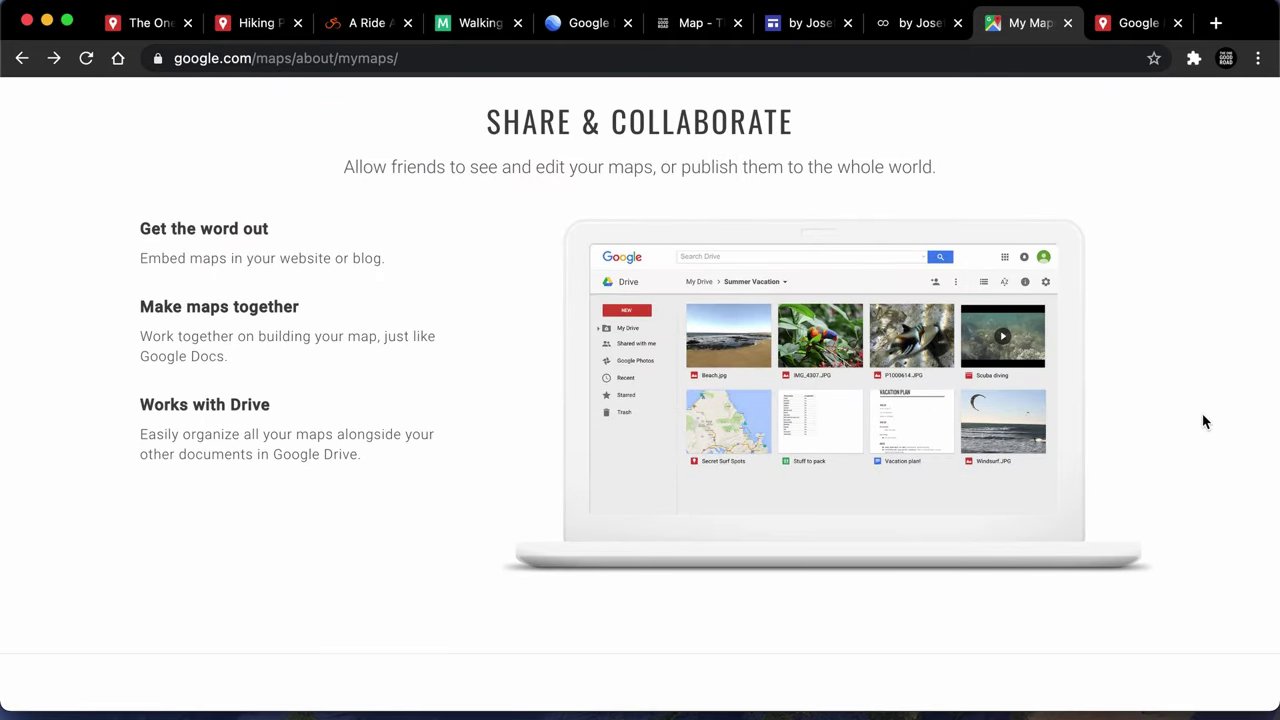
pyautogui.scroll(-1, 1204, 421)
pyautogui.scroll(-5, 1204, 421)
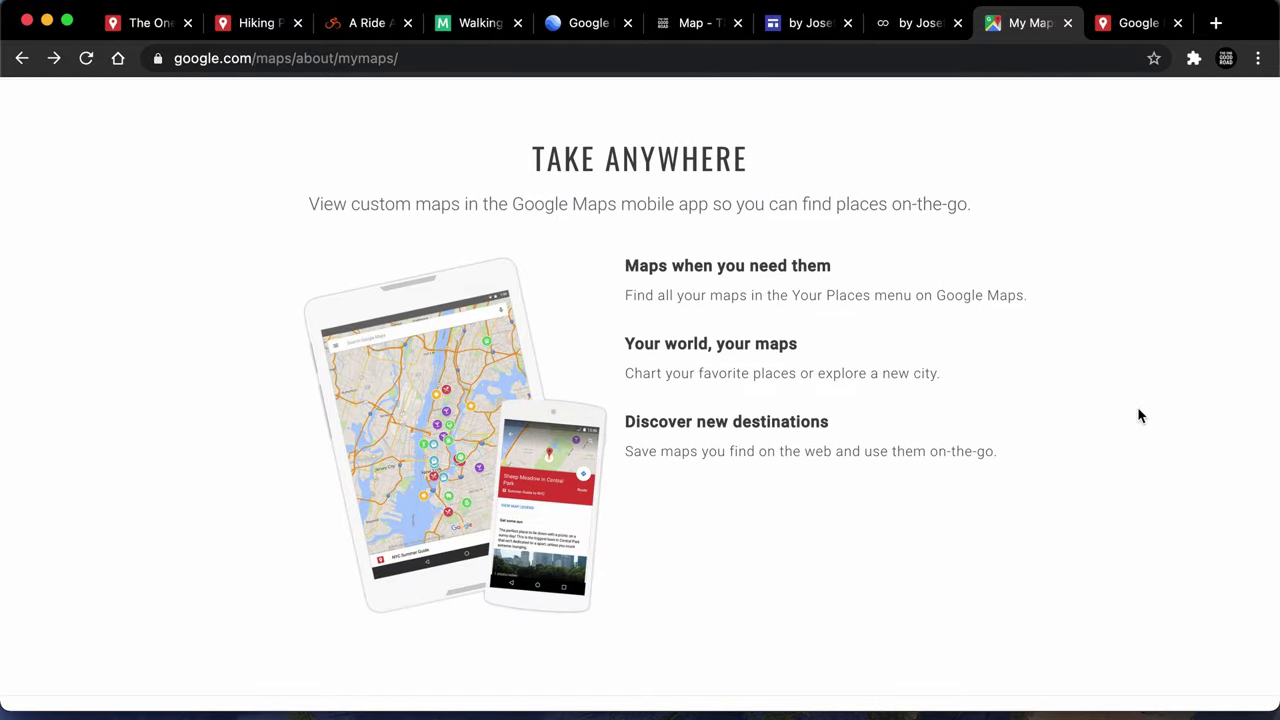
pyautogui.scroll(-1, 1140, 416)
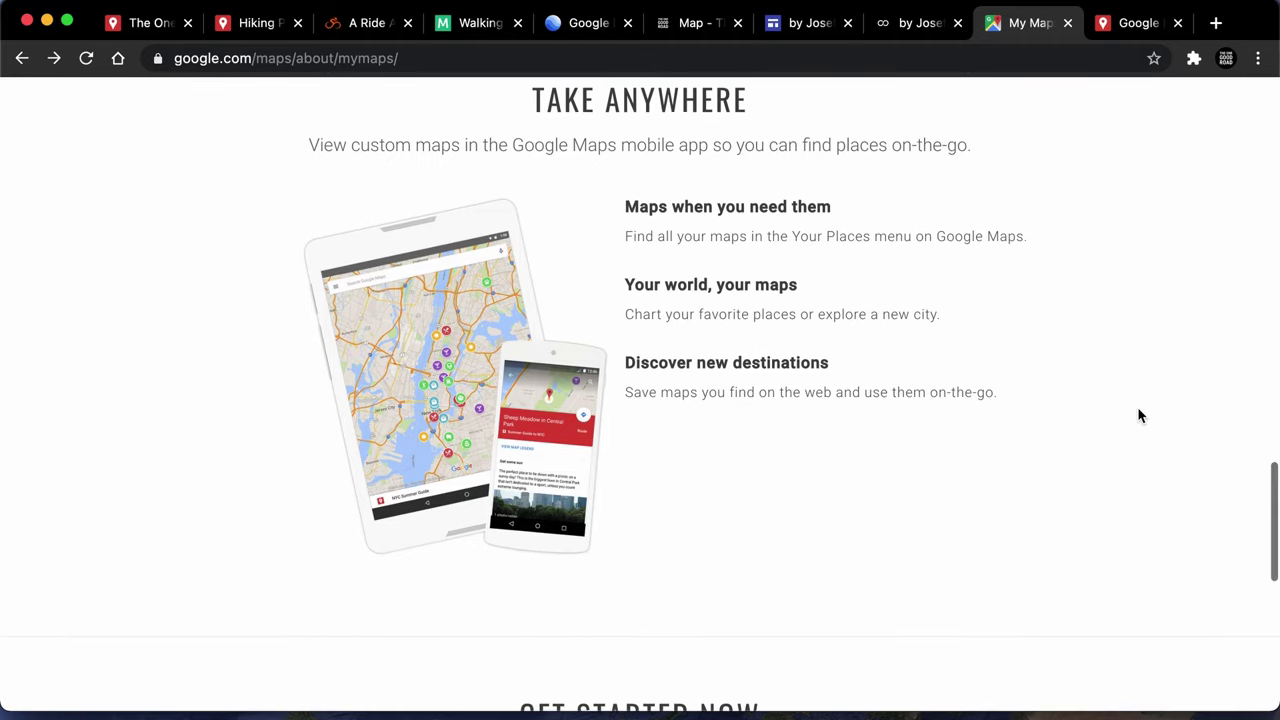
pyautogui.scroll(-1, 1140, 416)
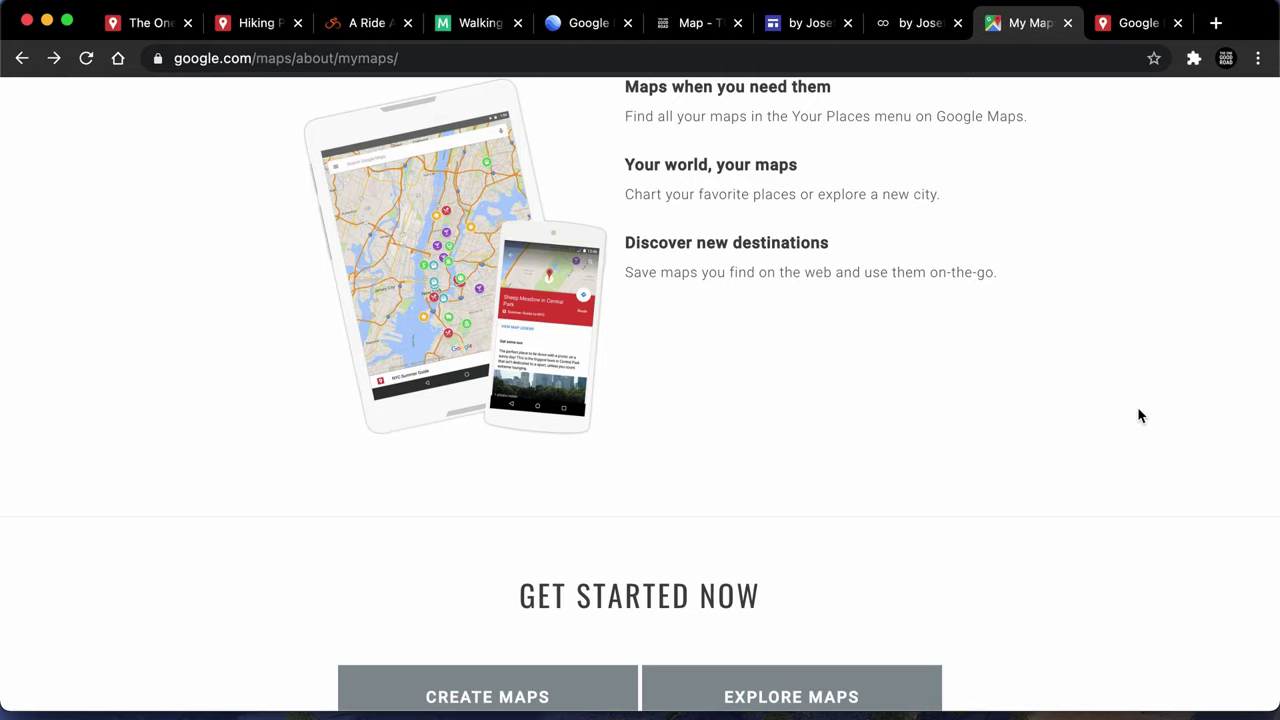
pyautogui.scroll(-1, 1140, 416)
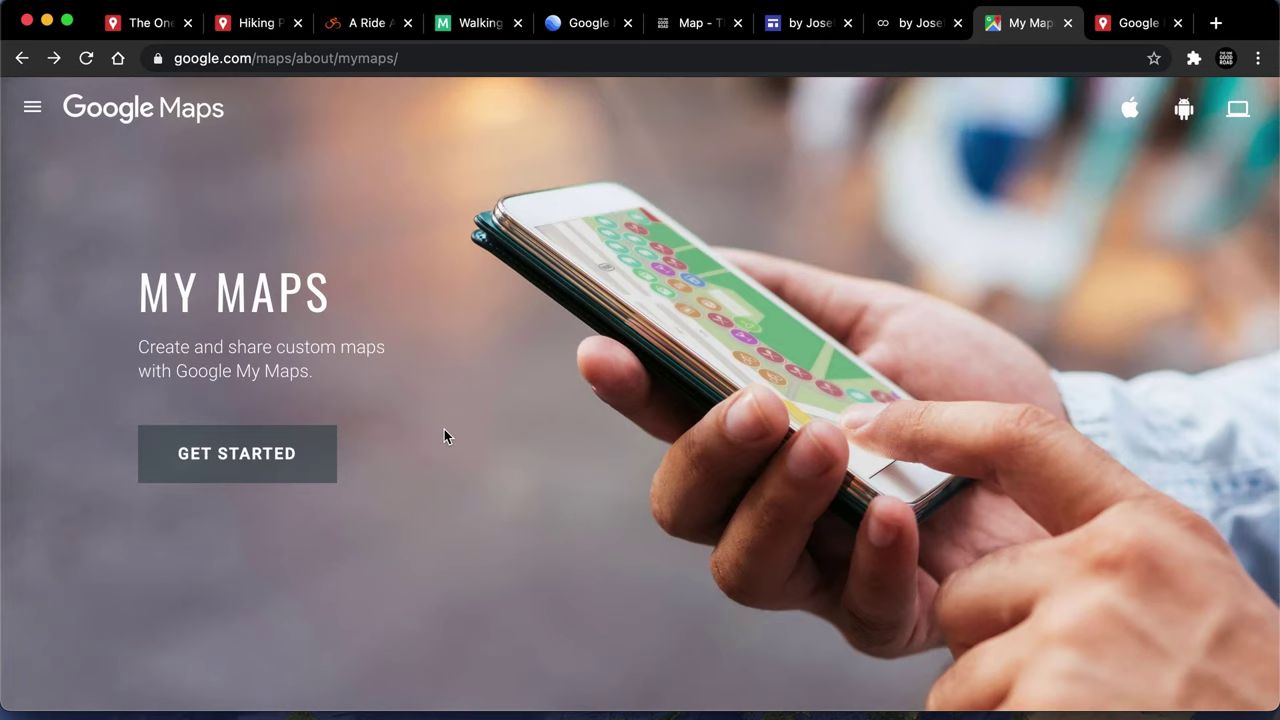
# - Get started with My Maps and browse the shared and owned map collections
pyautogui.click(275, 450)
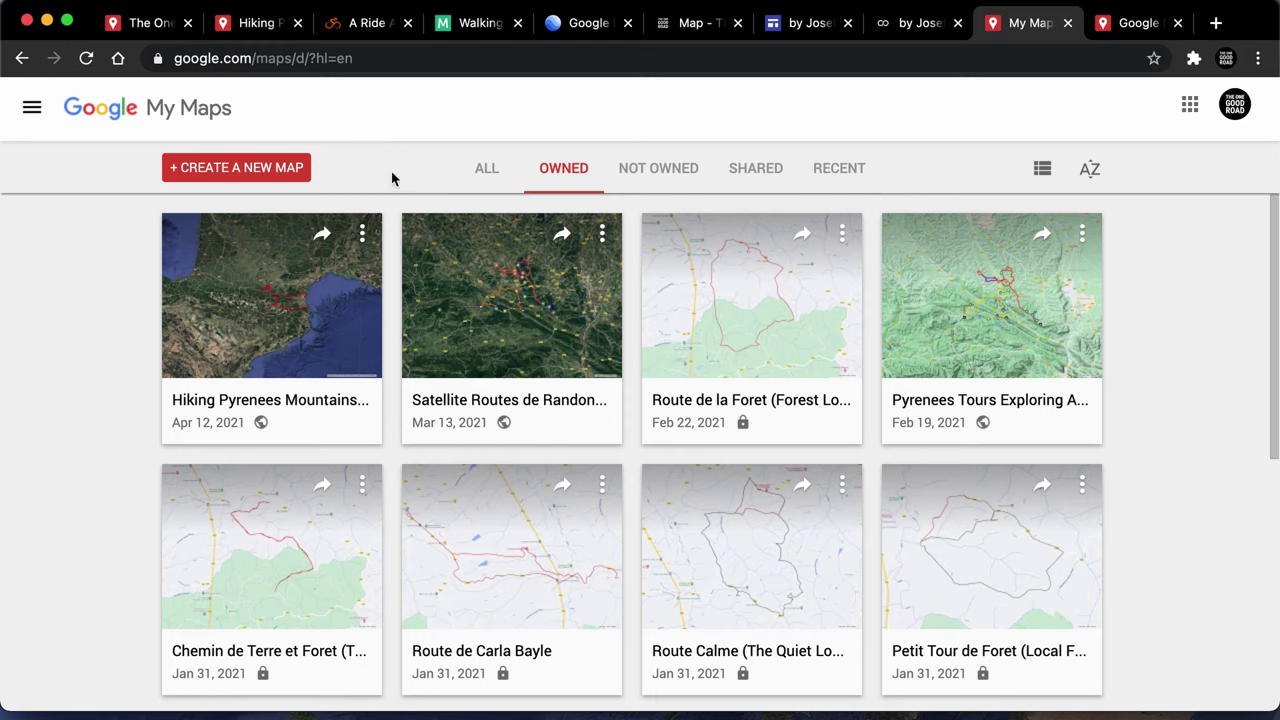
pyautogui.click(775, 172)
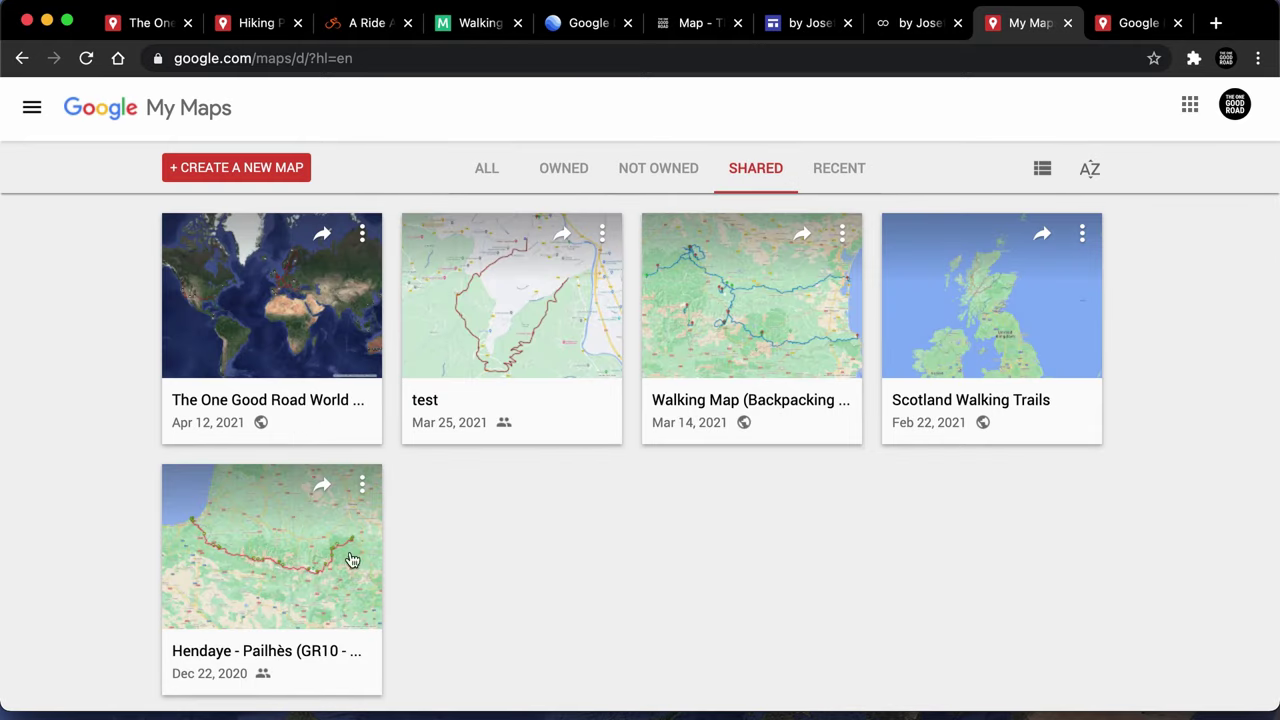
pyautogui.click(576, 170)
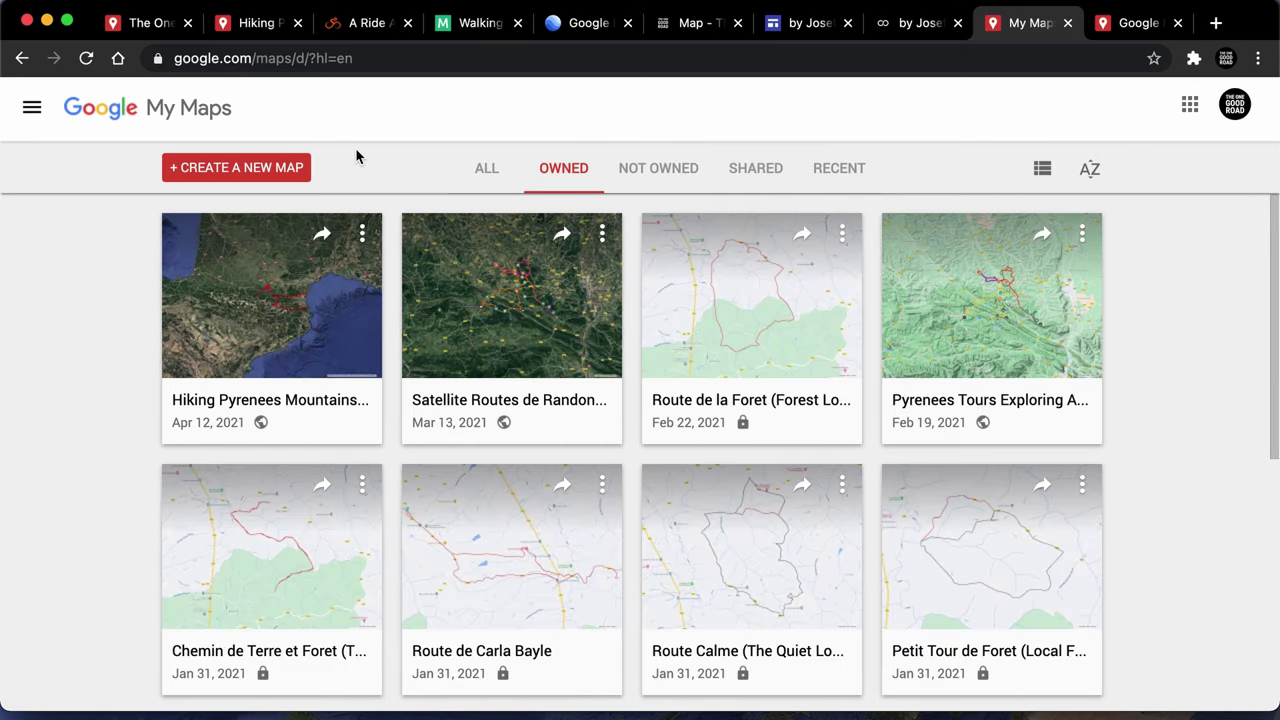
# - Create a new map and save it with the title "Google My Maps For Beginners"
pyautogui.click(272, 172)
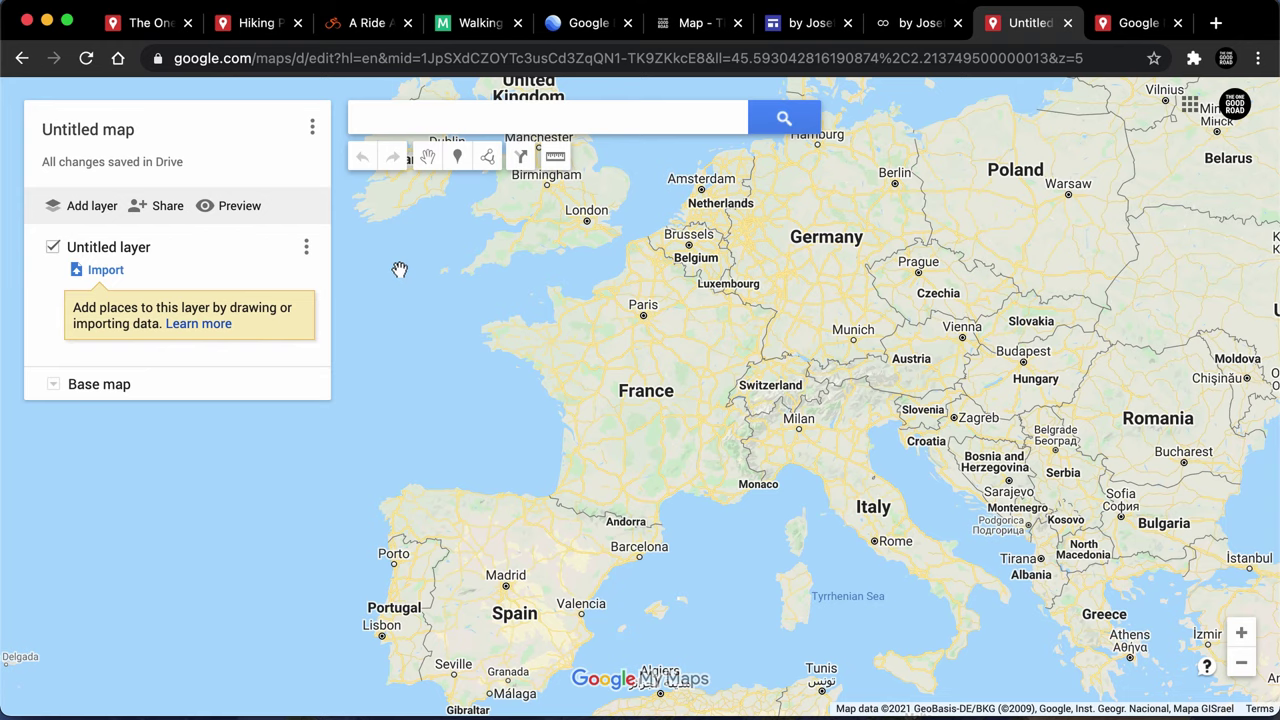
pyautogui.click(125, 135)
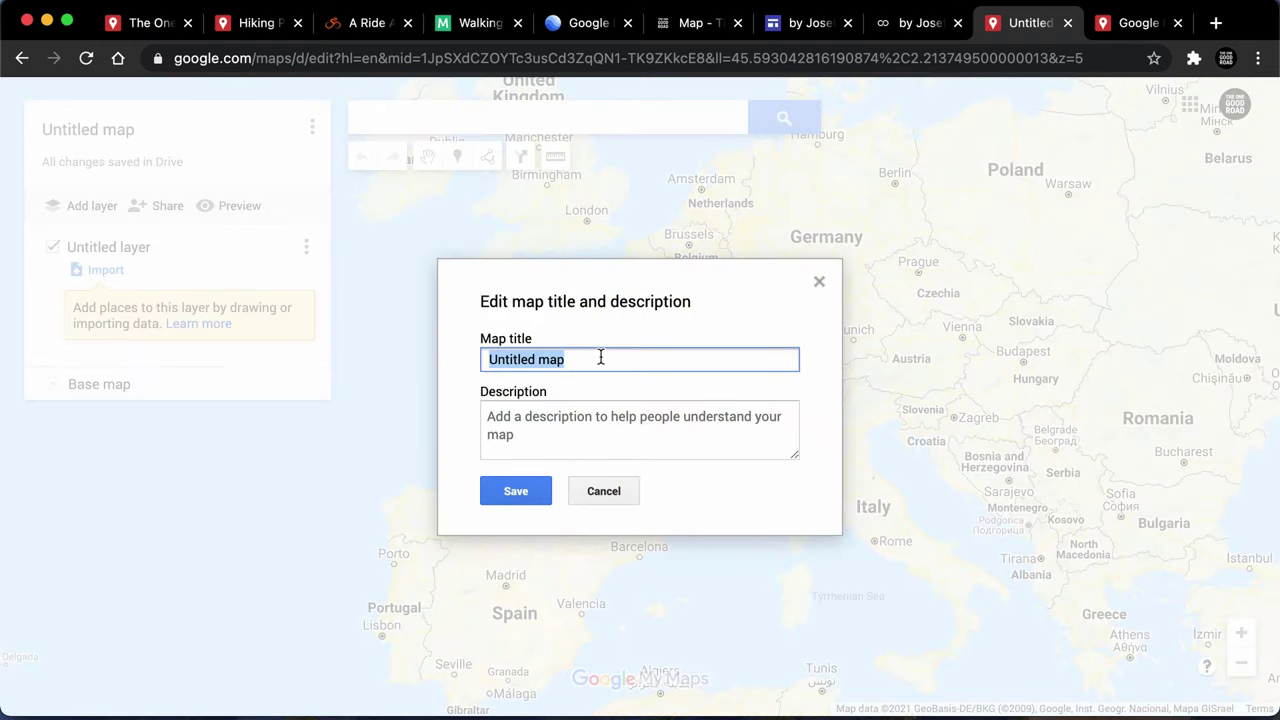
pyautogui.write('Google Maps')
pyautogui.press('BackSpace')
pyautogui.press('BackSpace')
pyautogui.press('BackSpace')
pyautogui.write('y Mp')
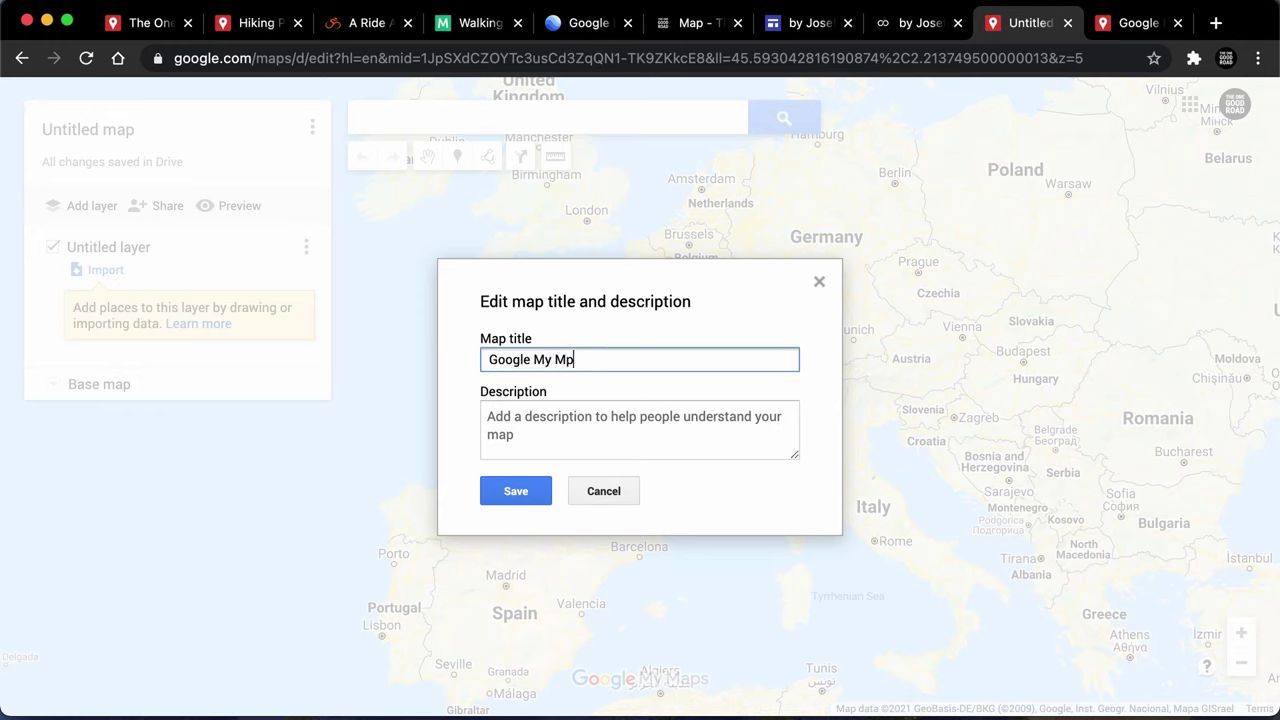
pyautogui.write('a')
pyautogui.press('BackSpace')
pyautogui.press('BackSpace')
pyautogui.write('aps For ')
pyautogui.write('Being')
pyautogui.press('BackSpace')
pyautogui.press('BackSpace')
pyautogui.press('BackSpace')
pyautogui.write('ginners')
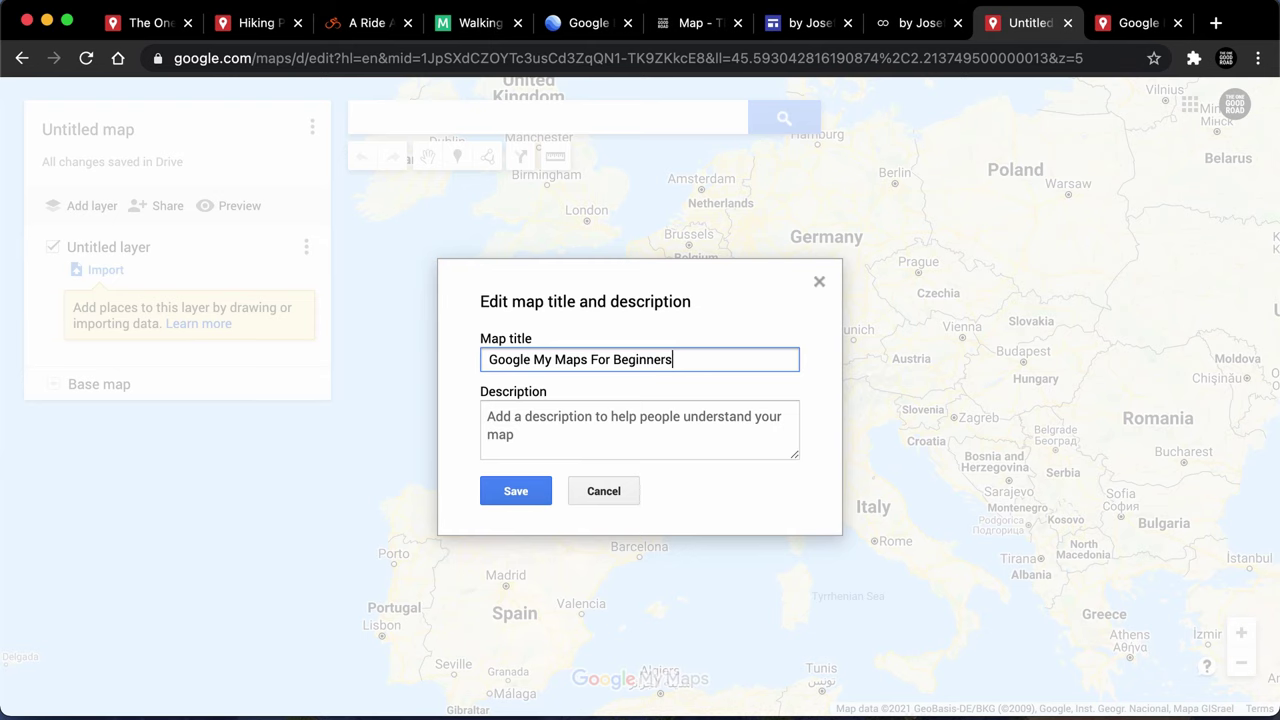
pyautogui.click(531, 491)
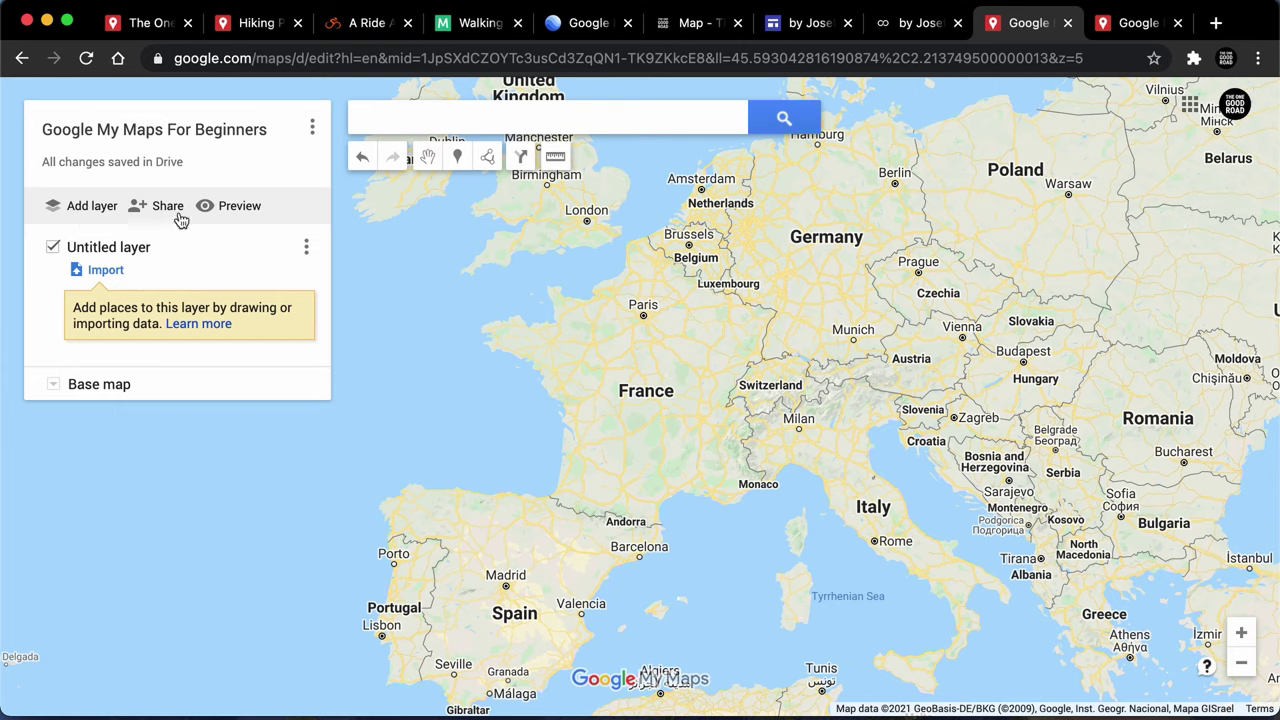
pyautogui.press('super+w')
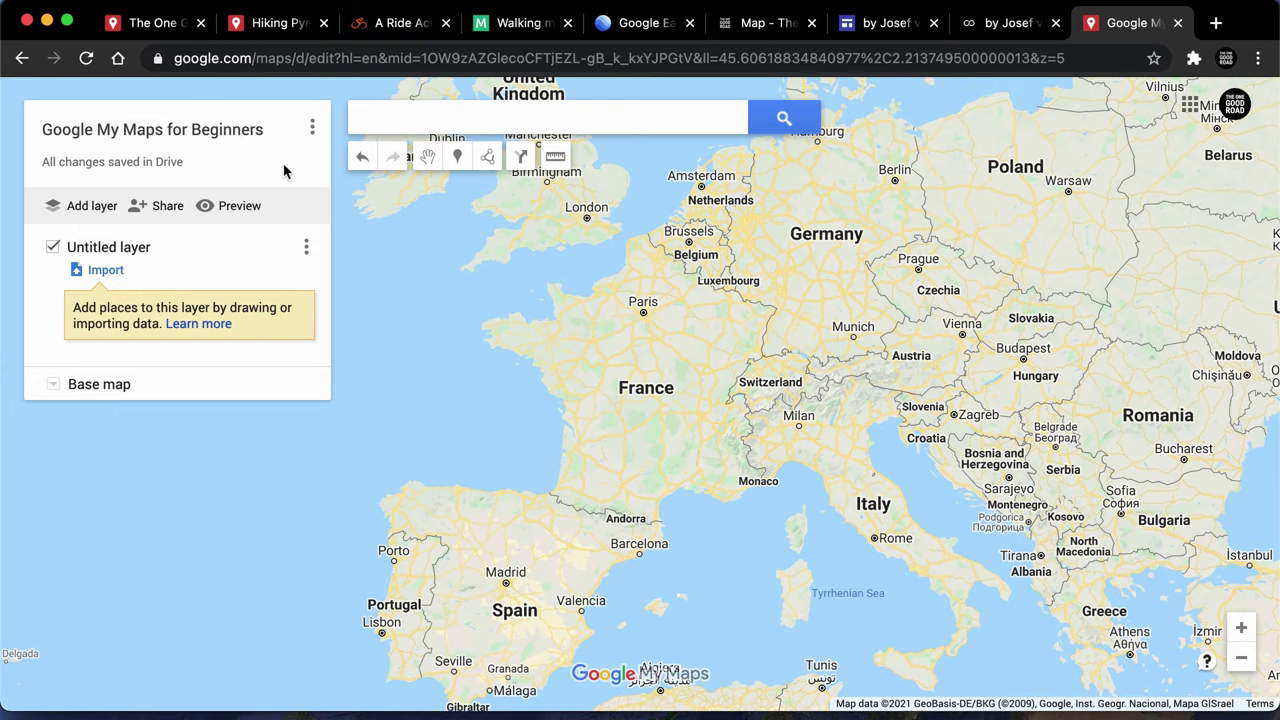
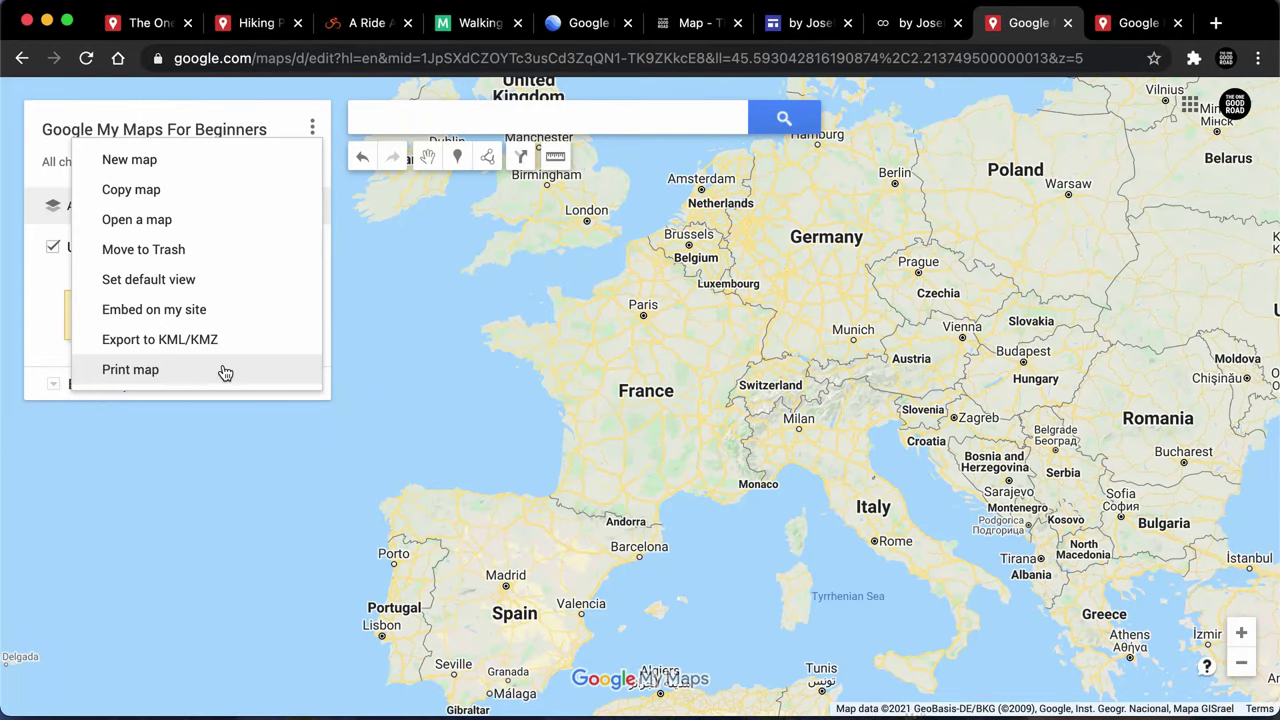
pyautogui.click(308, 128)
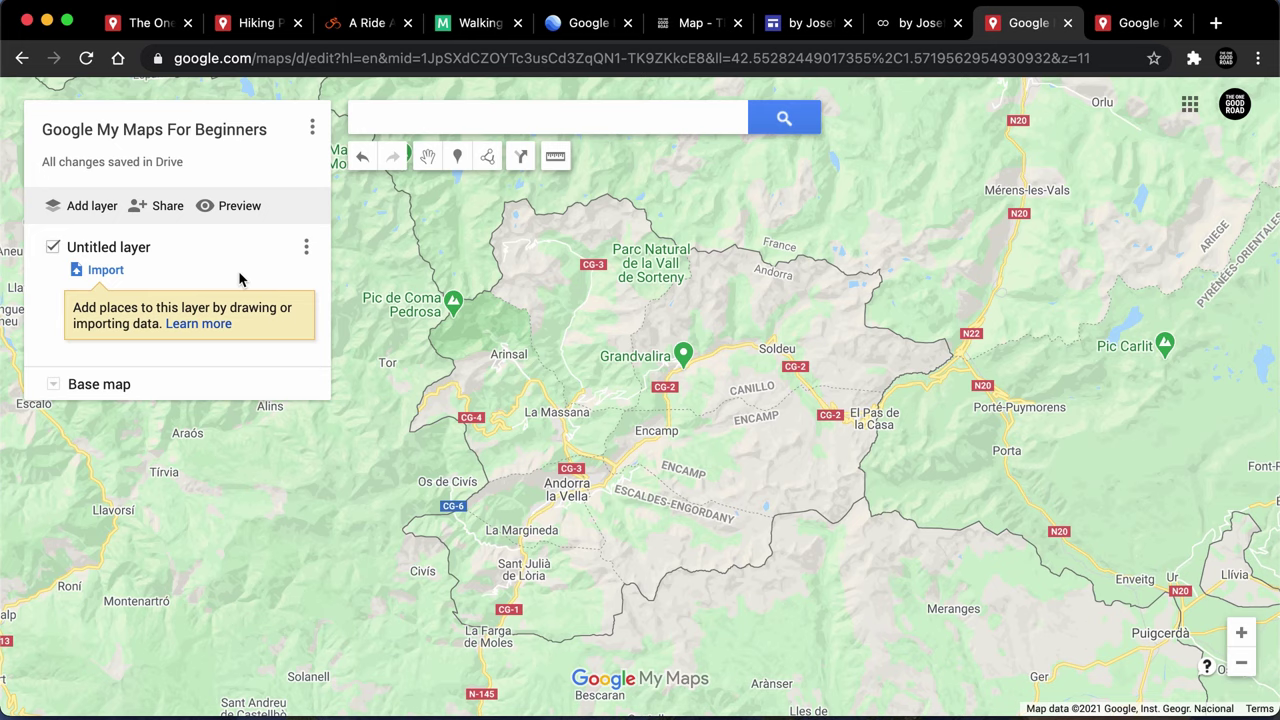
# - Import the file theonegoodroad-walking-map-backpacking-adventures.kml from Downloads into the untitled layer and look through its routes
pyautogui.click(105, 270)
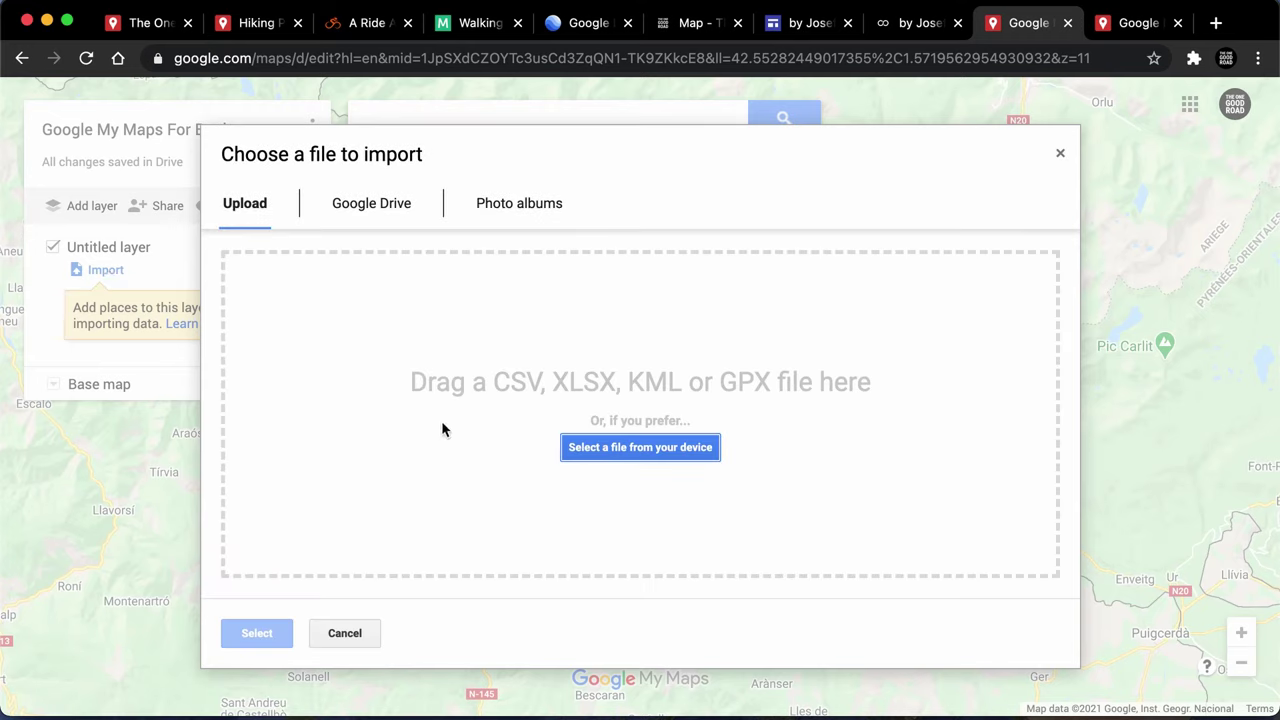
pyautogui.click(651, 452)
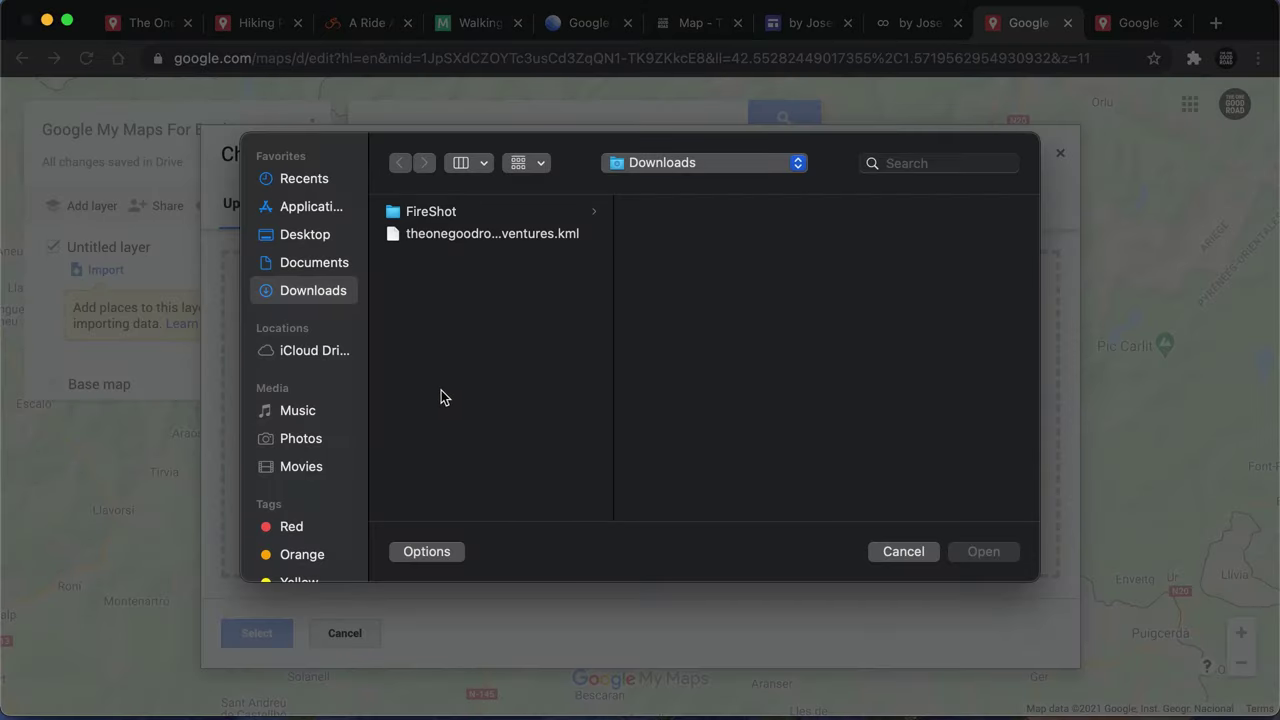
pyautogui.click(445, 233)
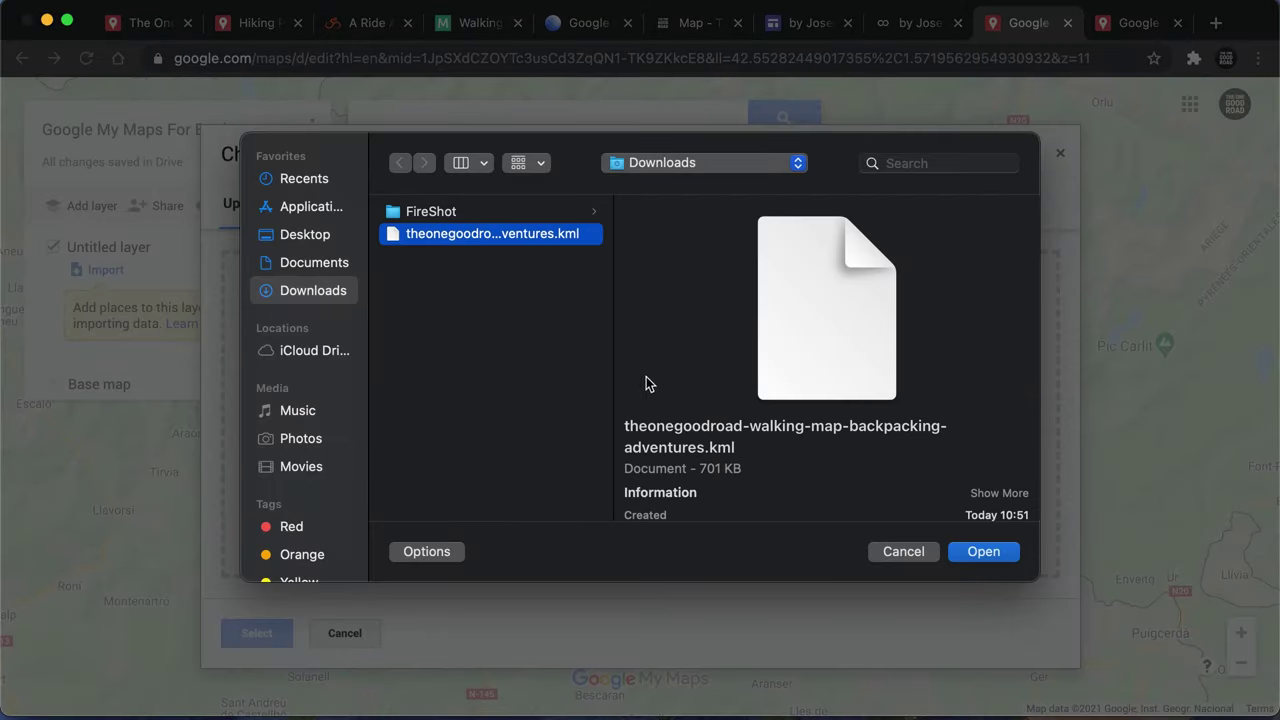
pyautogui.click(984, 552)
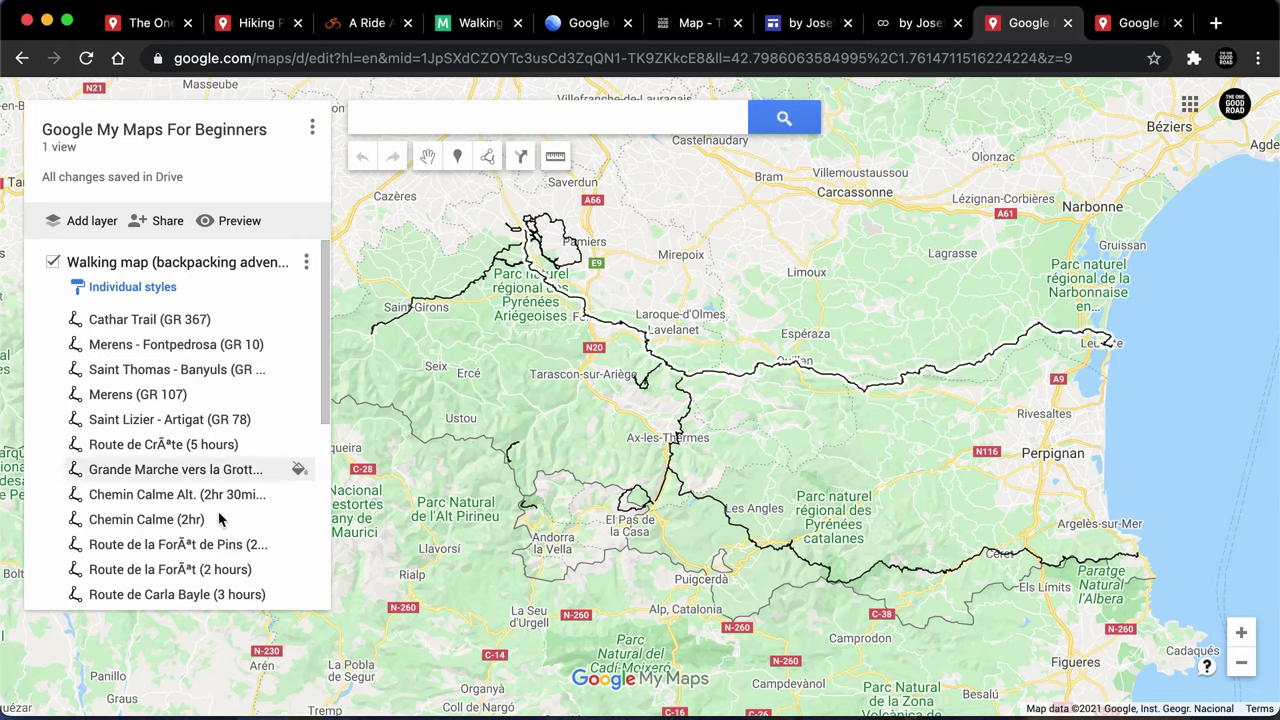
pyautogui.scroll(-1, 228, 397)
pyautogui.scroll(-5, 228, 397)
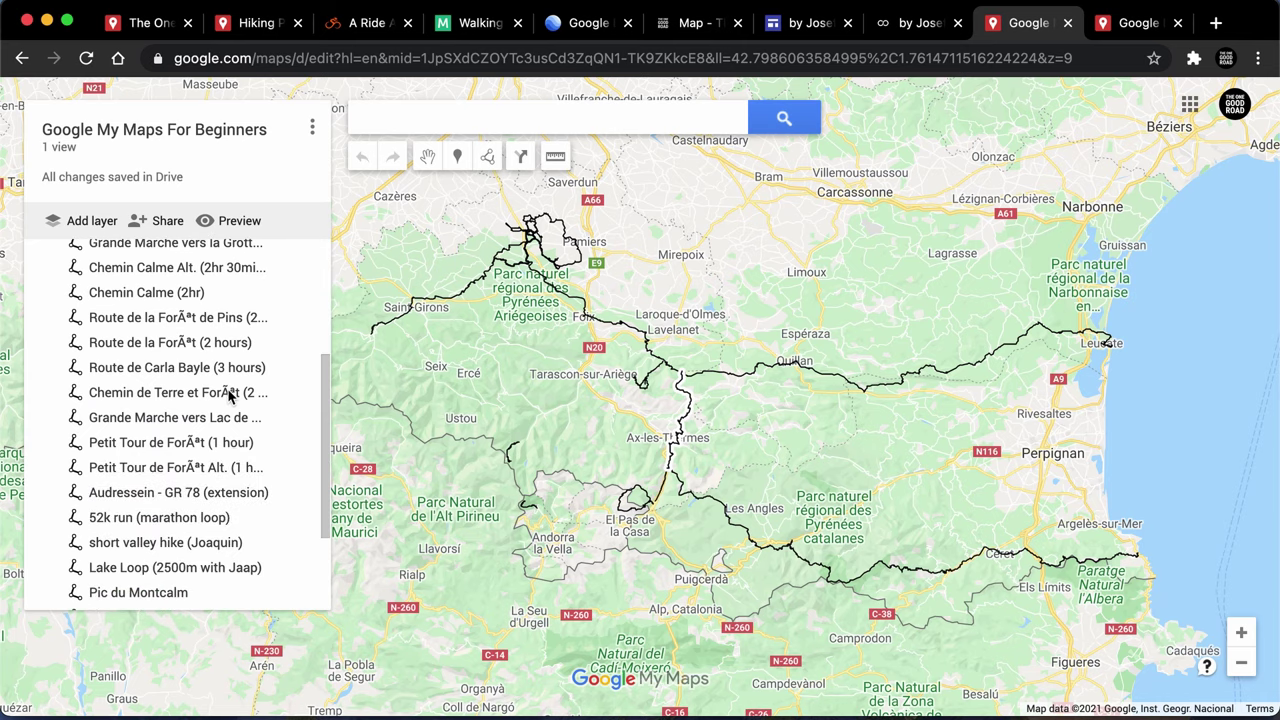
pyautogui.scroll(-2, 229, 398)
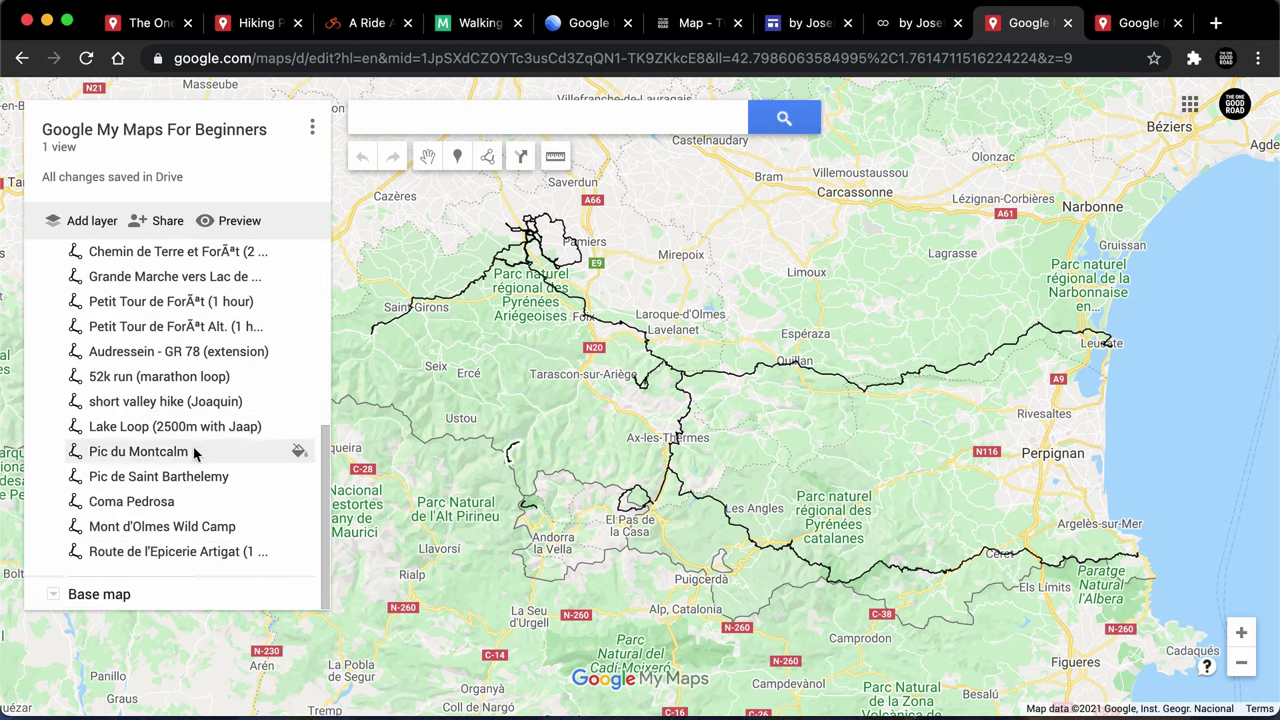
# - Examine the imported walking routes in the layer list and around Andorra, comparing them with the original walking map on MapHub
pyautogui.scroll(7, 194, 453)
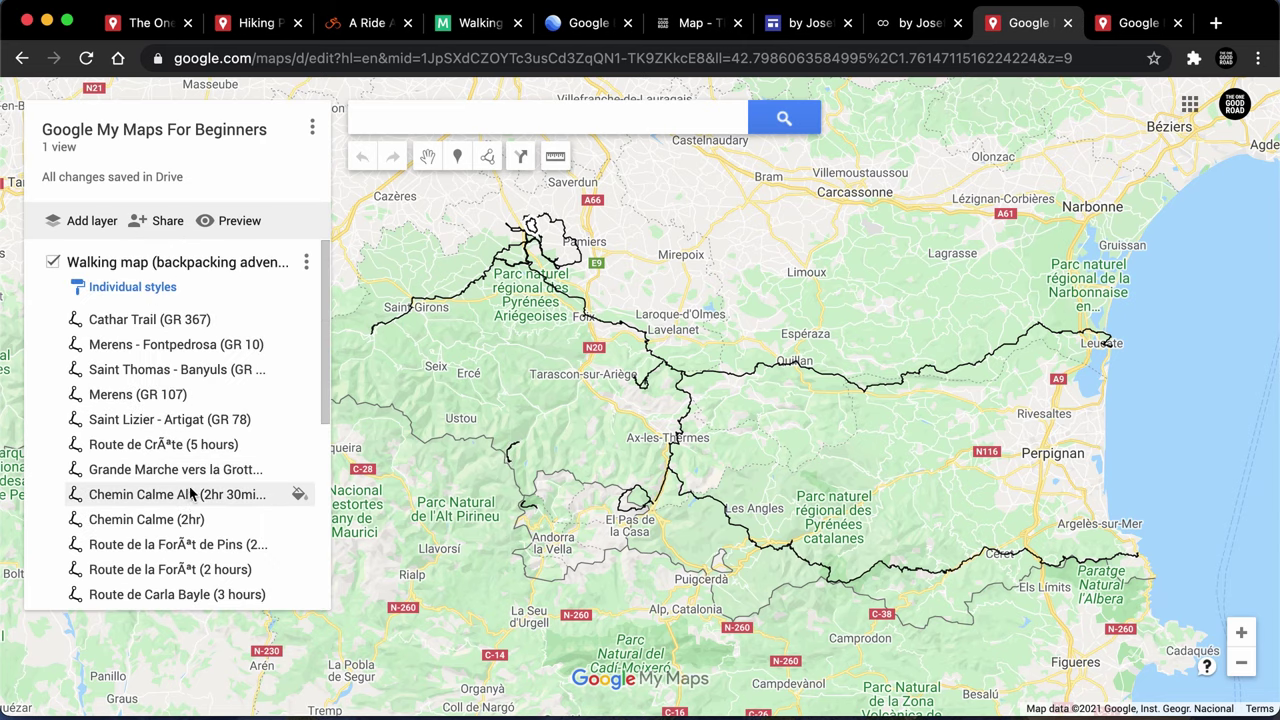
pyautogui.scroll(-2, 194, 491)
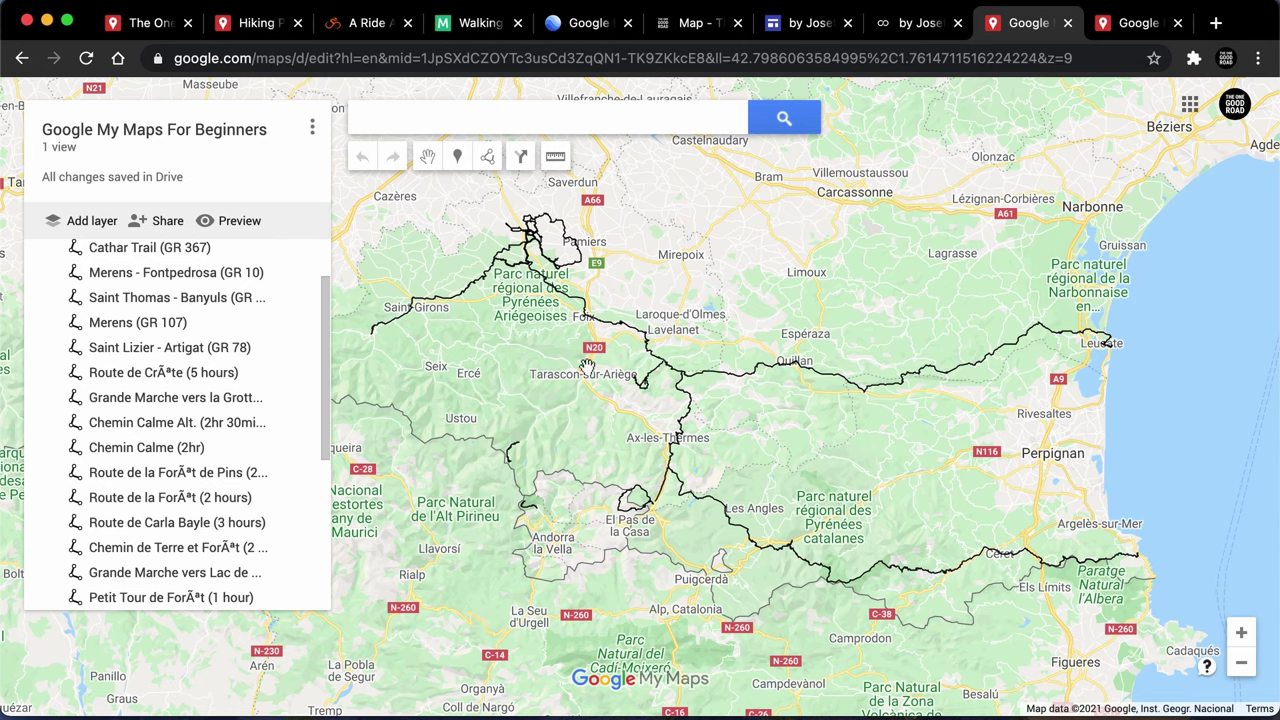
pyautogui.click(482, 38)
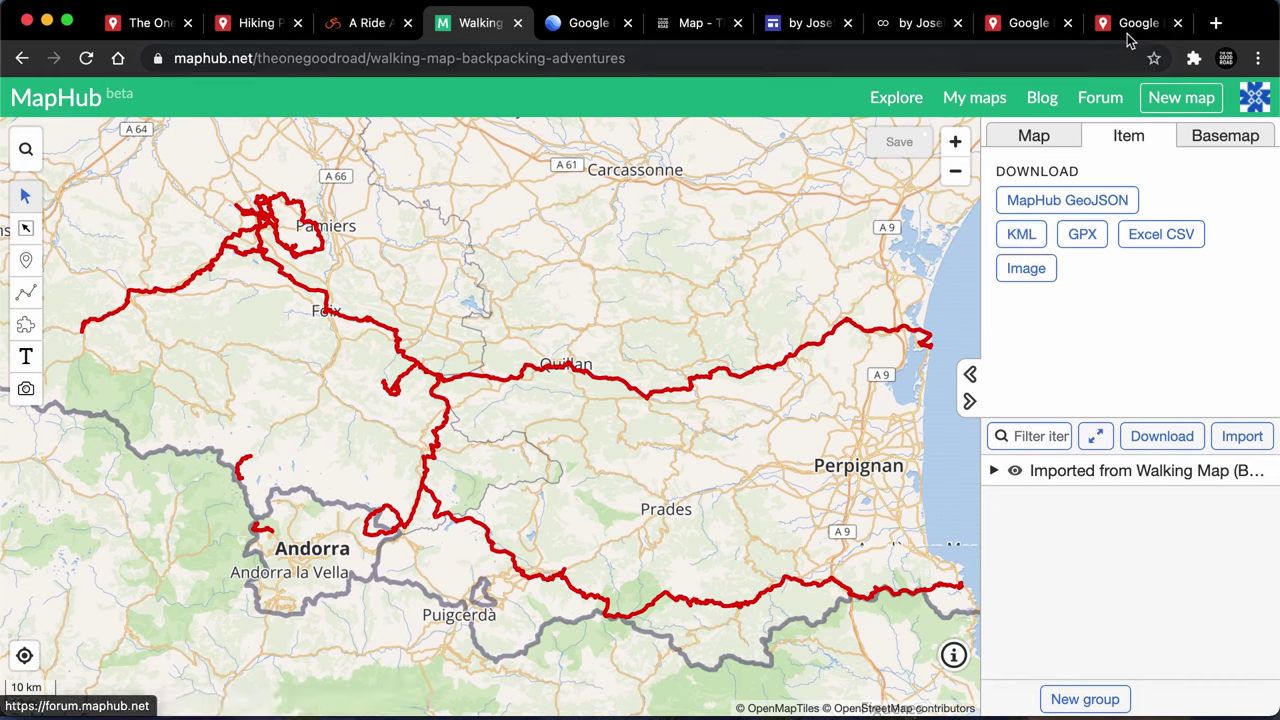
pyautogui.click(1028, 22)
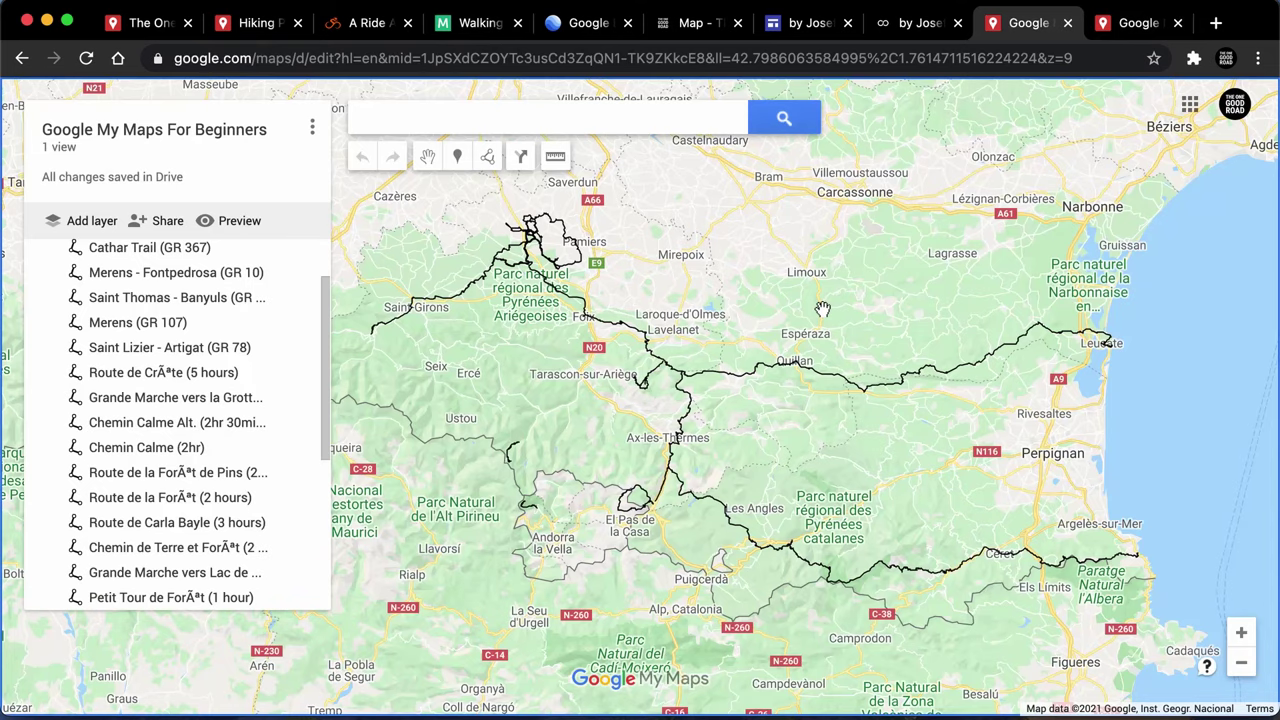
pyautogui.scroll(2, 591, 513)
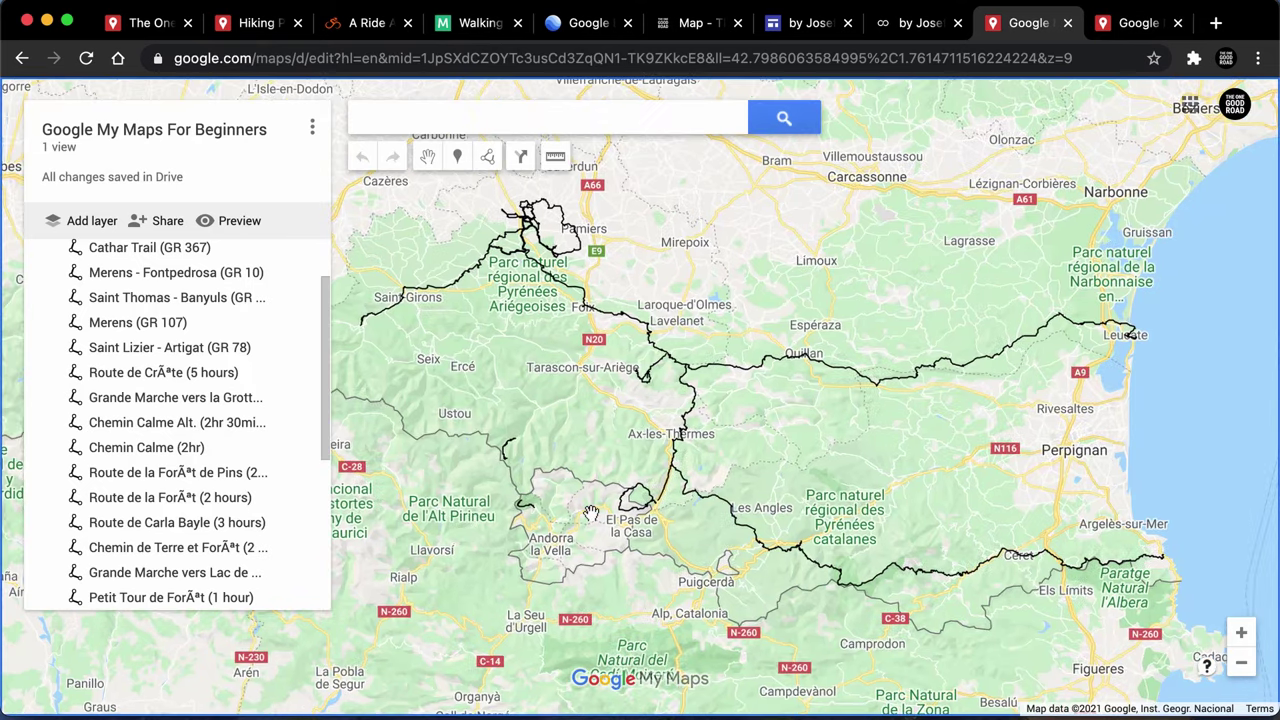
pyautogui.scroll(3, 591, 513)
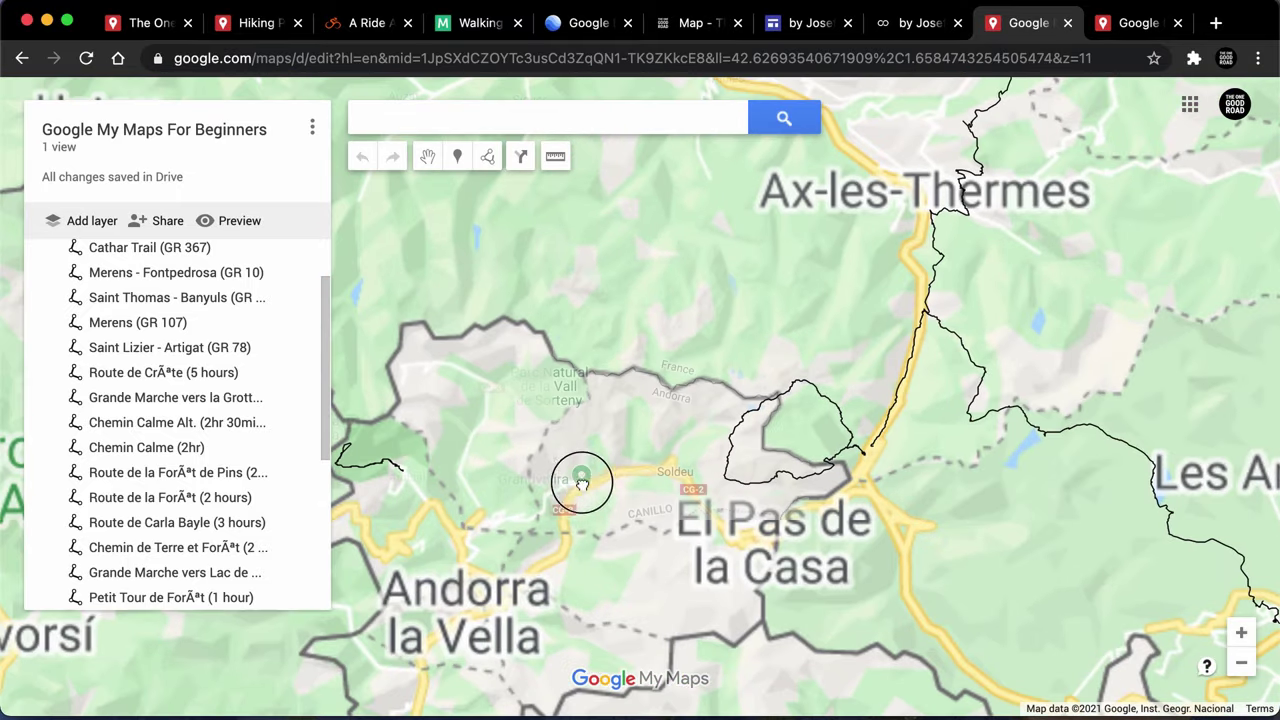
pyautogui.moveTo(580, 477); pyautogui.dragTo(722, 354)
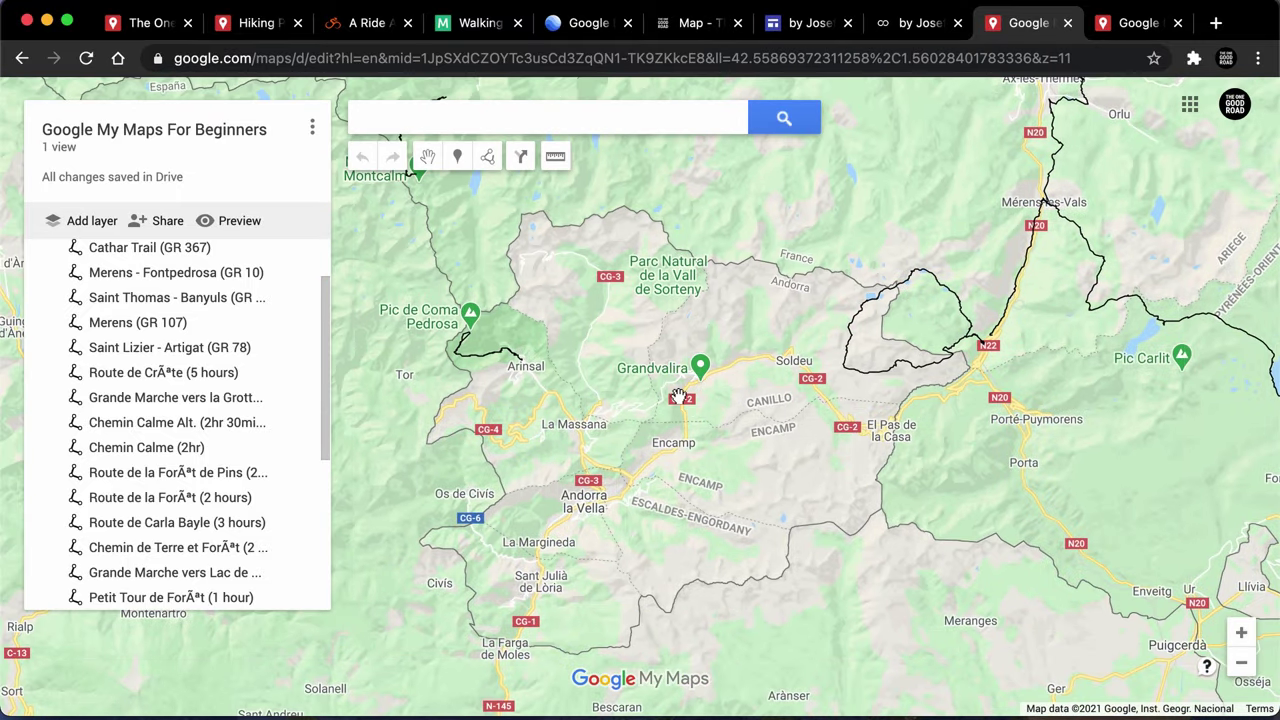
pyautogui.scroll(-3, 275, 497)
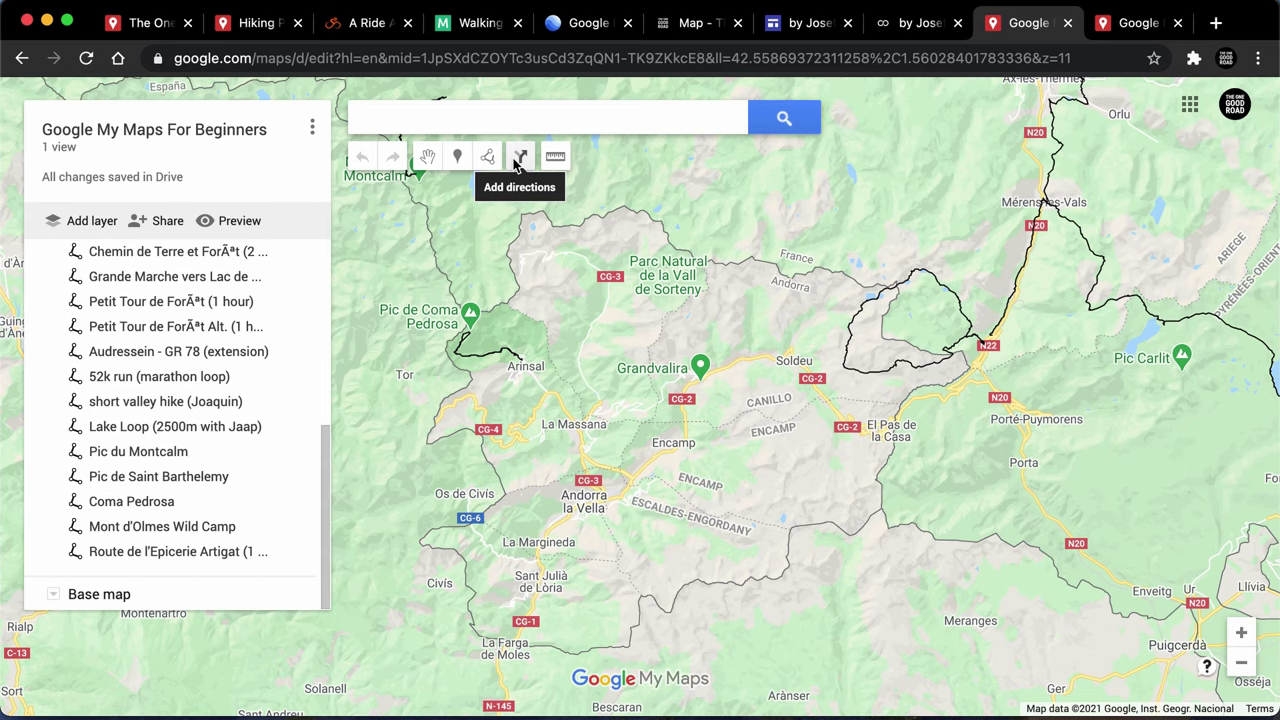
# - Hide the imported walking map layer
pyautogui.scroll(5, 86, 371)
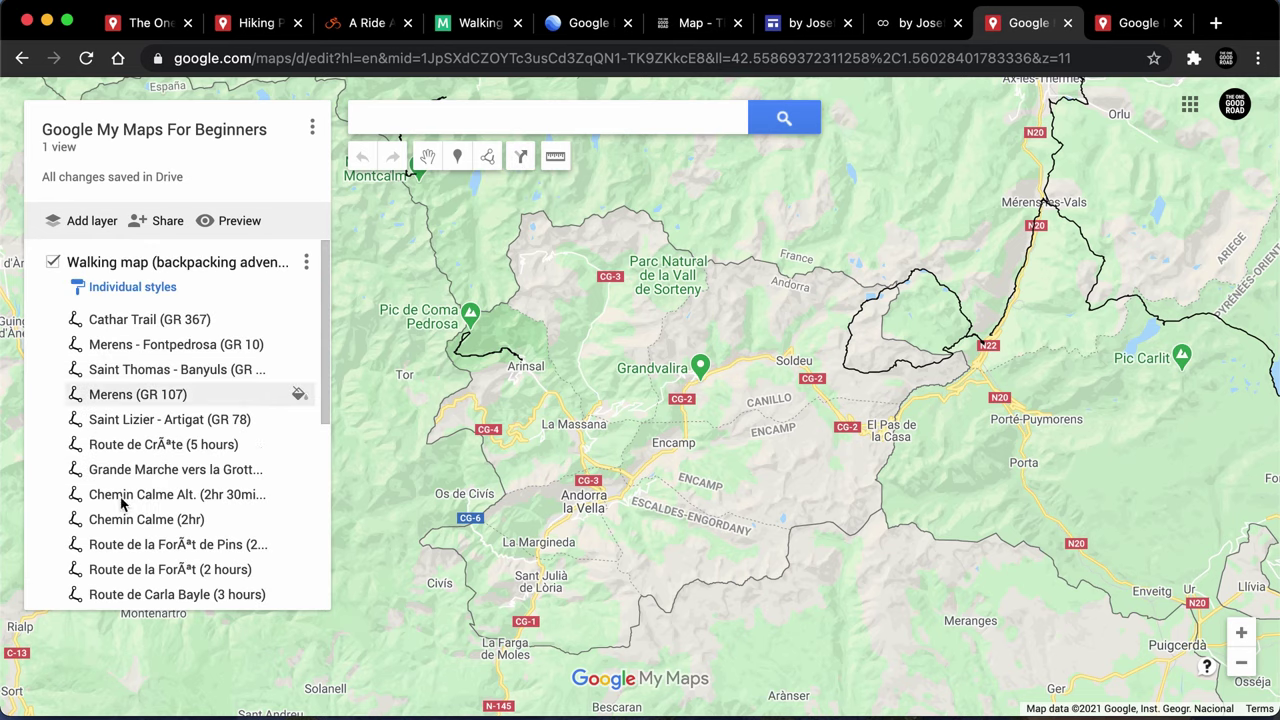
pyautogui.click(53, 263)
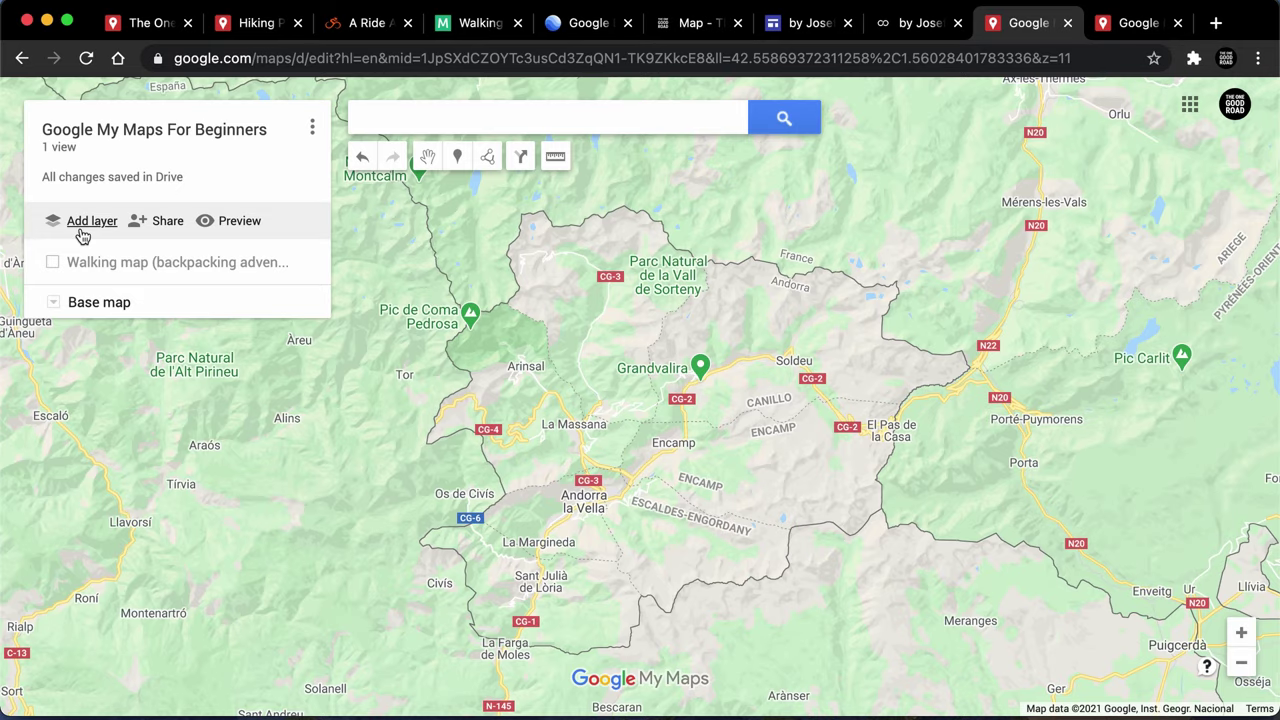
# - Measure a straight-line distance from the coast near Girona towards Lleida, and close the measurement
pyautogui.scroll(-4, 409, 357)
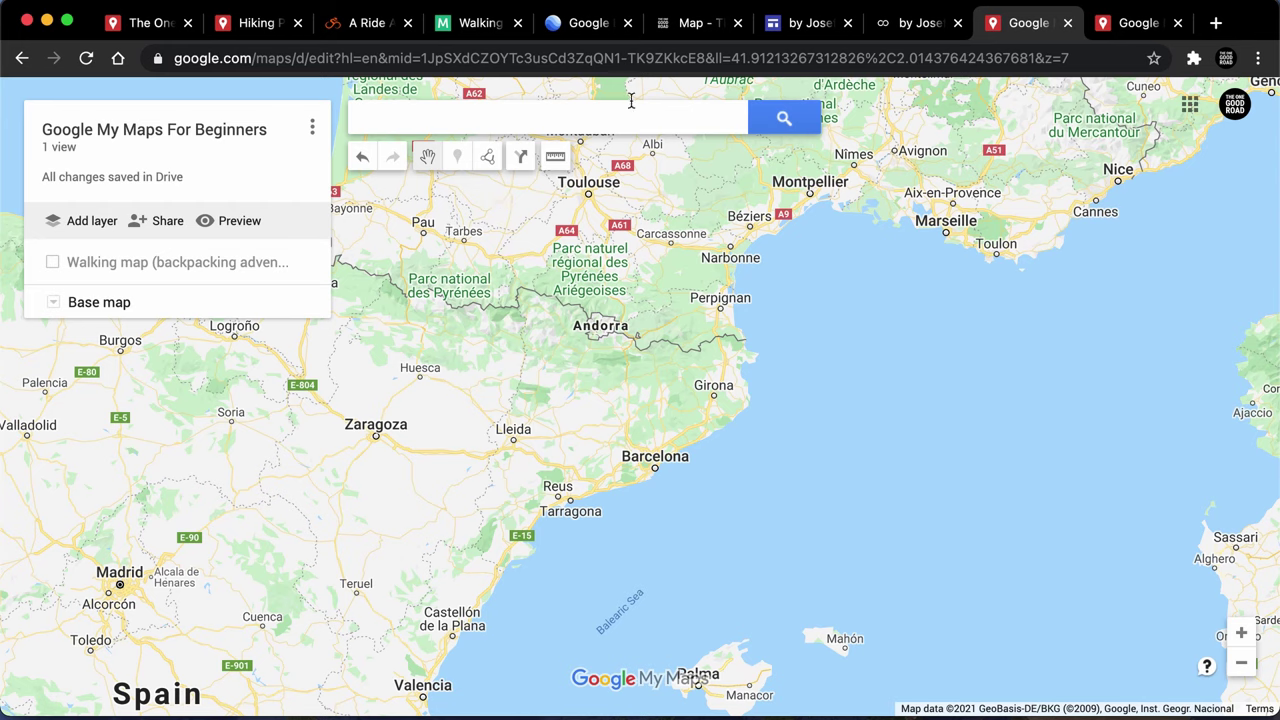
pyautogui.click(552, 157)
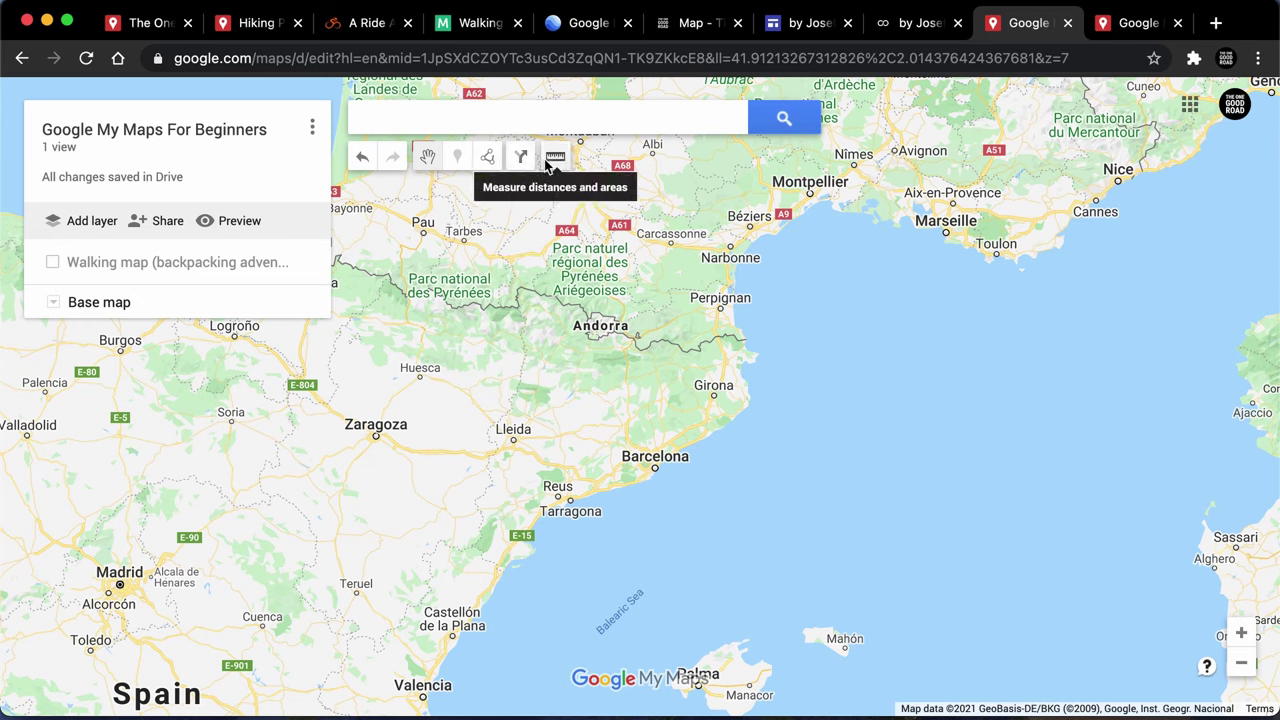
pyautogui.click(758, 390)
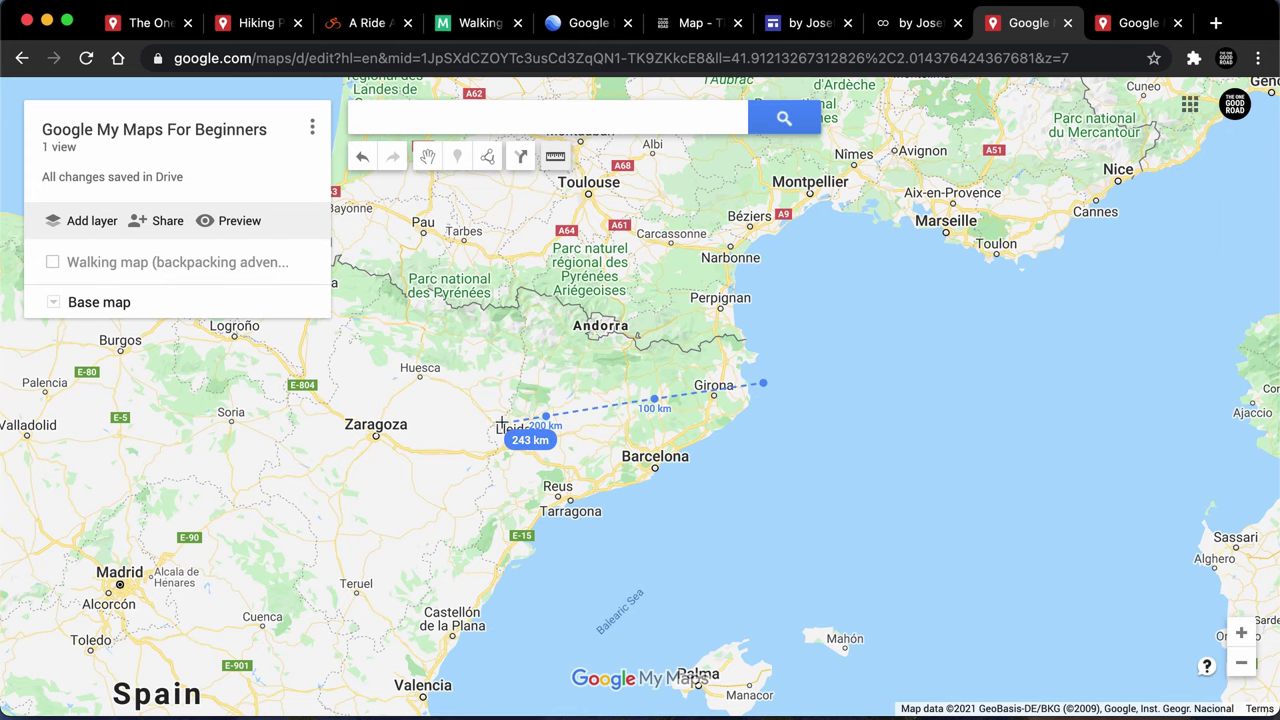
pyautogui.click(555, 157)
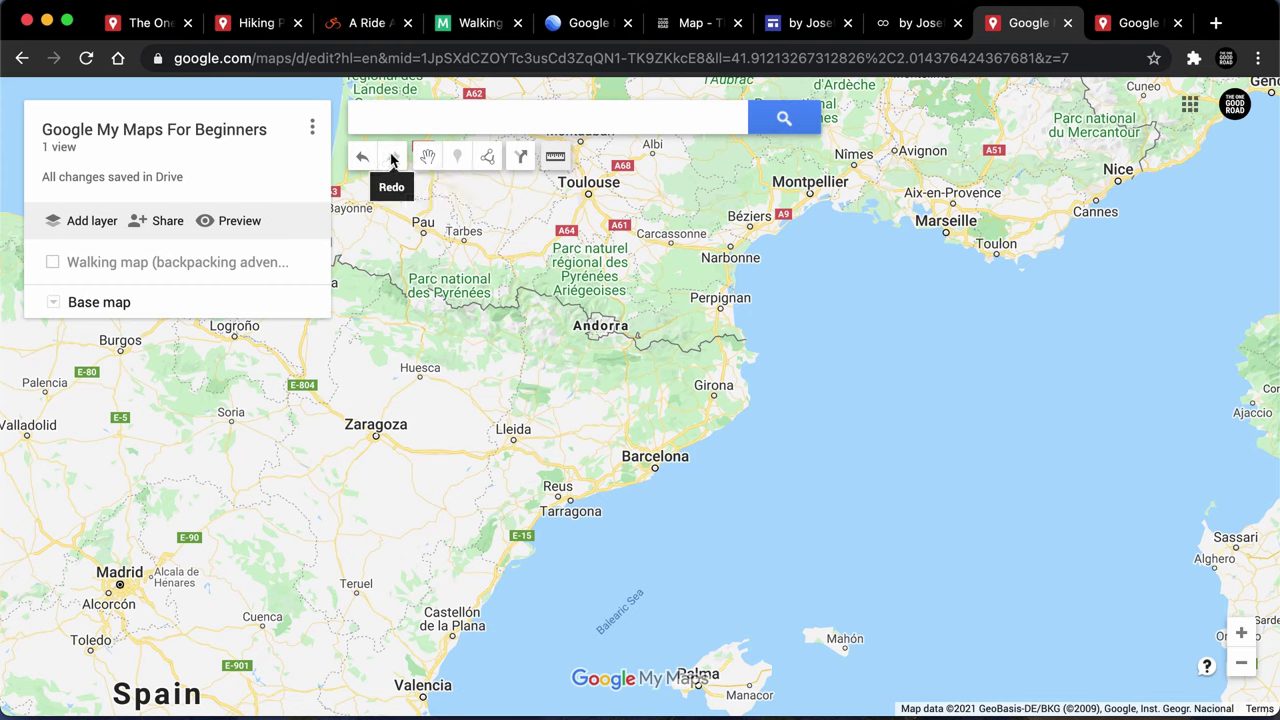
# - Add driving directions from Aeroport de Barcelona-El Prat (BCN) to Andorra la Vieja, Andorra
pyautogui.click(518, 157)
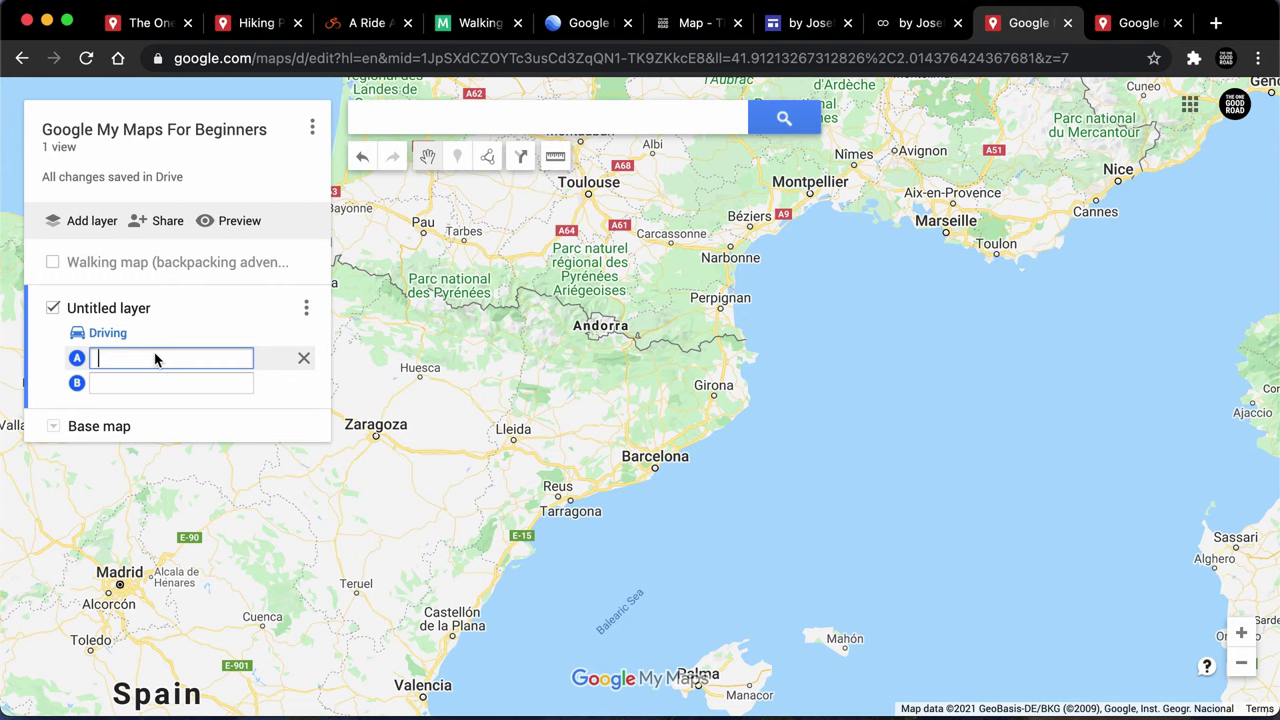
pyautogui.write('areoport')
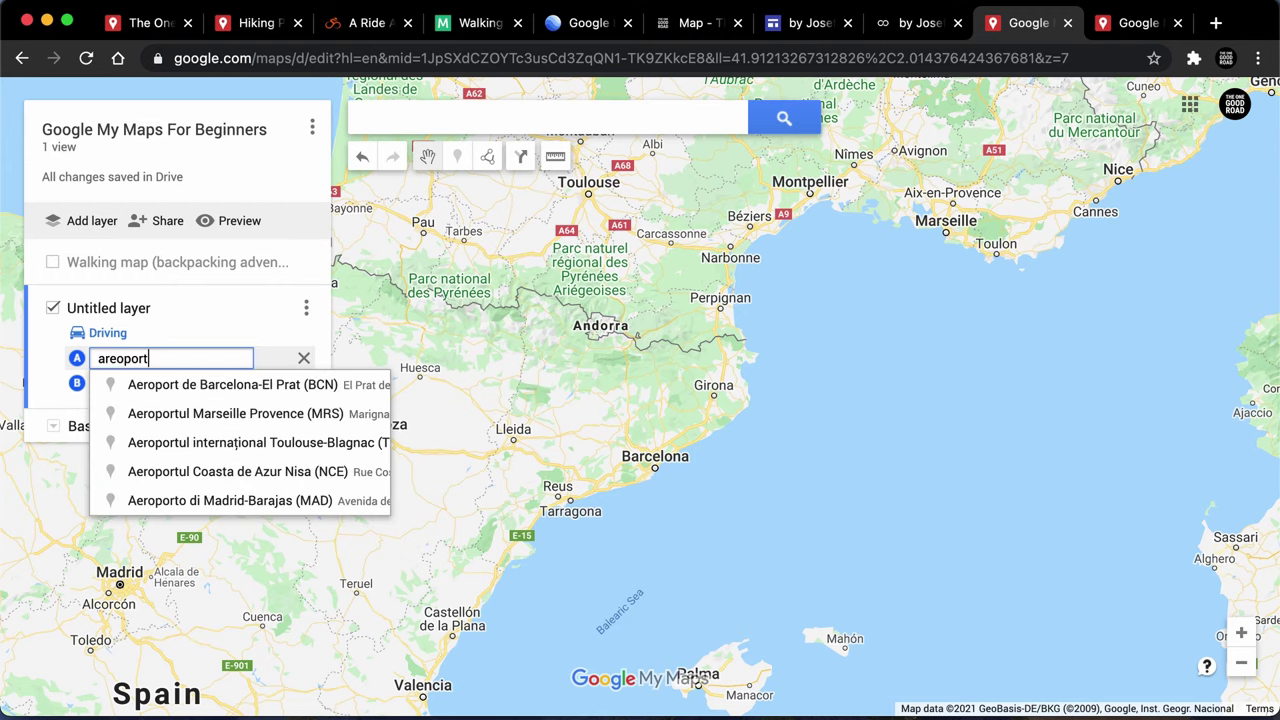
pyautogui.click(212, 389)
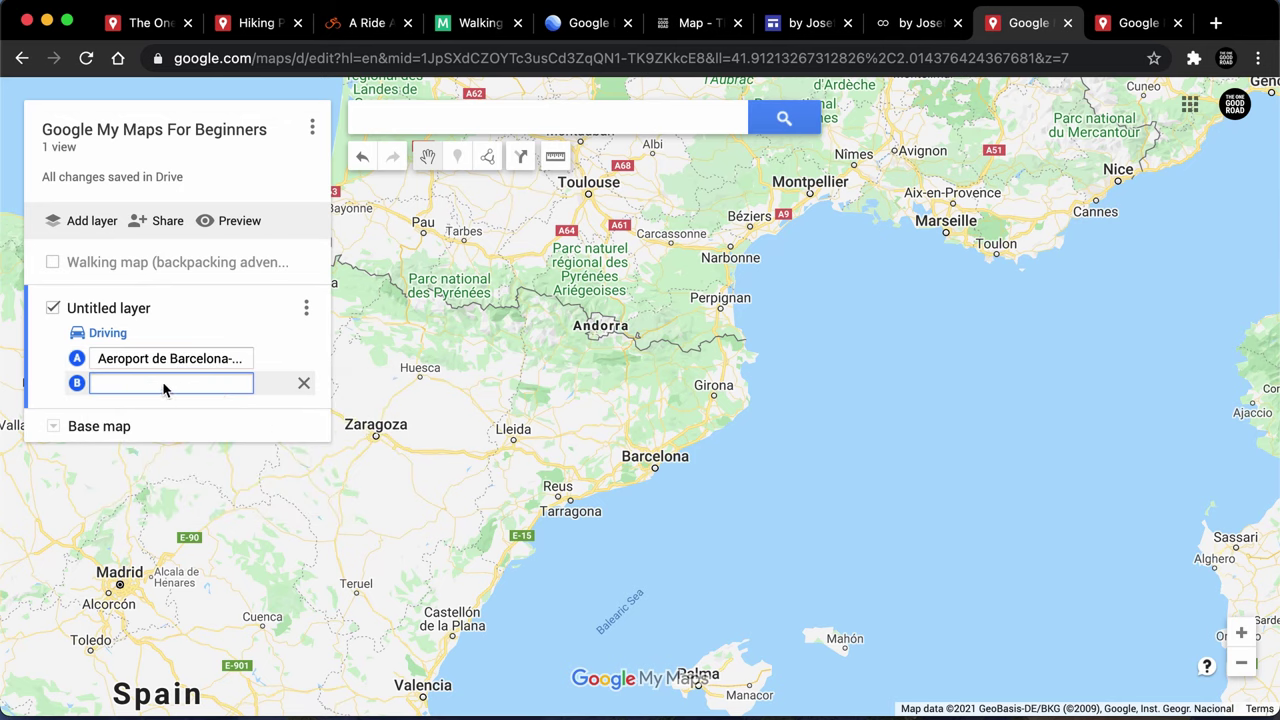
pyautogui.write('and')
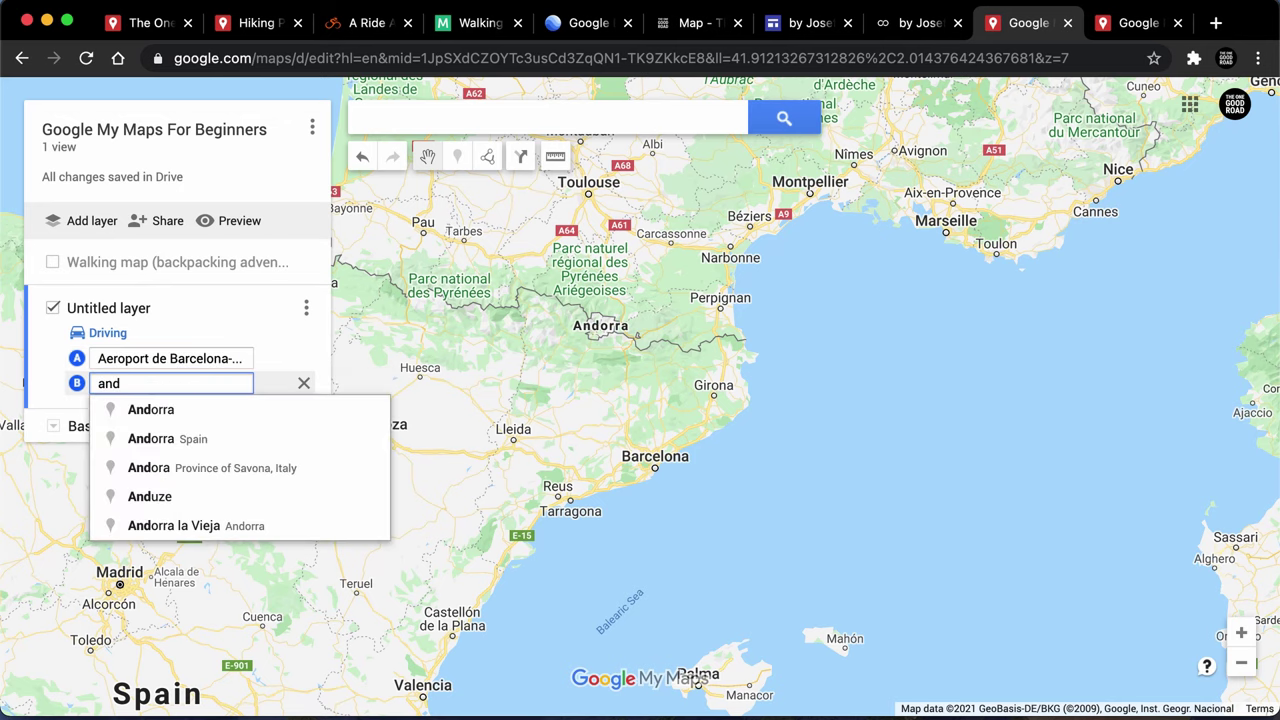
pyautogui.click(258, 526)
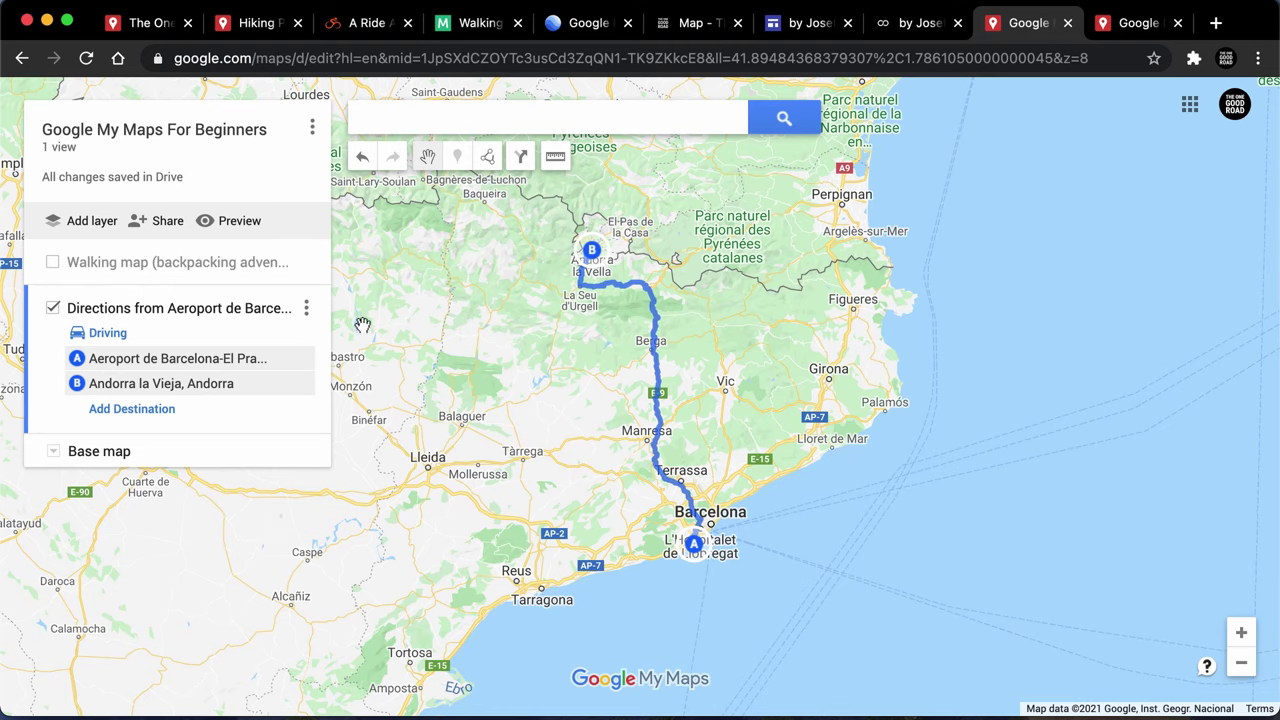
# - Check the transportation modes, keep driving, and reroute the directions through a point northwest of Manresa and a point near Berga
pyautogui.click(104, 336)
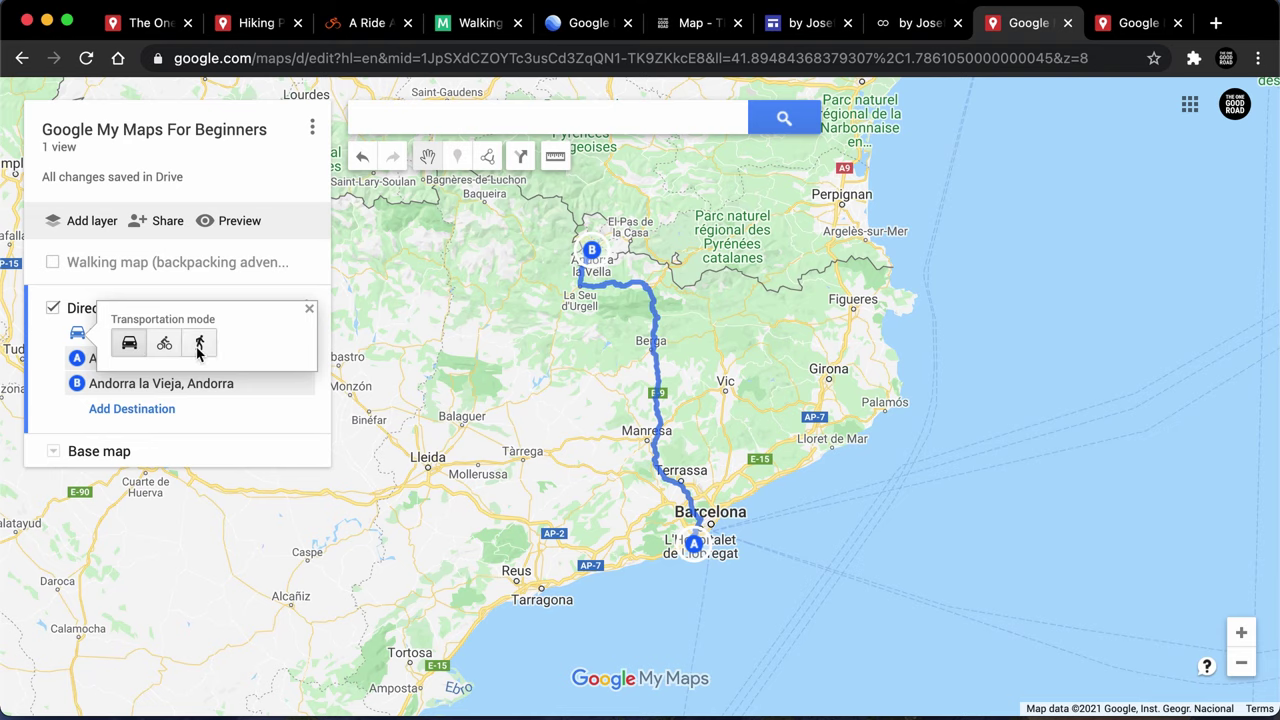
pyautogui.click(310, 309)
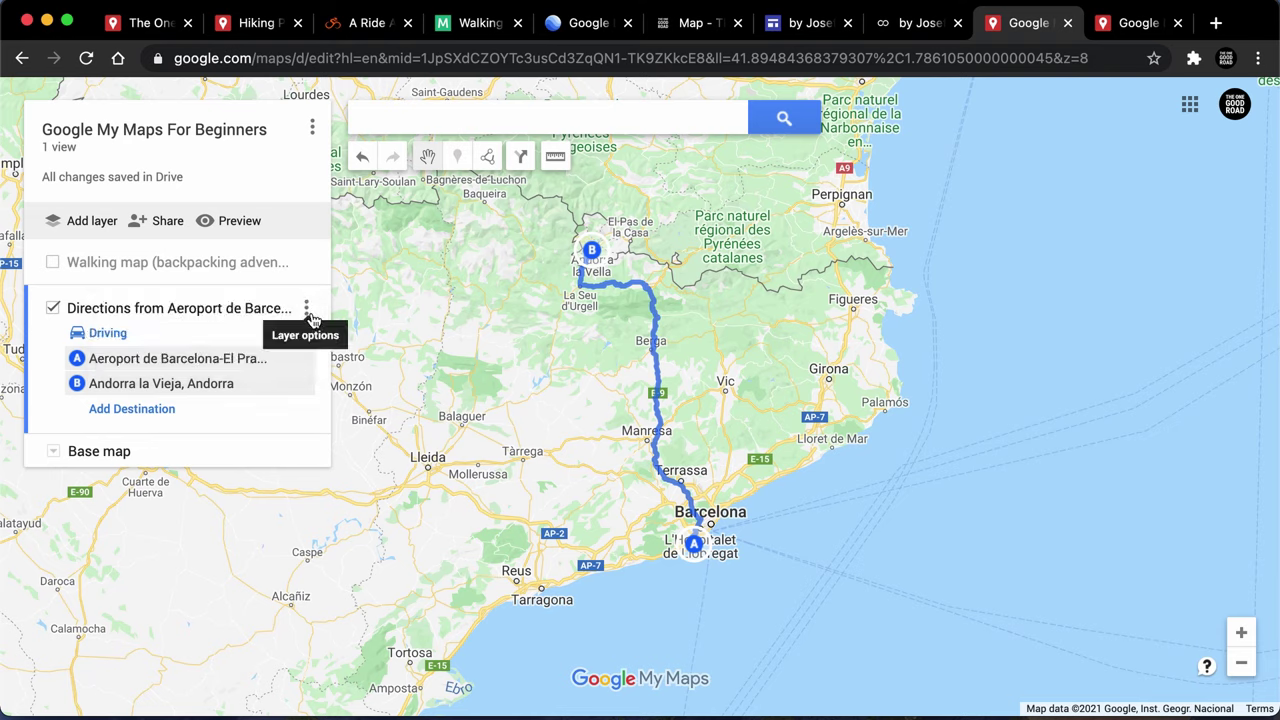
pyautogui.moveTo(657, 391); pyautogui.dragTo(625, 404)
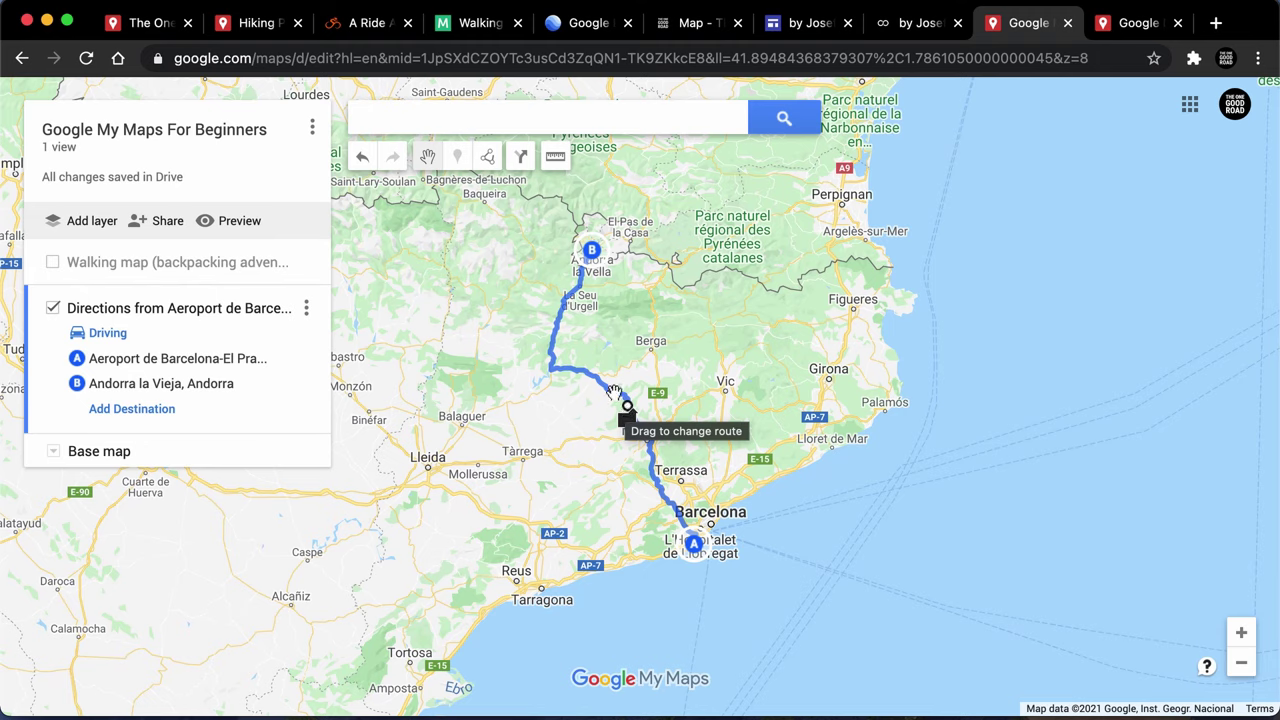
pyautogui.moveTo(622, 404); pyautogui.dragTo(655, 345)
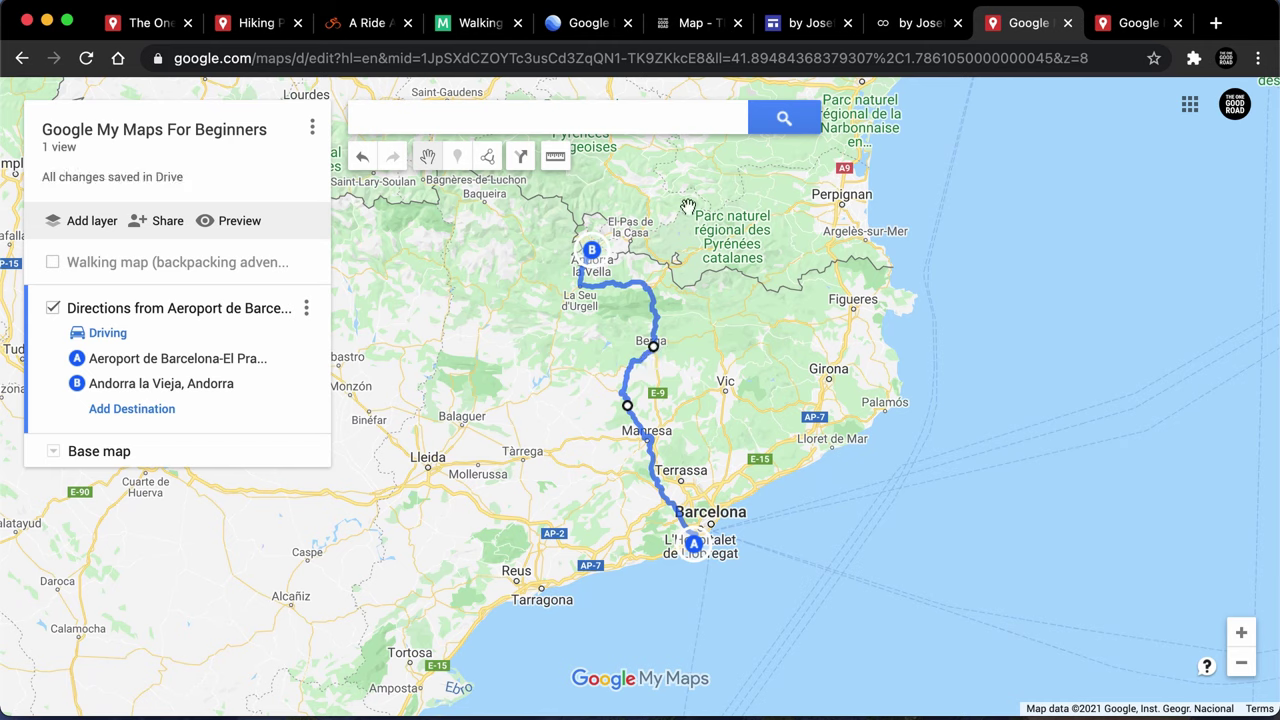
# - Look at the United States ride on Ride with GPS, and examine the driving route around Manresa and Barcelona in My Maps
pyautogui.click(355, 22)
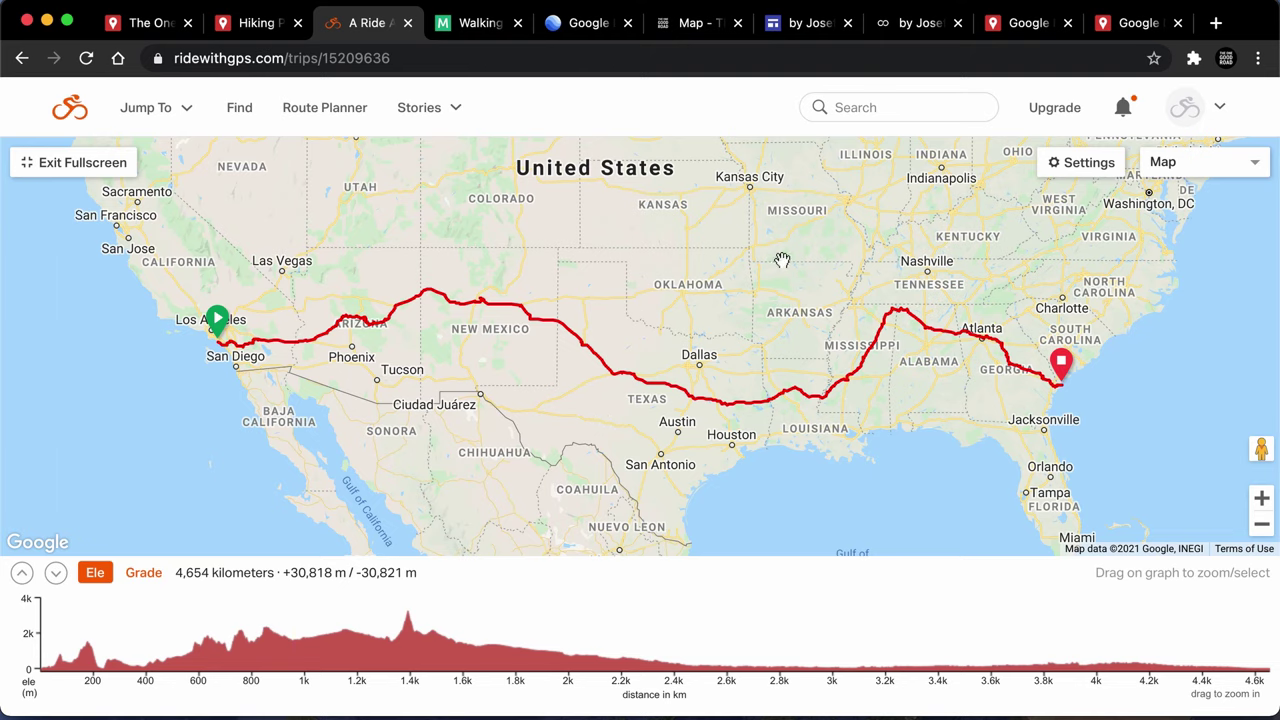
pyautogui.click(1027, 23)
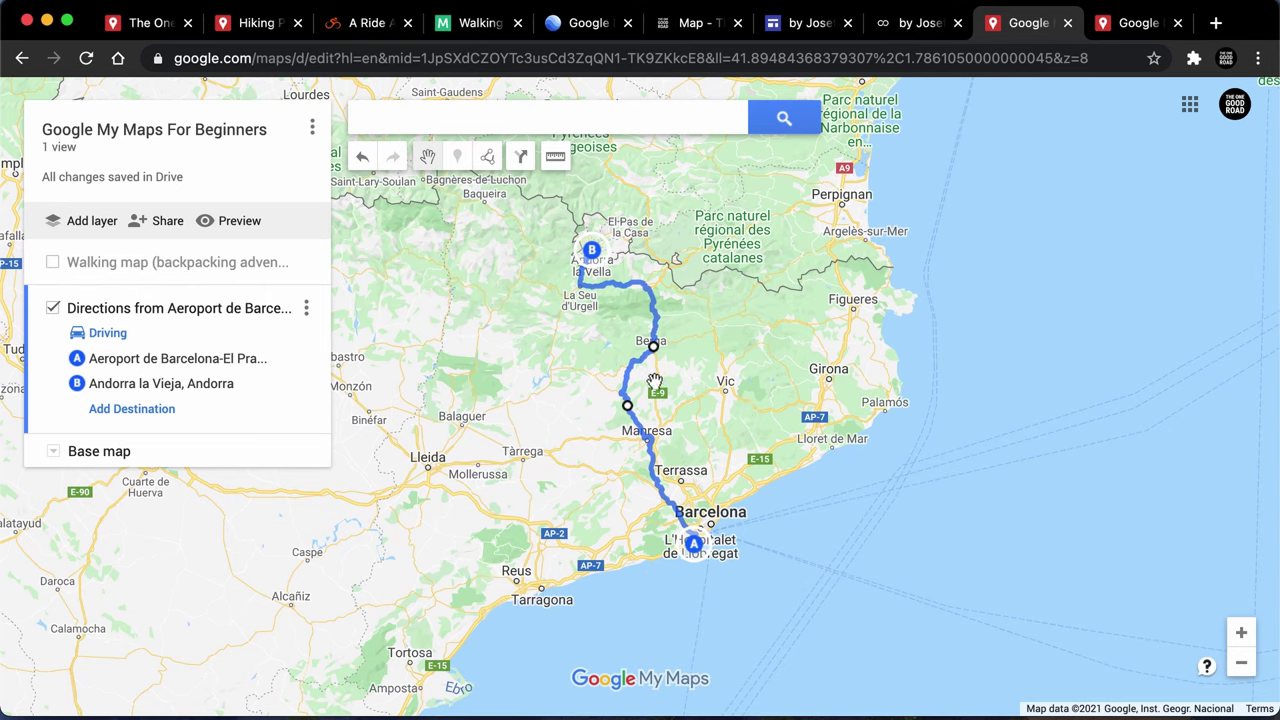
pyautogui.moveTo(652, 352); pyautogui.dragTo(662, 454)
pyautogui.scroll(5, 665, 455)
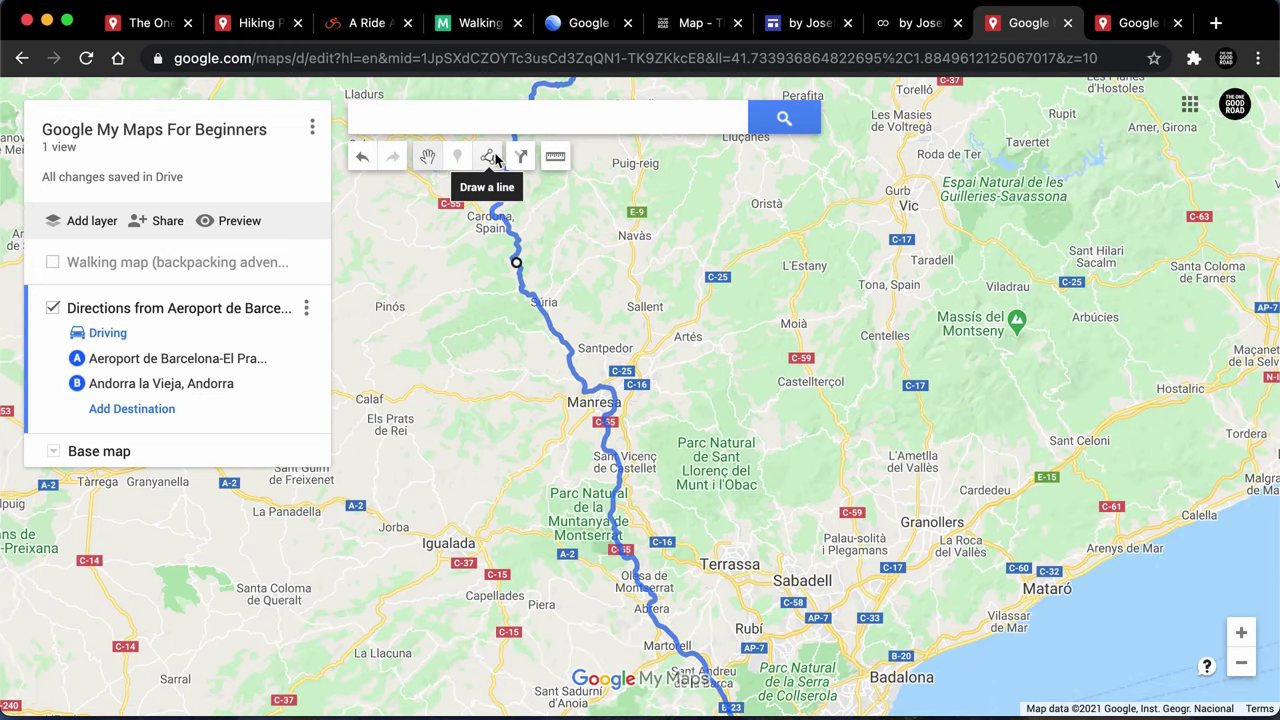
pyautogui.moveTo(733, 427); pyautogui.dragTo(812, 331)
# - Add a new layer to the map and name it "Mountain Peaks"
pyautogui.click(80, 221)
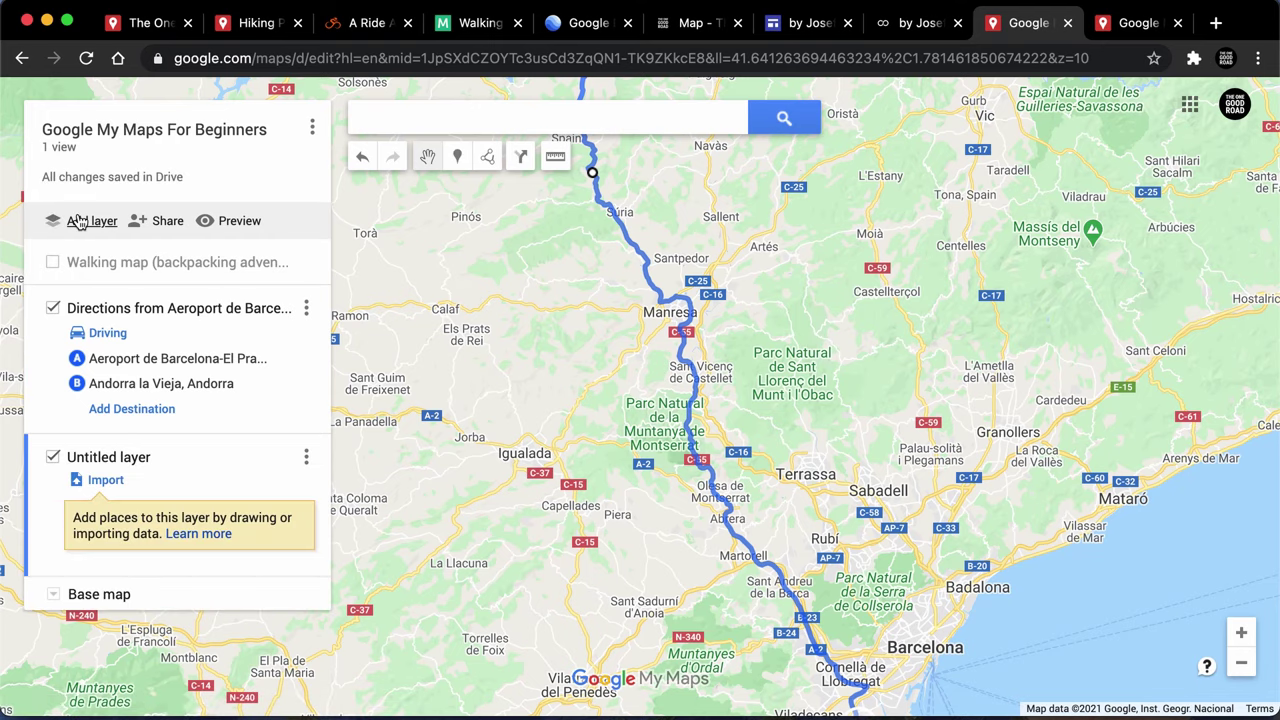
pyautogui.moveTo(521, 277); pyautogui.dragTo(543, 534)
pyautogui.moveTo(606, 290); pyautogui.dragTo(580, 591)
pyautogui.moveTo(539, 318); pyautogui.dragTo(628, 676)
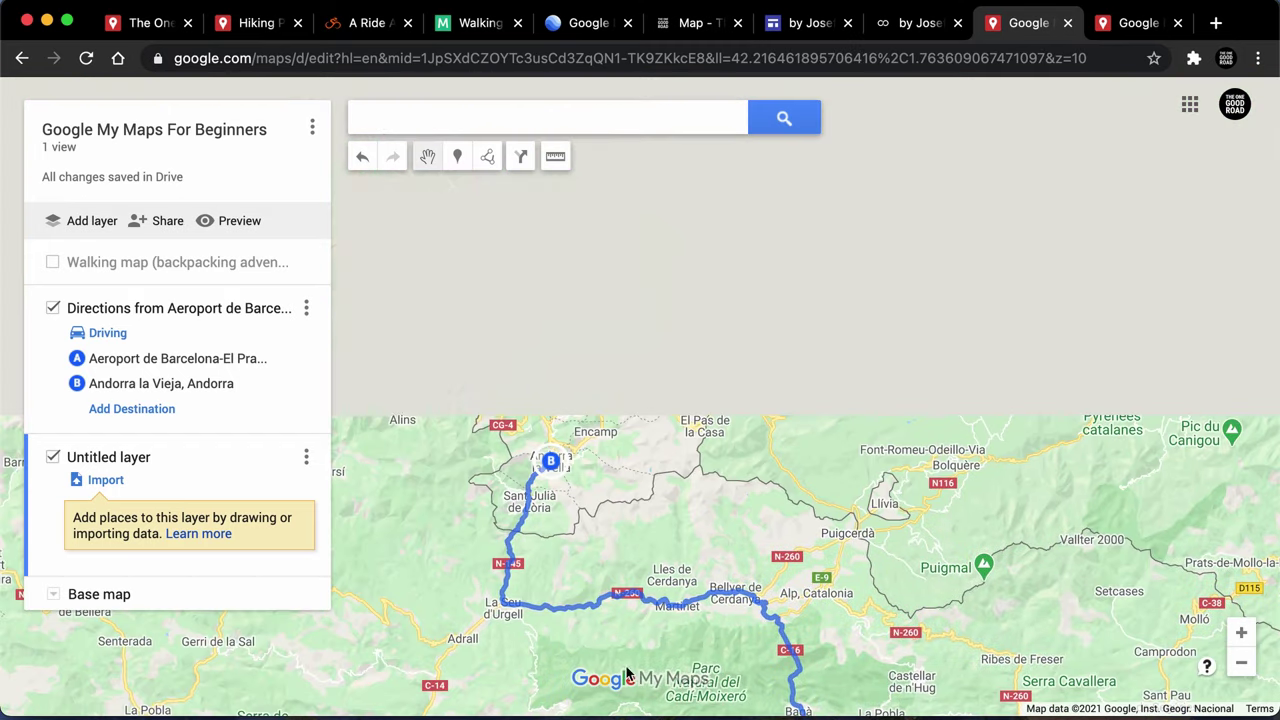
pyautogui.moveTo(606, 415); pyautogui.dragTo(653, 400)
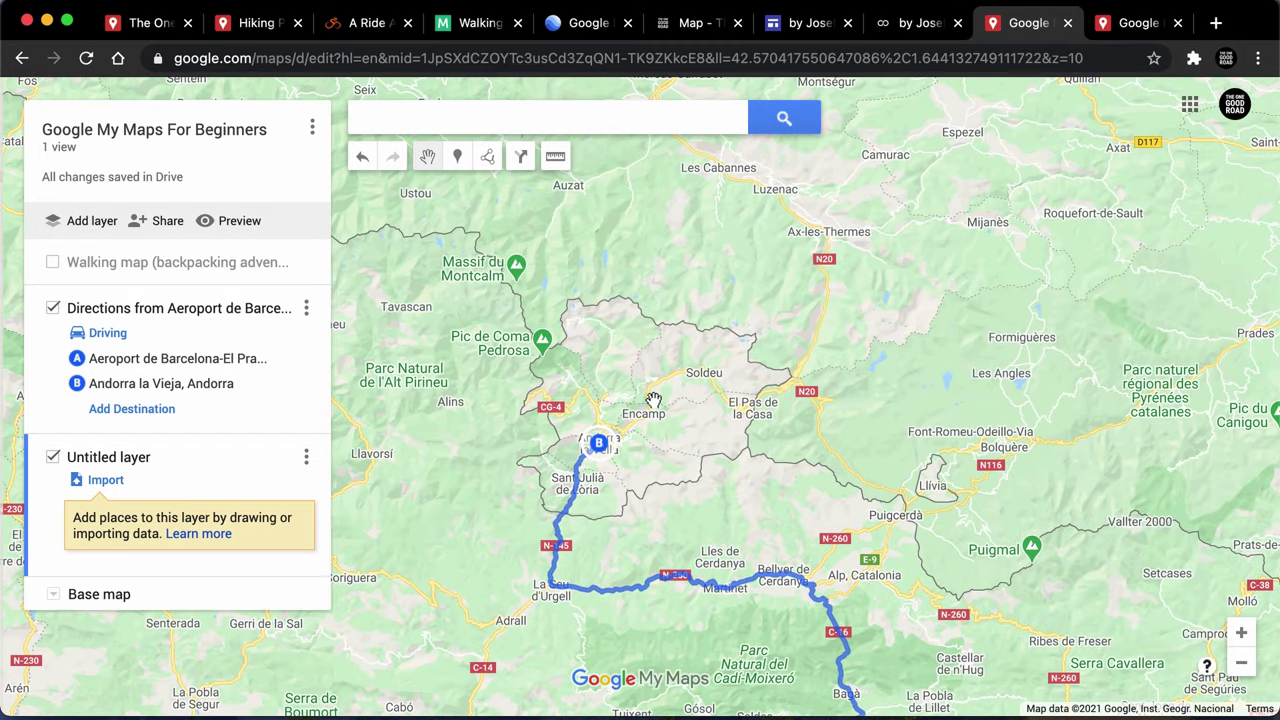
pyautogui.scroll(1, 621, 390)
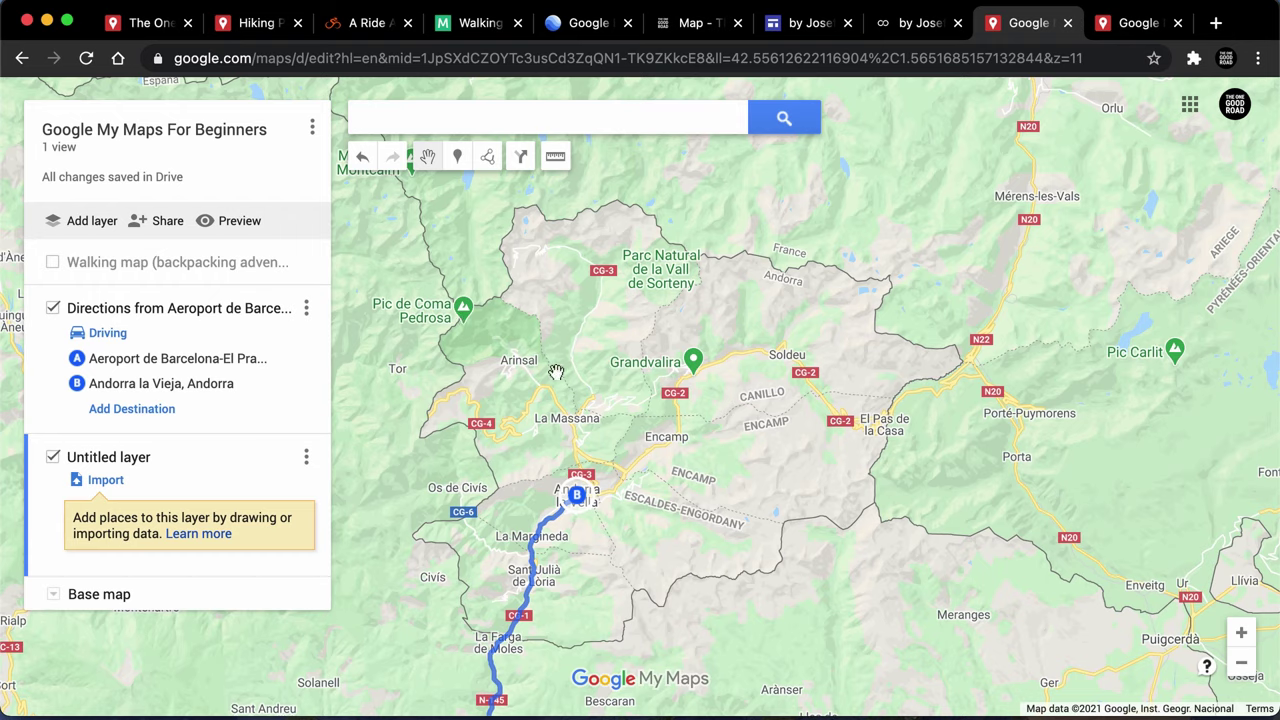
pyautogui.click(145, 458)
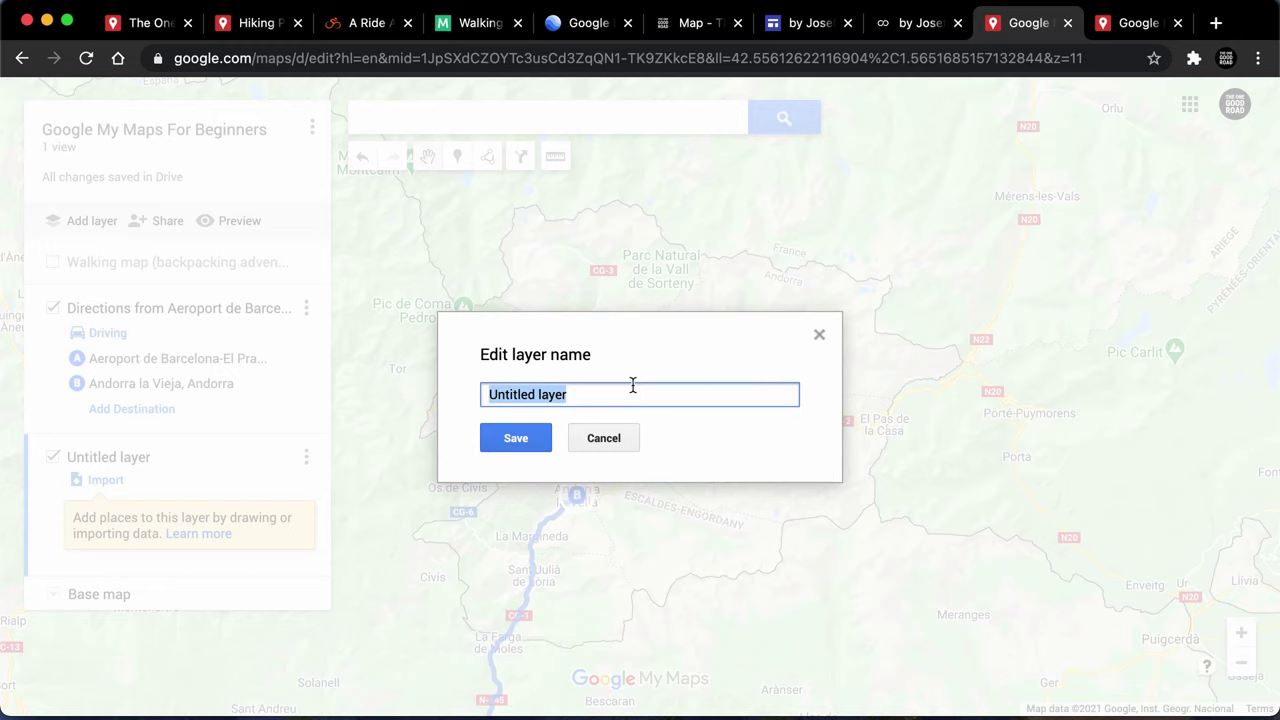
pyautogui.write('Mo')
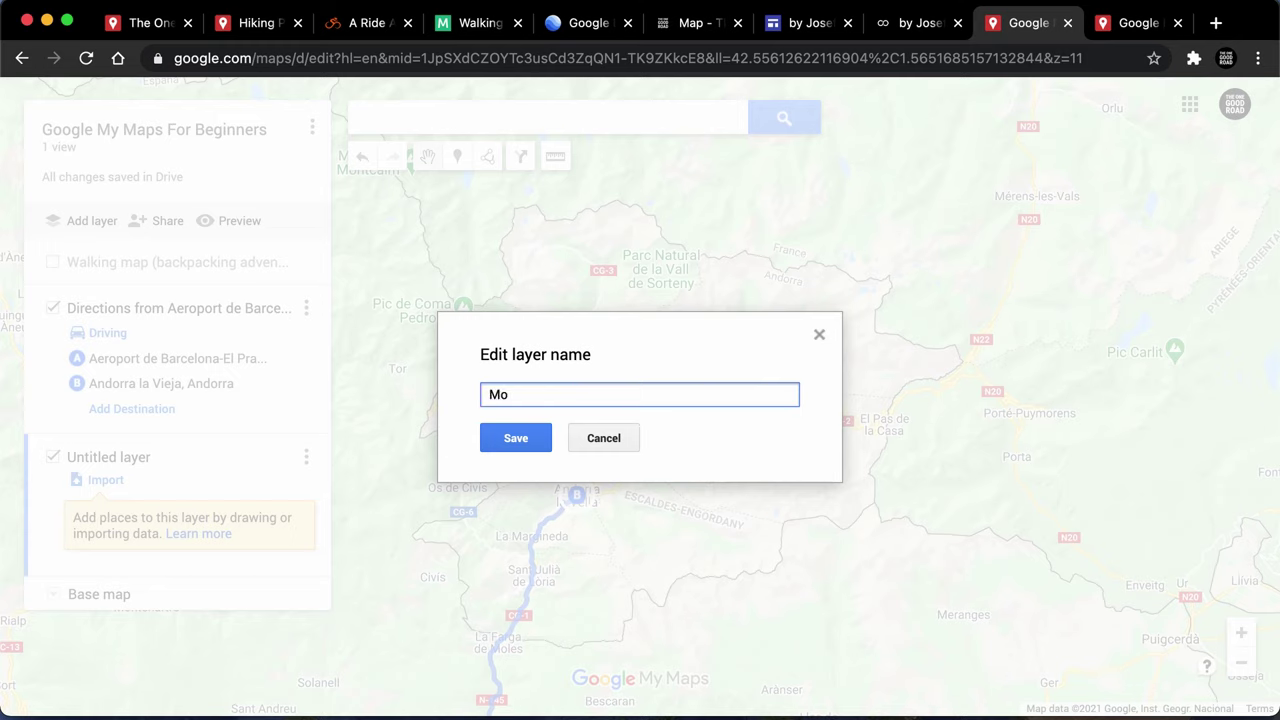
pyautogui.write('untain Peaks')
pyautogui.click(522, 431)
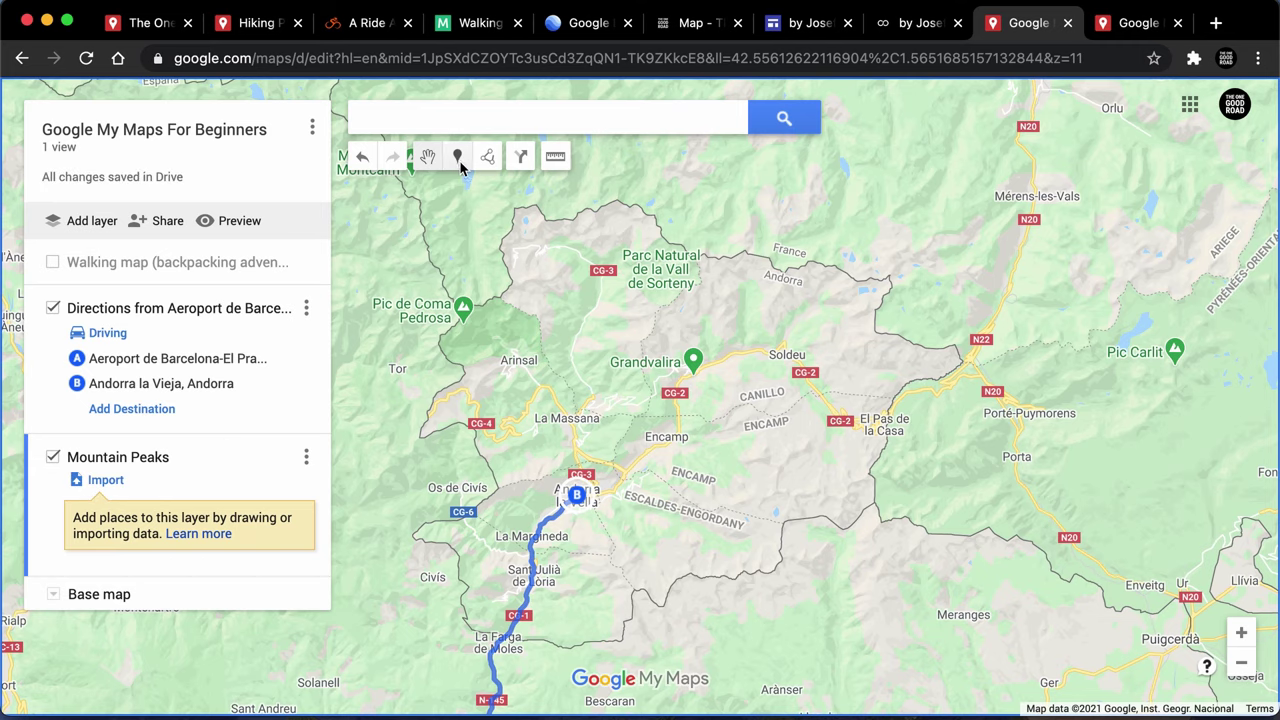
# - Add the Coma Pedrosa peak in northwestern Andorra to the Mountain Peaks layer and close its details
pyautogui.doubleClick(522, 396)
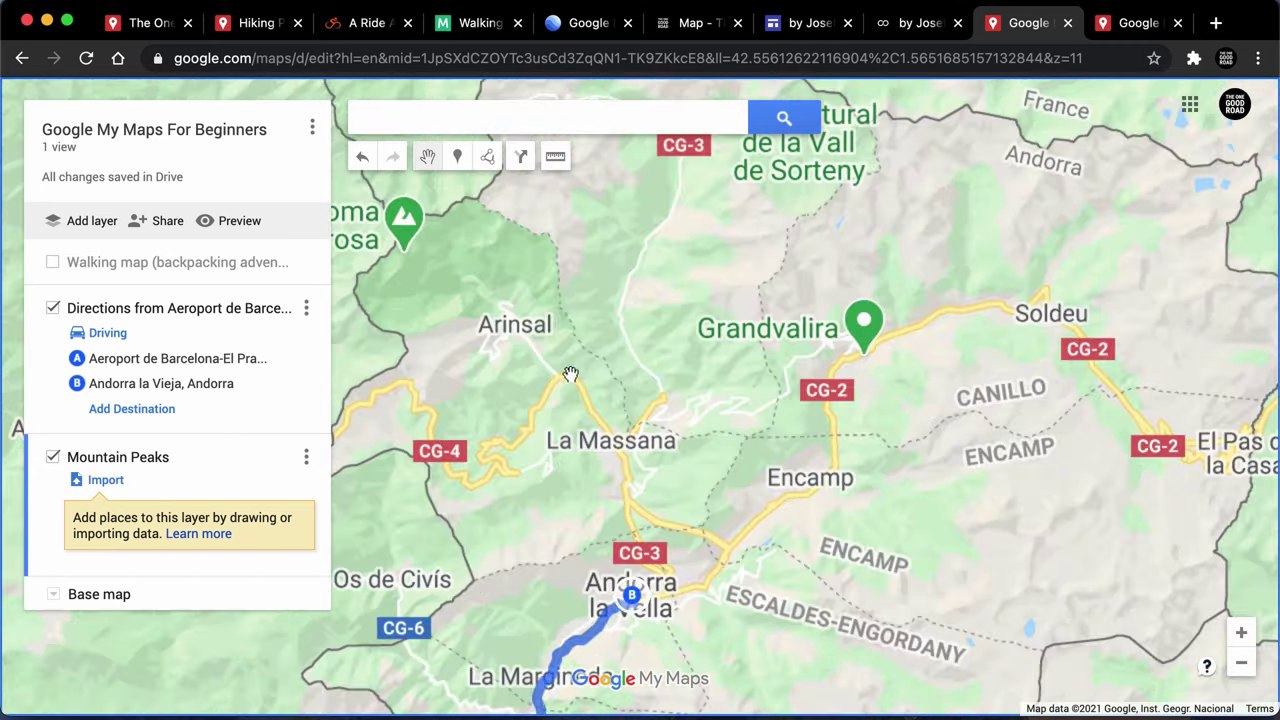
pyautogui.moveTo(529, 298); pyautogui.dragTo(699, 396)
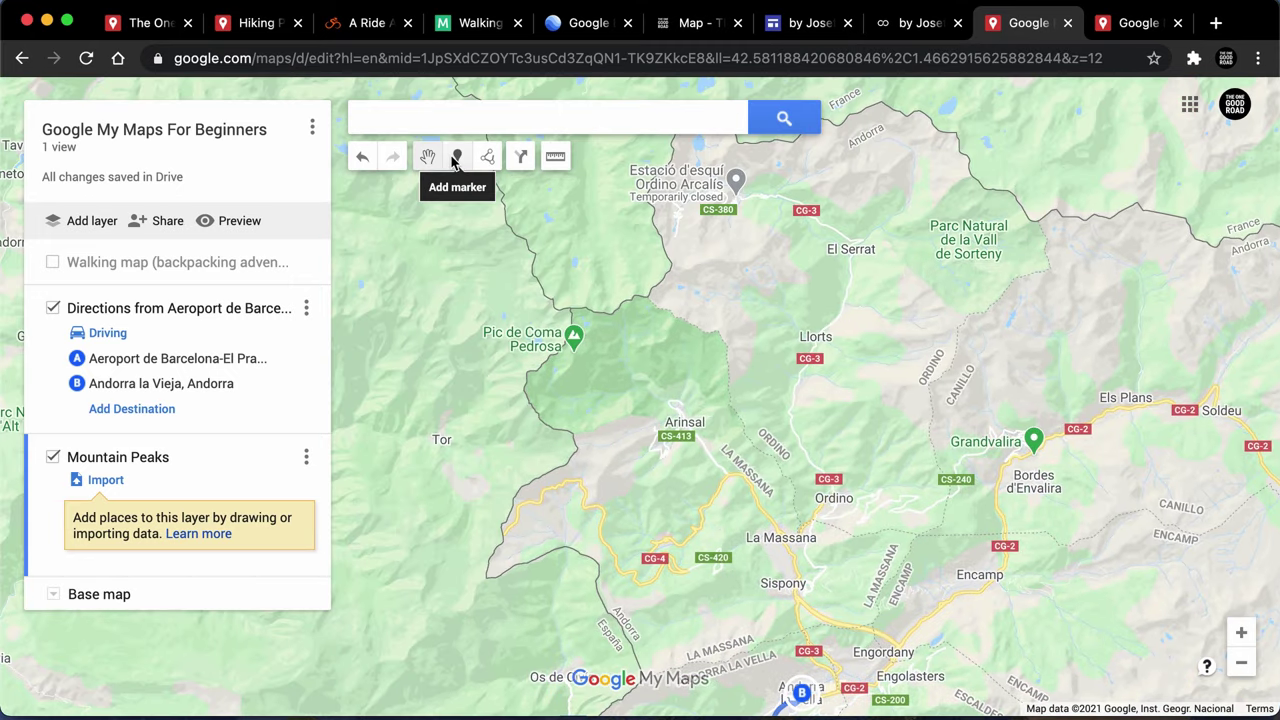
pyautogui.click(575, 340)
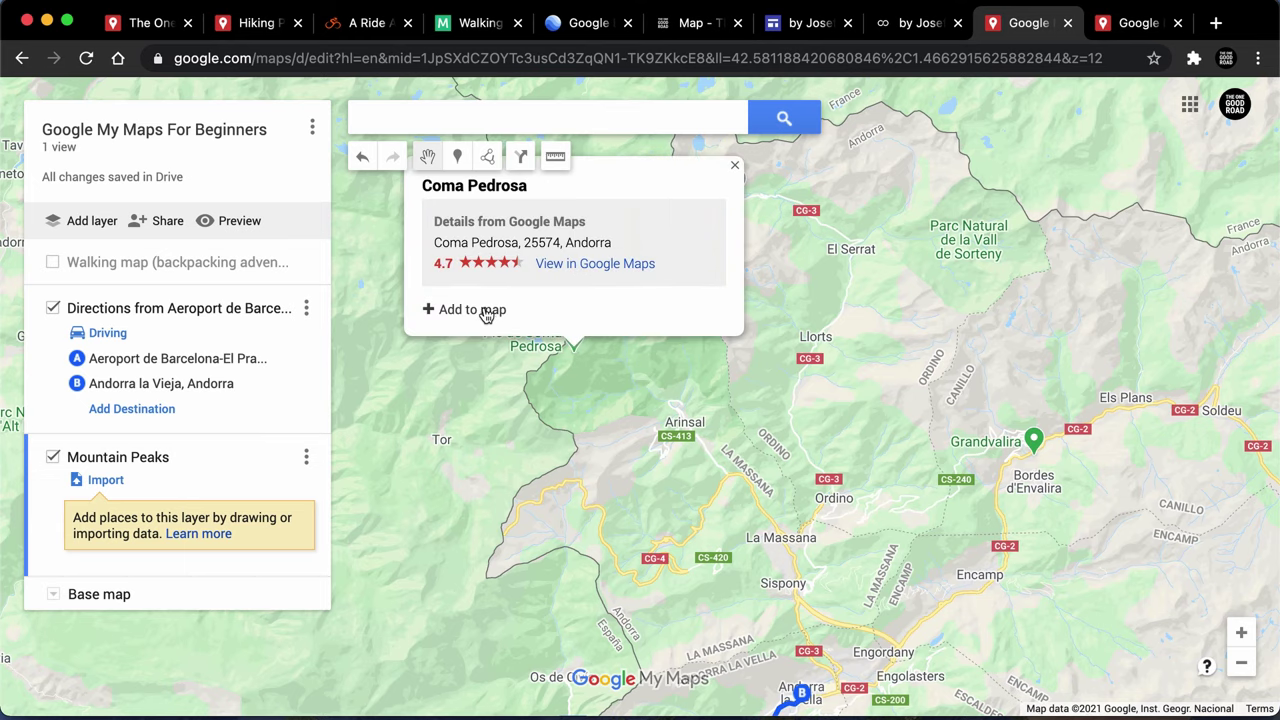
pyautogui.moveTo(784, 252); pyautogui.dragTo(811, 297)
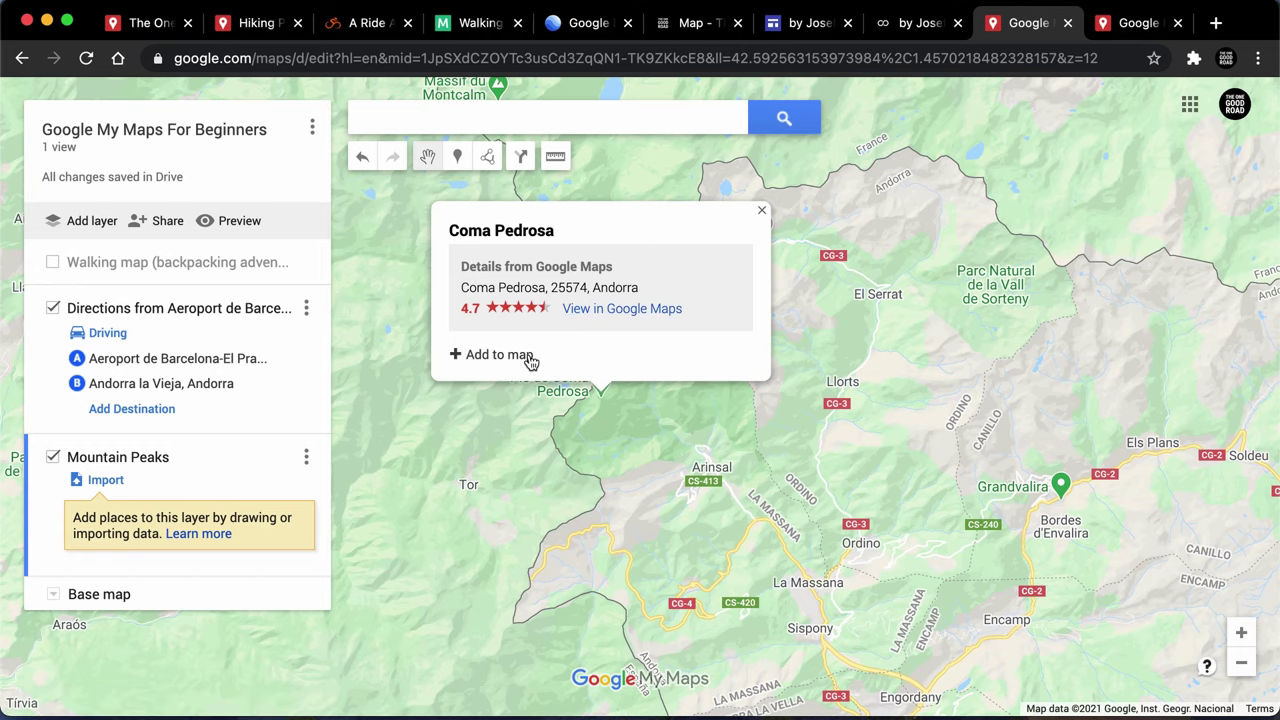
pyautogui.click(497, 355)
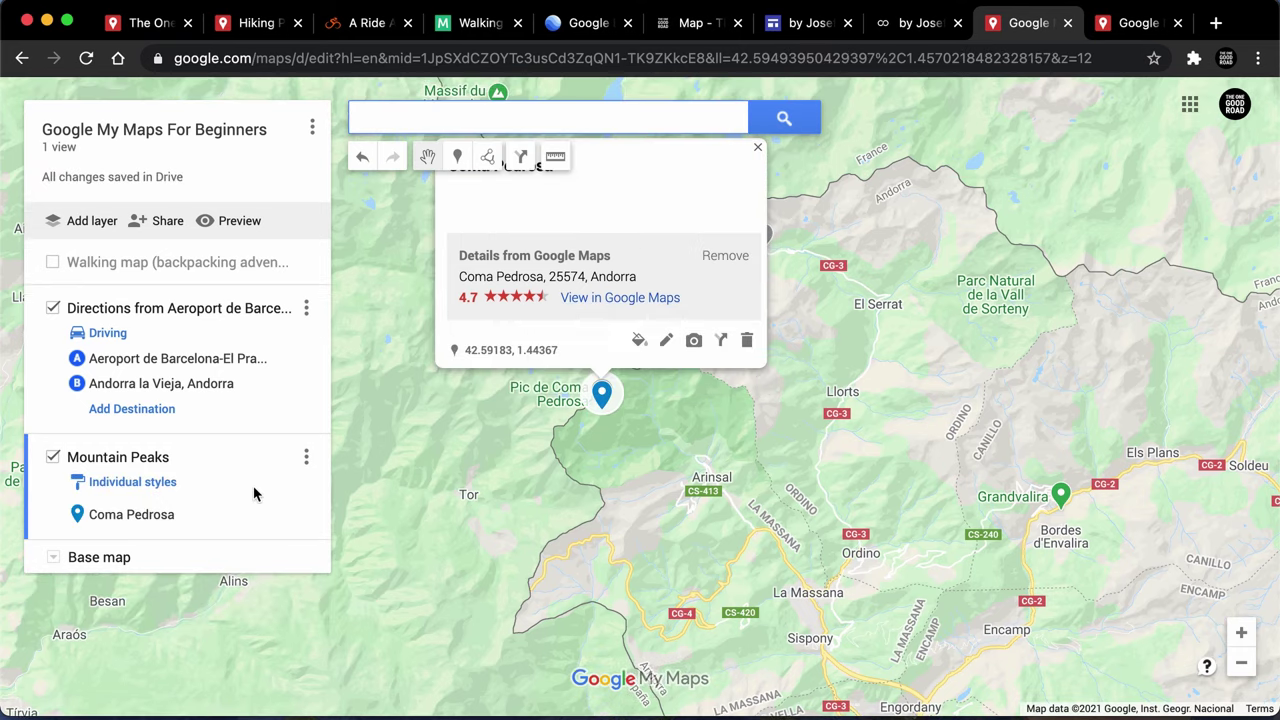
pyautogui.moveTo(811, 251); pyautogui.dragTo(872, 330)
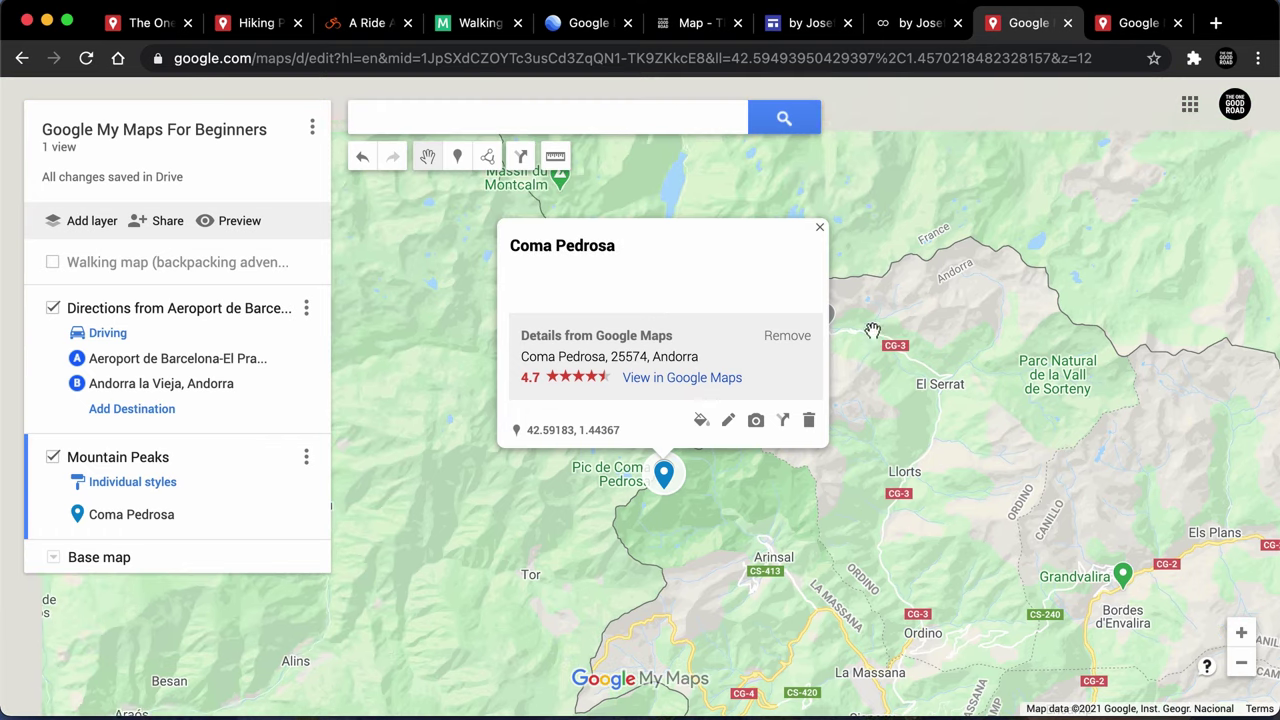
pyautogui.click(819, 228)
# - Try the tan and the dark base map styles, and set the base map to satellite imagery
pyautogui.click(874, 514)
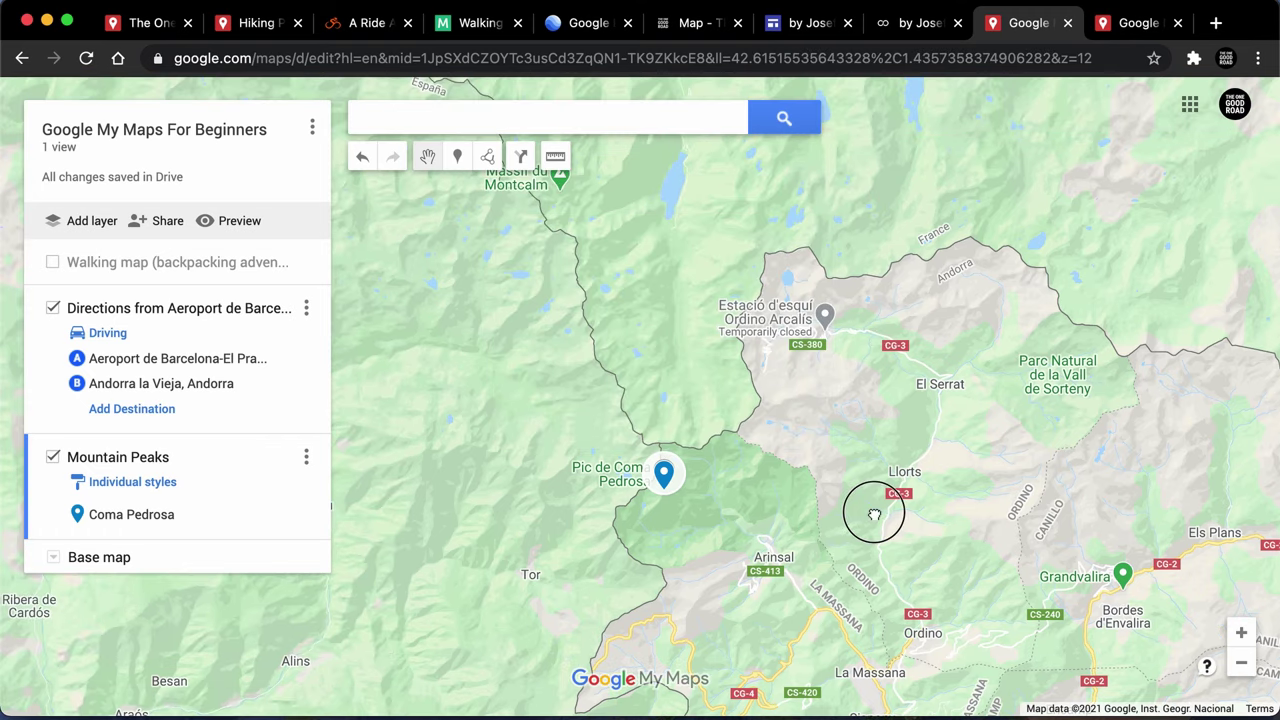
pyautogui.moveTo(874, 514); pyautogui.dragTo(632, 366)
pyautogui.moveTo(786, 480); pyautogui.dragTo(694, 449)
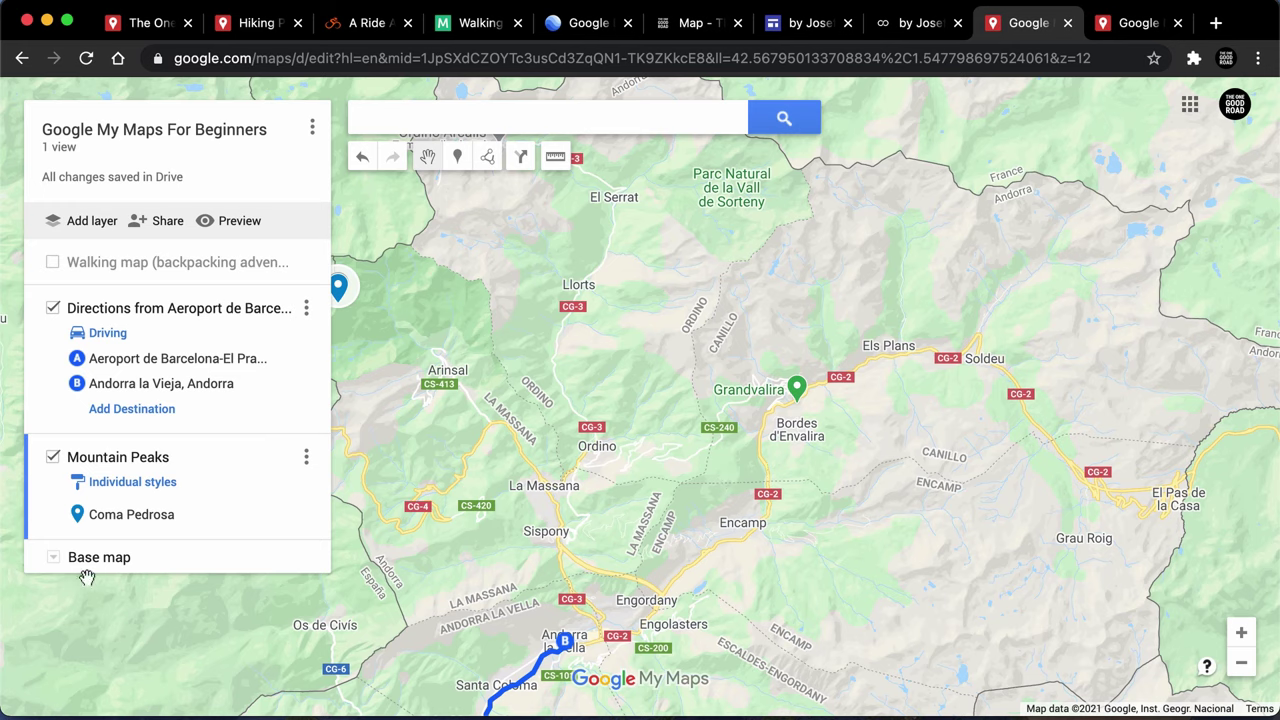
pyautogui.click(53, 559)
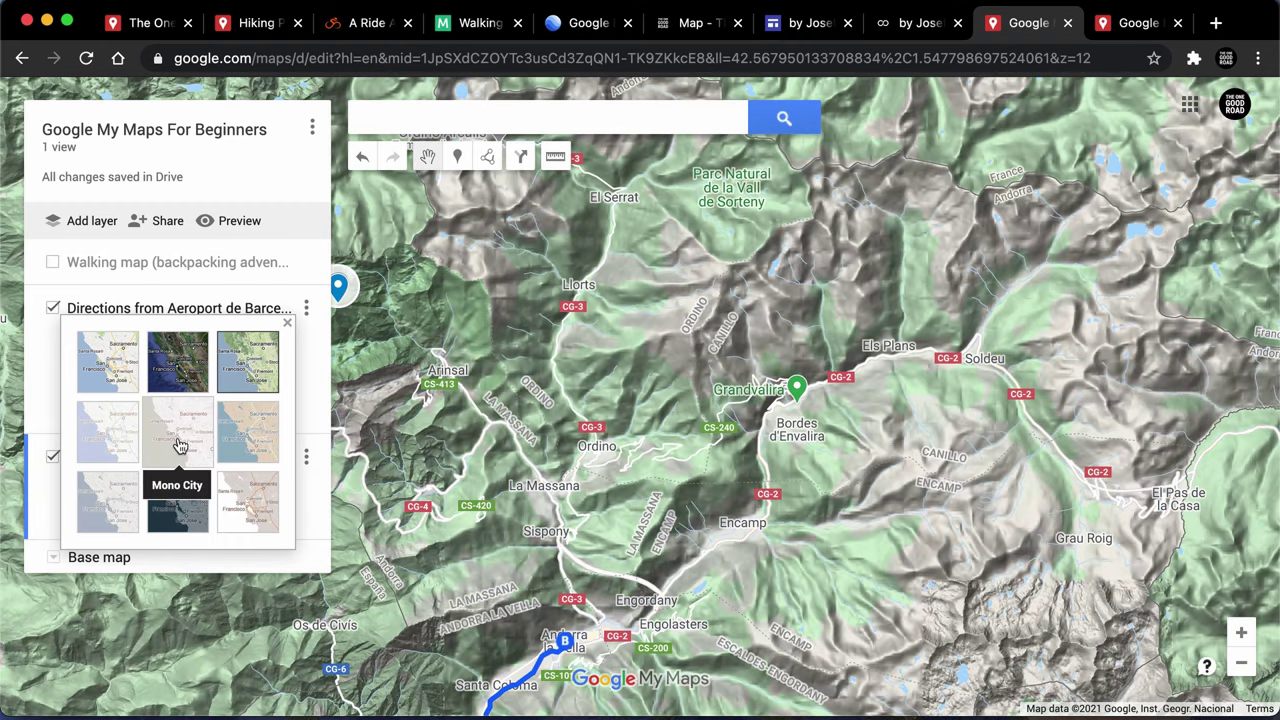
pyautogui.click(246, 434)
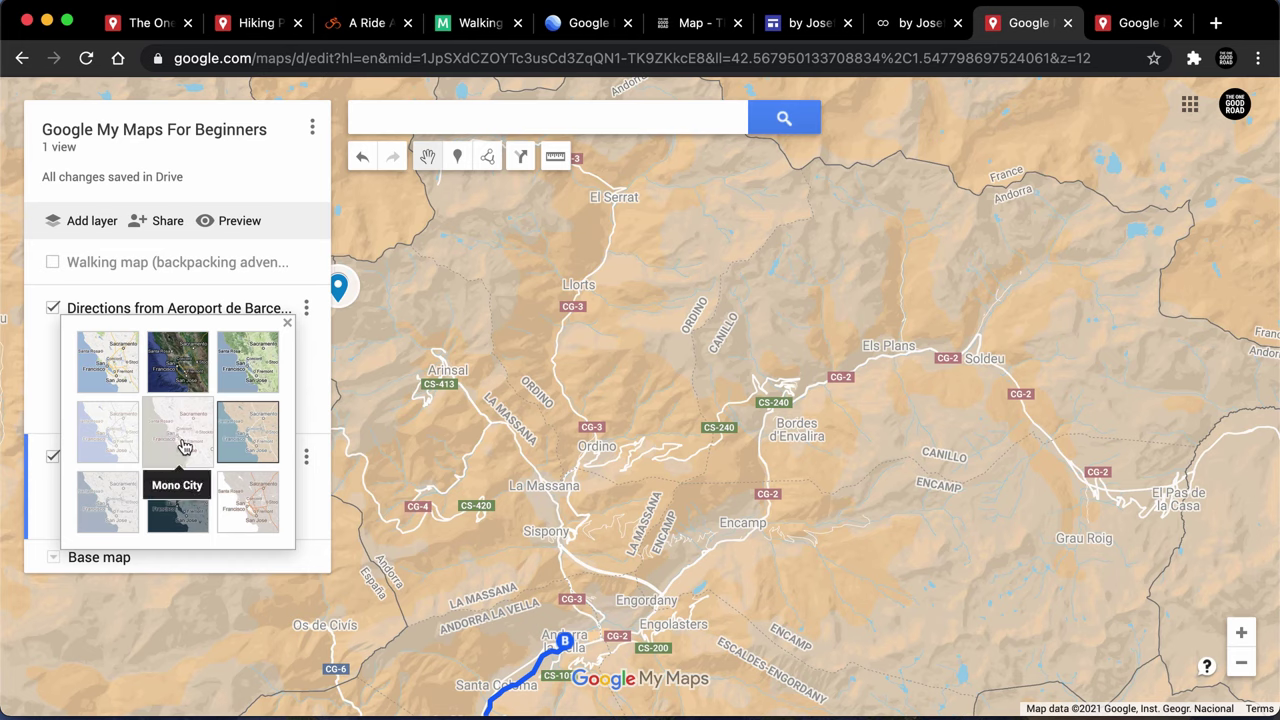
pyautogui.press('Escape')
pyautogui.click(54, 558)
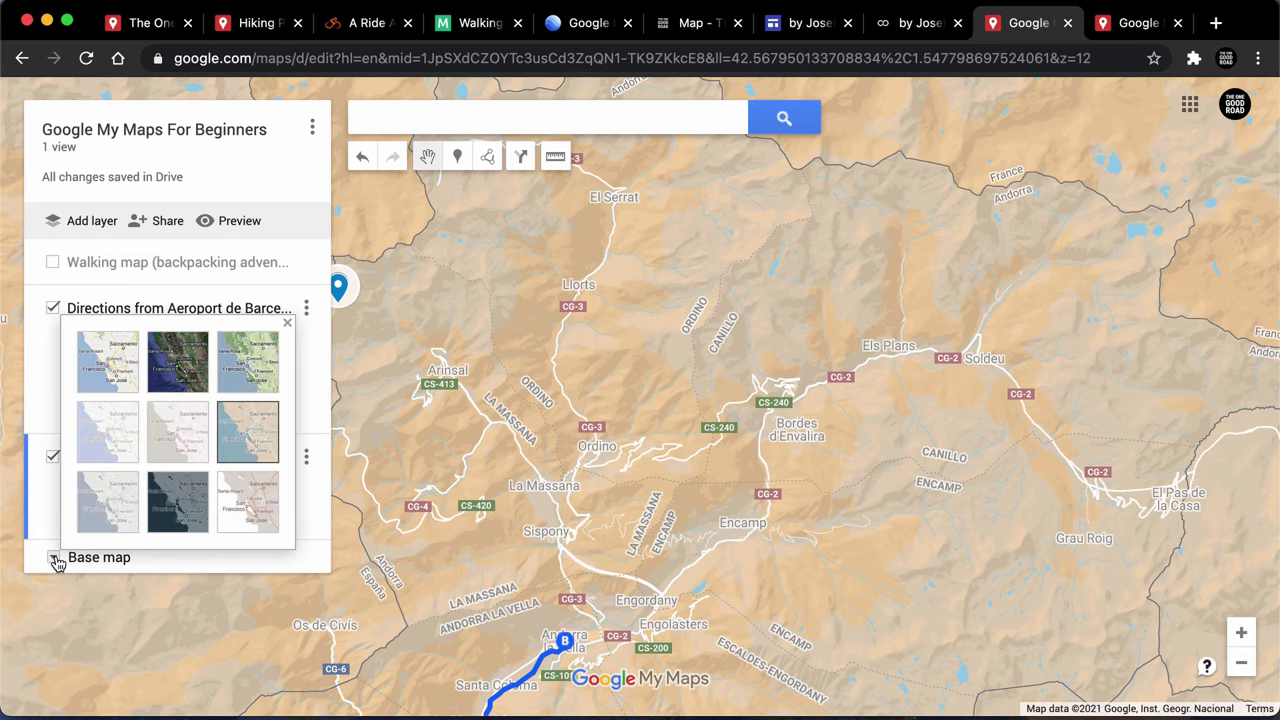
pyautogui.click(174, 510)
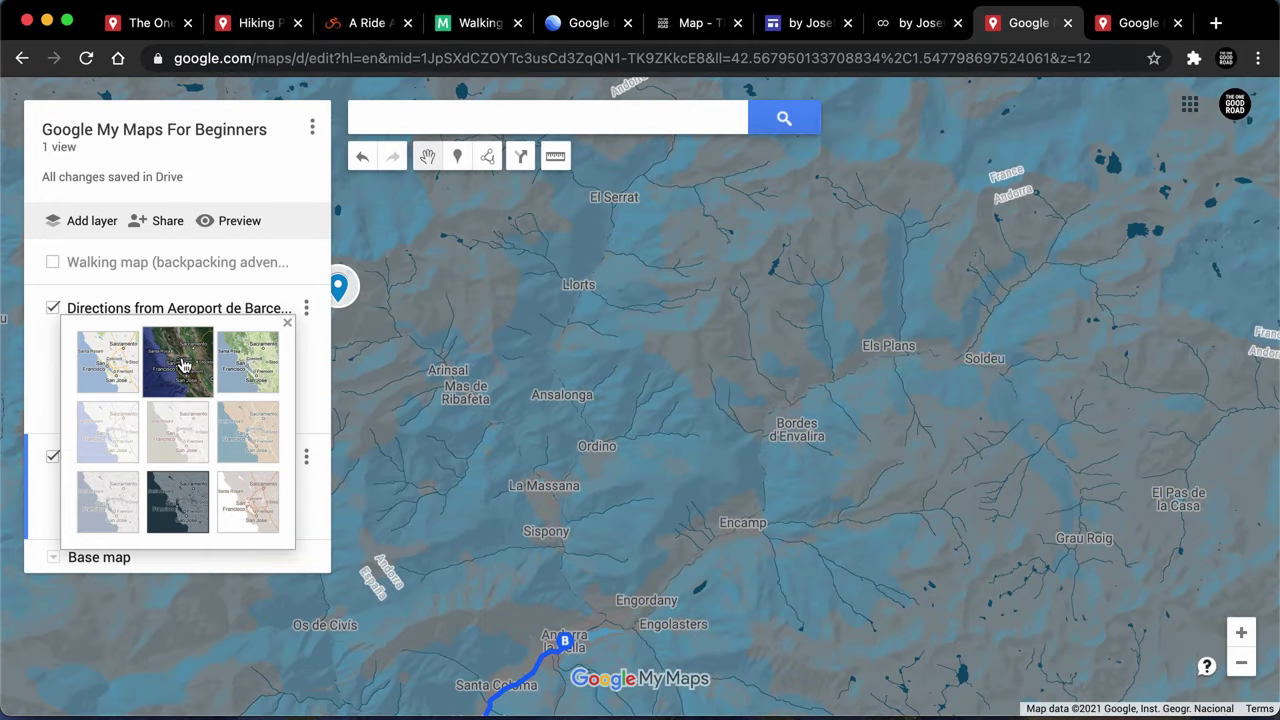
pyautogui.click(183, 365)
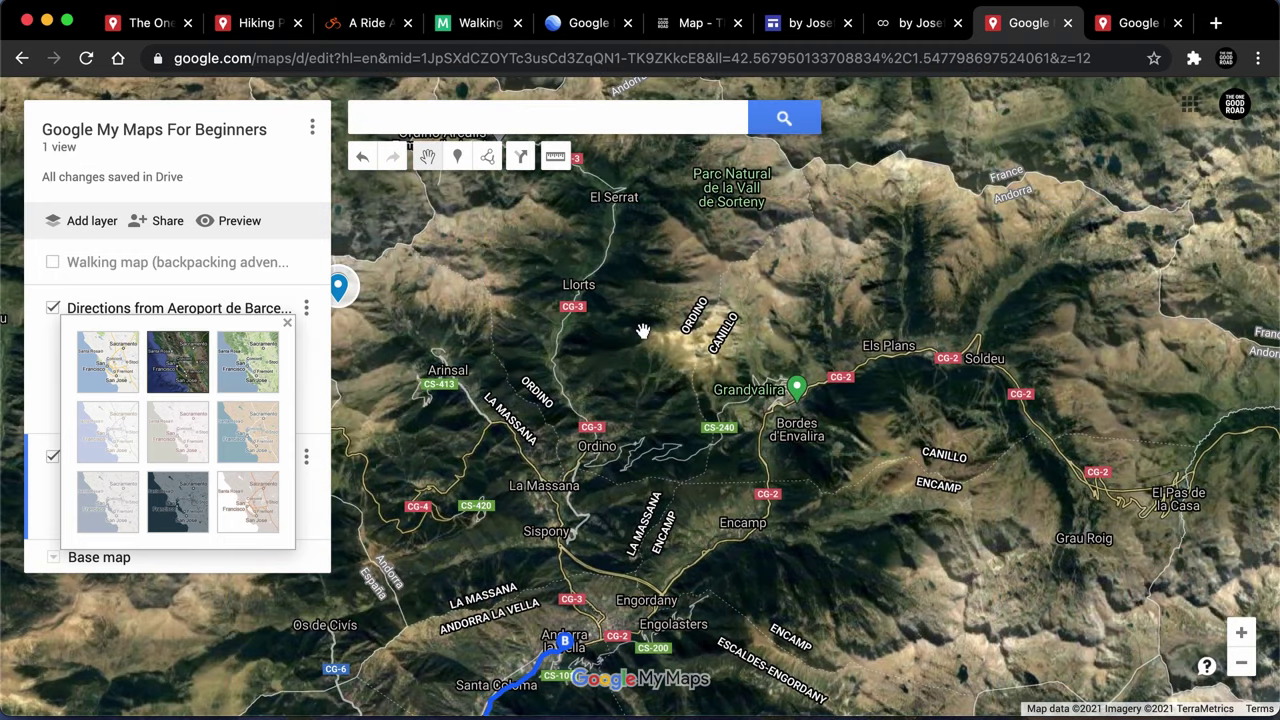
pyautogui.click(643, 331)
pyautogui.moveTo(632, 322); pyautogui.dragTo(694, 330)
pyautogui.click(694, 353)
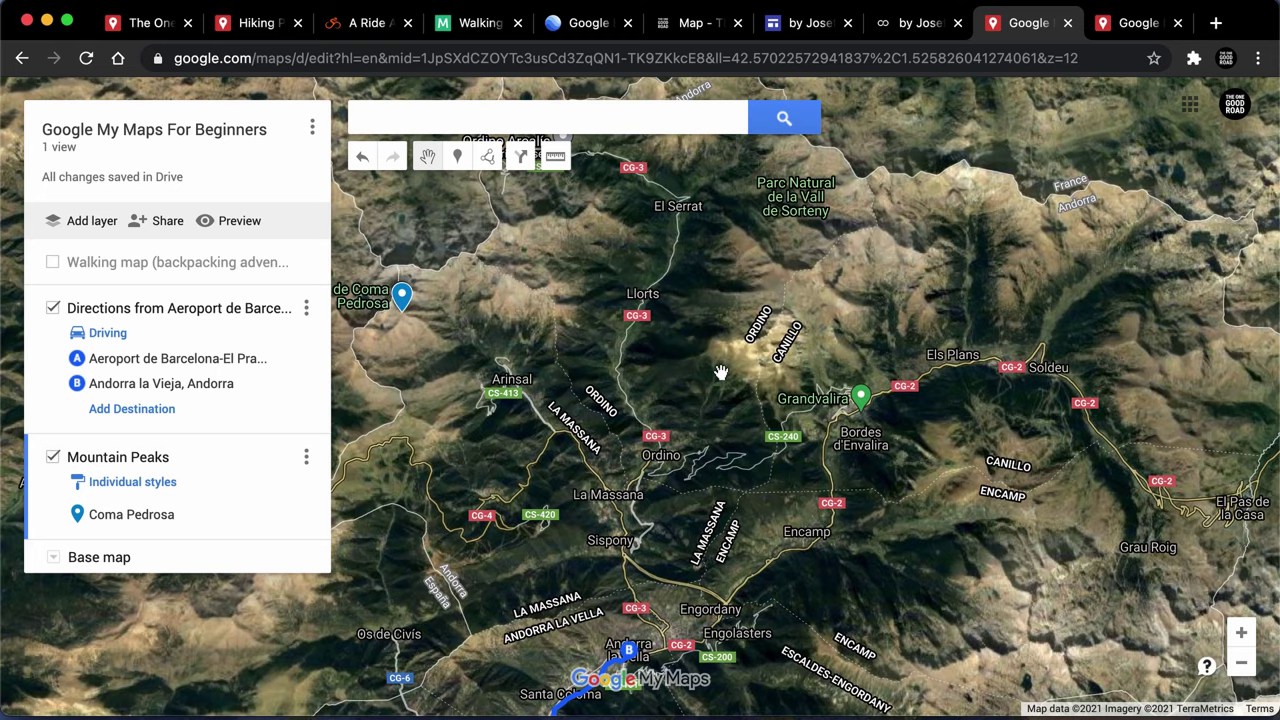
# - Search for "peaks" near the view of the Ordino and Canillo mountains, and close the details of the first result
pyautogui.moveTo(726, 374); pyautogui.dragTo(689, 366)
pyautogui.scroll(1, 692, 376)
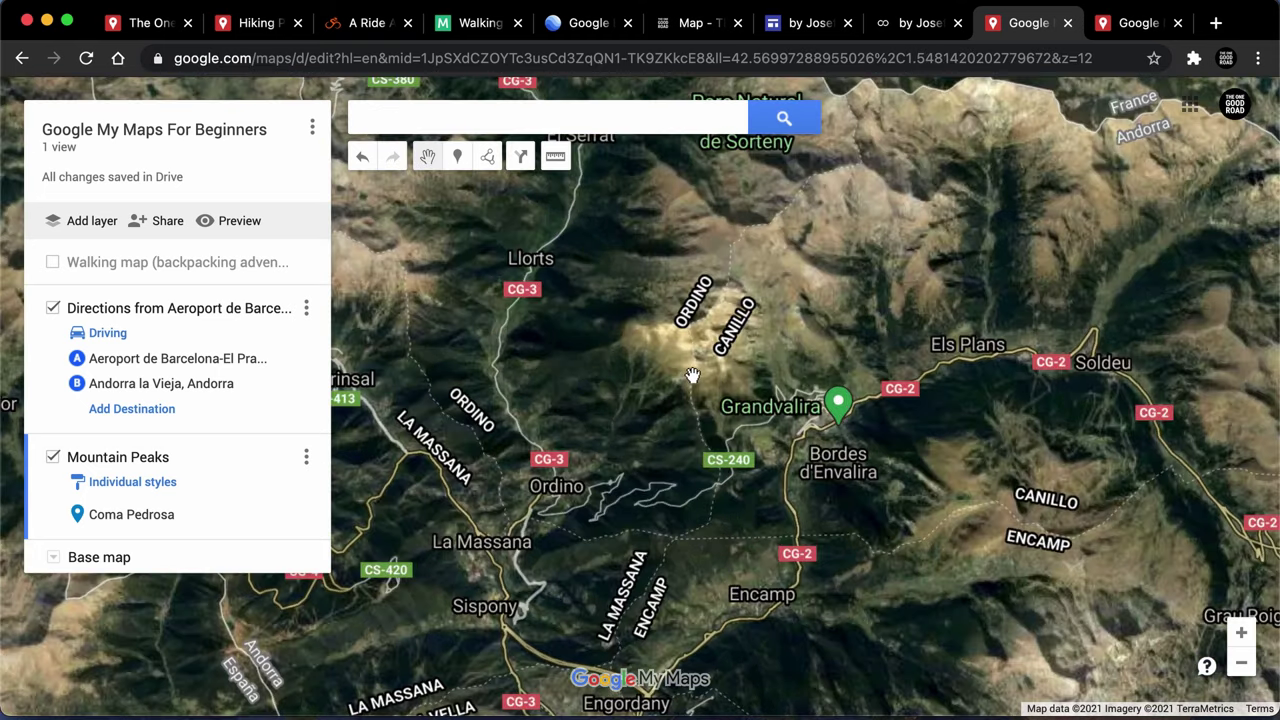
pyautogui.scroll(1, 547, 121)
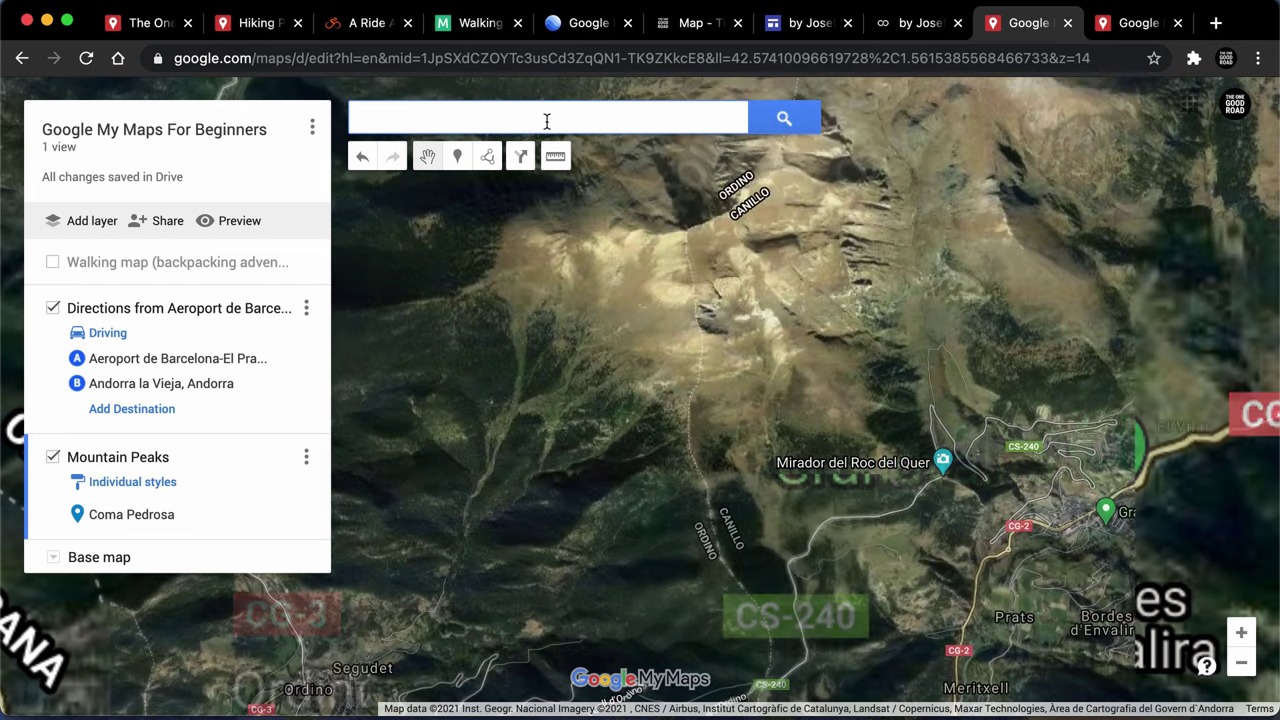
pyautogui.click(547, 121)
pyautogui.write('peaks')
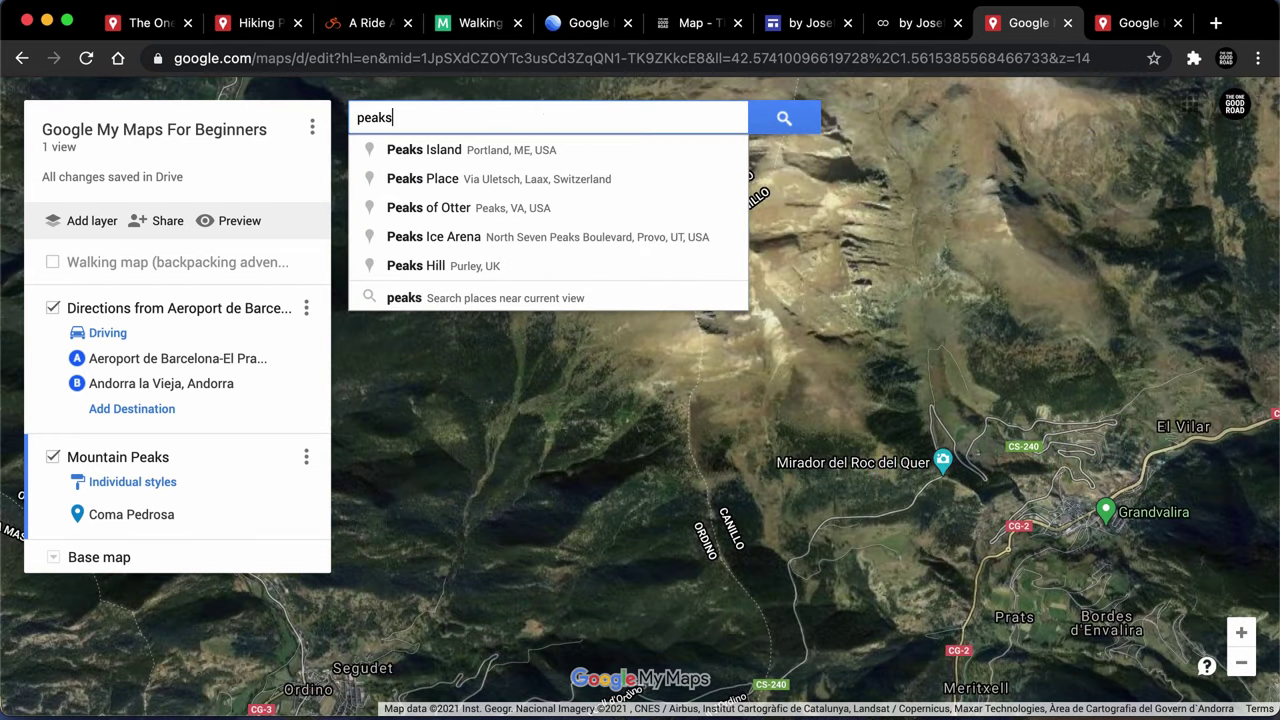
pyautogui.click(556, 296)
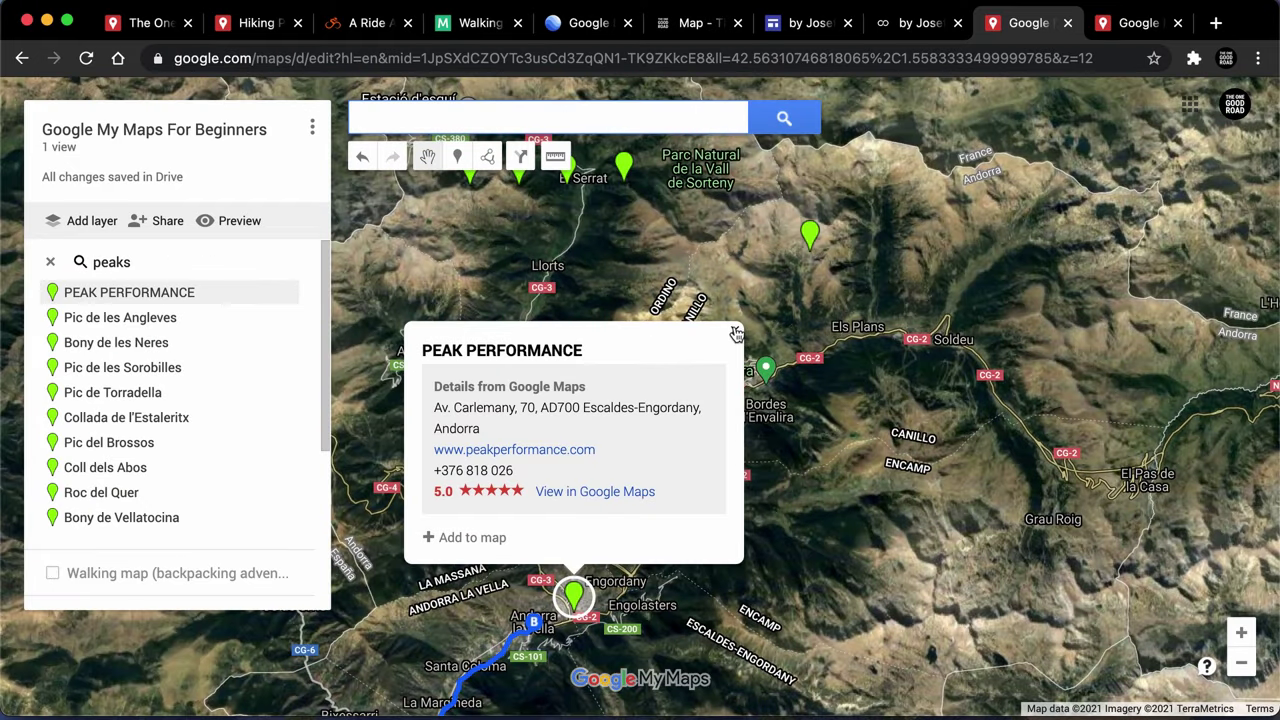
pyautogui.click(735, 330)
# - Search again for "peaks" near the close-up view of the Ordino–Canillo boundary east of Parc Natural de la Vall de Sorteny
pyautogui.moveTo(572, 278); pyautogui.dragTo(608, 294)
pyautogui.scroll(5, 608, 294)
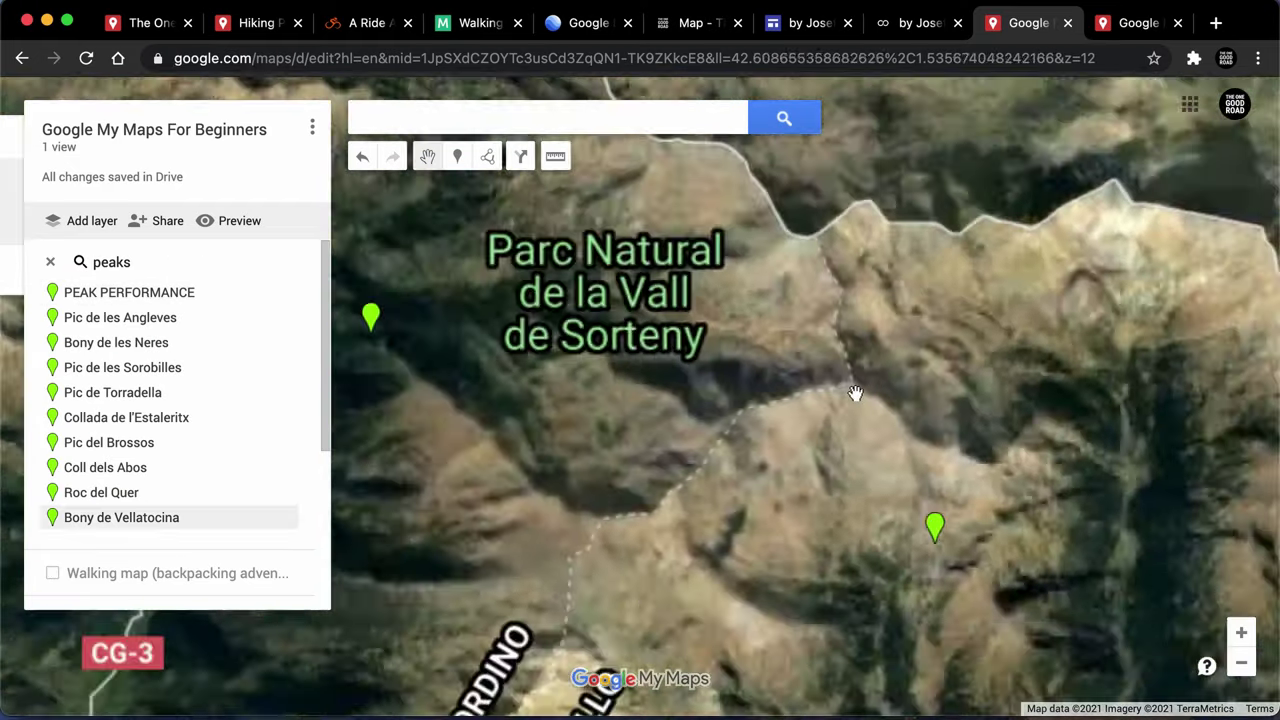
pyautogui.moveTo(829, 394); pyautogui.dragTo(726, 404)
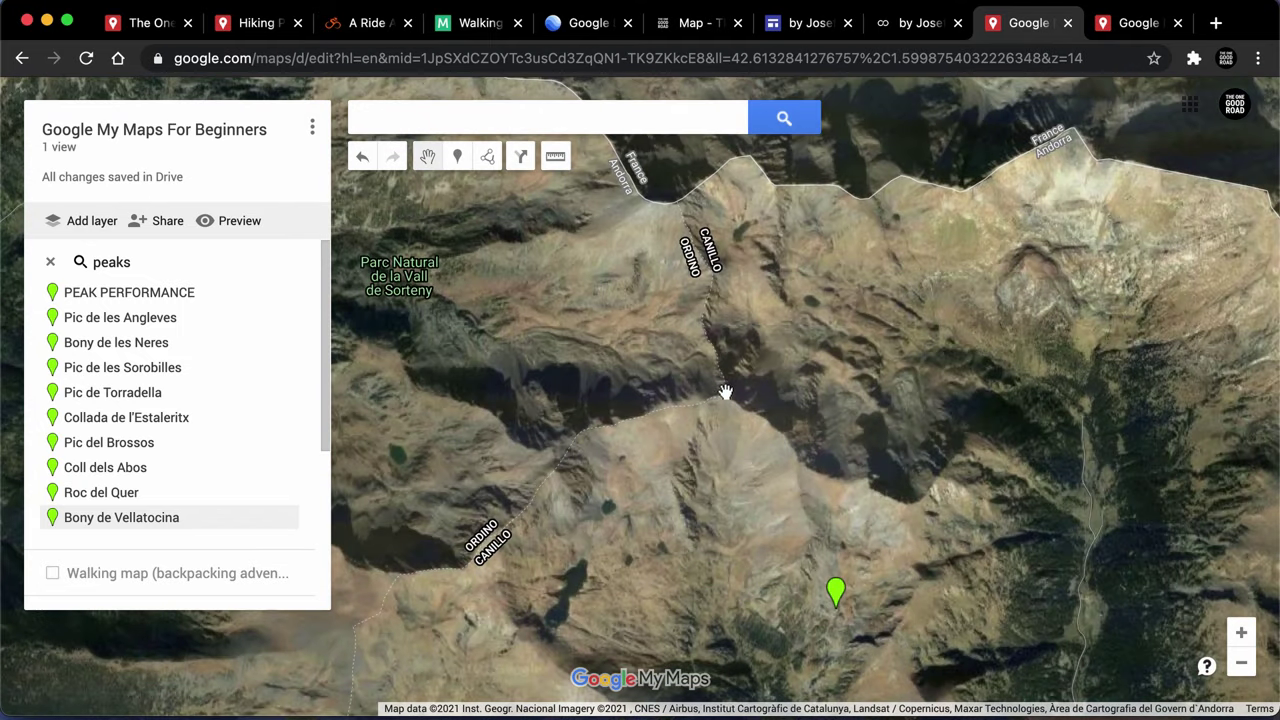
pyautogui.scroll(3, 725, 400)
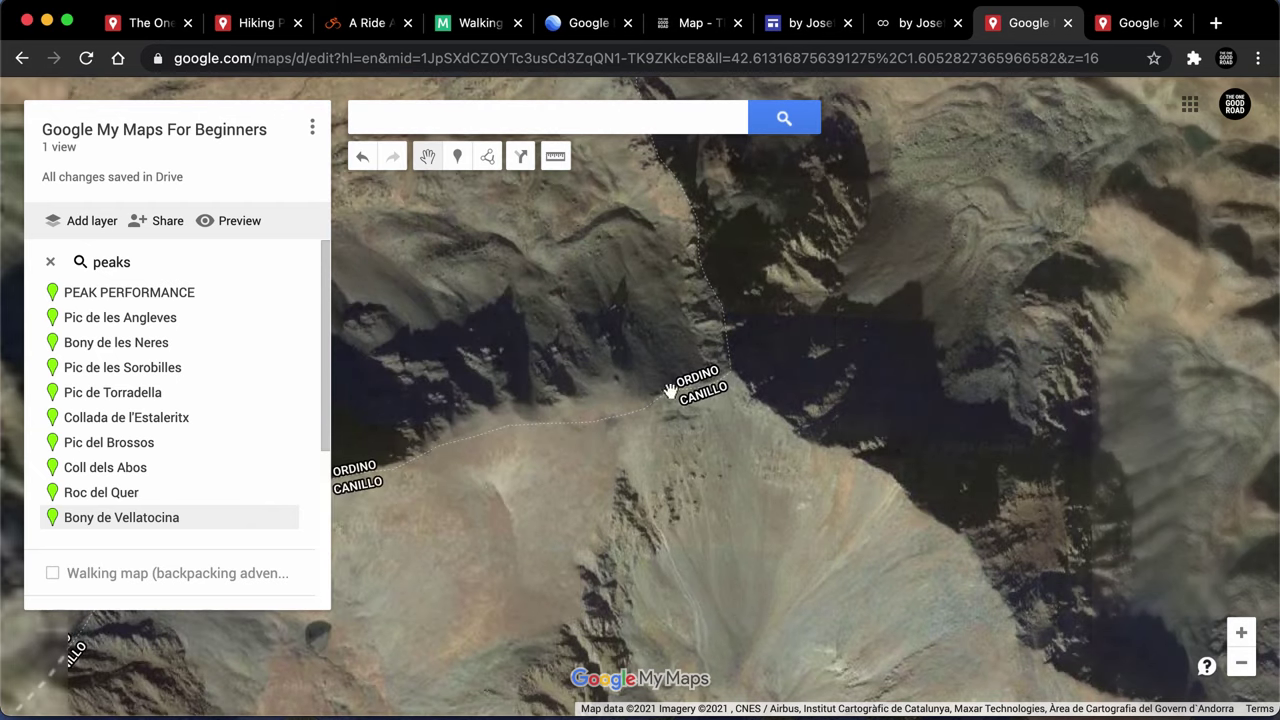
pyautogui.click(481, 123)
pyautogui.write('peaks')
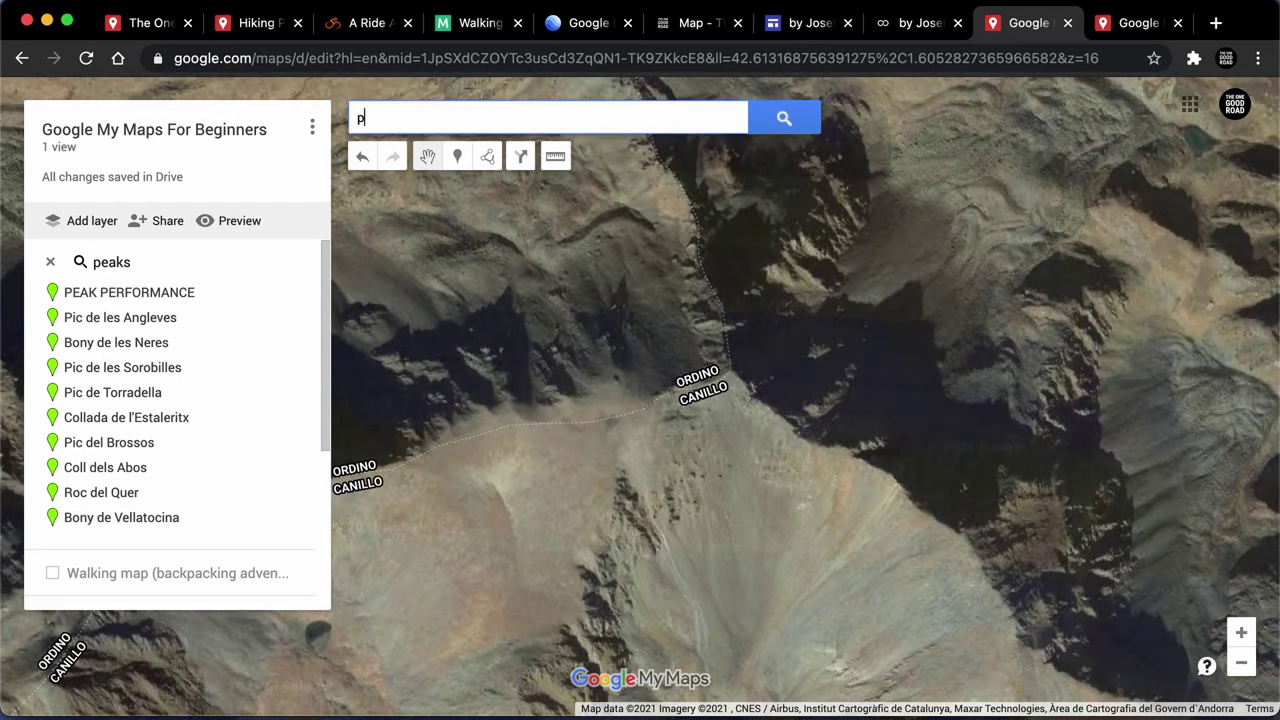
pyautogui.press('BackSpace')
pyautogui.press('BackSpace')
pyautogui.press('BackSpace')
pyautogui.press('BackSpace')
pyautogui.press('BackSpace')
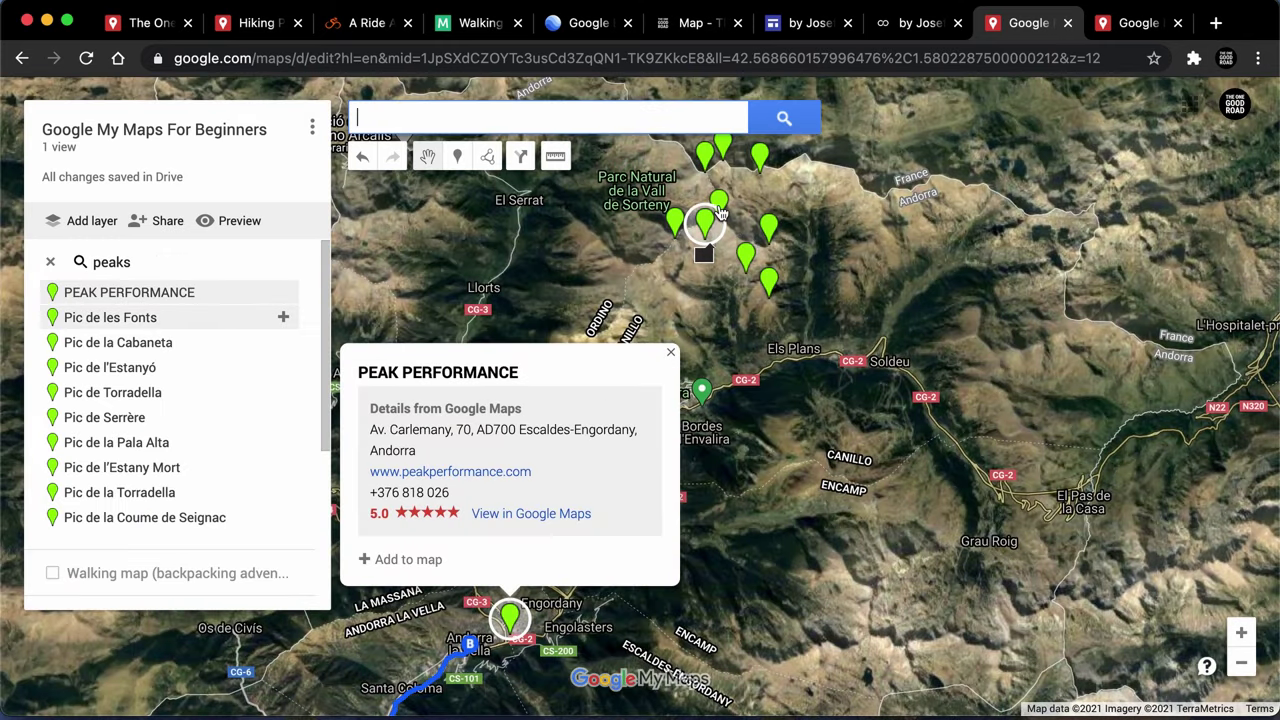
pyautogui.scroll(5, 719, 213)
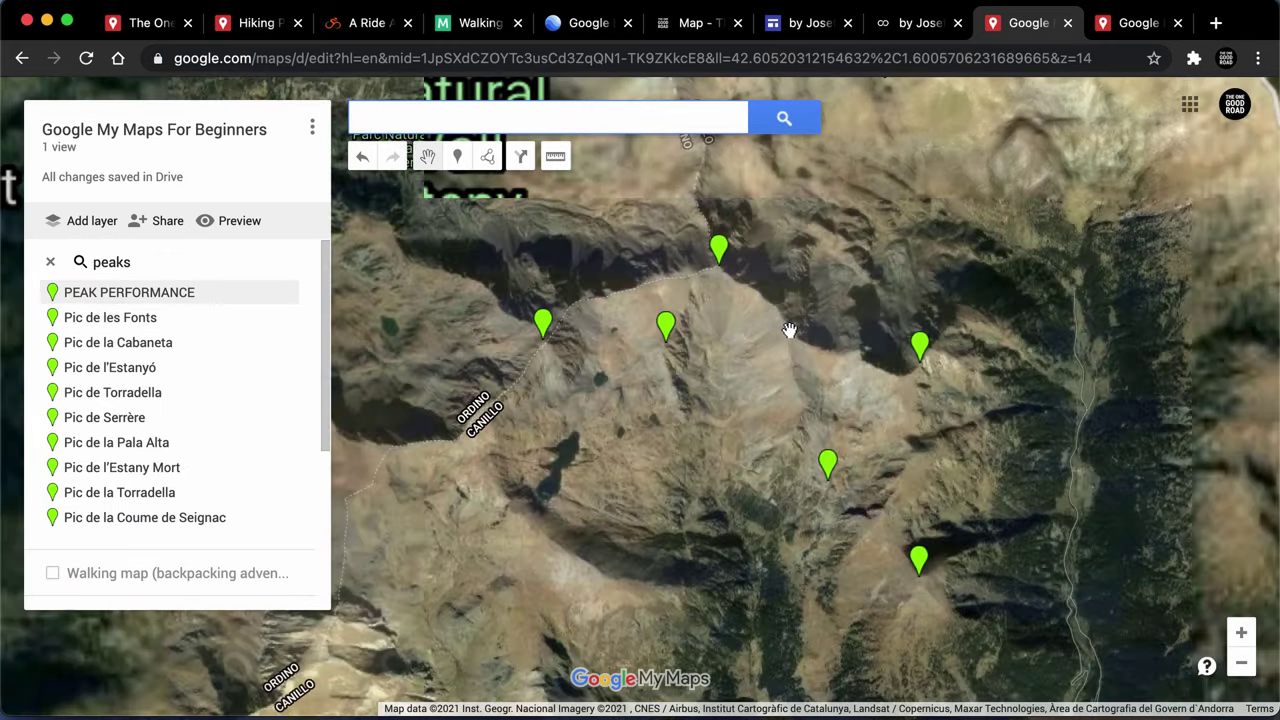
# - Add the Pic de la Cabaneta search result to the Mountain Peaks layer and clear the search results
pyautogui.moveTo(763, 250); pyautogui.dragTo(771, 380)
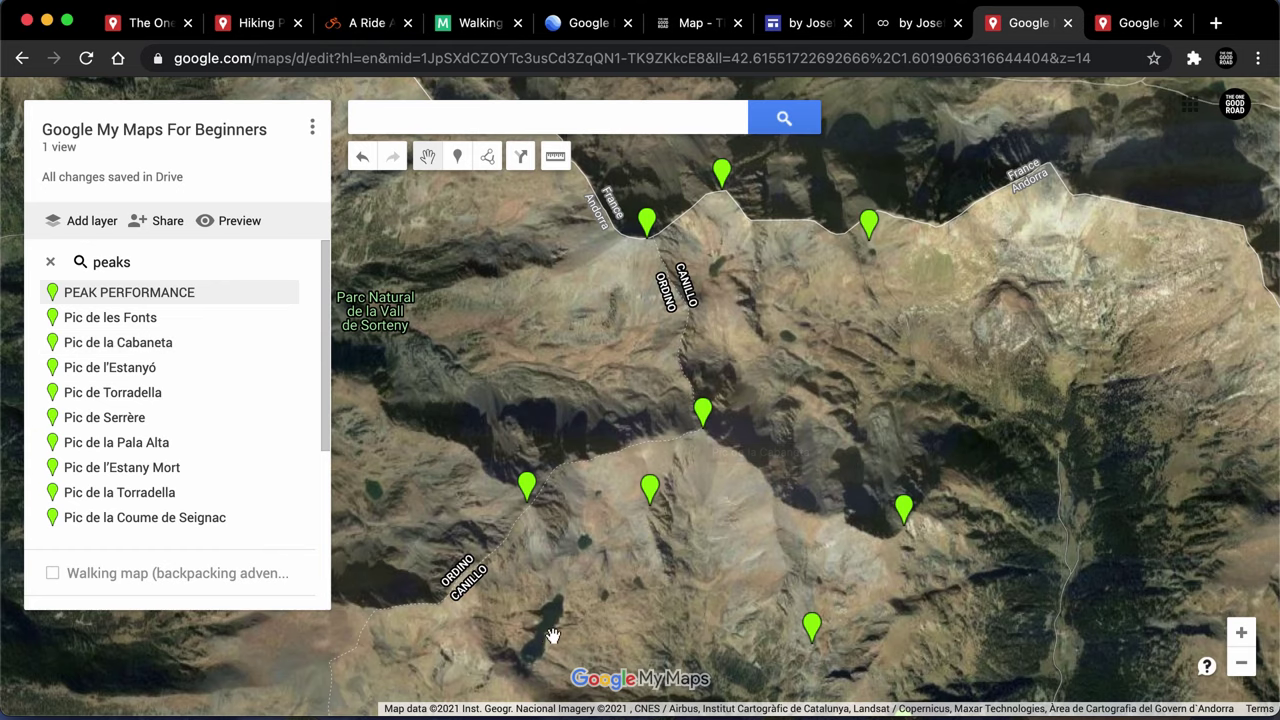
pyautogui.moveTo(557, 634); pyautogui.dragTo(590, 550)
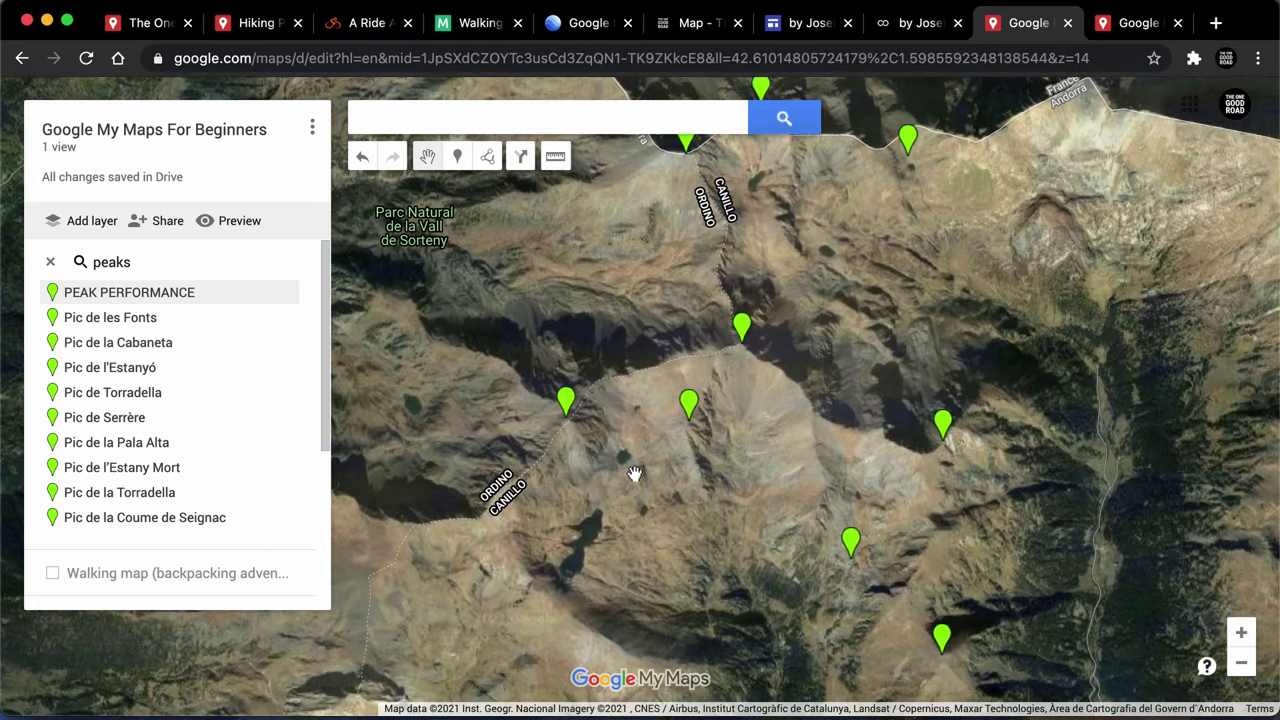
pyautogui.moveTo(757, 306)
pyautogui.mouseDown()
pyautogui.moveTo(571, 303)
pyautogui.moveTo(756, 330)
pyautogui.mouseUp()
pyautogui.click(681, 362)
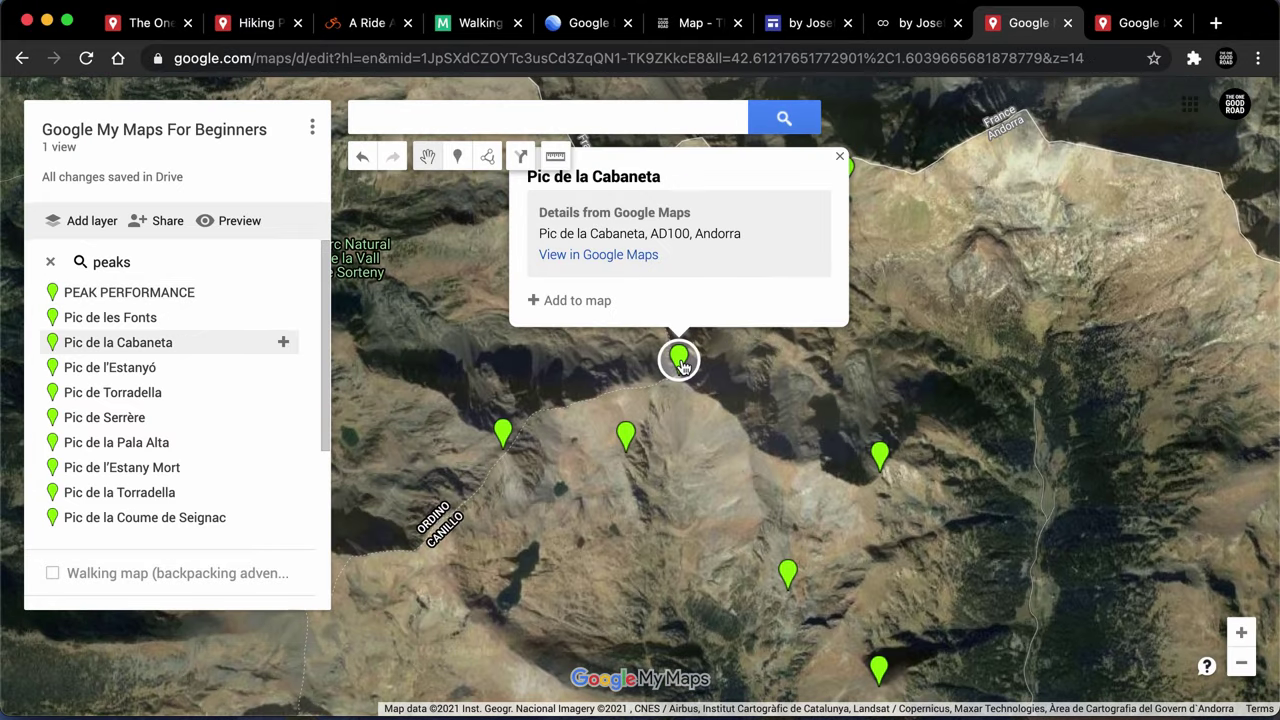
pyautogui.moveTo(768, 374); pyautogui.dragTo(795, 439)
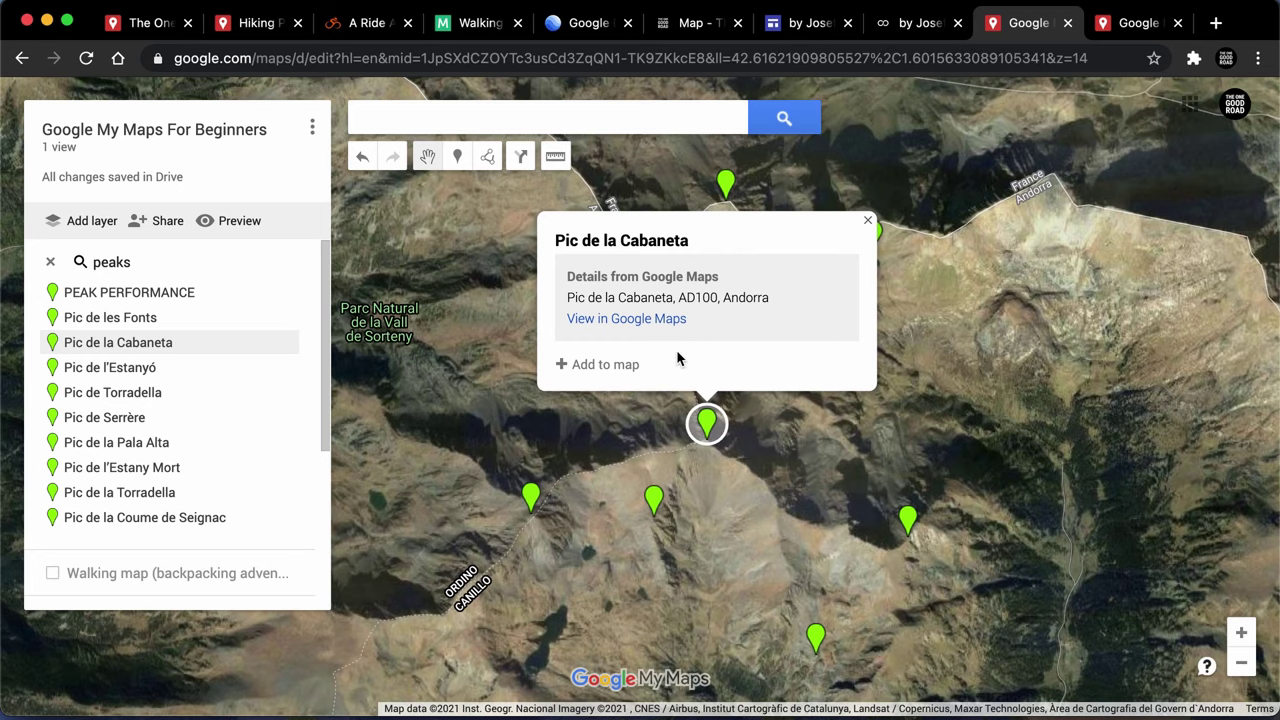
pyautogui.click(603, 364)
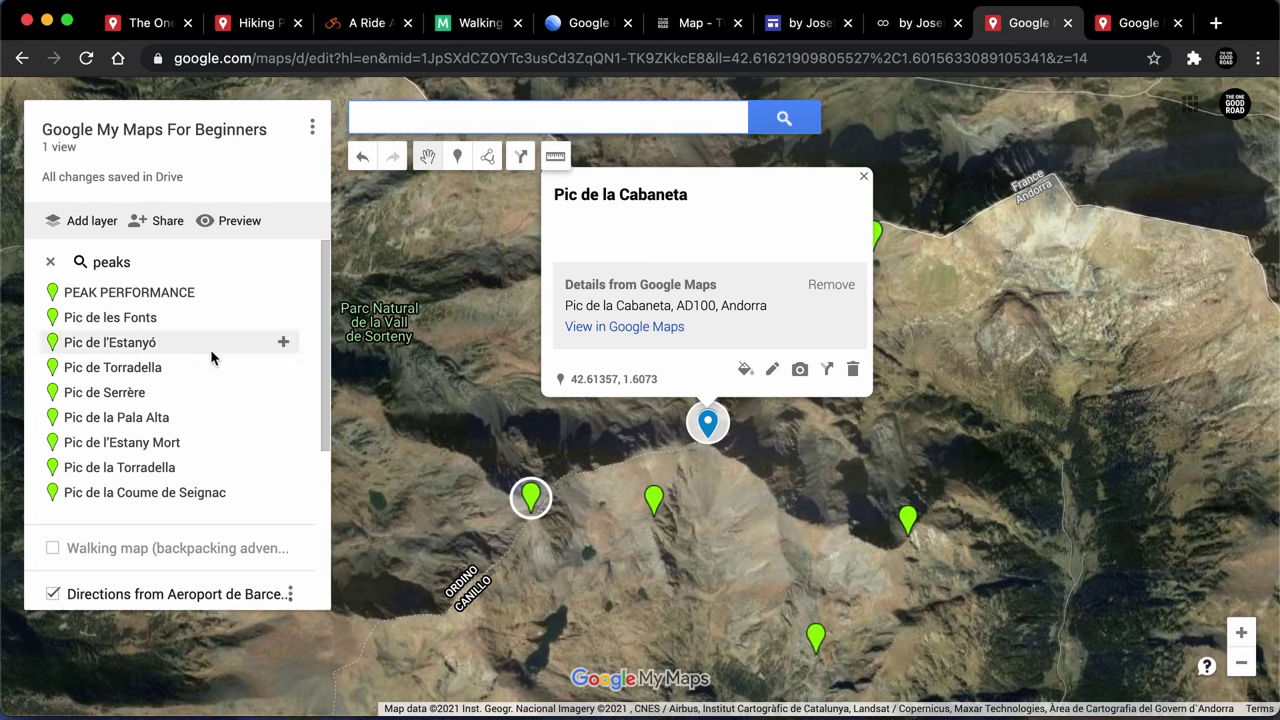
pyautogui.click(52, 264)
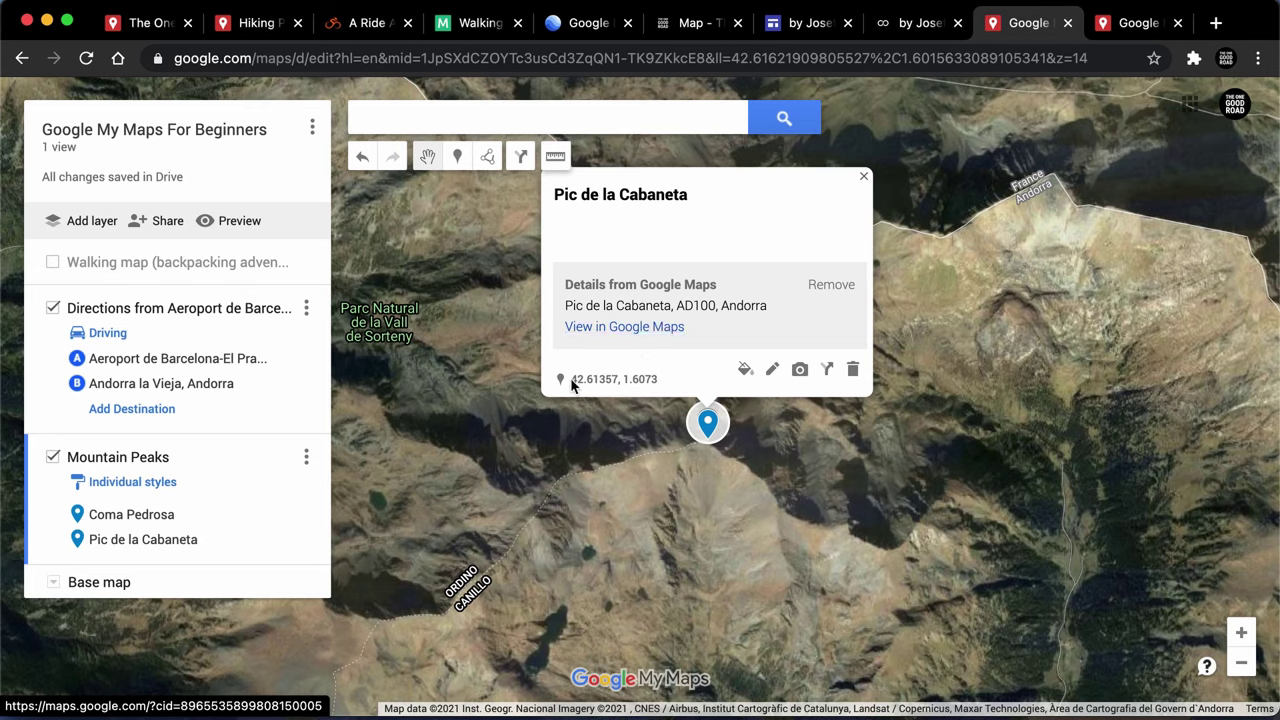
# - Highlight the coordinates of the Pic de la Cabaneta marker, and set the marker's color to dark blue
pyautogui.moveTo(570, 380); pyautogui.dragTo(659, 388)
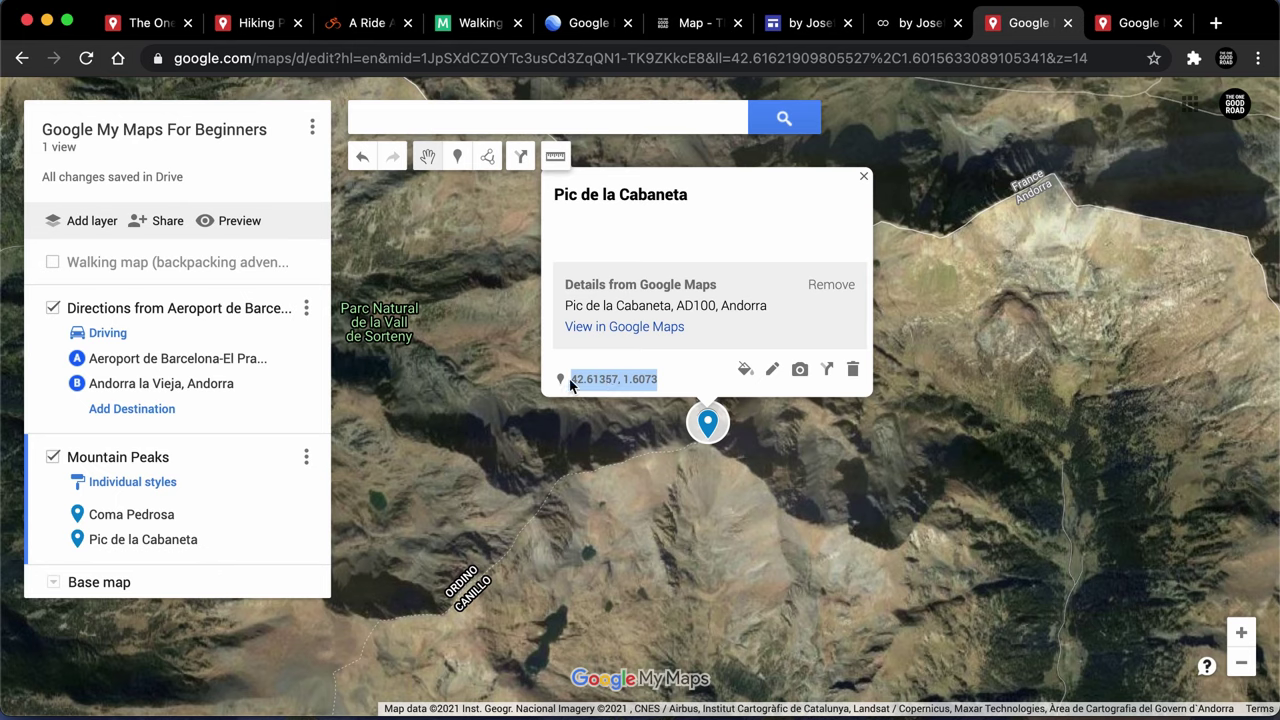
pyautogui.click(606, 381)
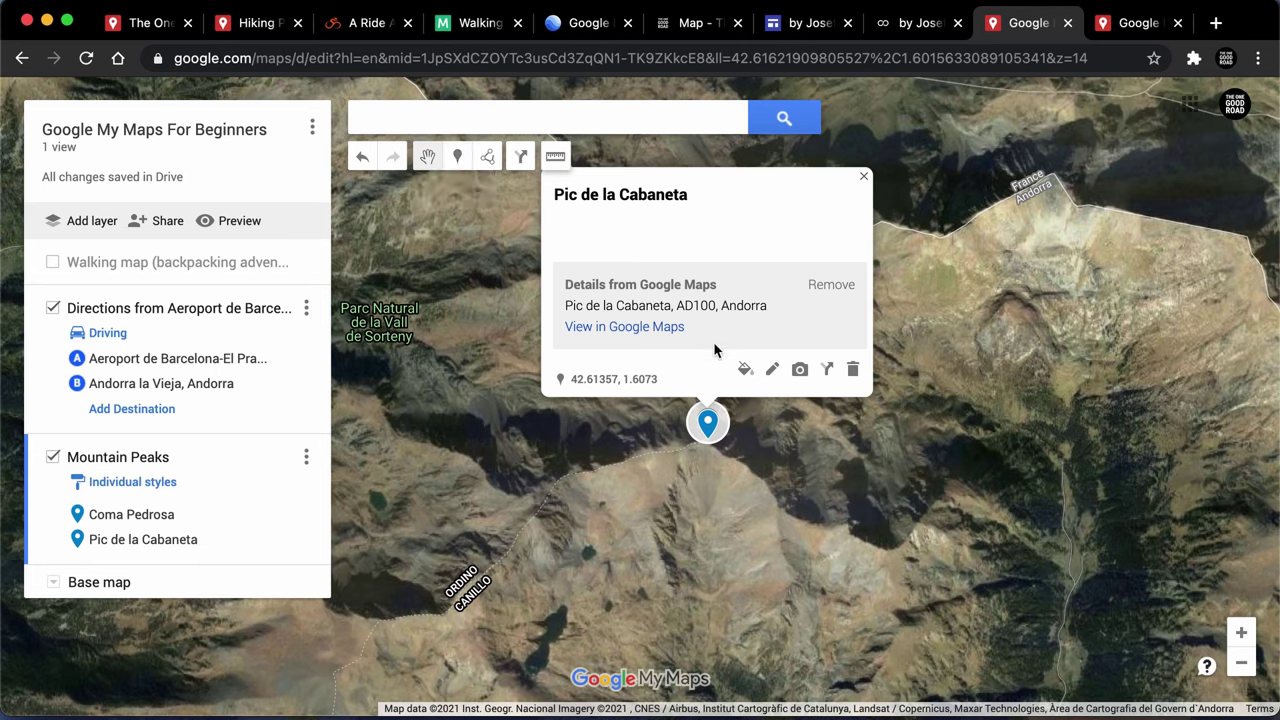
pyautogui.click(745, 370)
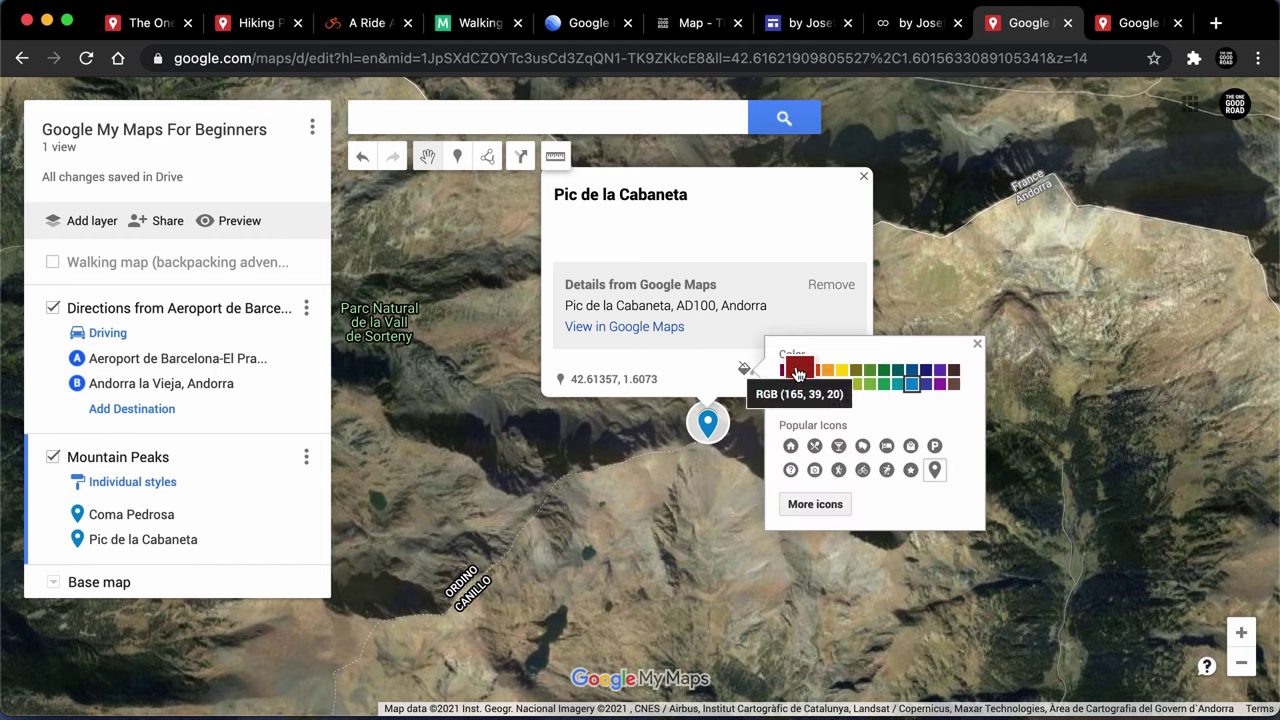
pyautogui.click(926, 370)
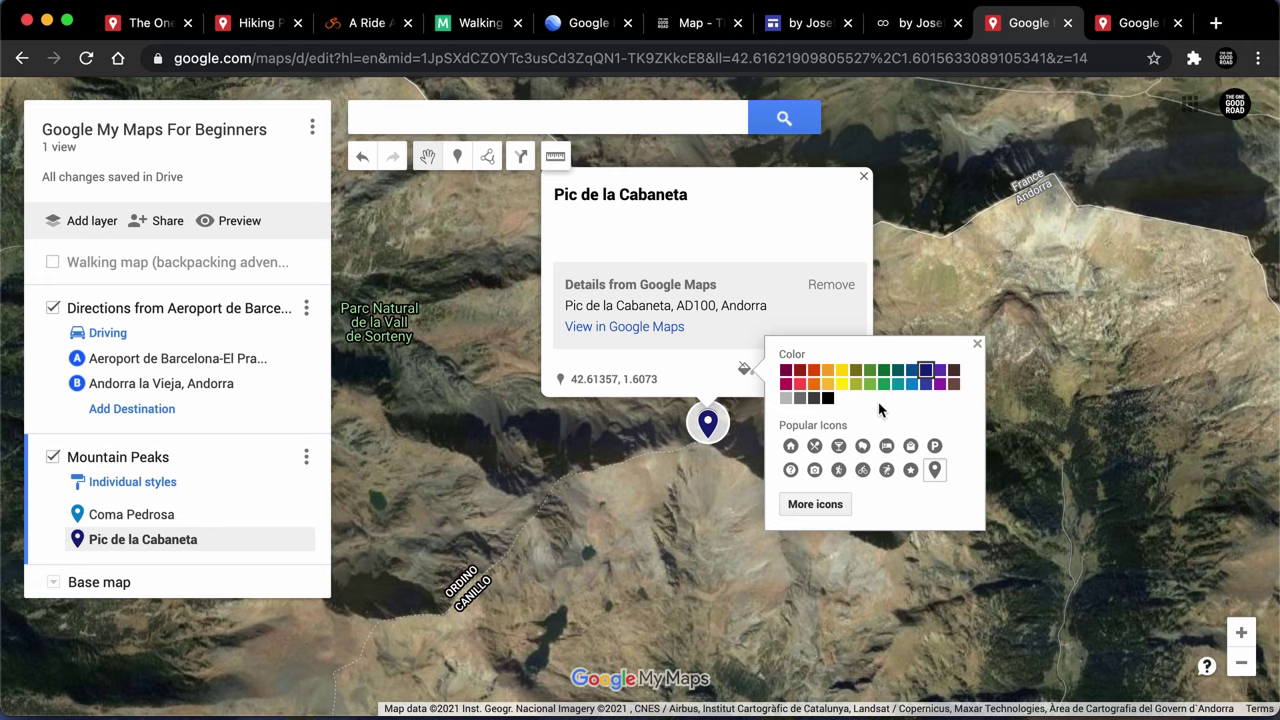
# - Switch to the MapHub walking map and recolor the Cathar Trail (GR 367) route light green (#66CB60) with the custom color picker
pyautogui.click(486, 22)
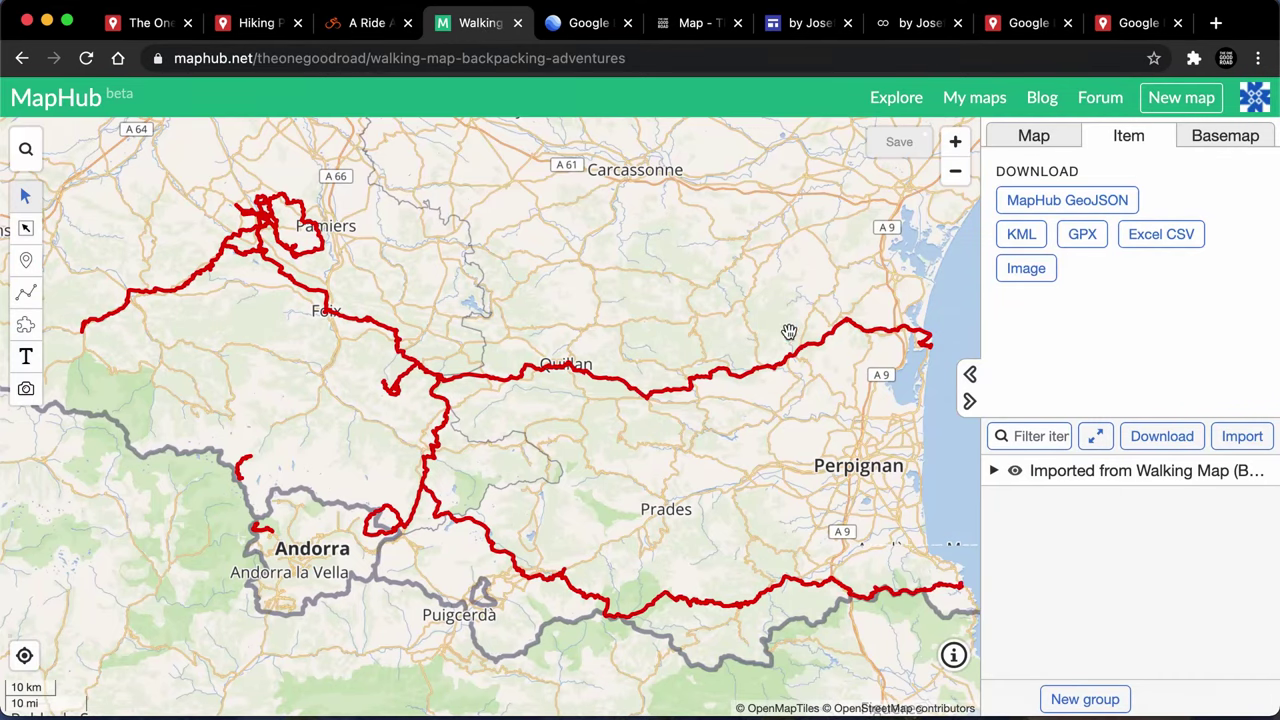
pyautogui.click(765, 375)
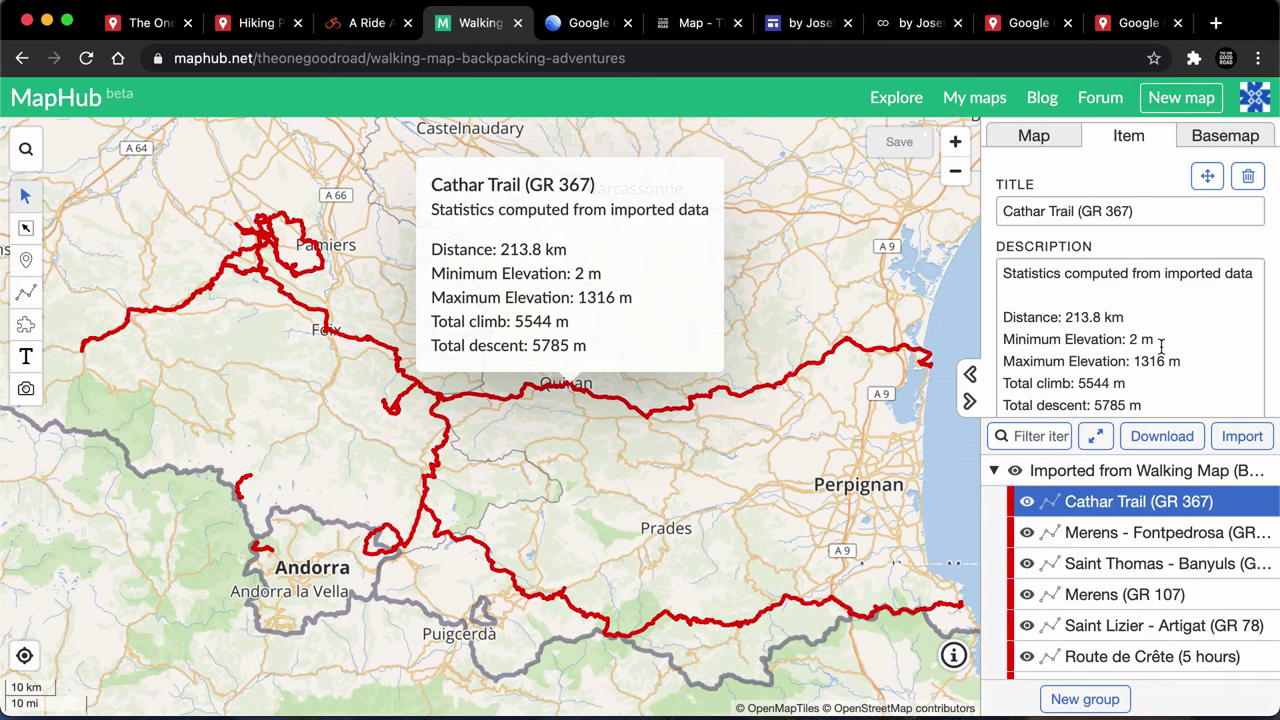
pyautogui.scroll(-5, 1161, 345)
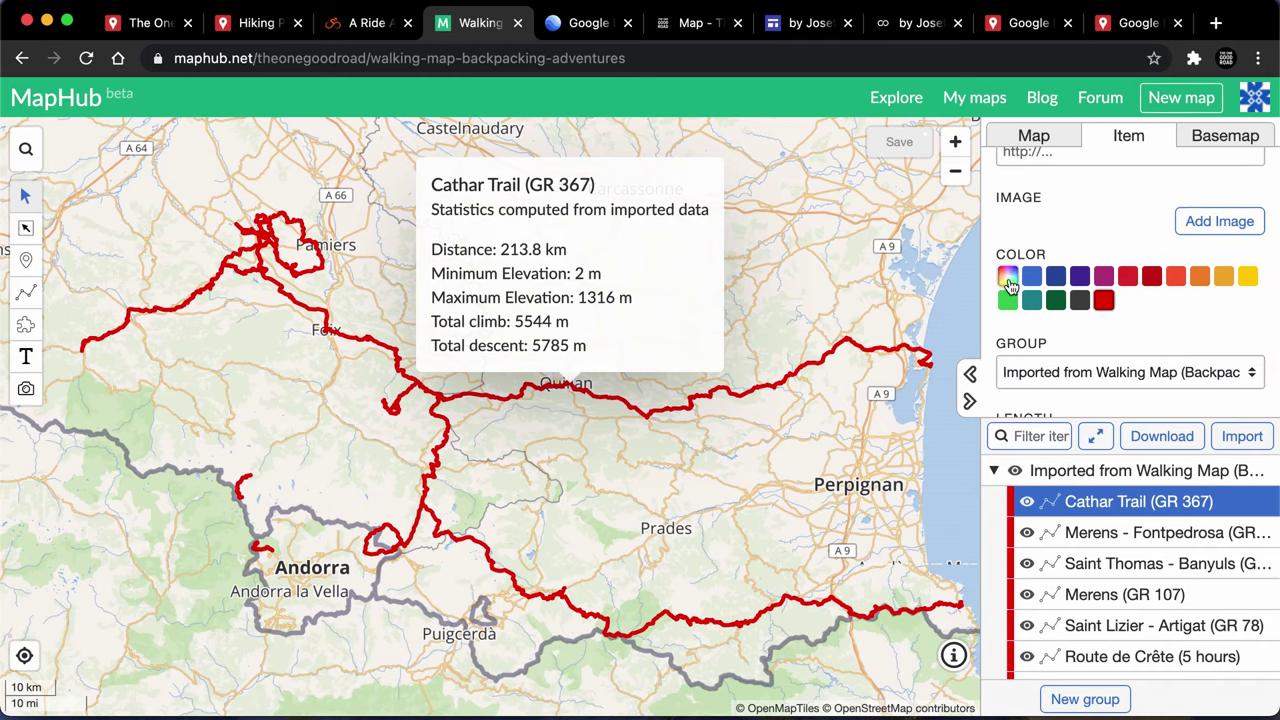
pyautogui.click(1010, 285)
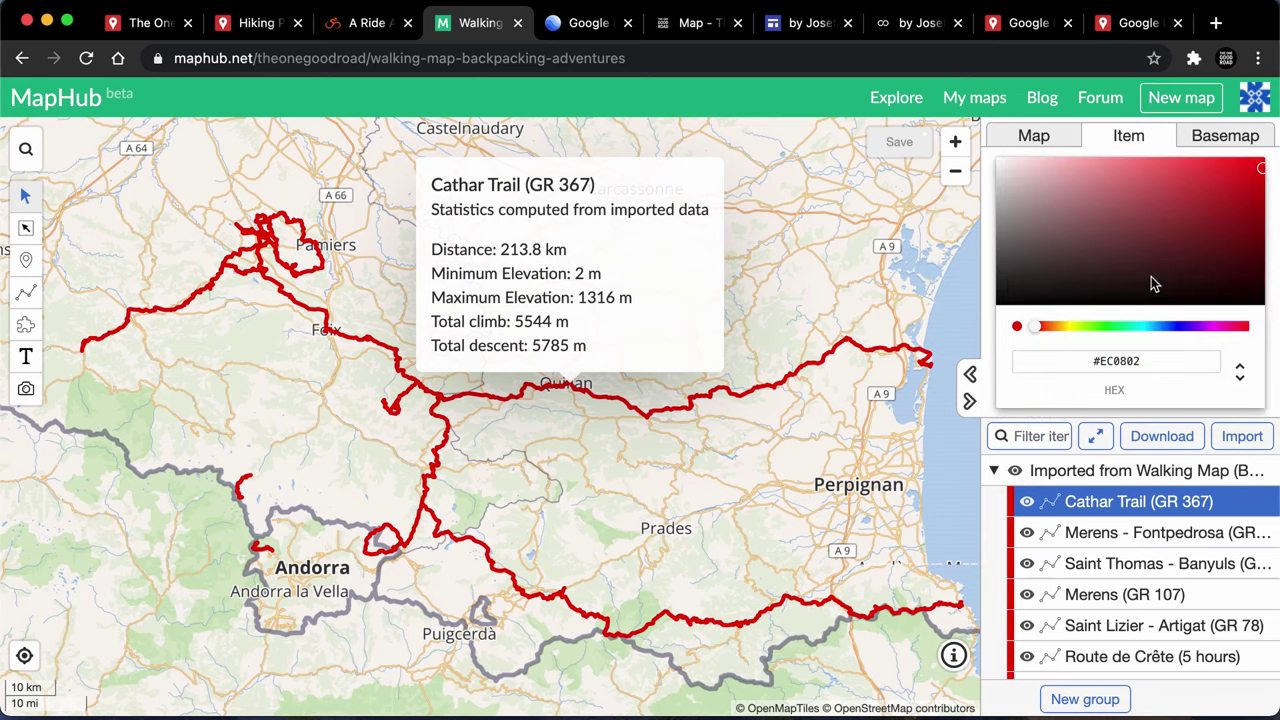
pyautogui.click(1258, 170)
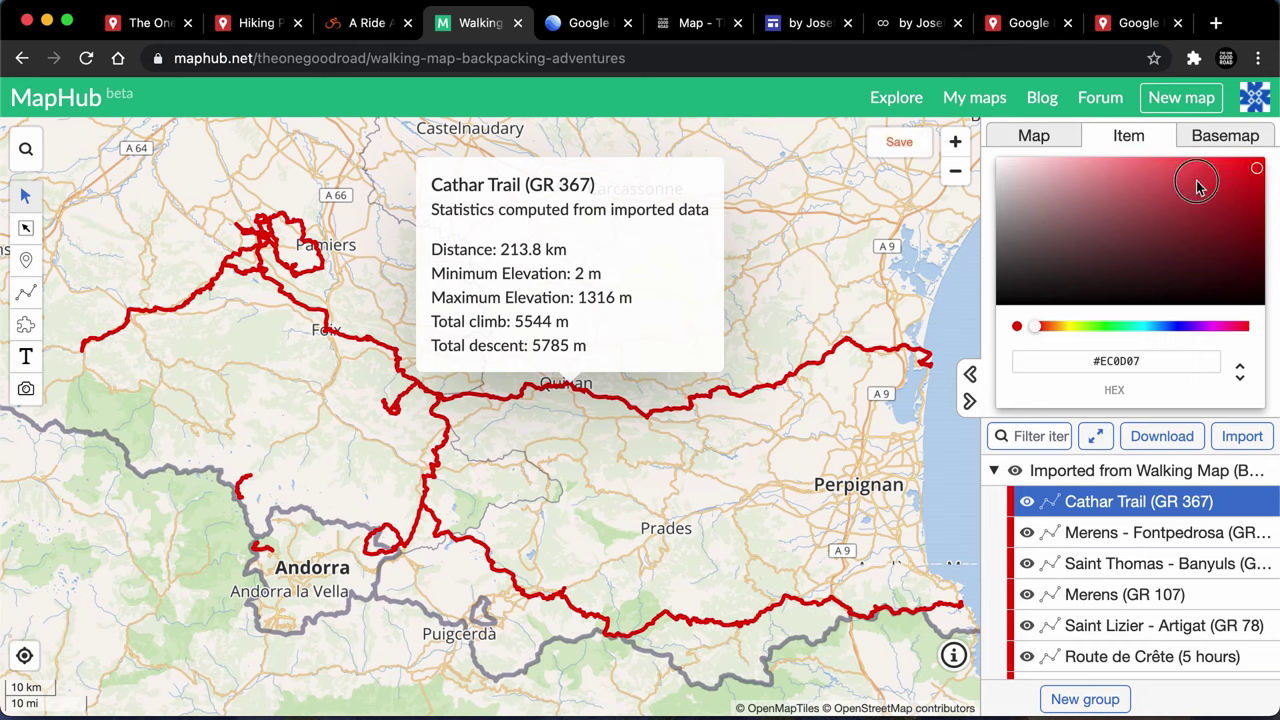
pyautogui.moveTo(1192, 213); pyautogui.dragTo(1164, 235)
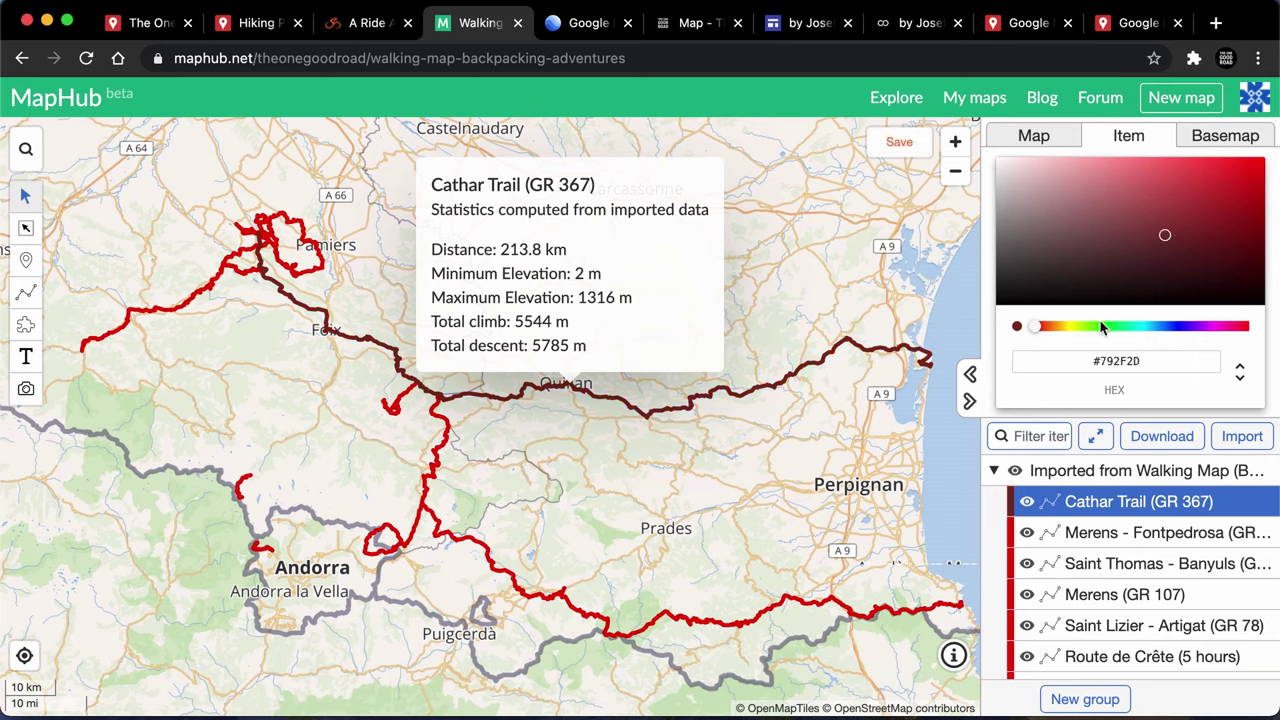
pyautogui.click(1105, 330)
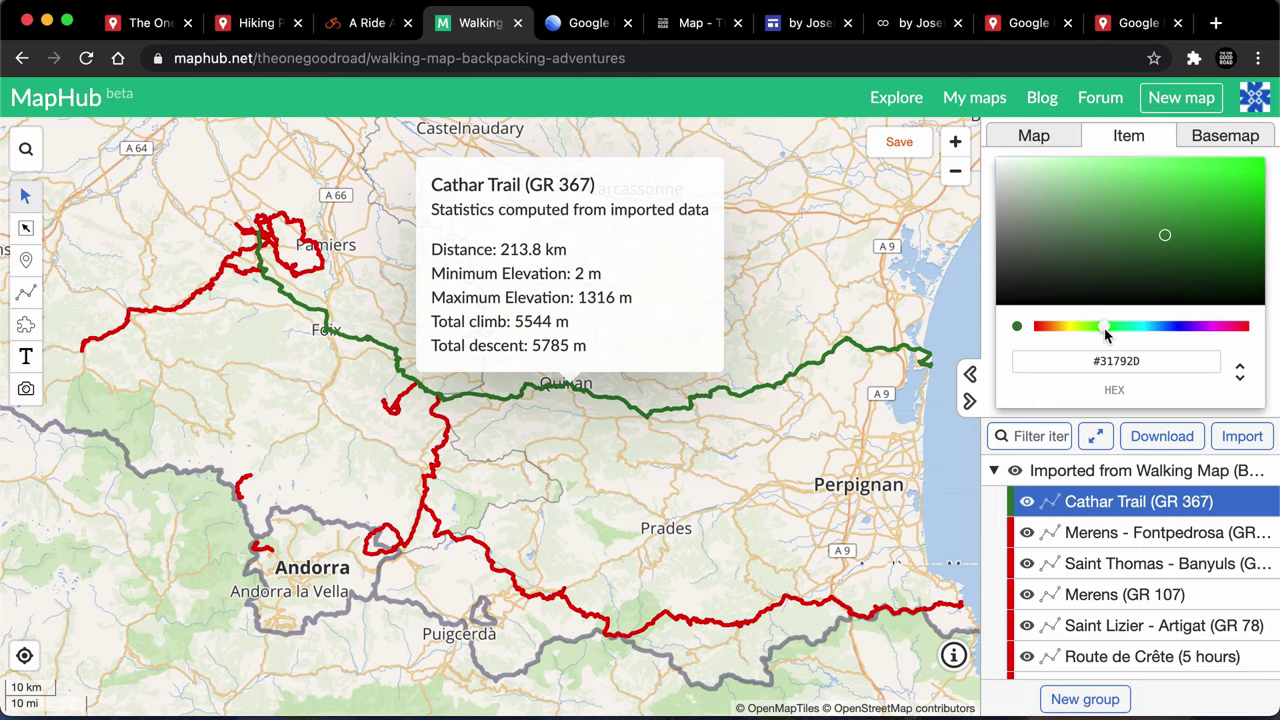
pyautogui.moveTo(1160, 255); pyautogui.dragTo(1140, 191)
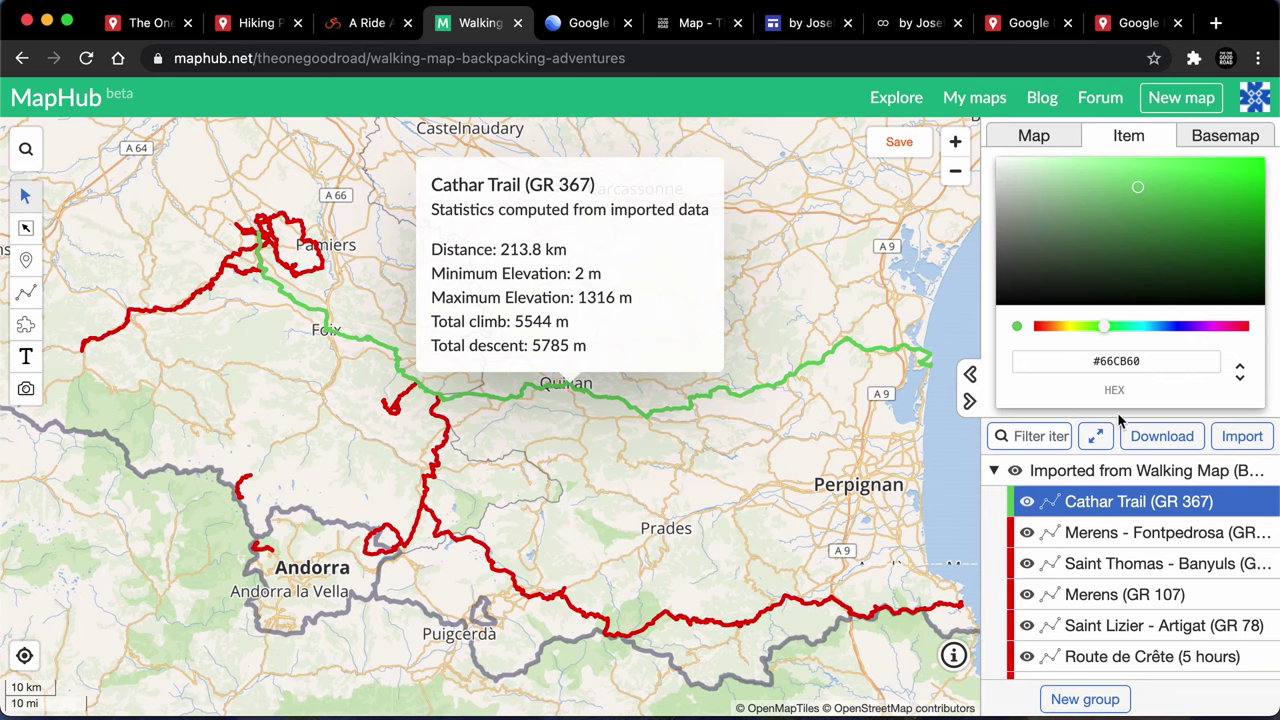
# - Switch back to the Google My Maps For Beginners map and give the Pic de la Cabaneta marker the parking icon
pyautogui.click(1030, 25)
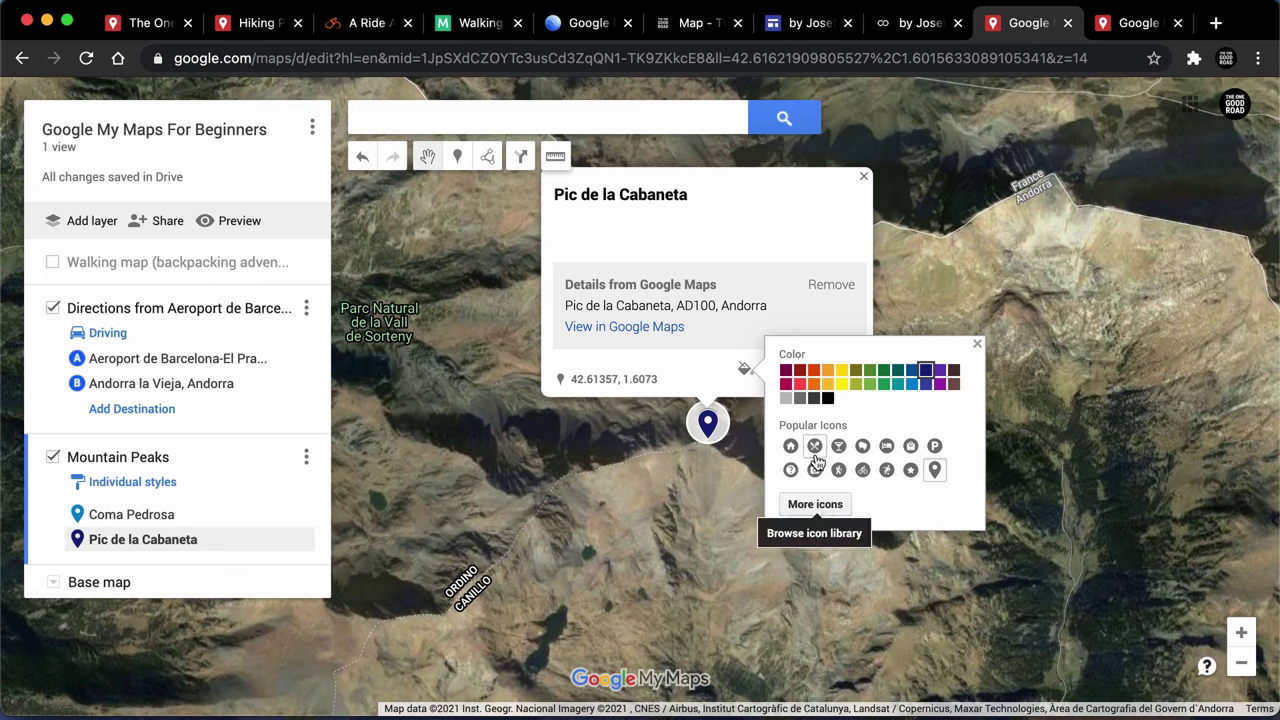
pyautogui.click(933, 446)
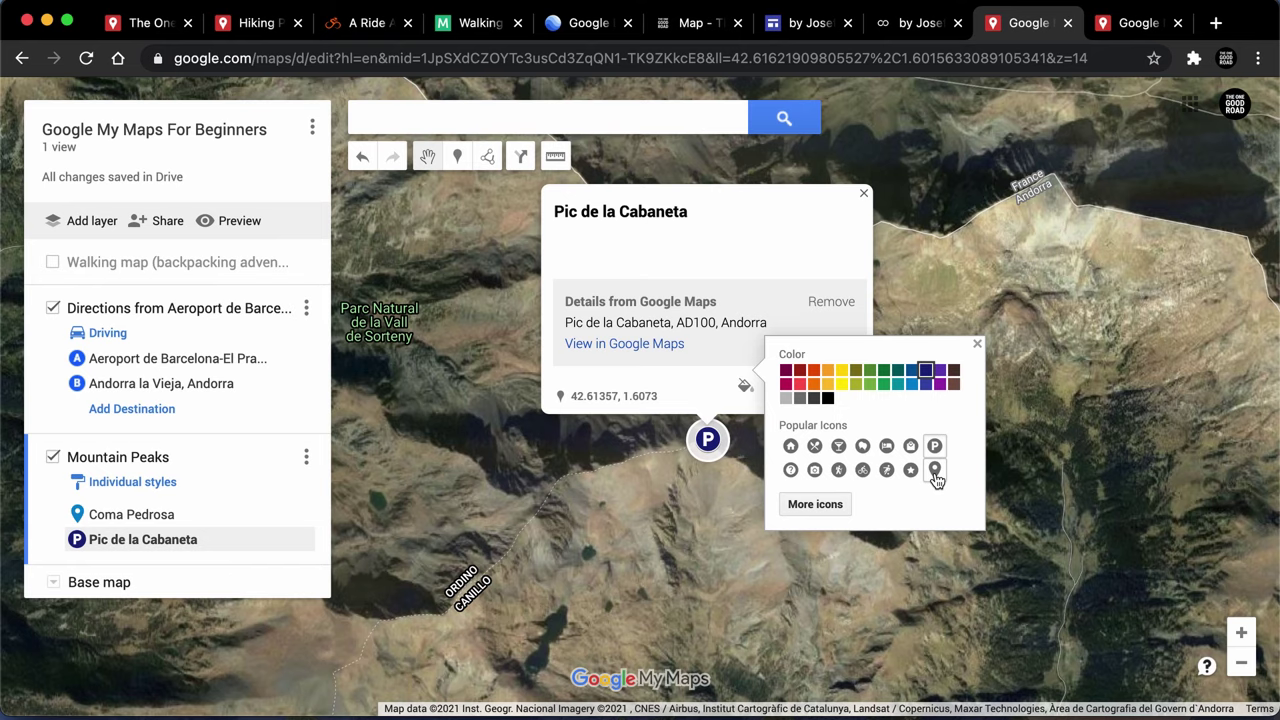
# - Browse the full icon library, filter it by "peak" and by "moun", and apply the mountain icon to the Pic de la Cabaneta marker
pyautogui.click(815, 504)
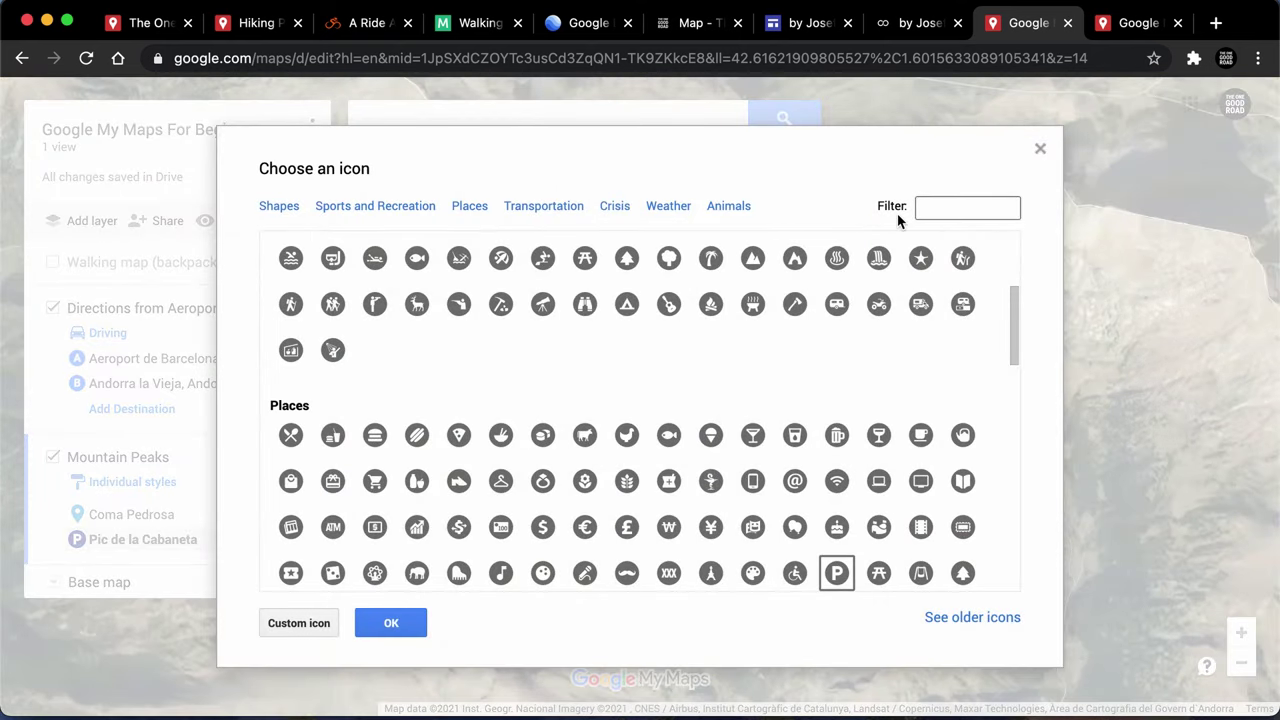
pyautogui.scroll(-10, 720, 440)
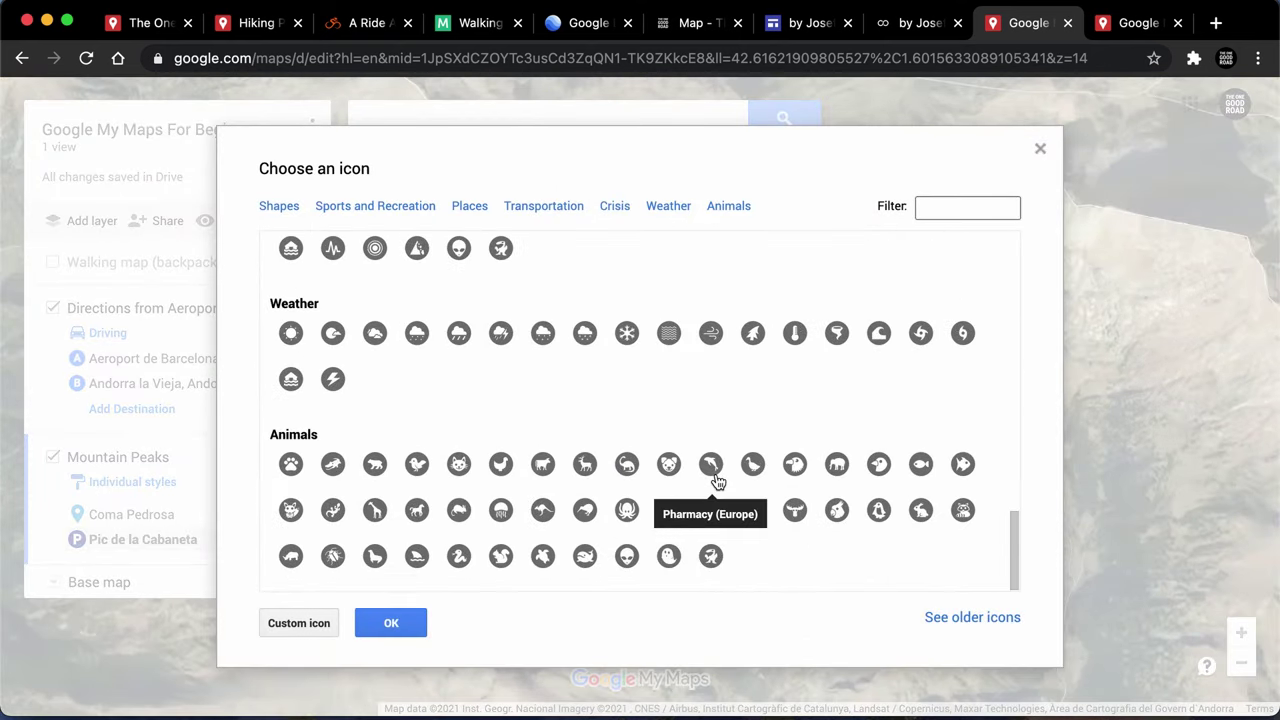
pyautogui.scroll(10, 715, 481)
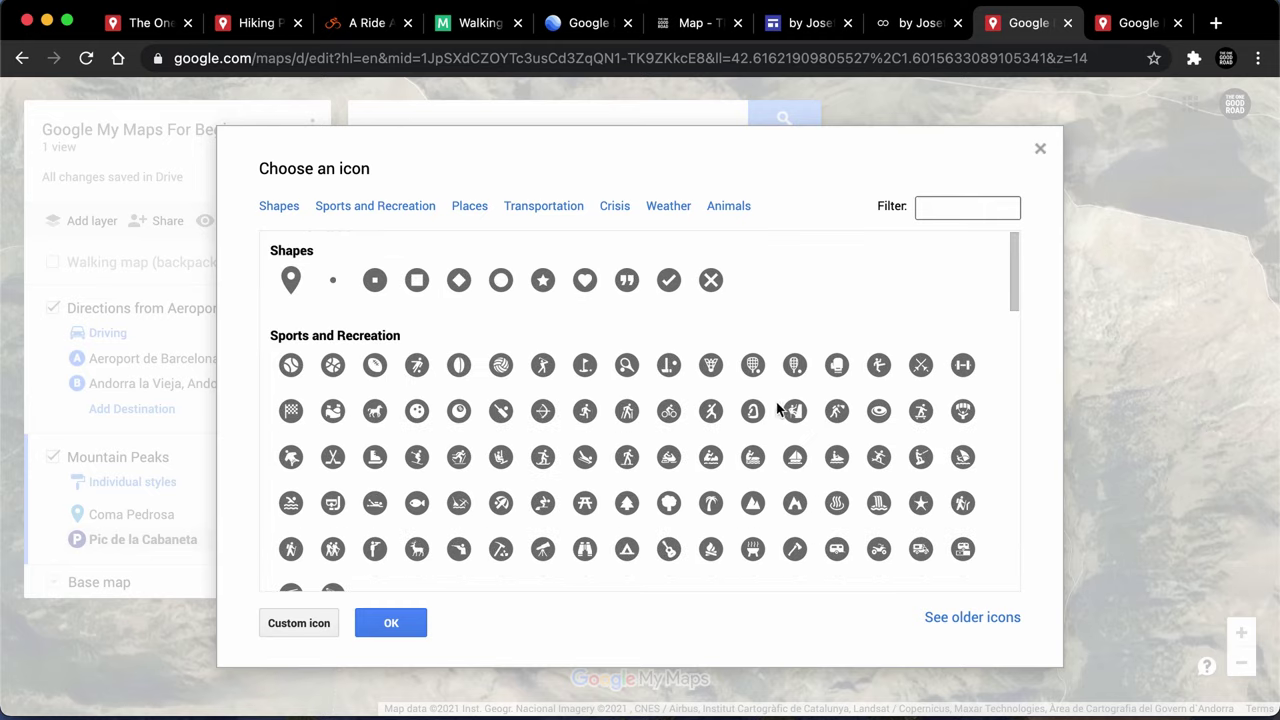
pyautogui.click(921, 208)
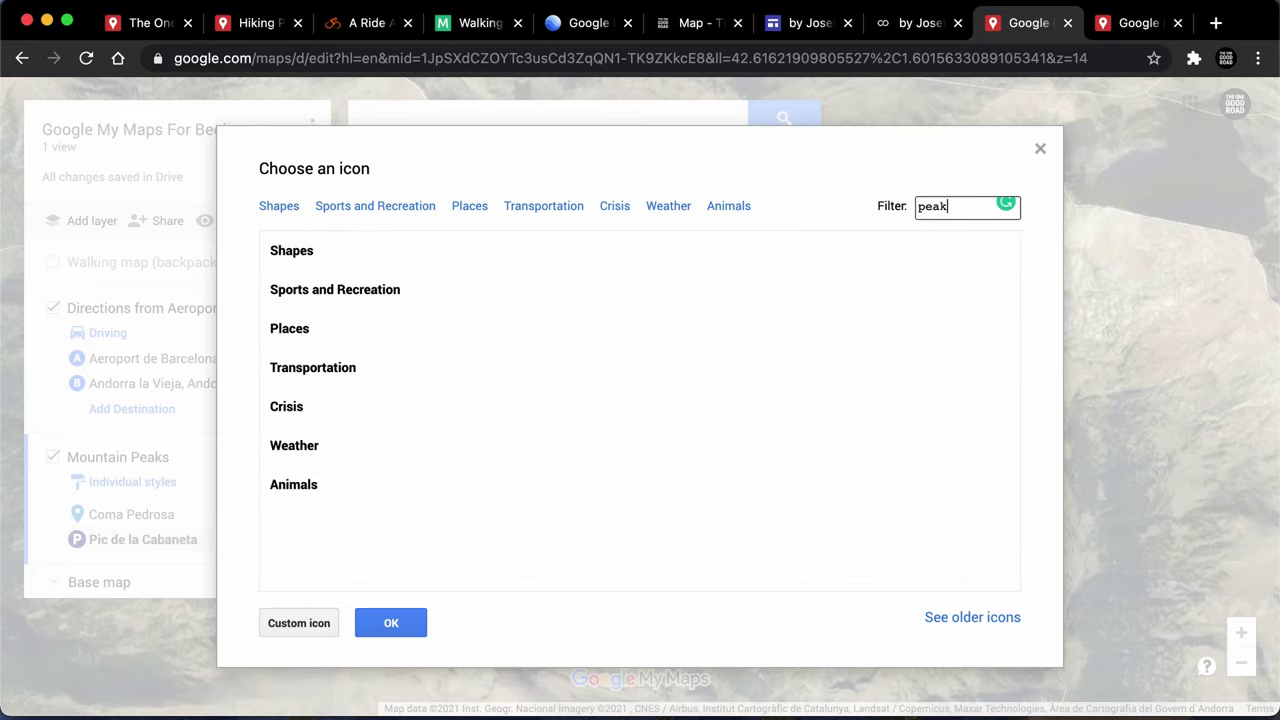
pyautogui.press('BackSpace')
pyautogui.write('mou')
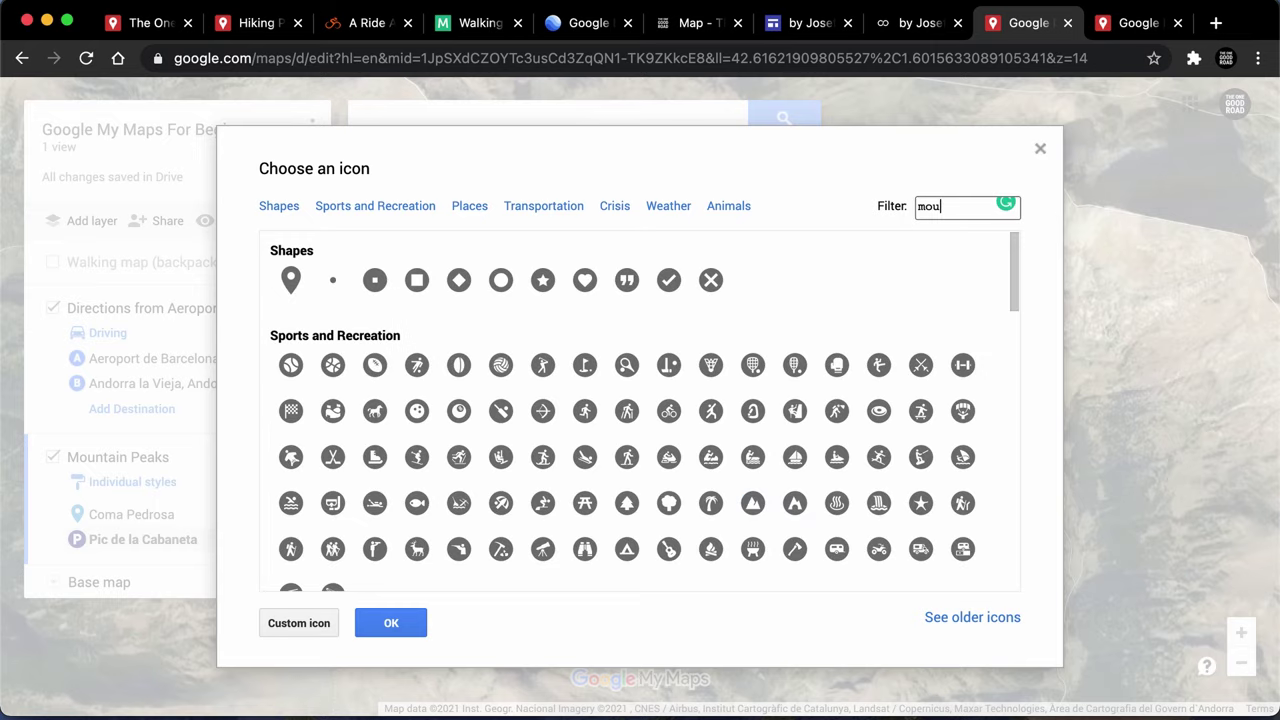
pyautogui.write('n')
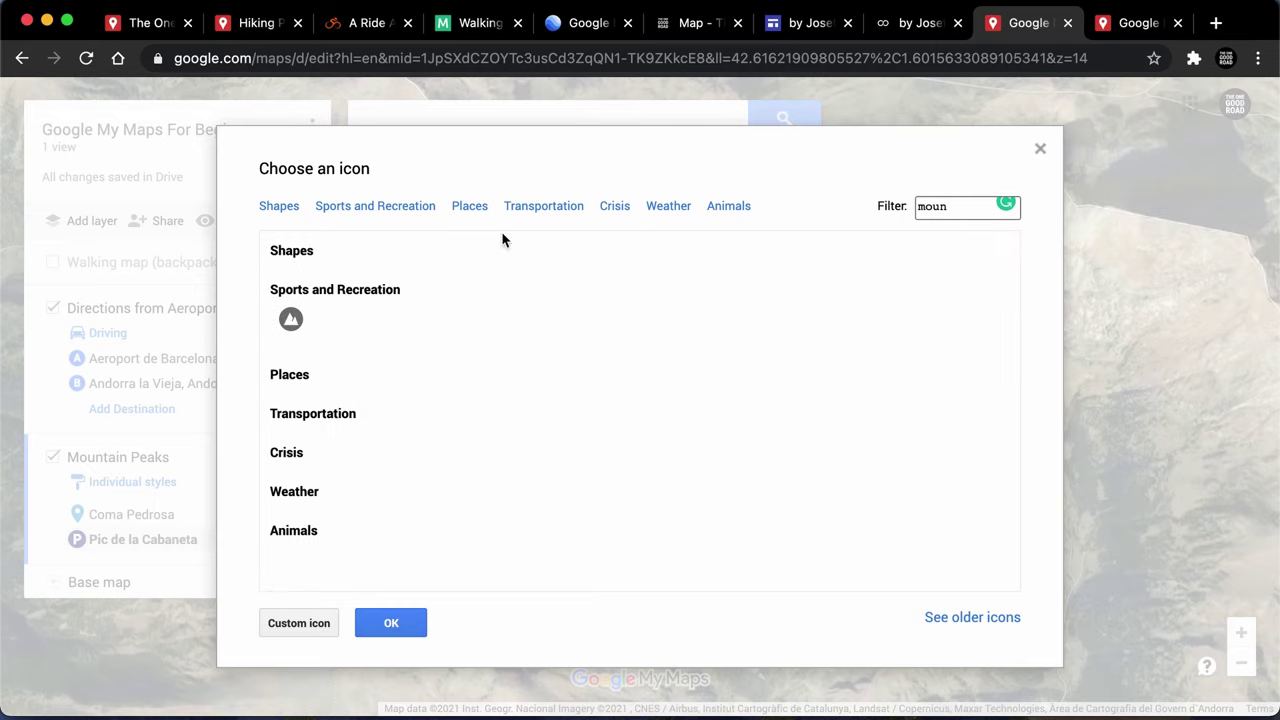
pyautogui.click(290, 319)
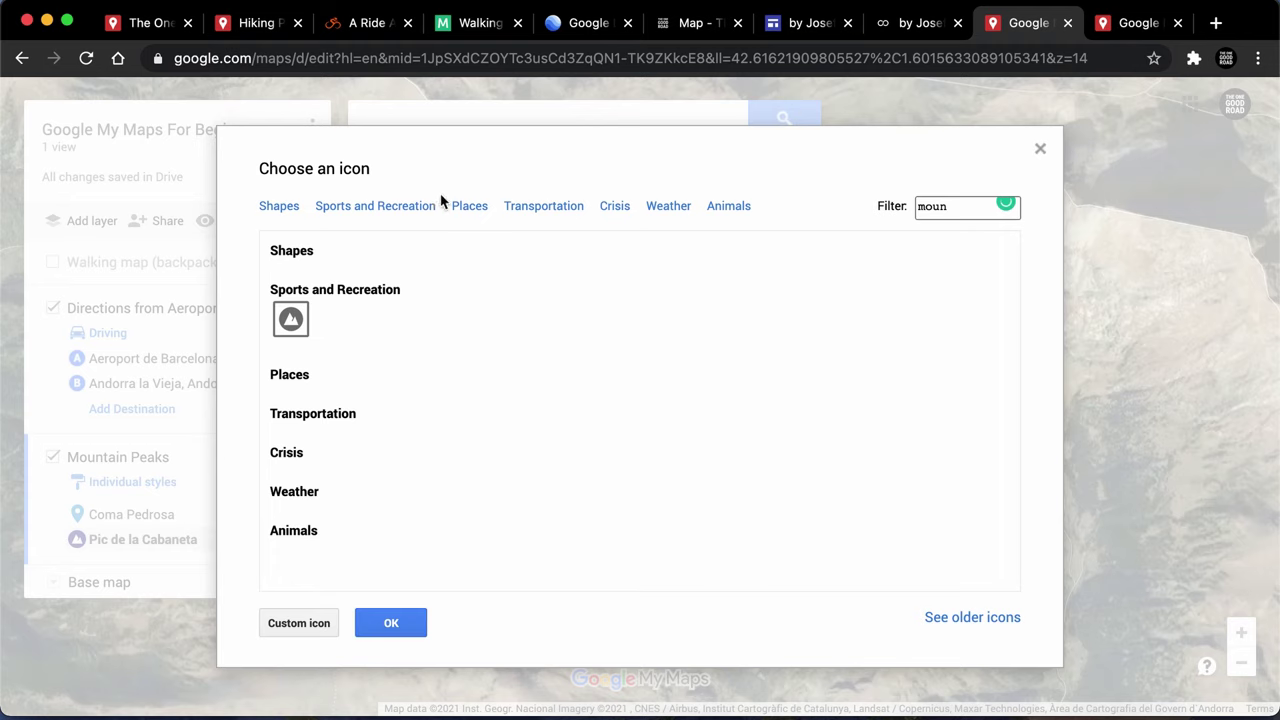
pyautogui.click(395, 622)
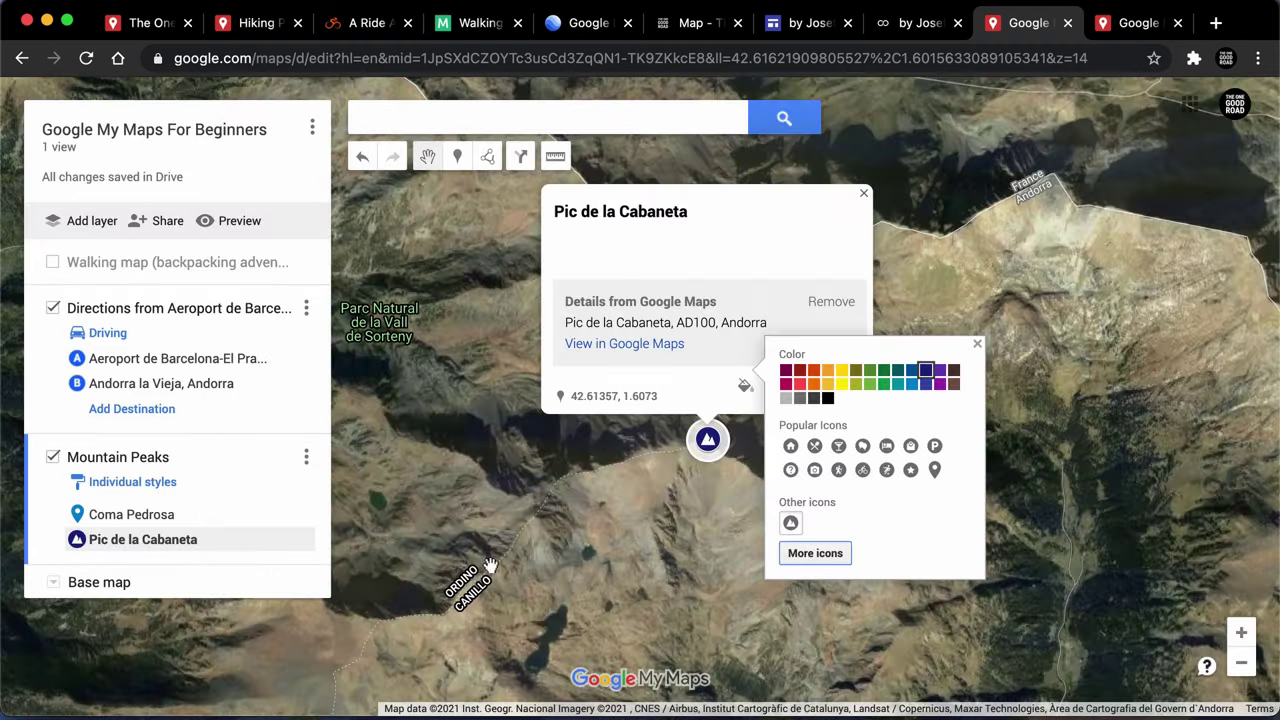
# - Try black, set the Pic de la Cabaneta marker's color to dark gray, and close its style options and details
pyautogui.click(827, 399)
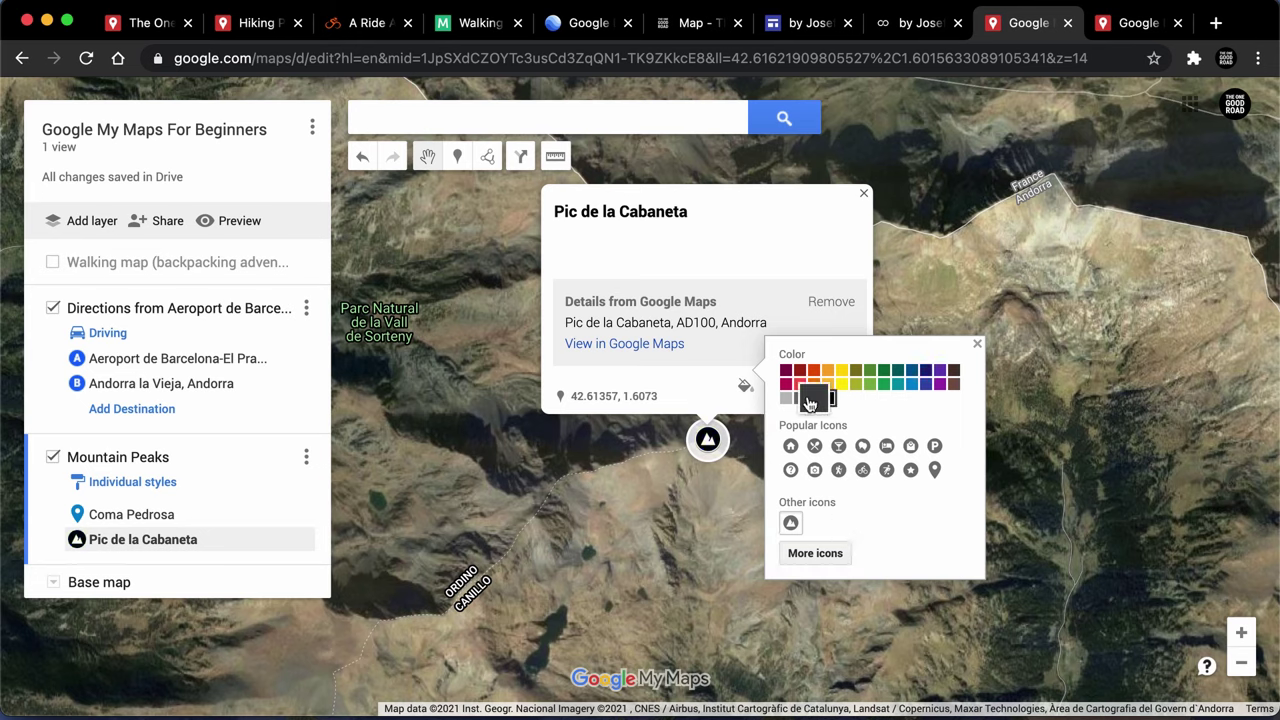
pyautogui.click(813, 398)
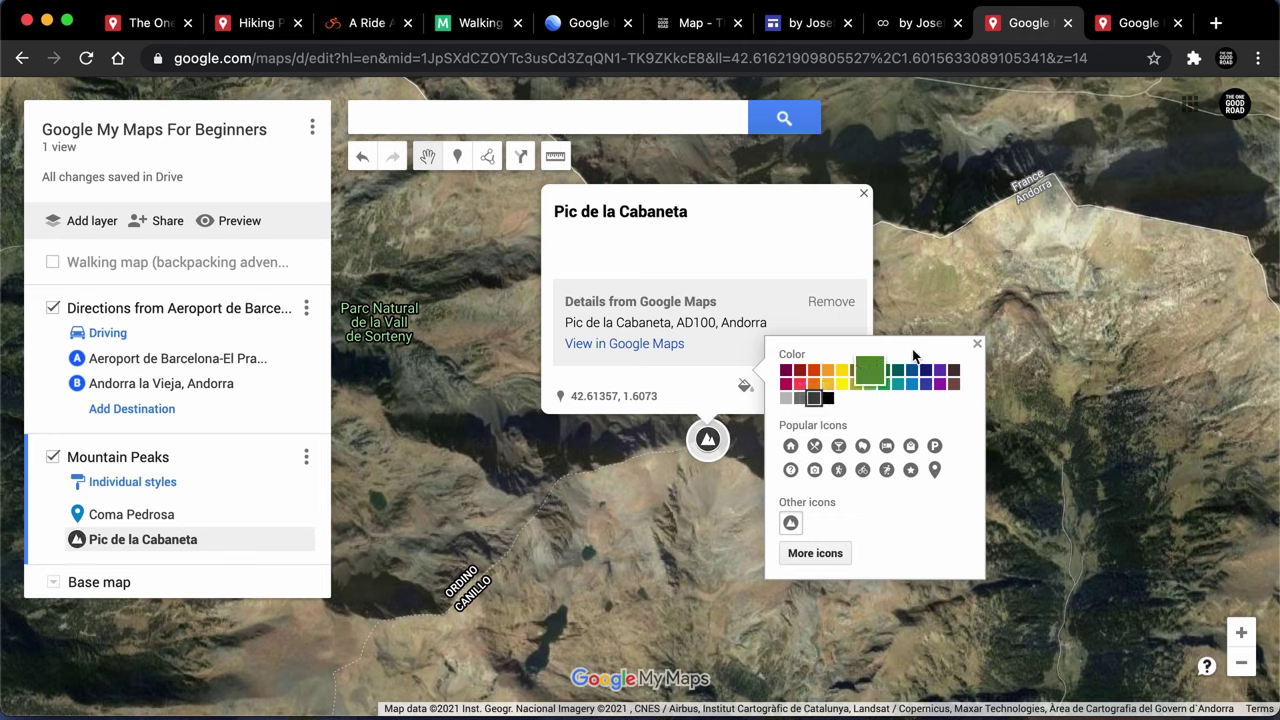
pyautogui.click(977, 345)
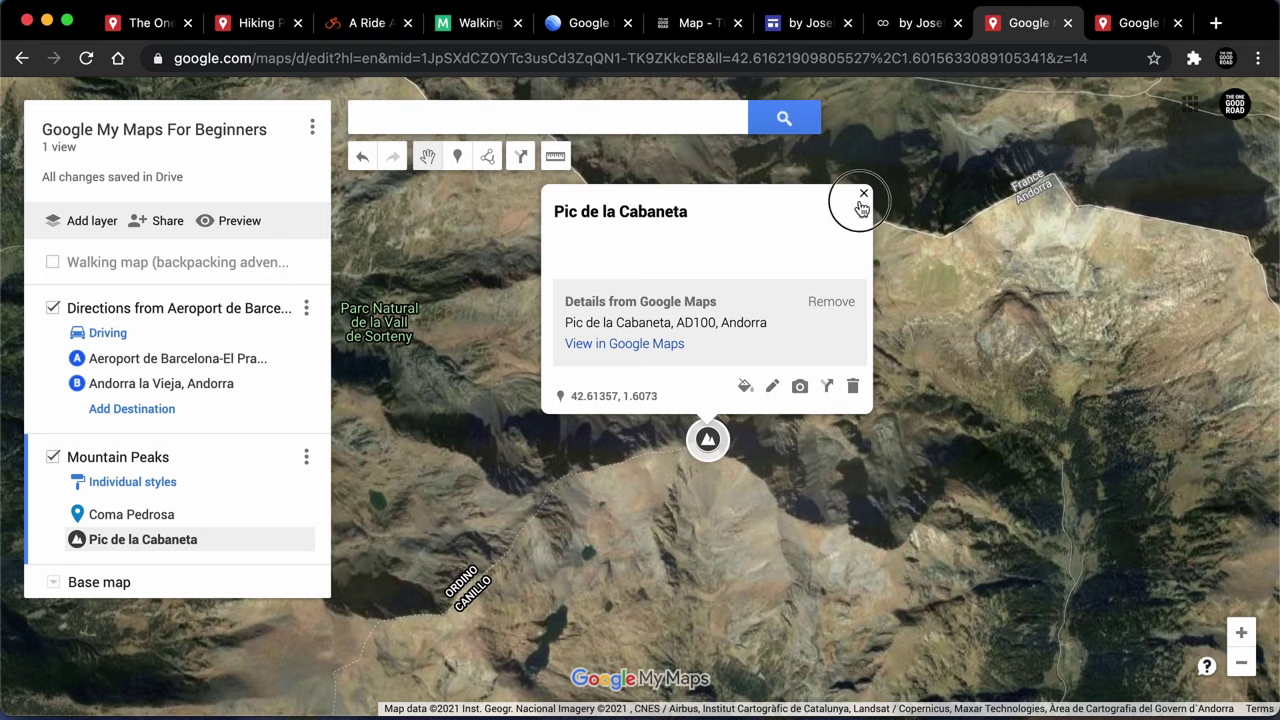
pyautogui.click(864, 194)
# - Select Coma Pedrosa in the Mountain Peaks layer, and set the layer's places to be grouped by Uniform style
pyautogui.moveTo(753, 505); pyautogui.dragTo(763, 425)
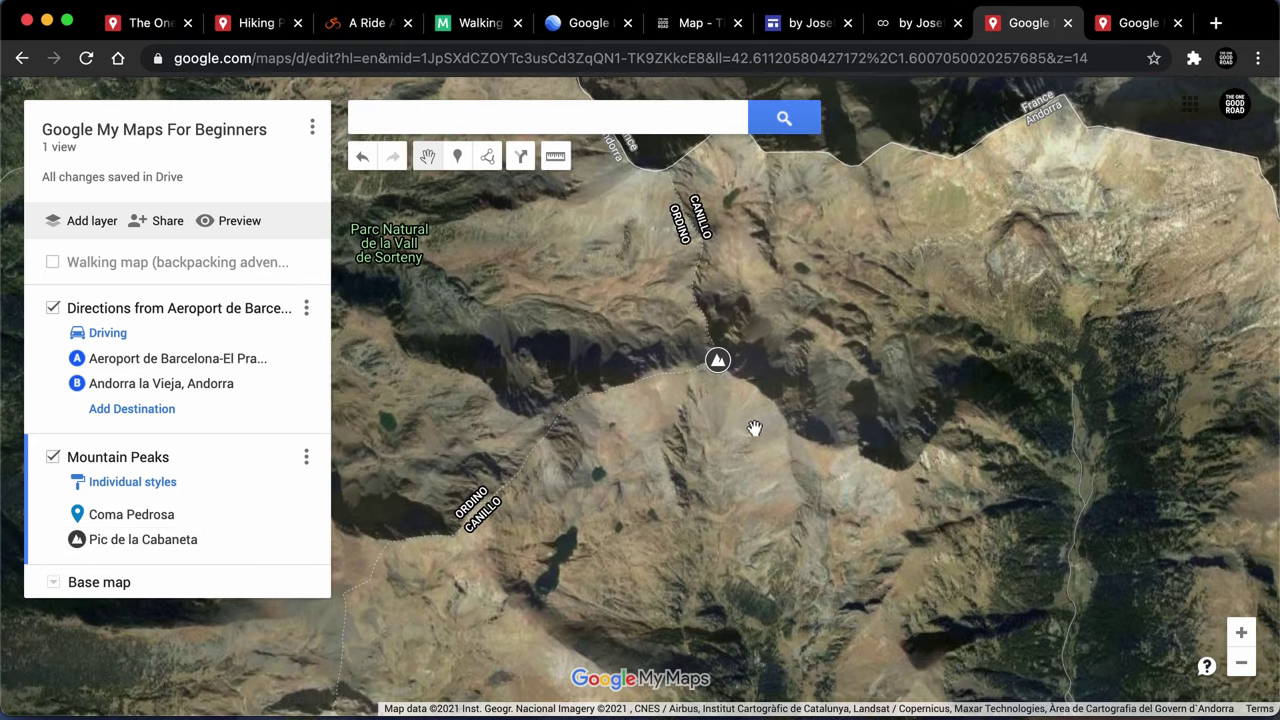
pyautogui.scroll(-2, 708, 468)
pyautogui.scroll(-2, 708, 470)
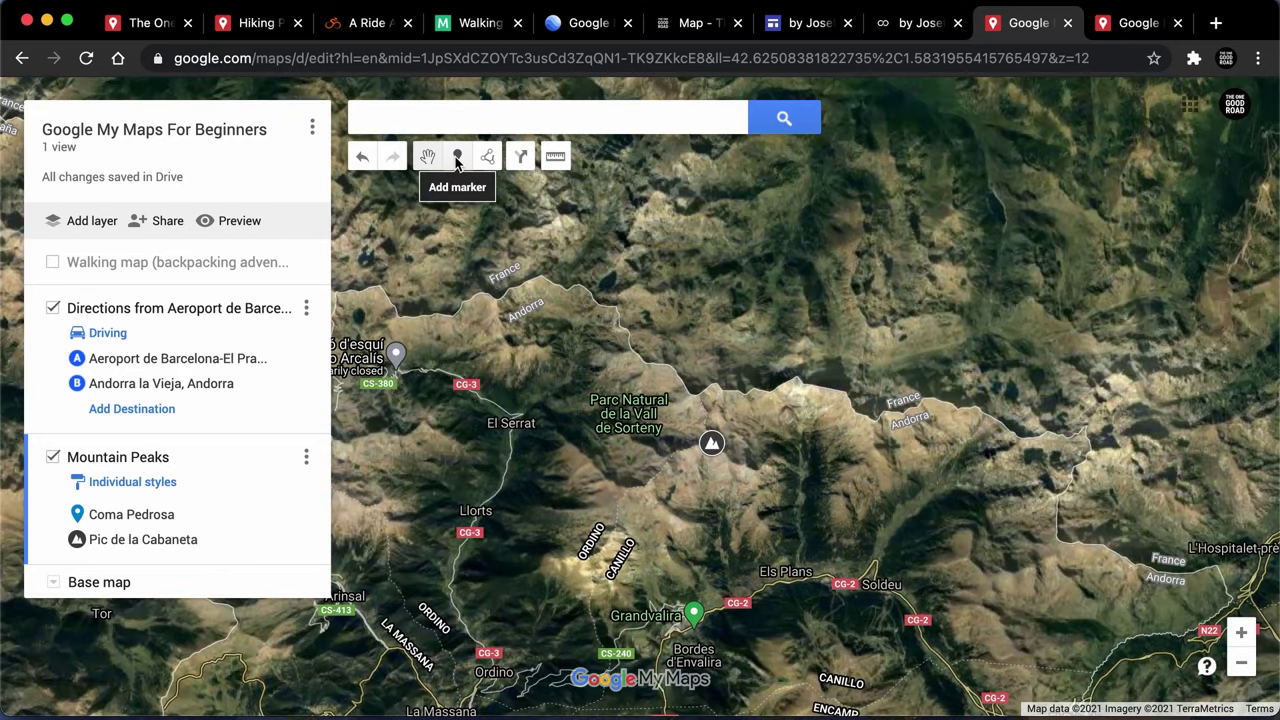
pyautogui.moveTo(700, 497); pyautogui.dragTo(796, 460)
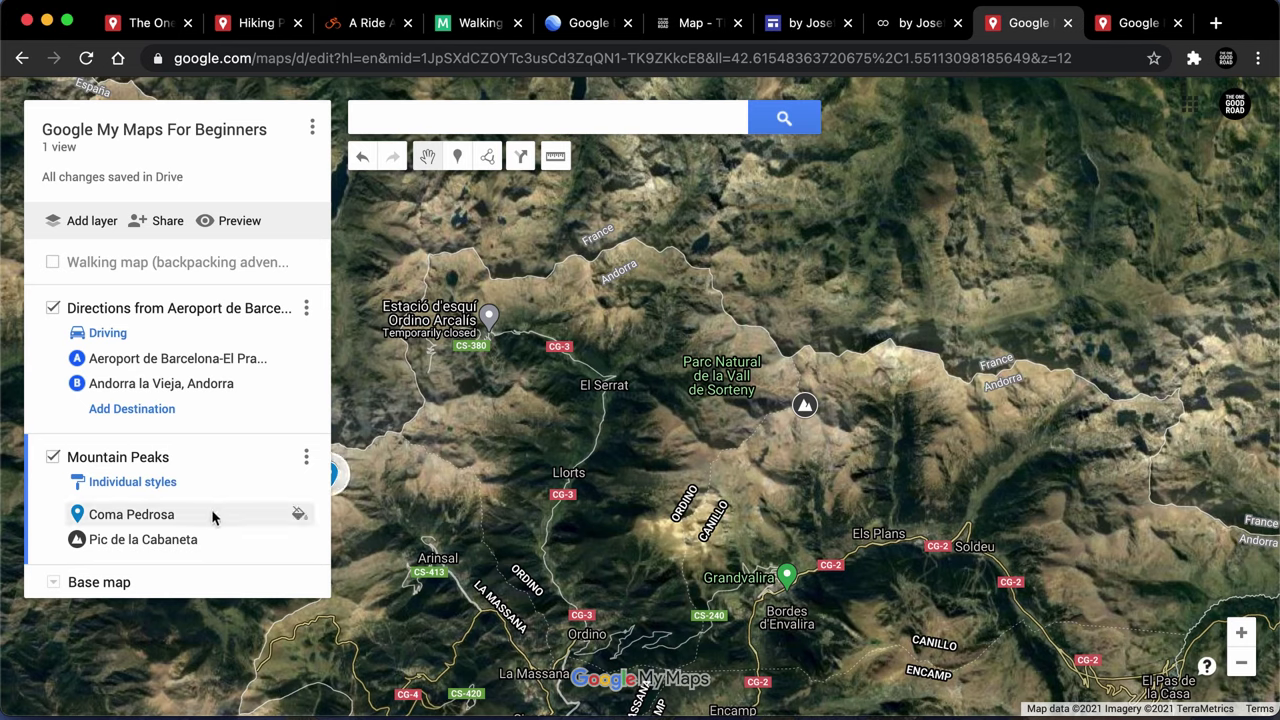
pyautogui.click(248, 524)
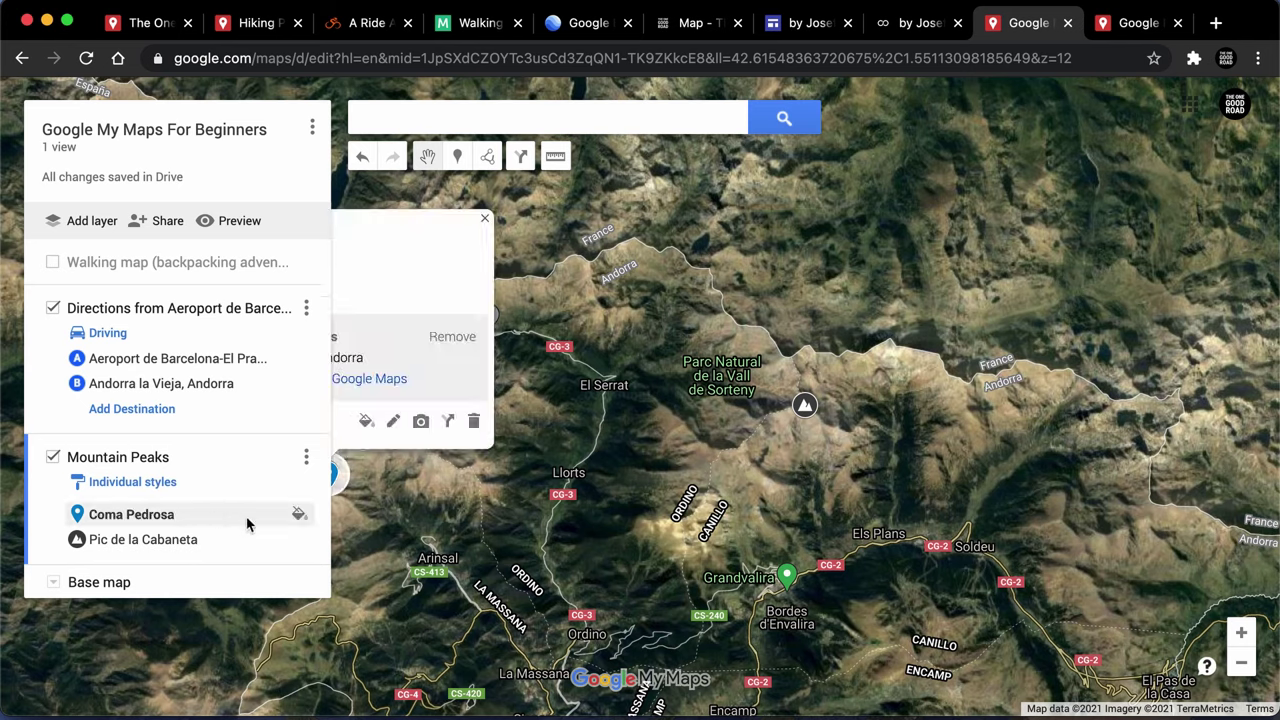
pyautogui.click(163, 483)
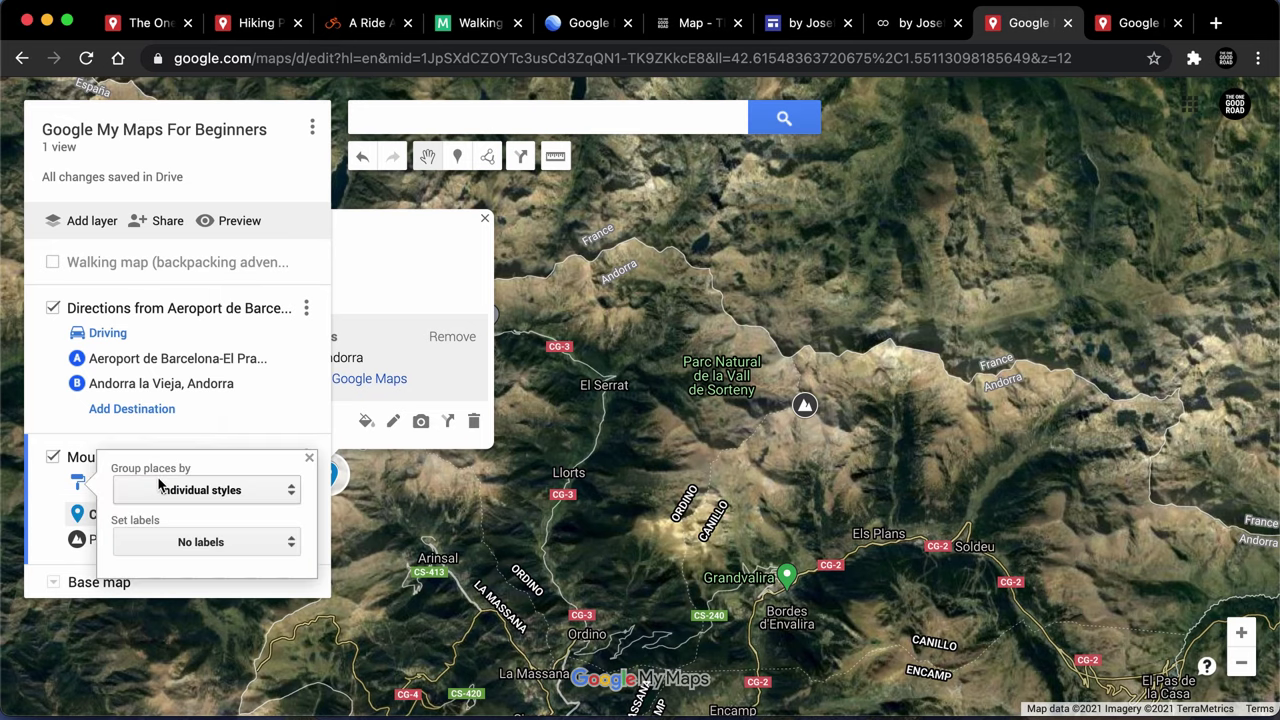
pyautogui.click(257, 496)
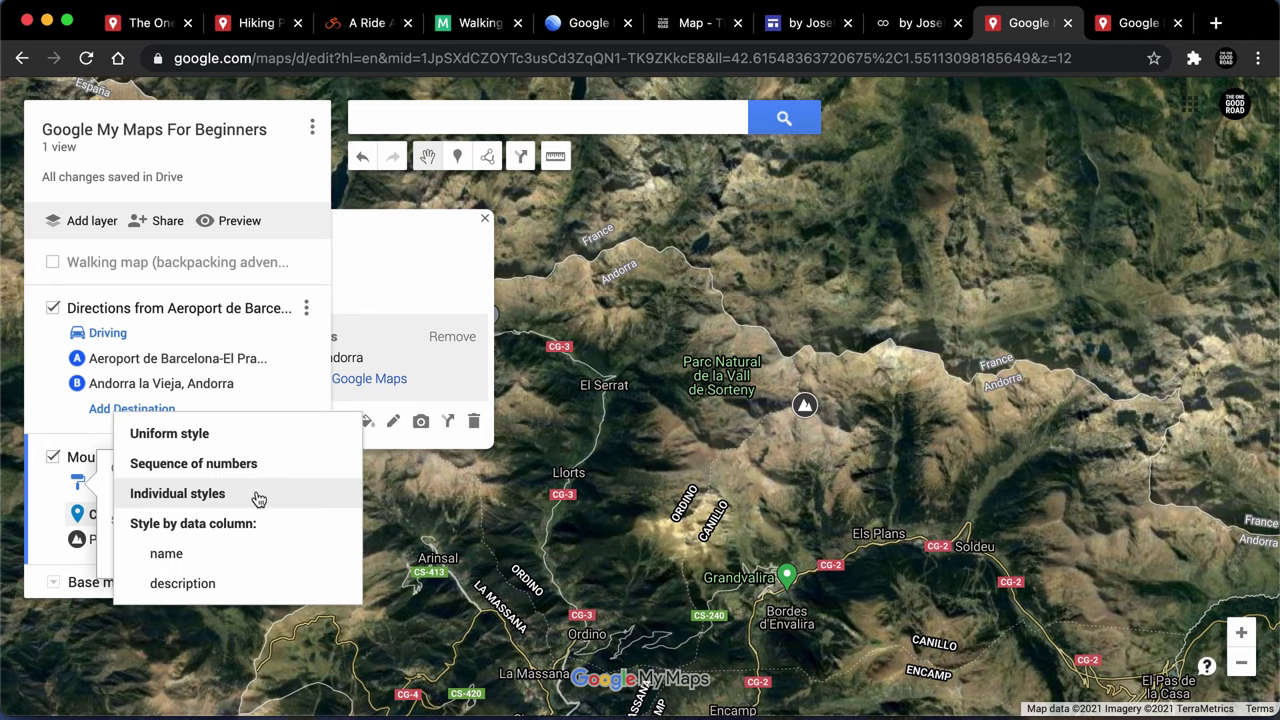
pyautogui.click(240, 440)
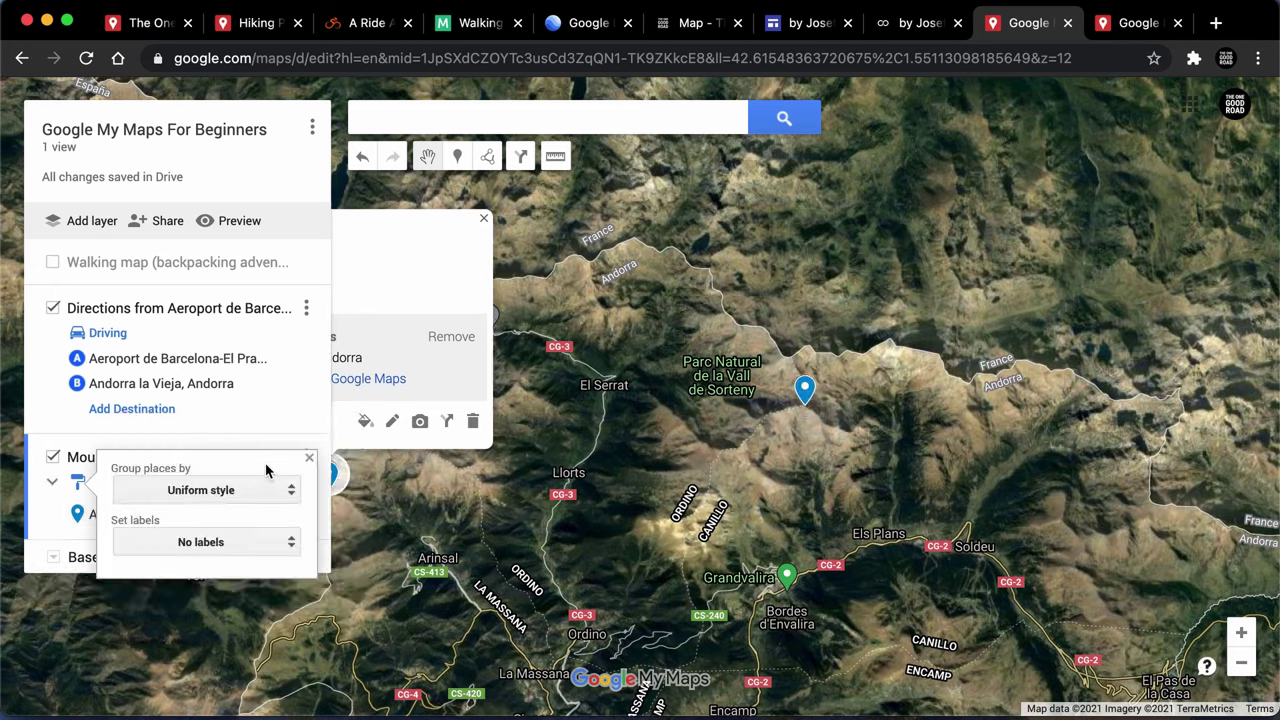
pyautogui.click(309, 458)
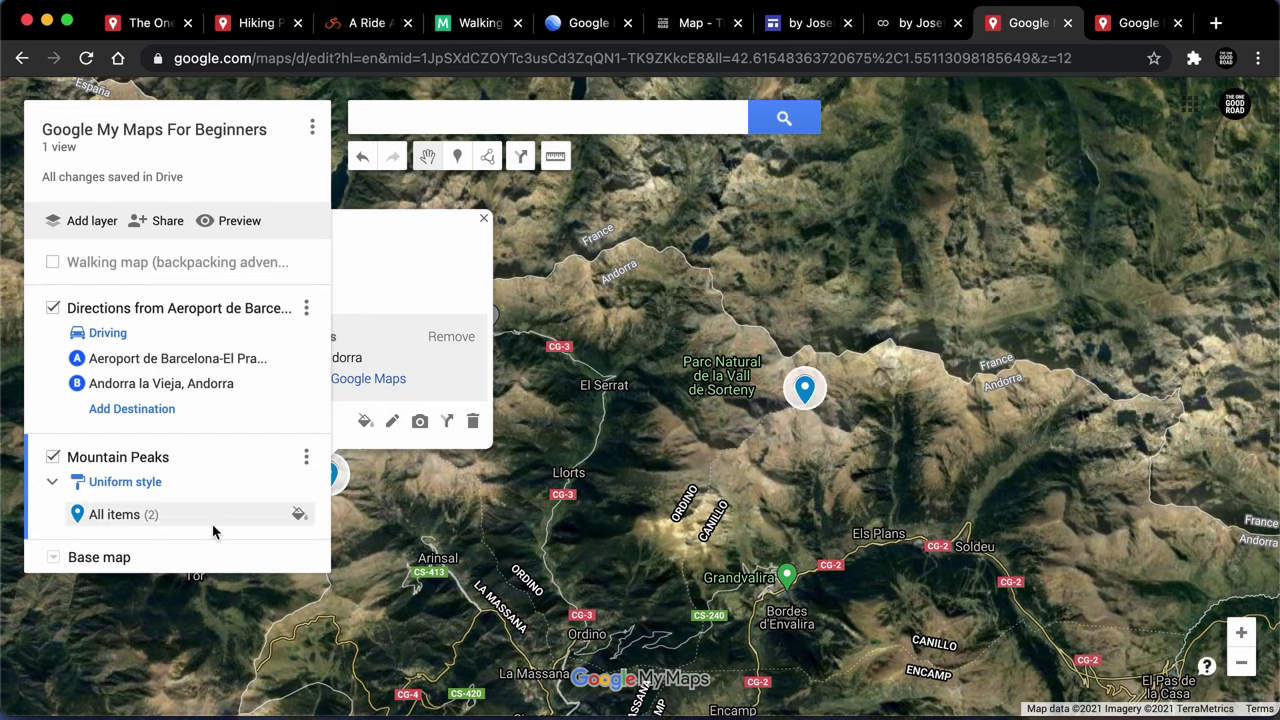
# - Give all items in the Mountain Peaks layer the mountain icon and an orange color, and close the style options
pyautogui.click(299, 515)
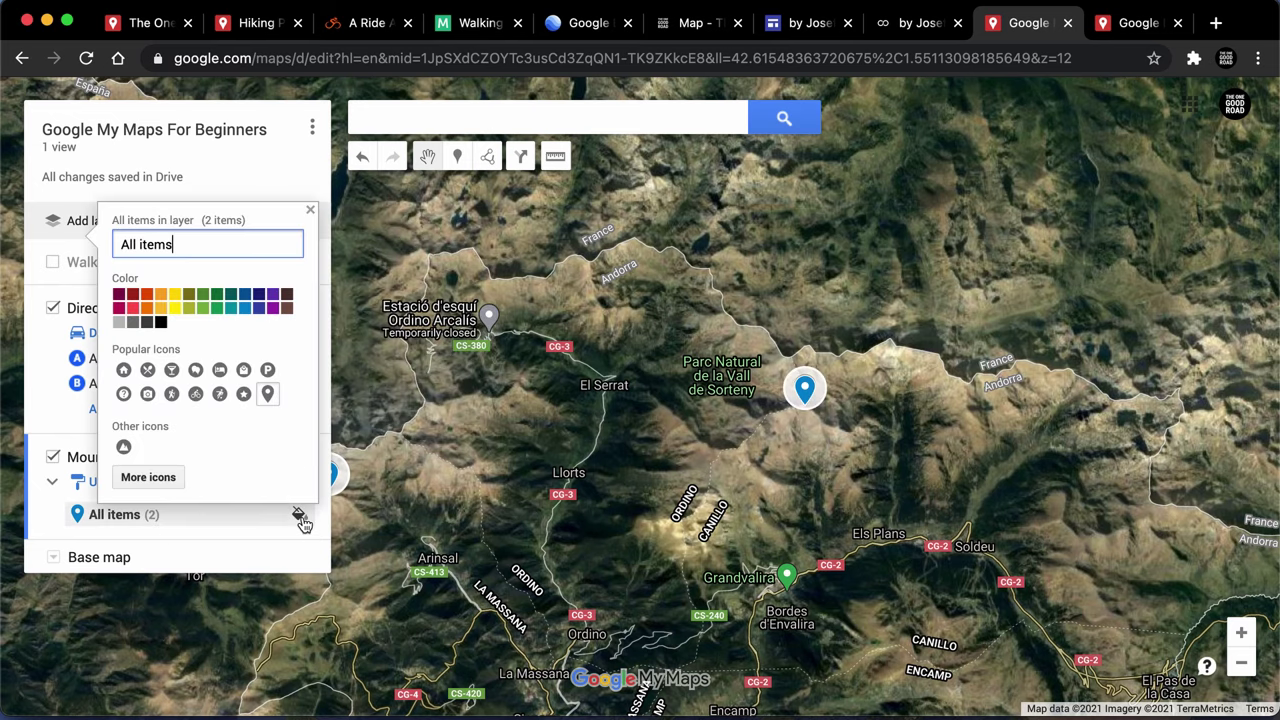
pyautogui.click(124, 449)
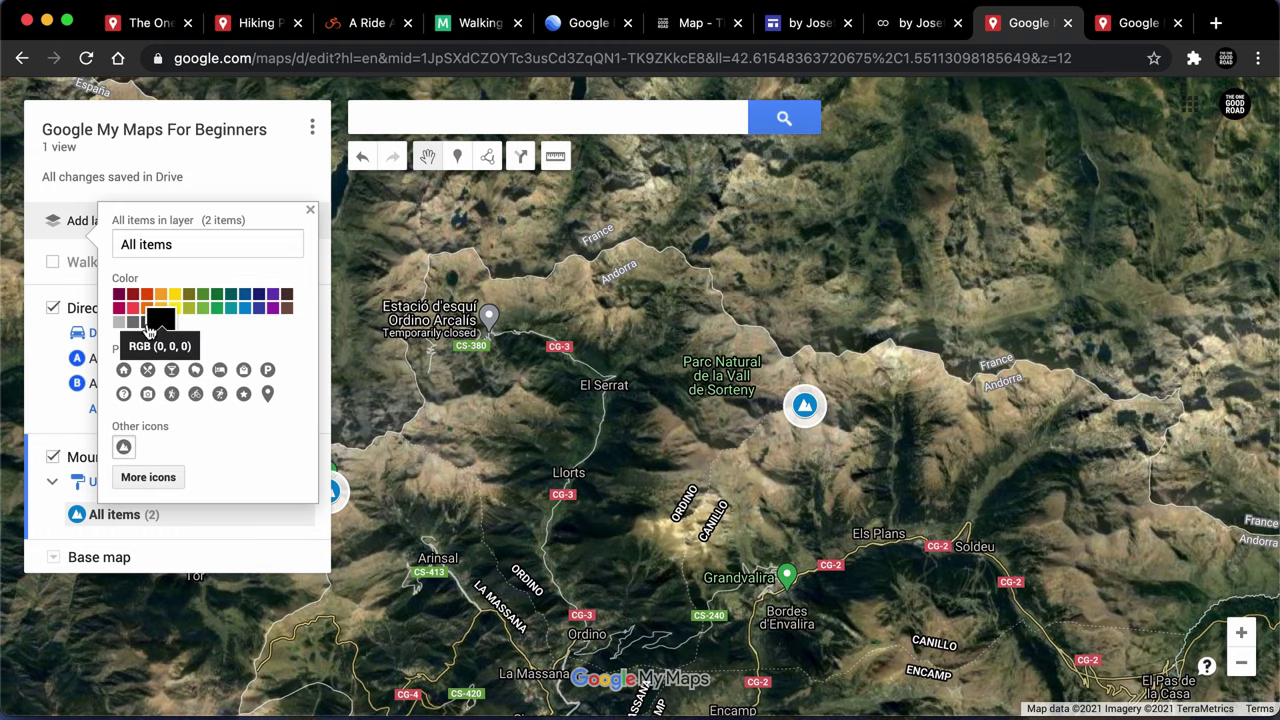
pyautogui.moveTo(522, 443); pyautogui.dragTo(705, 420)
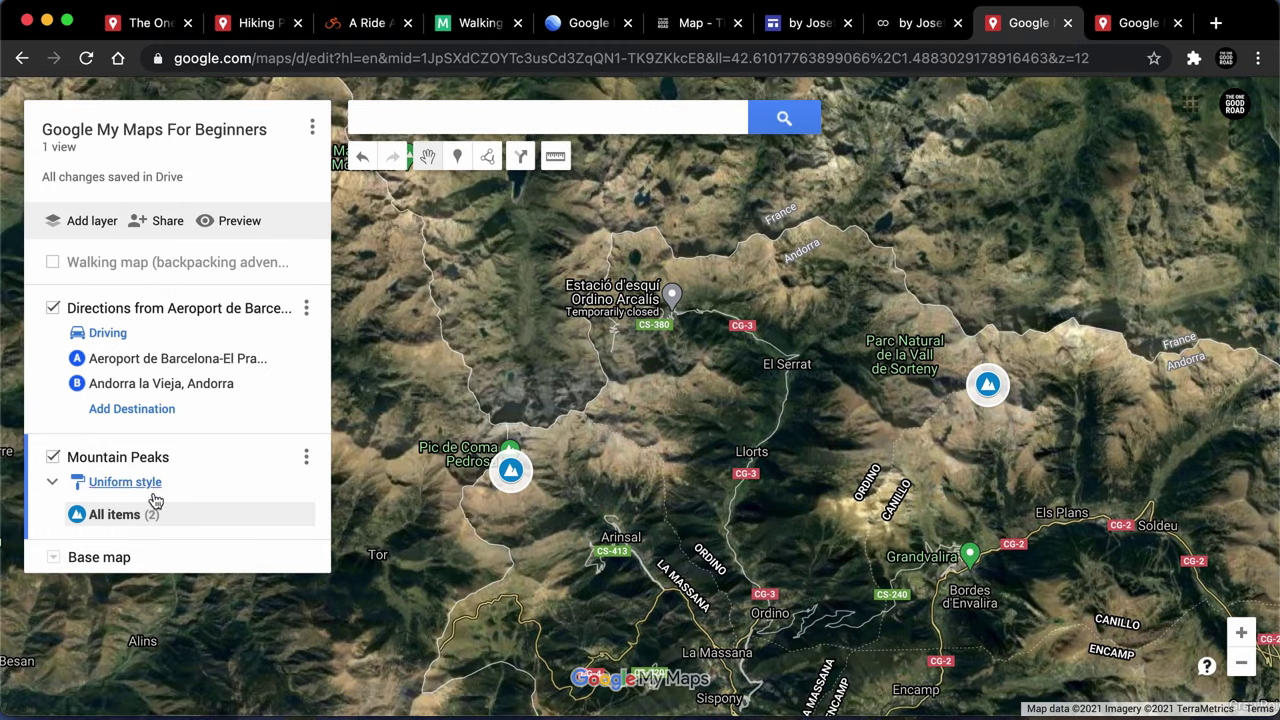
pyautogui.click(297, 516)
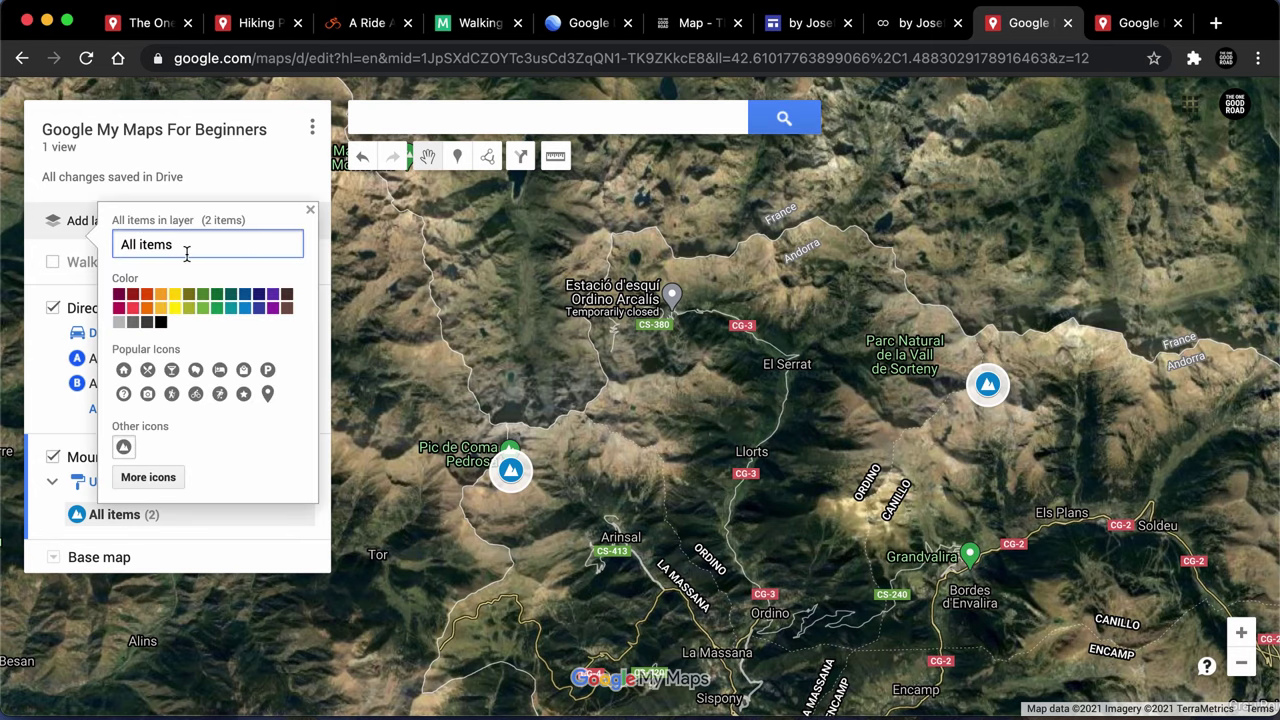
pyautogui.click(162, 300)
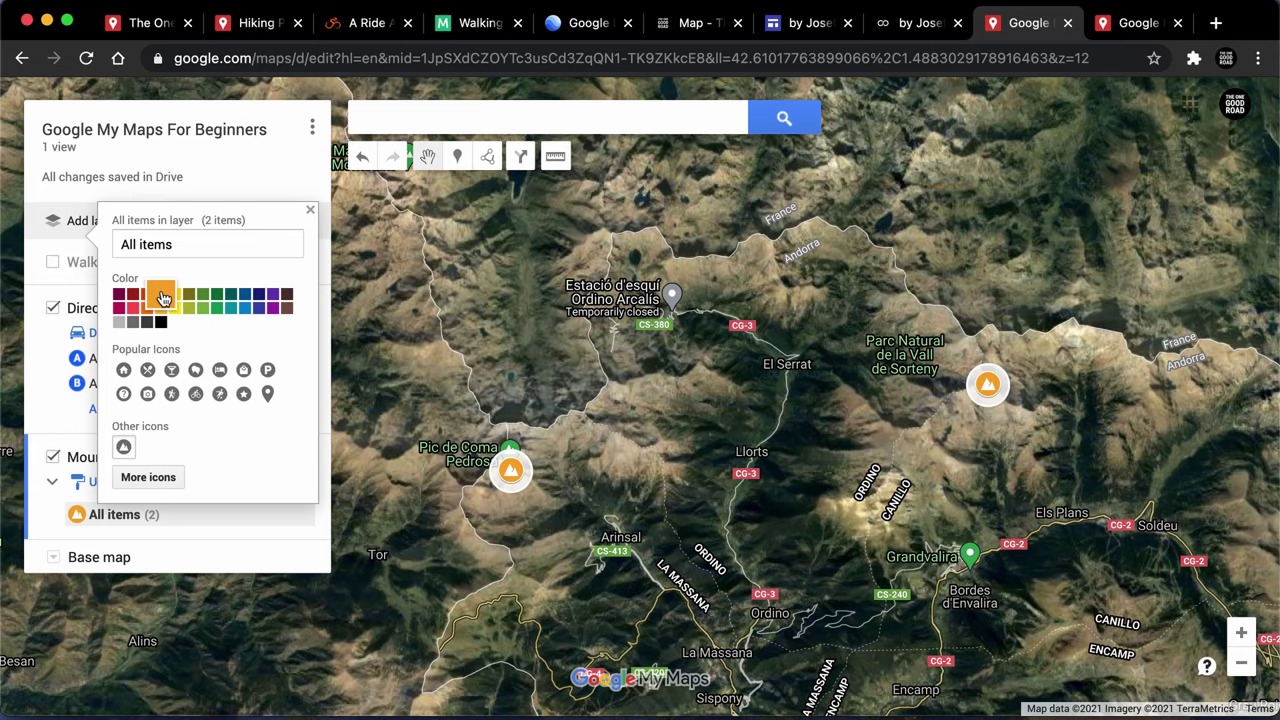
pyautogui.click(636, 456)
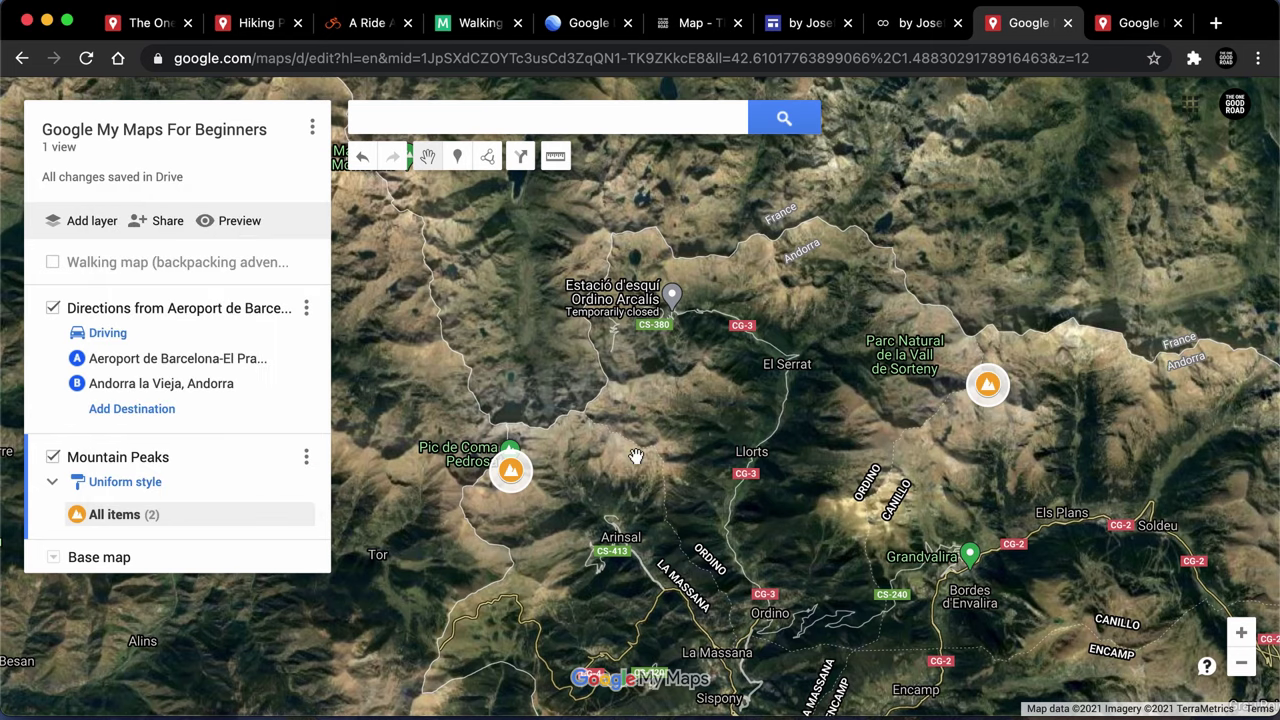
# - Switch the base map to the standard Map style
pyautogui.scroll(-2, 786, 509)
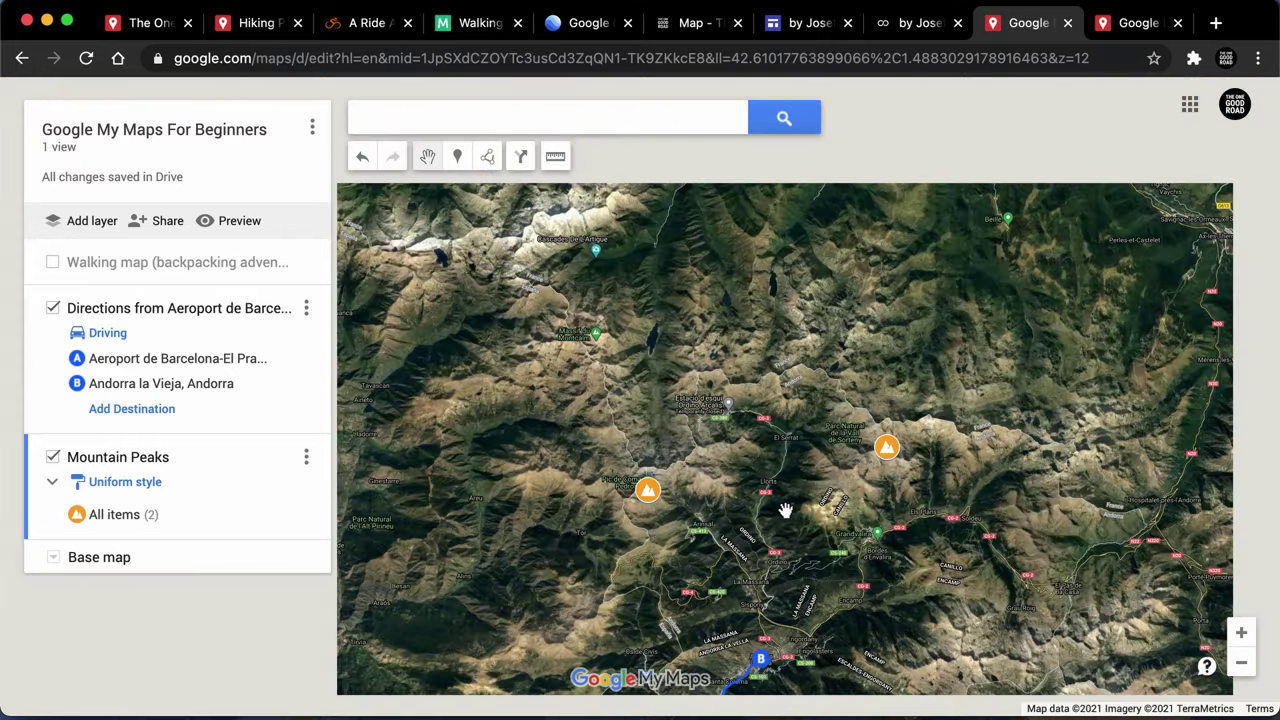
pyautogui.scroll(-2, 786, 509)
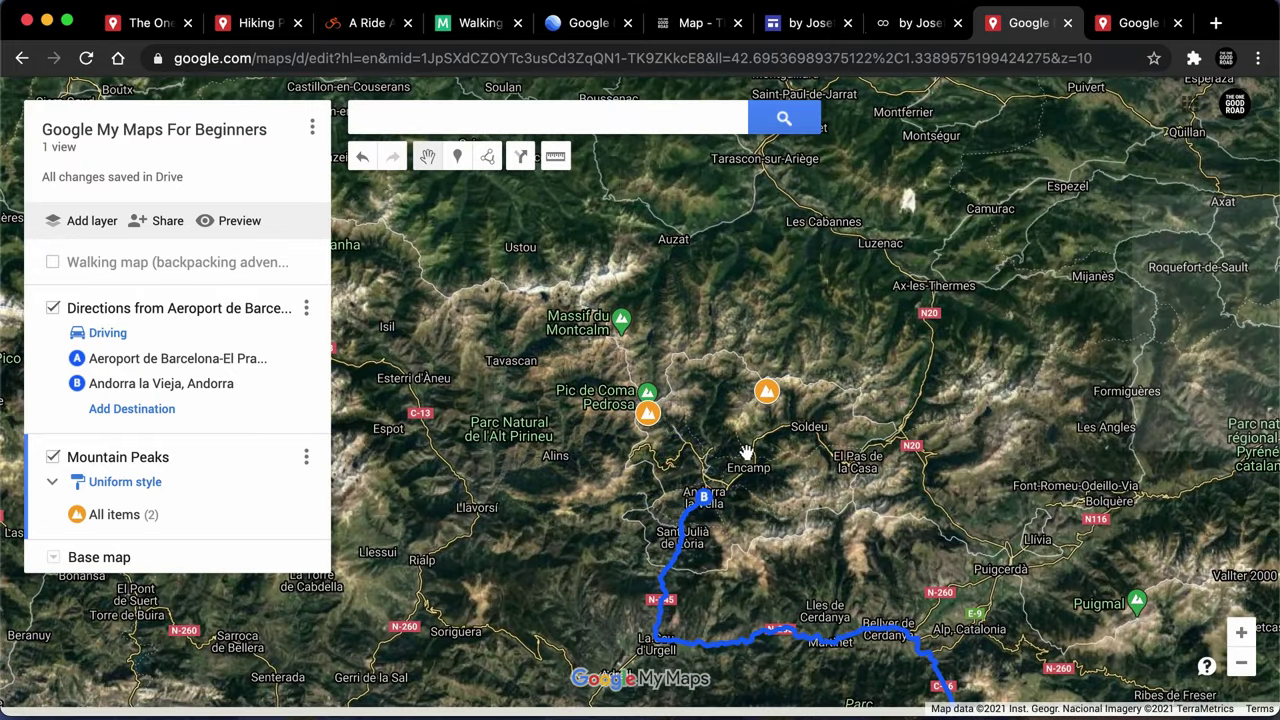
pyautogui.moveTo(741, 450); pyautogui.dragTo(703, 404)
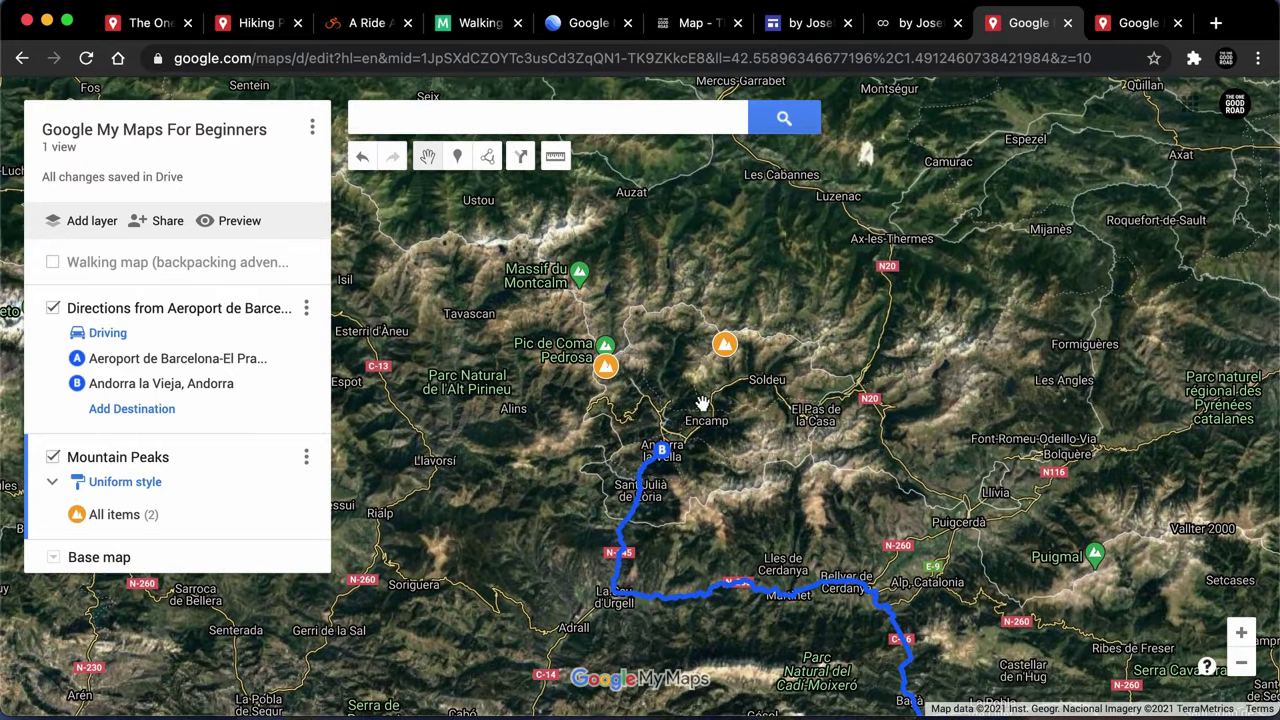
pyautogui.scroll(1, 737, 368)
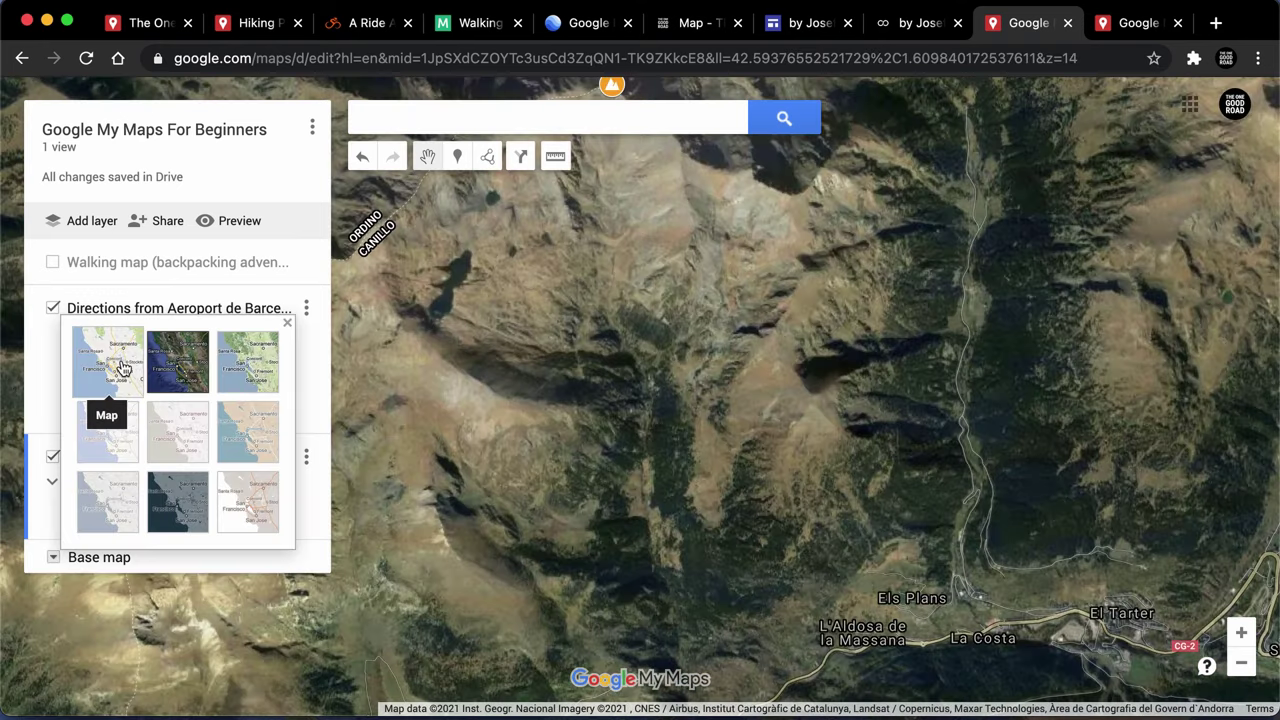
pyautogui.click(121, 367)
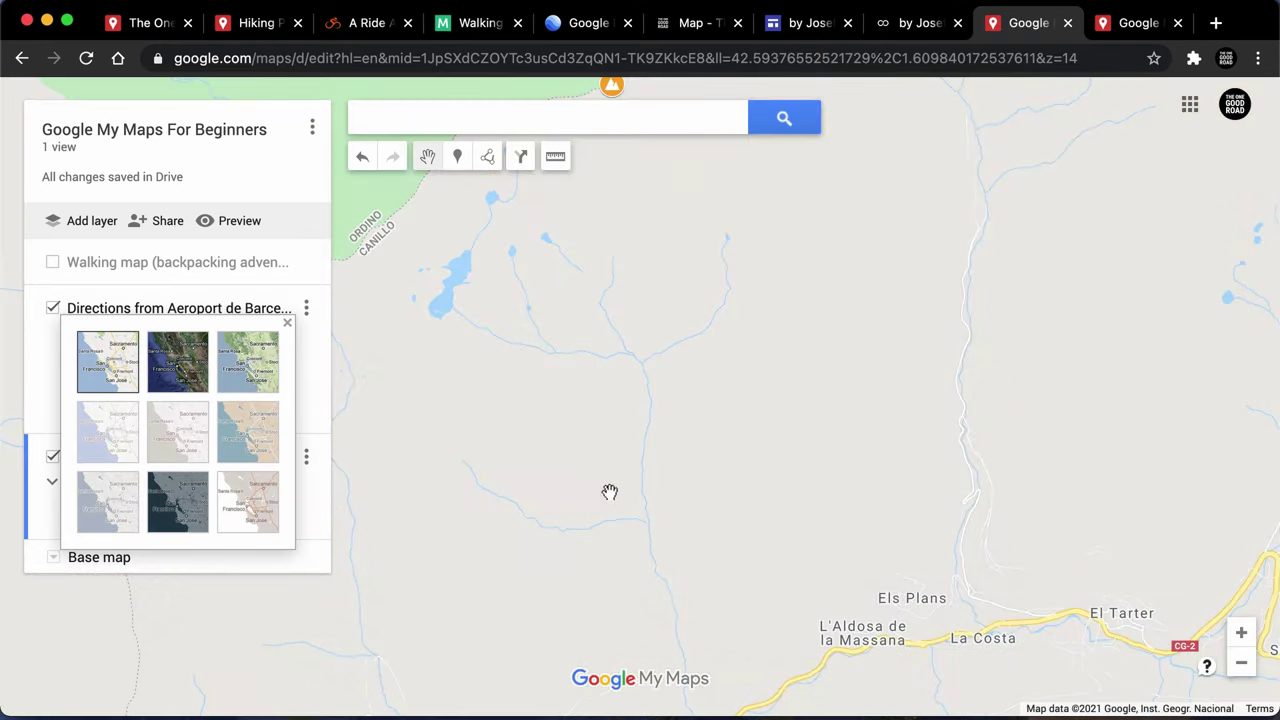
# - Search for "parking" near the current map view around the Ransol valley
pyautogui.moveTo(846, 437); pyautogui.dragTo(688, 585)
pyautogui.scroll(2, 823, 362)
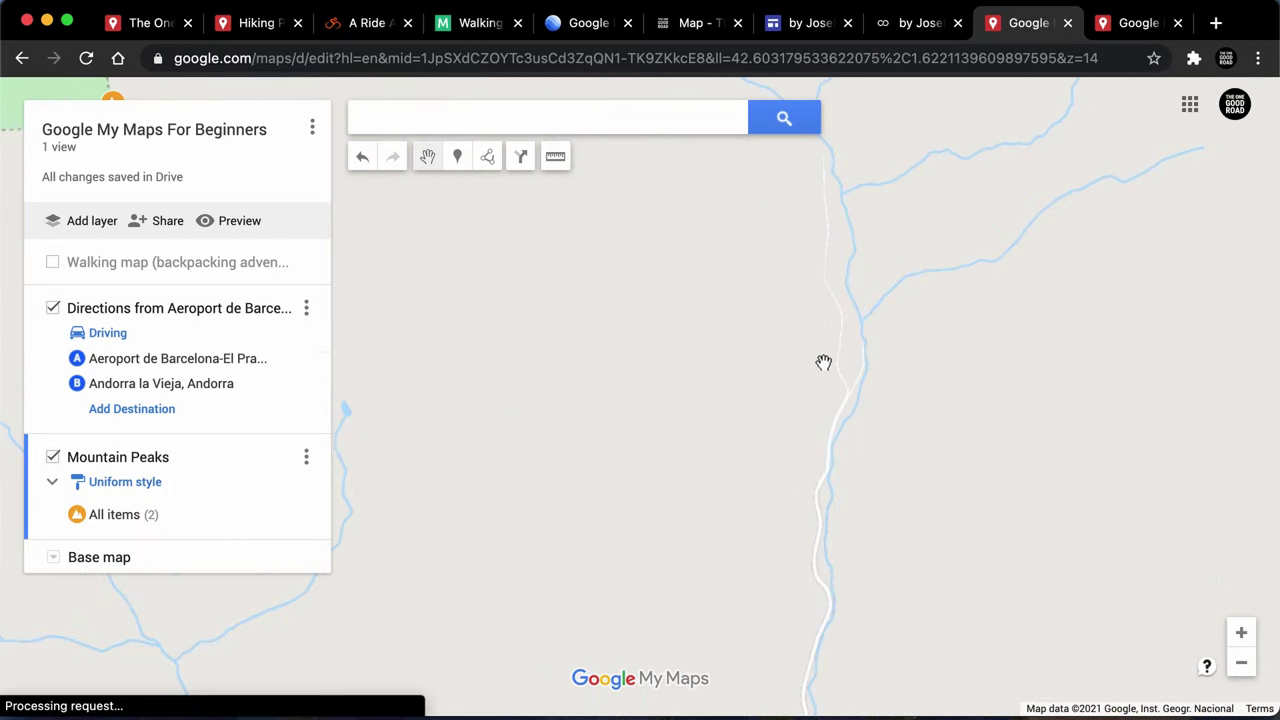
pyautogui.moveTo(778, 349); pyautogui.dragTo(691, 409)
pyautogui.moveTo(583, 369); pyautogui.dragTo(531, 177)
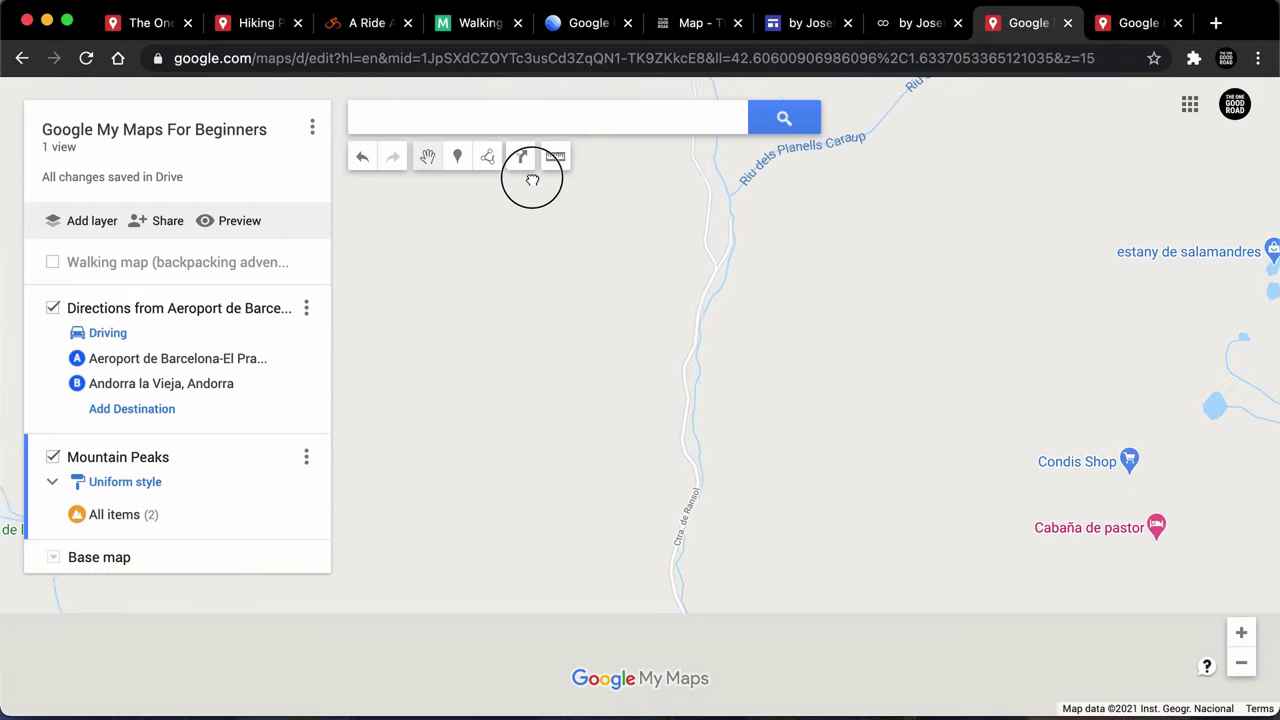
pyautogui.moveTo(557, 300); pyautogui.dragTo(622, 549)
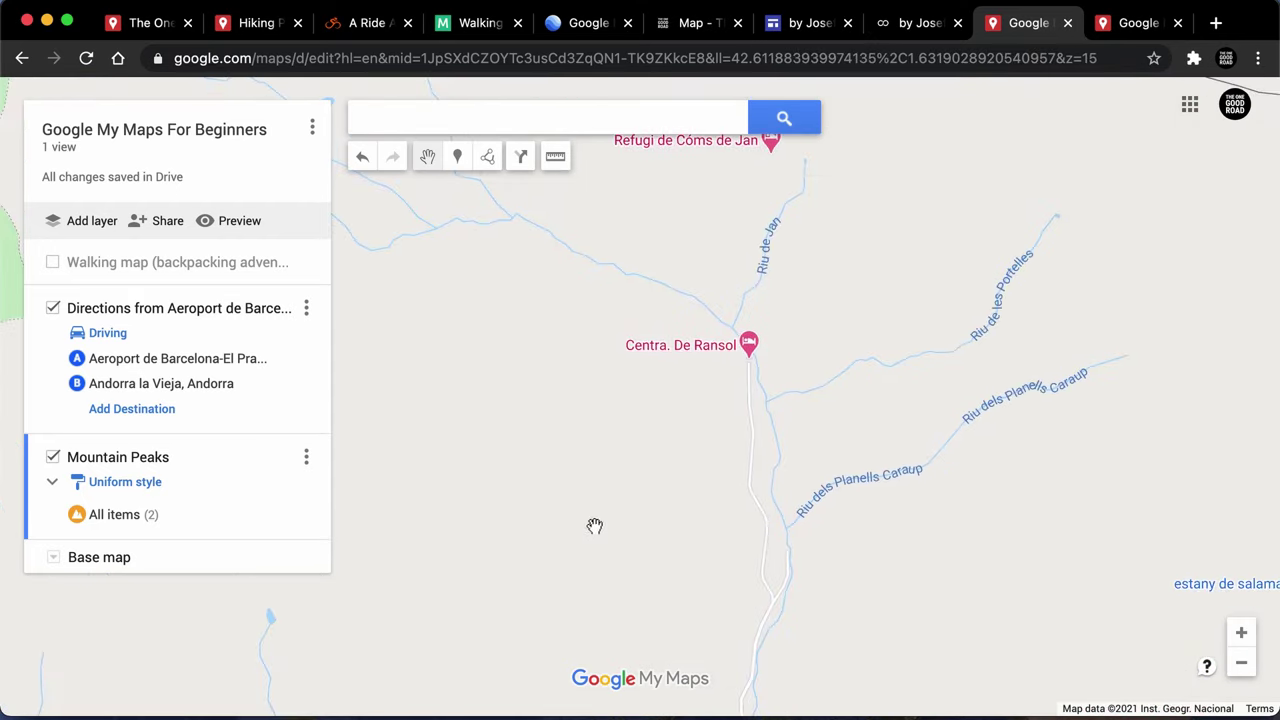
pyautogui.click(397, 117)
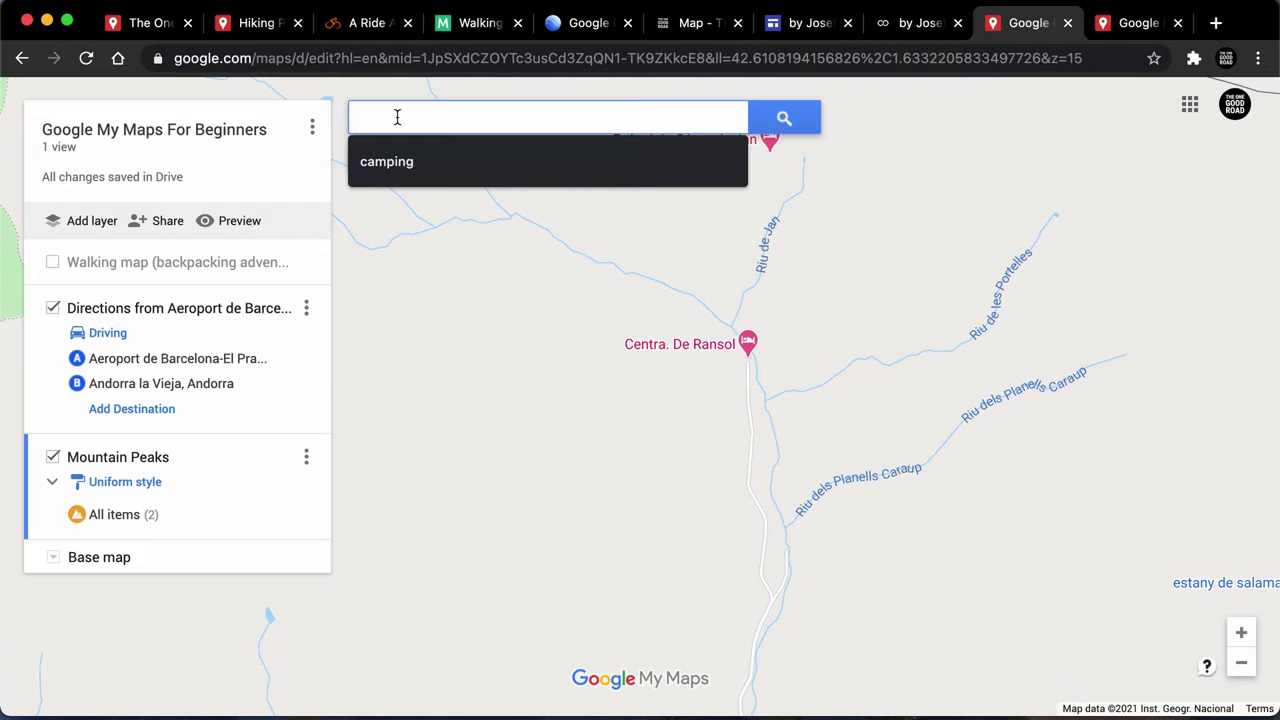
pyautogui.write('park')
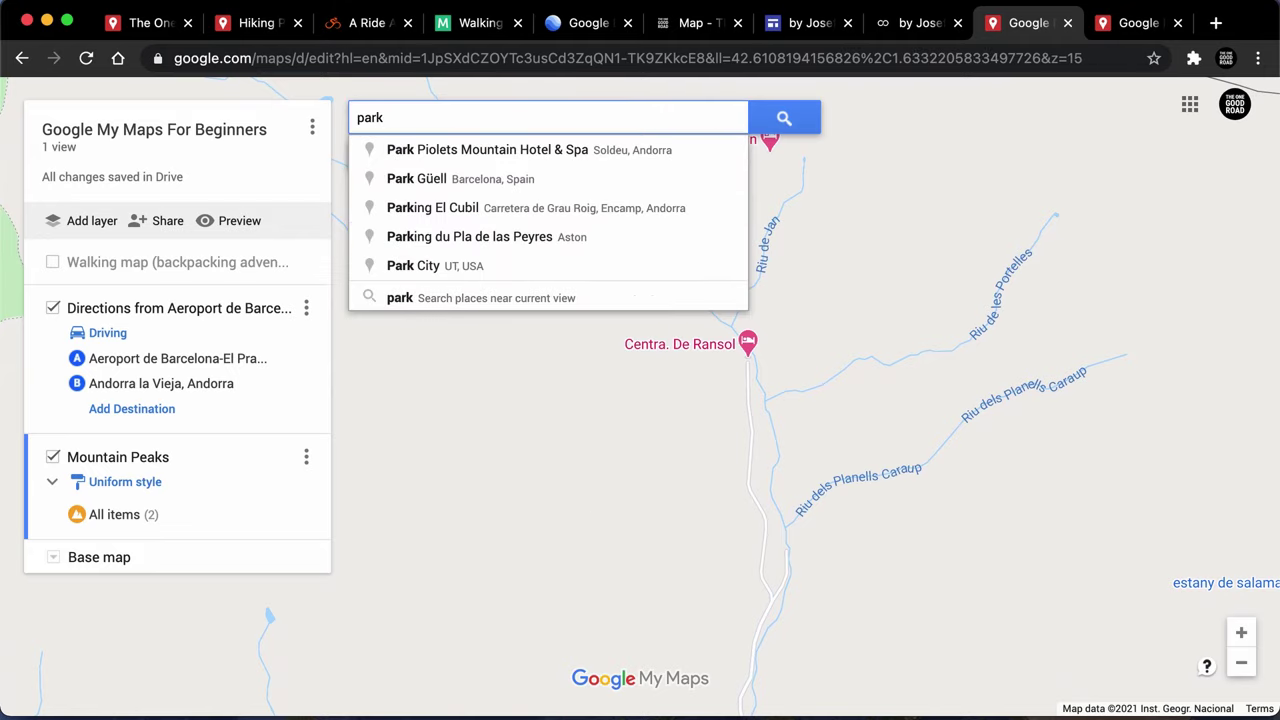
pyautogui.write('ing')
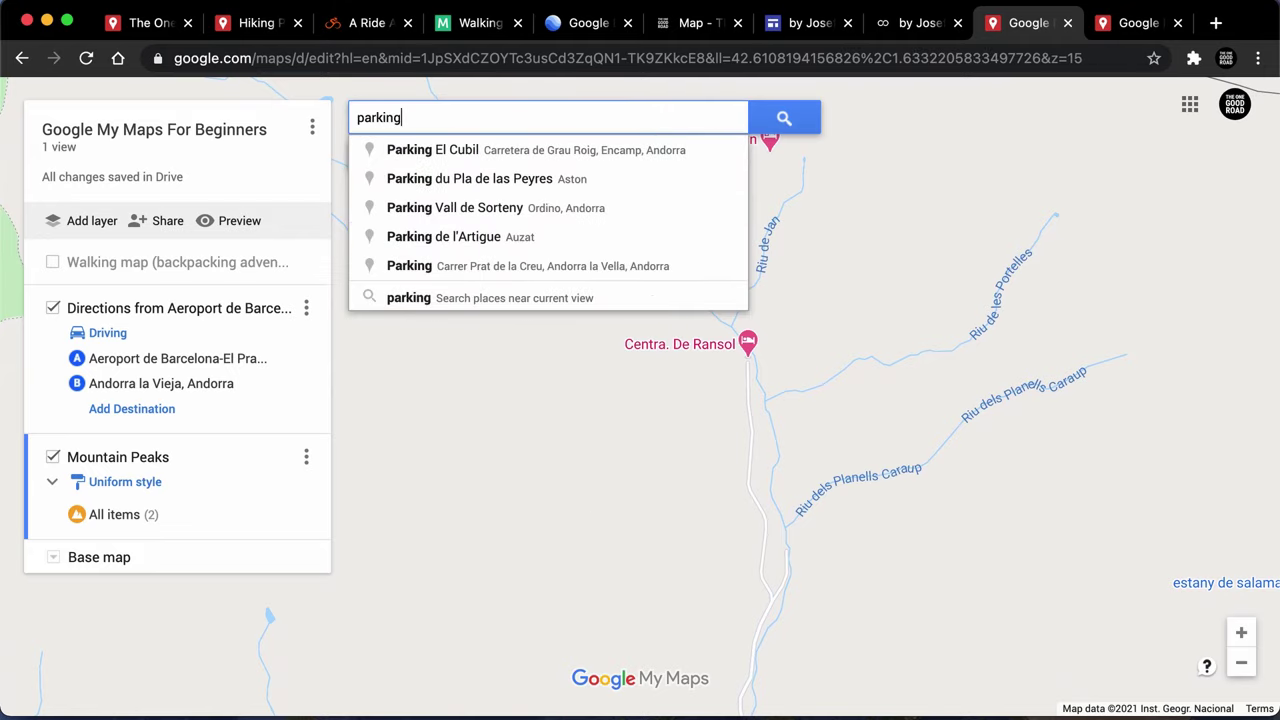
pyautogui.click(429, 299)
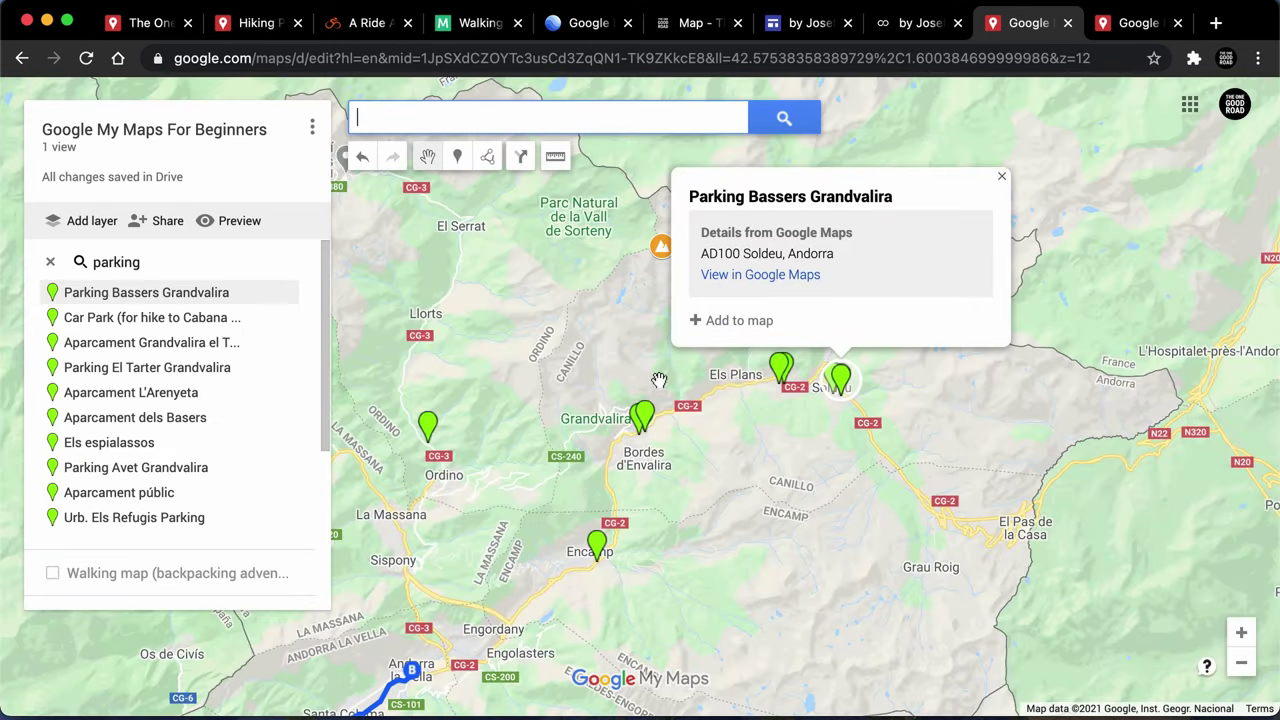
# - Change the base map to satellite imagery and close in on the car park at Centra. De Ransol
pyautogui.scroll(3, 659, 380)
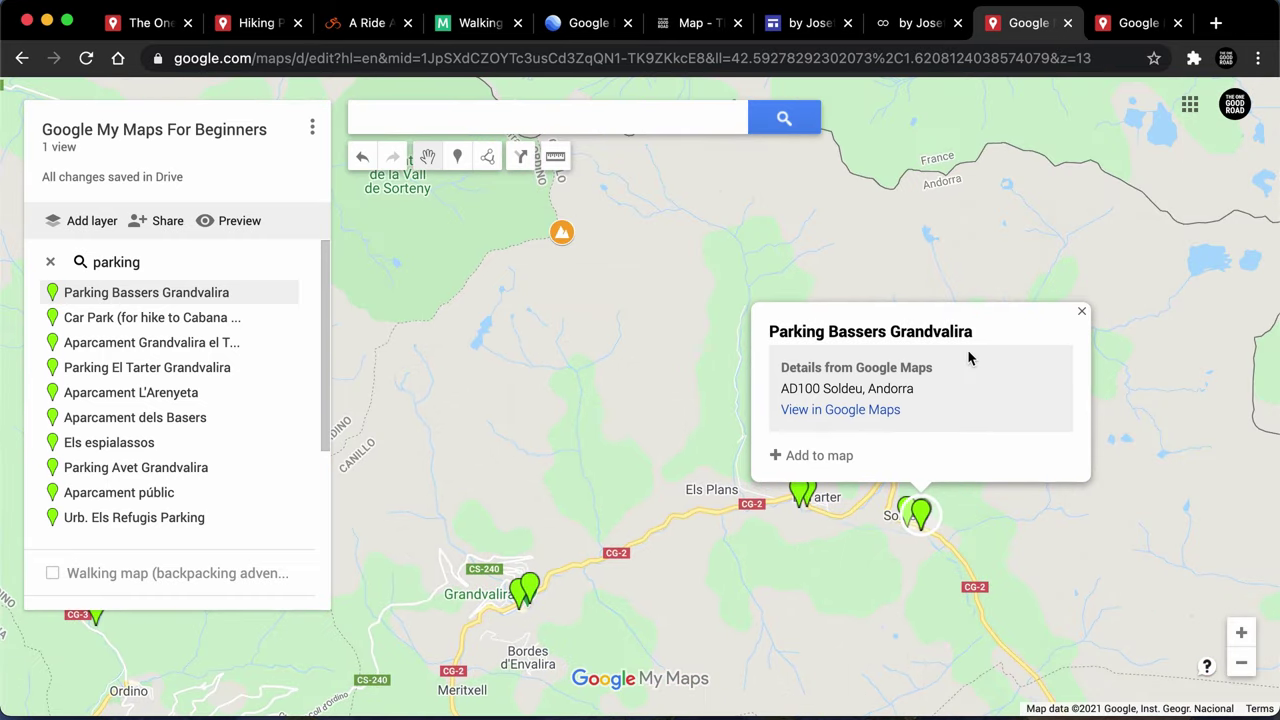
pyautogui.scroll(5, 631, 334)
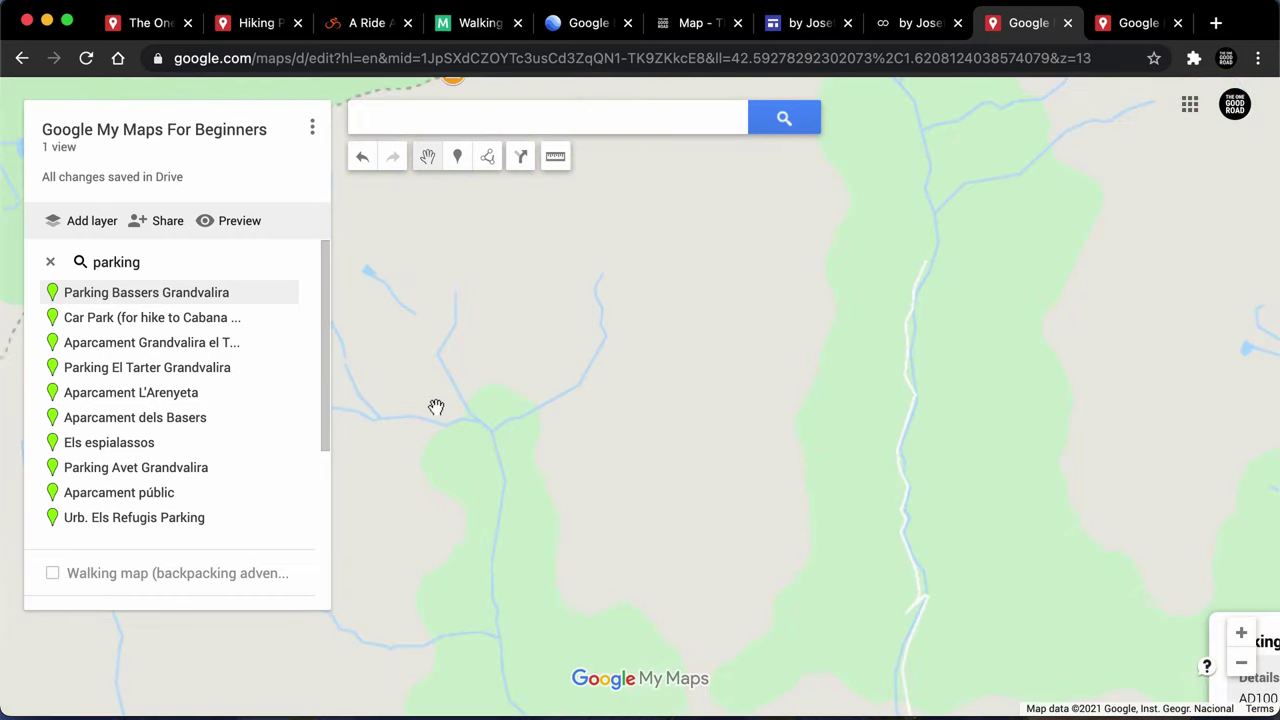
pyautogui.scroll(-3, 50, 585)
pyautogui.click(51, 596)
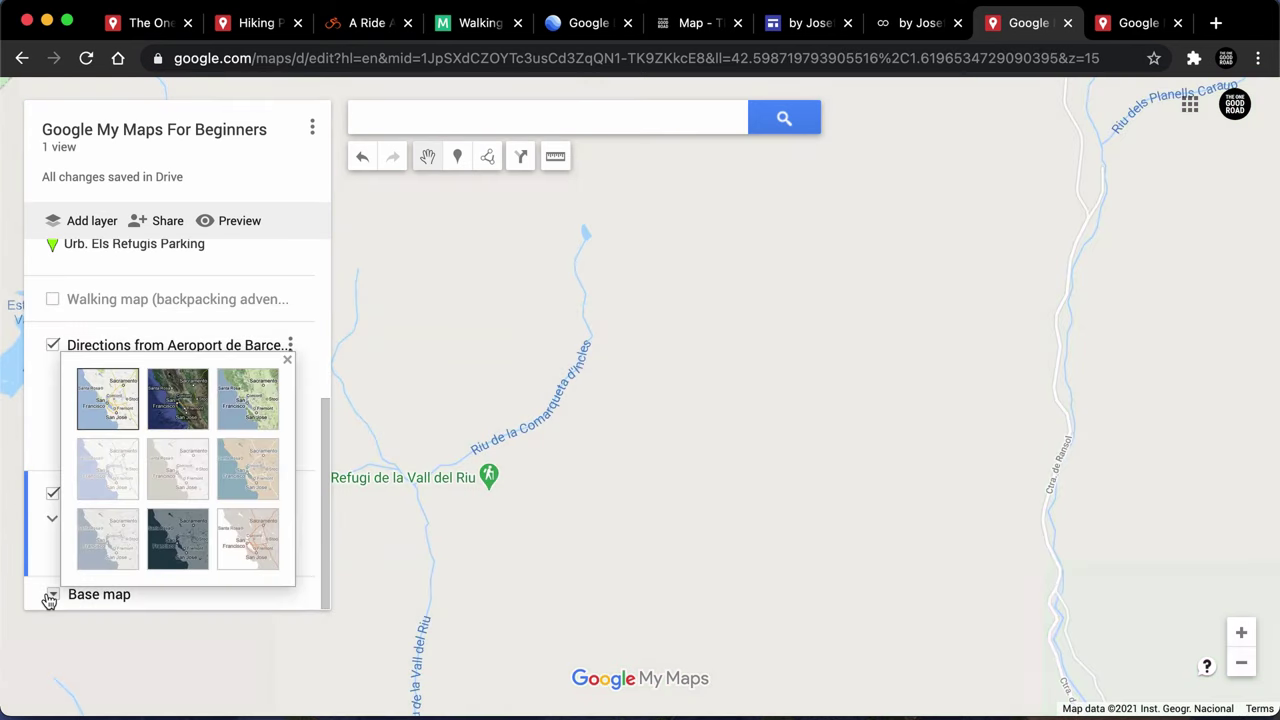
pyautogui.click(176, 428)
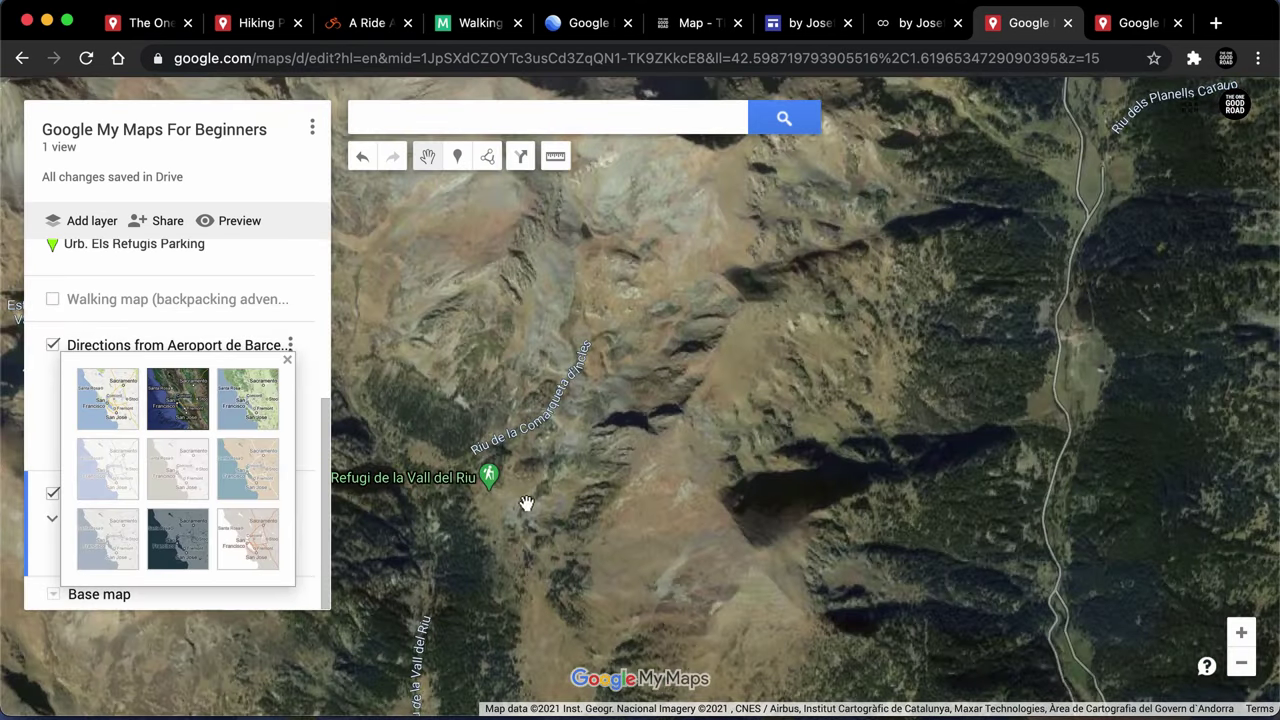
pyautogui.click(522, 518)
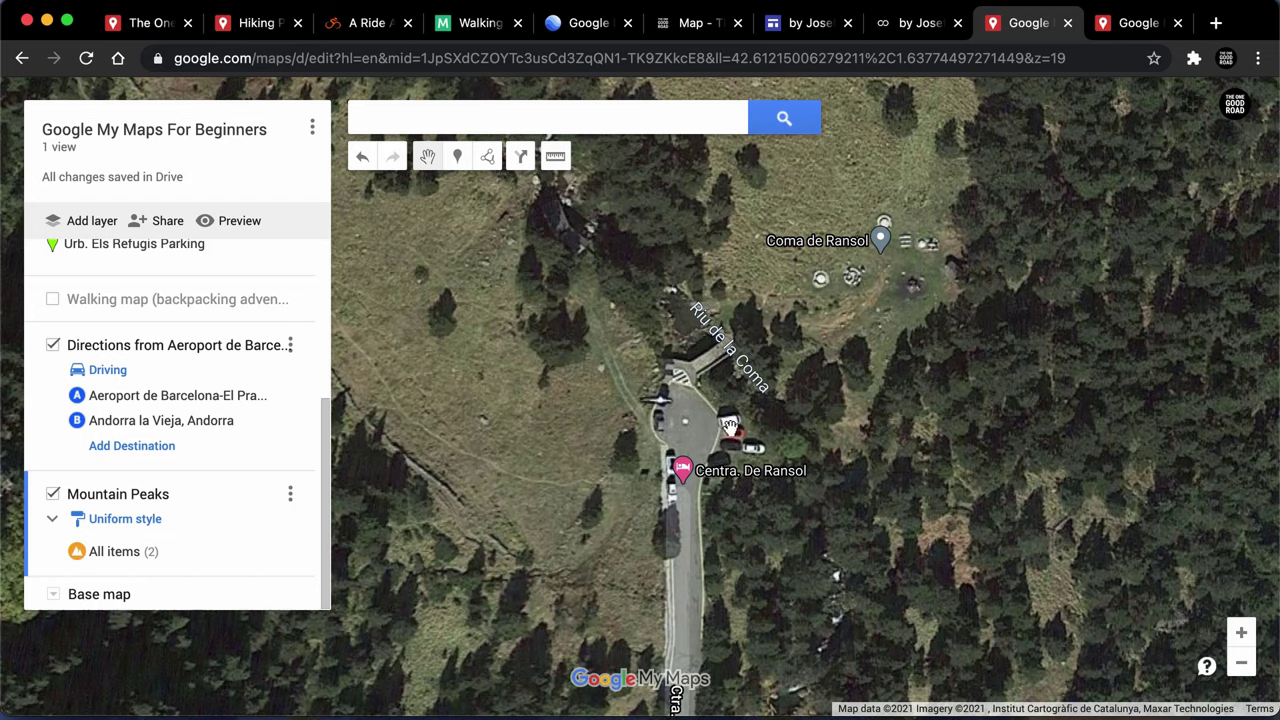
# - Place a marker on the car park turning circle beside Centra. De Ransol, without giving it a custom name
pyautogui.click(459, 157)
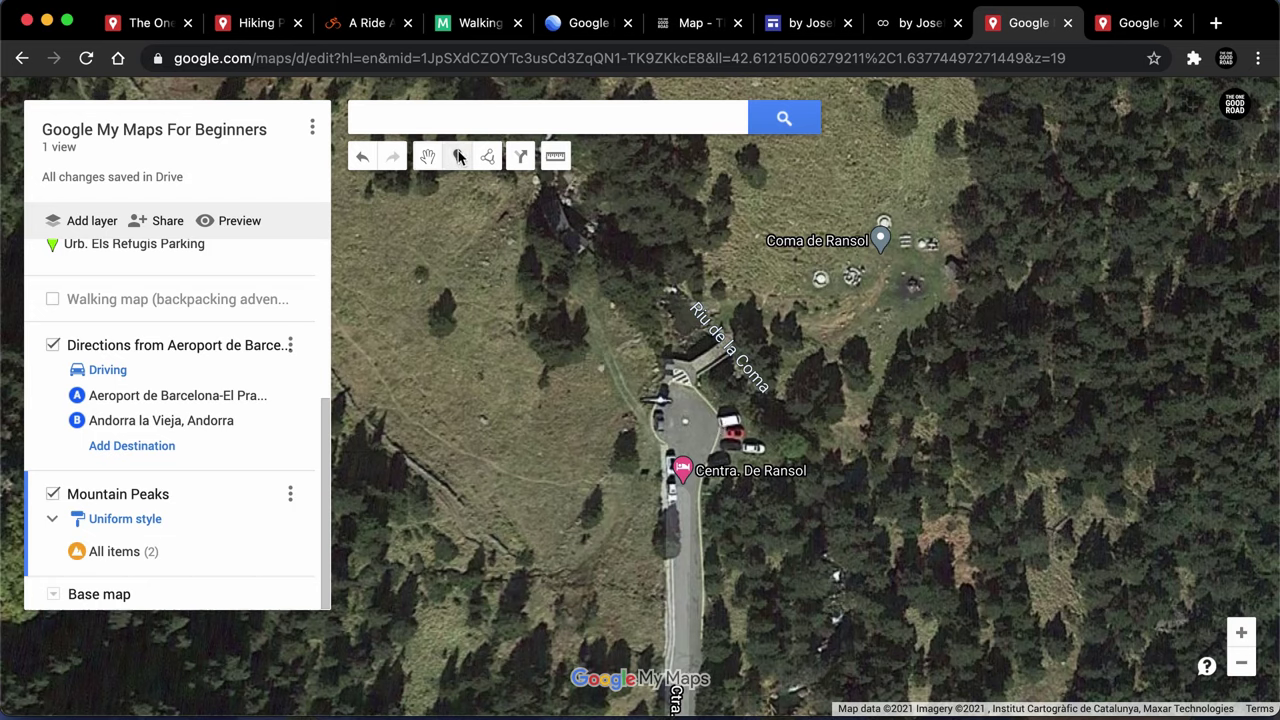
pyautogui.click(690, 432)
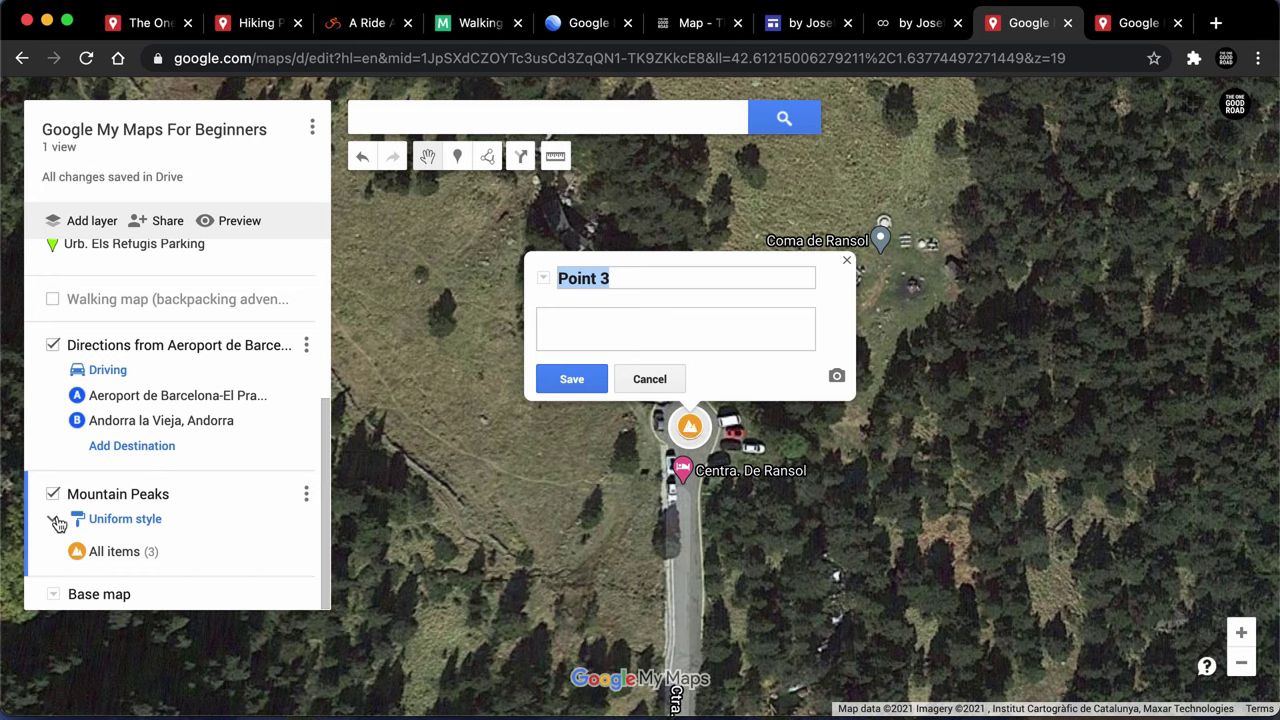
pyautogui.click(143, 556)
# - Expand the Mountain Peaks item list and add a new untitled layer, with Point 3 selected
pyautogui.click(52, 519)
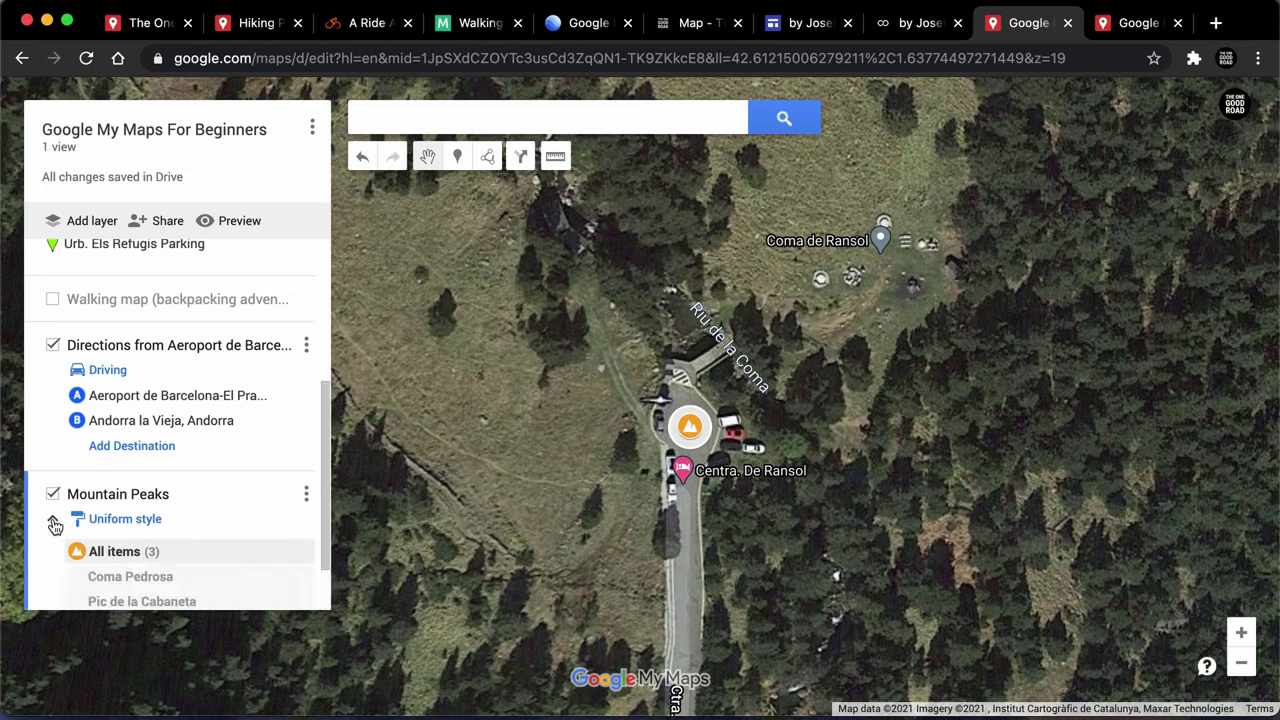
pyautogui.scroll(-1, 190, 502)
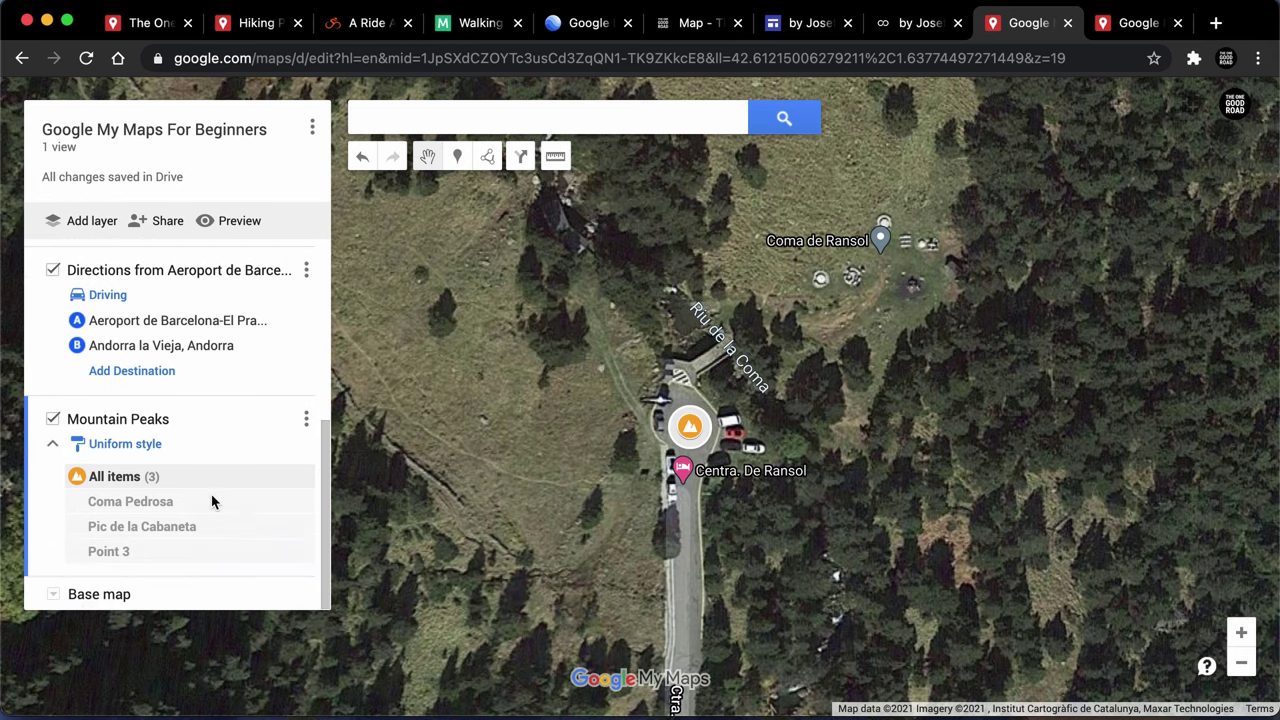
pyautogui.click(112, 551)
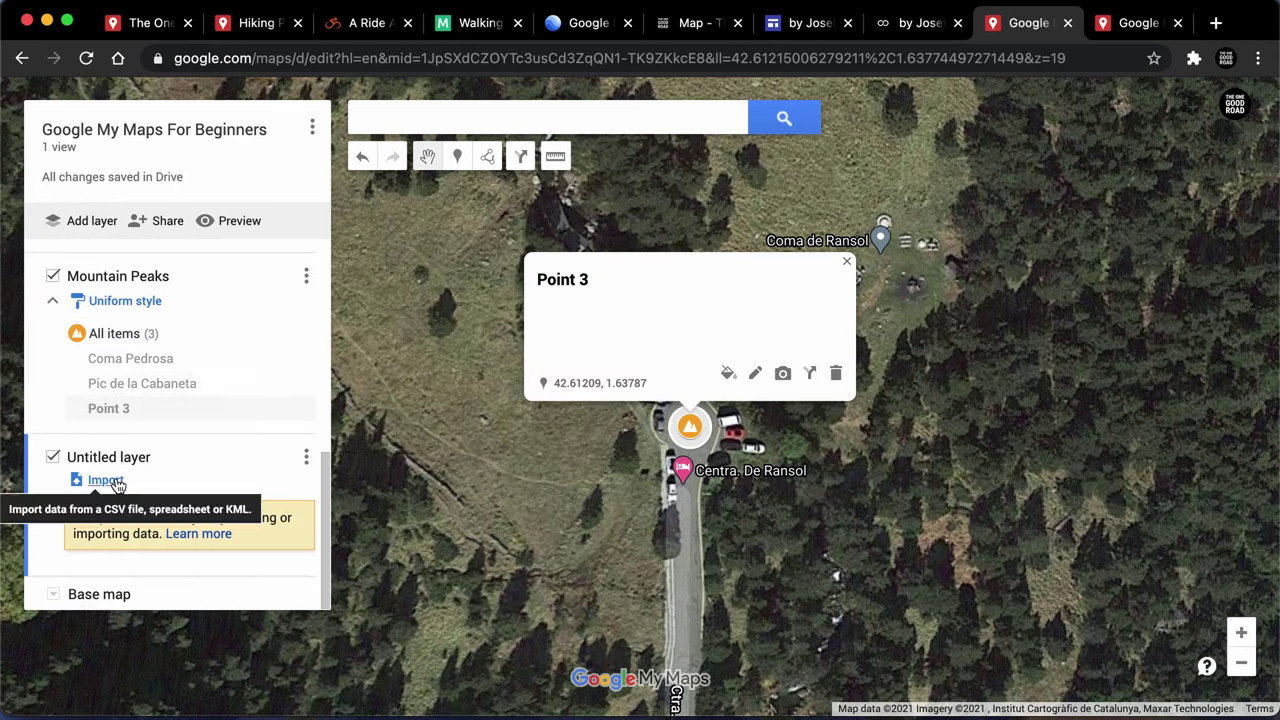
pyautogui.click(127, 407)
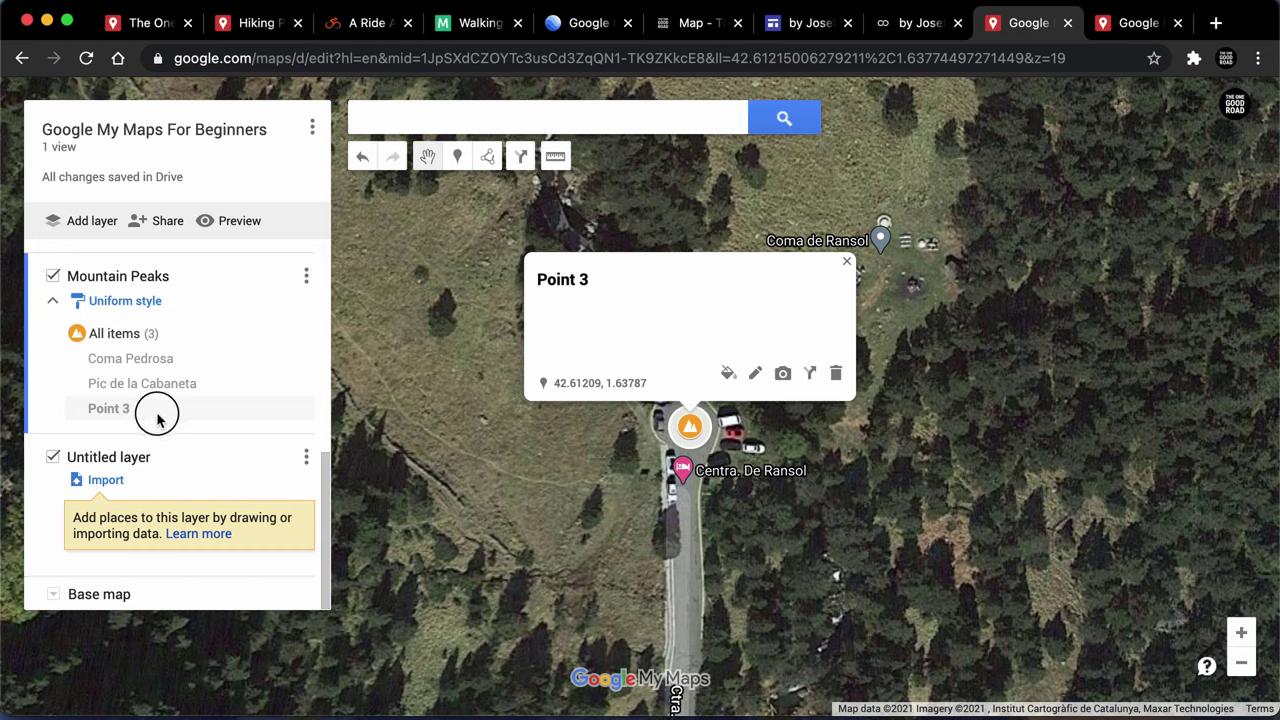
# - Group the Mountain Peaks places by Individual styles and move Point 3 into the untitled layer
pyautogui.click(95, 303)
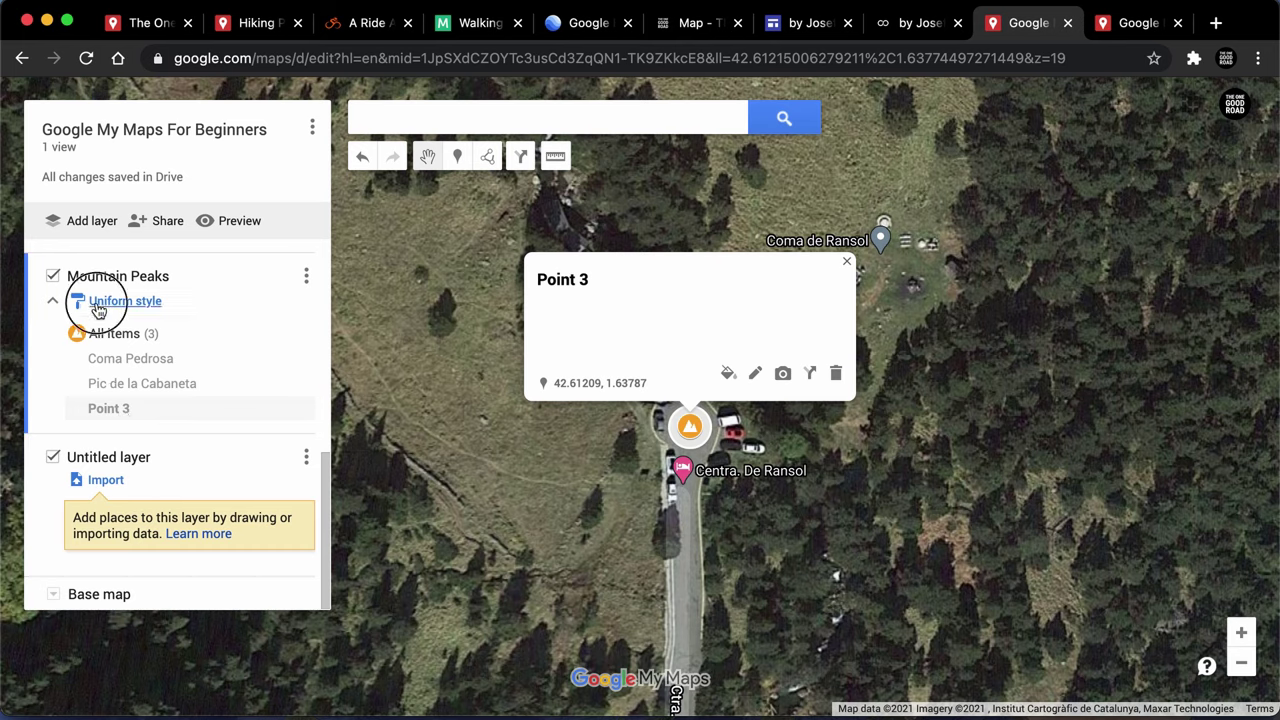
pyautogui.click(160, 310)
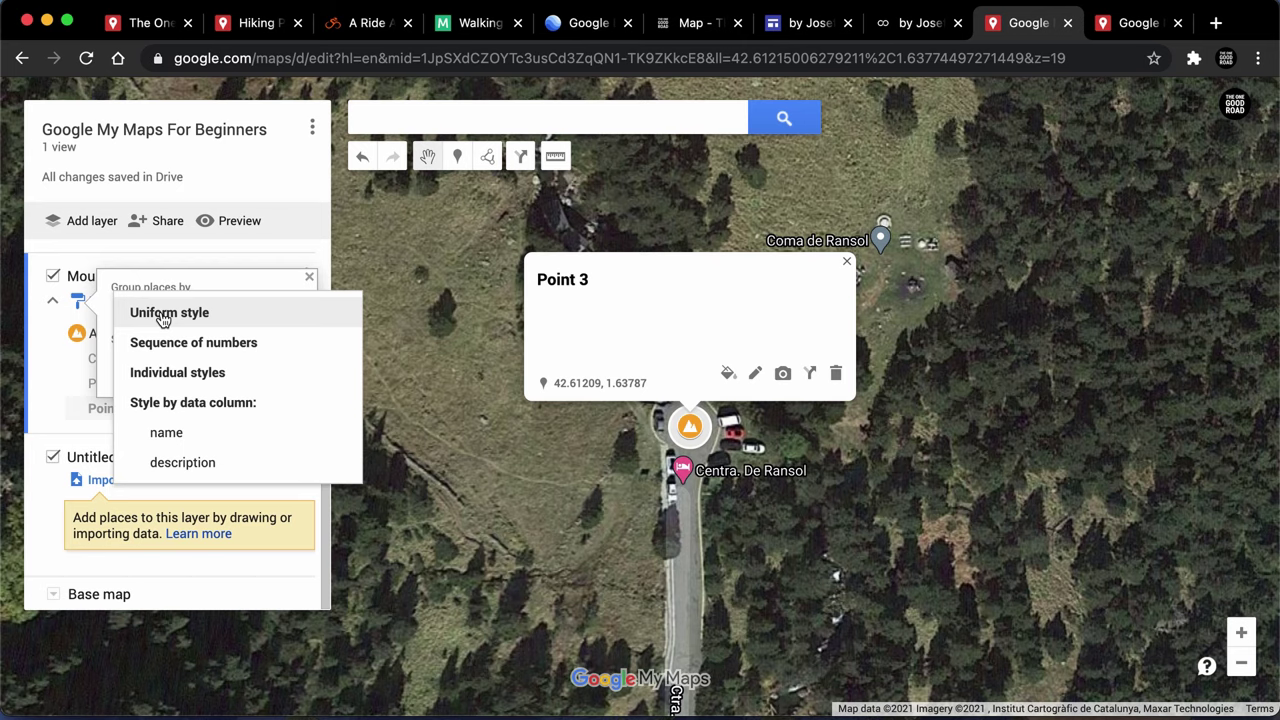
pyautogui.click(180, 376)
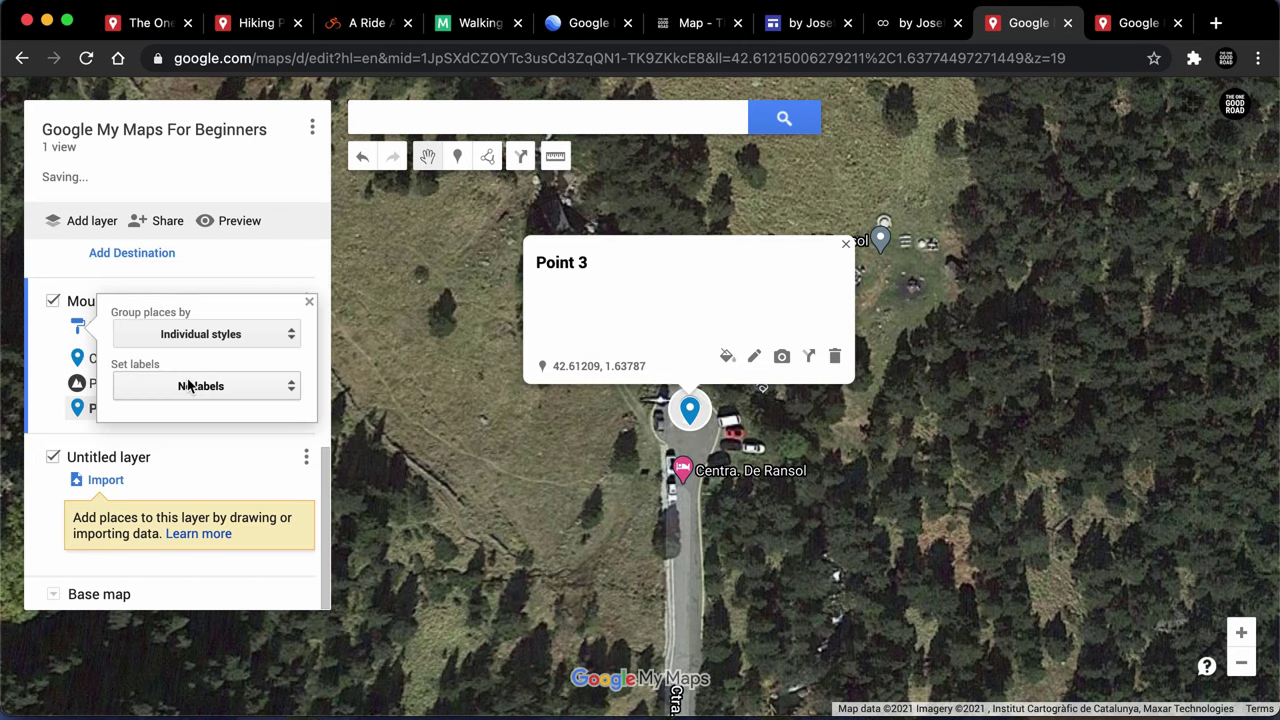
pyautogui.click(309, 301)
pyautogui.moveTo(105, 412); pyautogui.dragTo(150, 510)
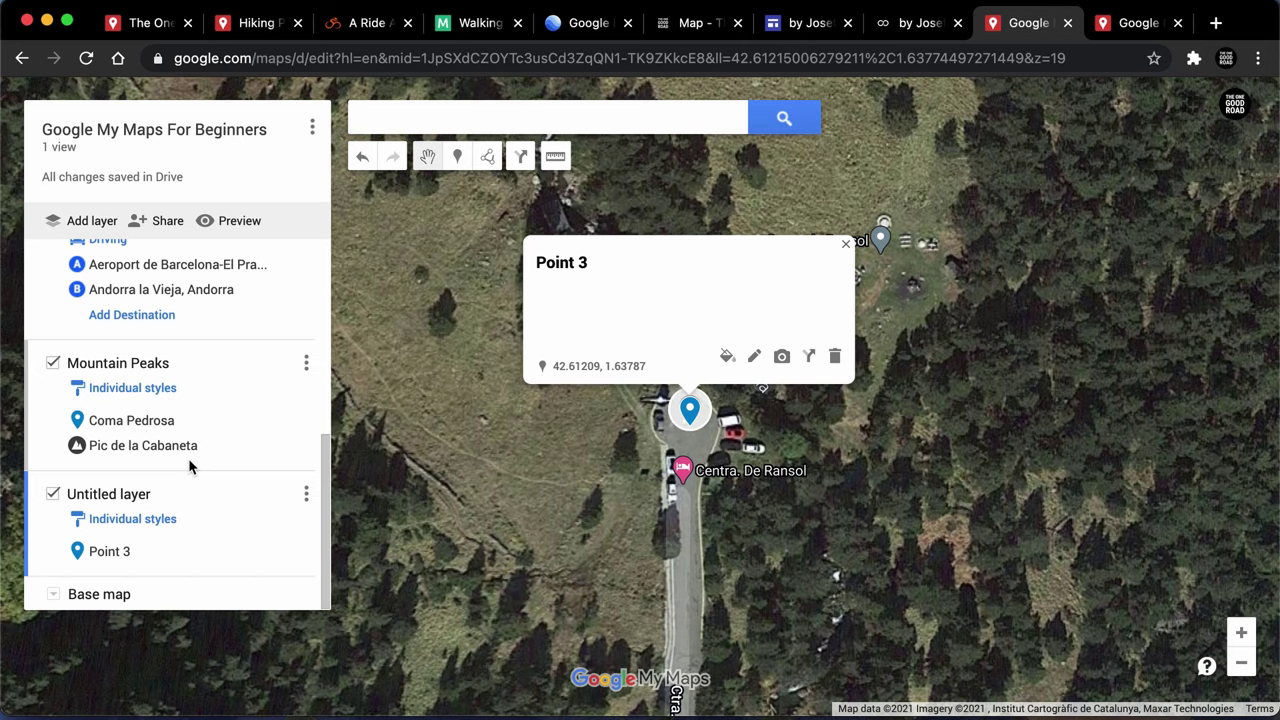
# - Go to the Hiking Pyrenees map and look through the routes listed in its Grand Tours layer
pyautogui.click(240, 30)
pyautogui.scroll(-5, 245, 437)
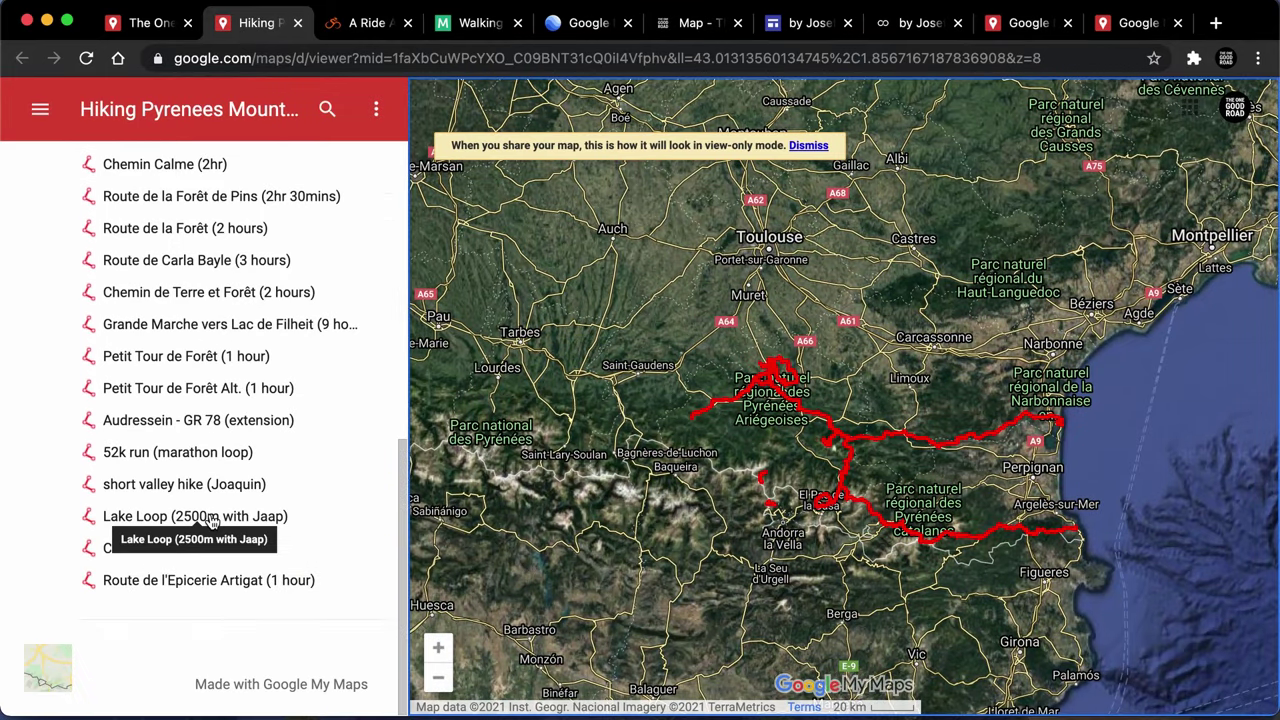
pyautogui.scroll(6, 212, 522)
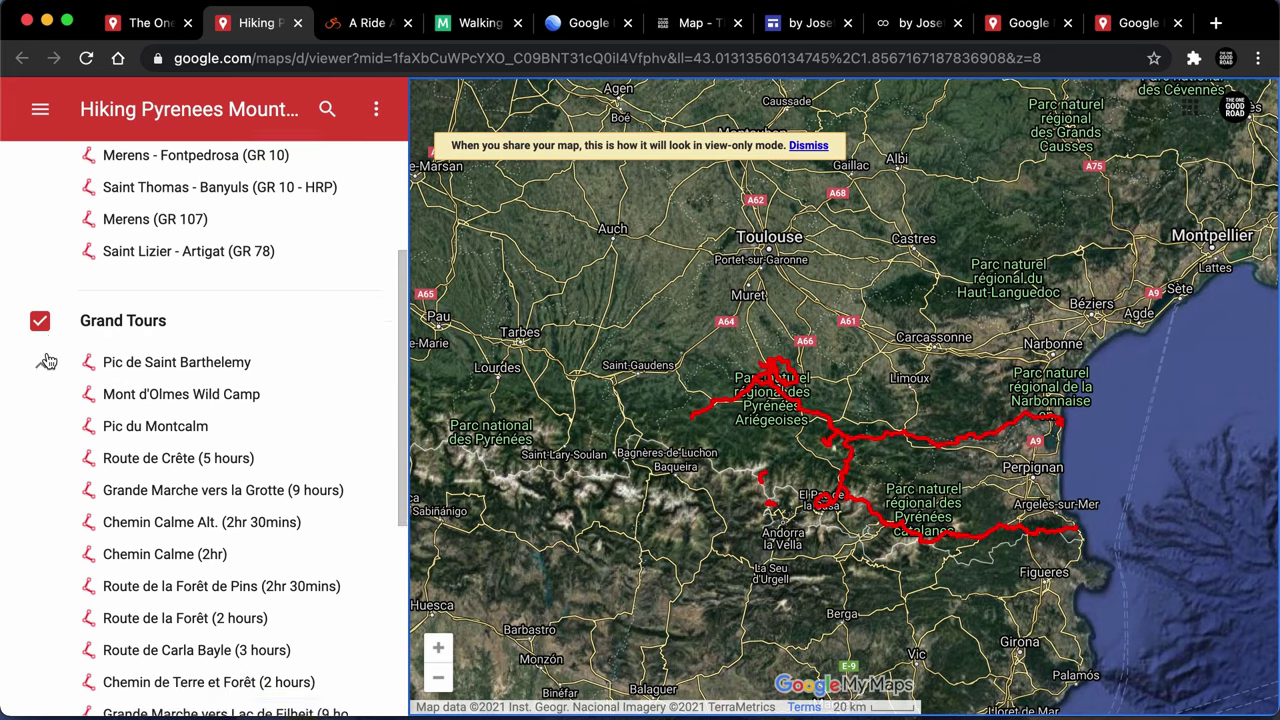
pyautogui.scroll(-3, 47, 360)
pyautogui.scroll(1, 47, 360)
pyautogui.scroll(-1, 47, 360)
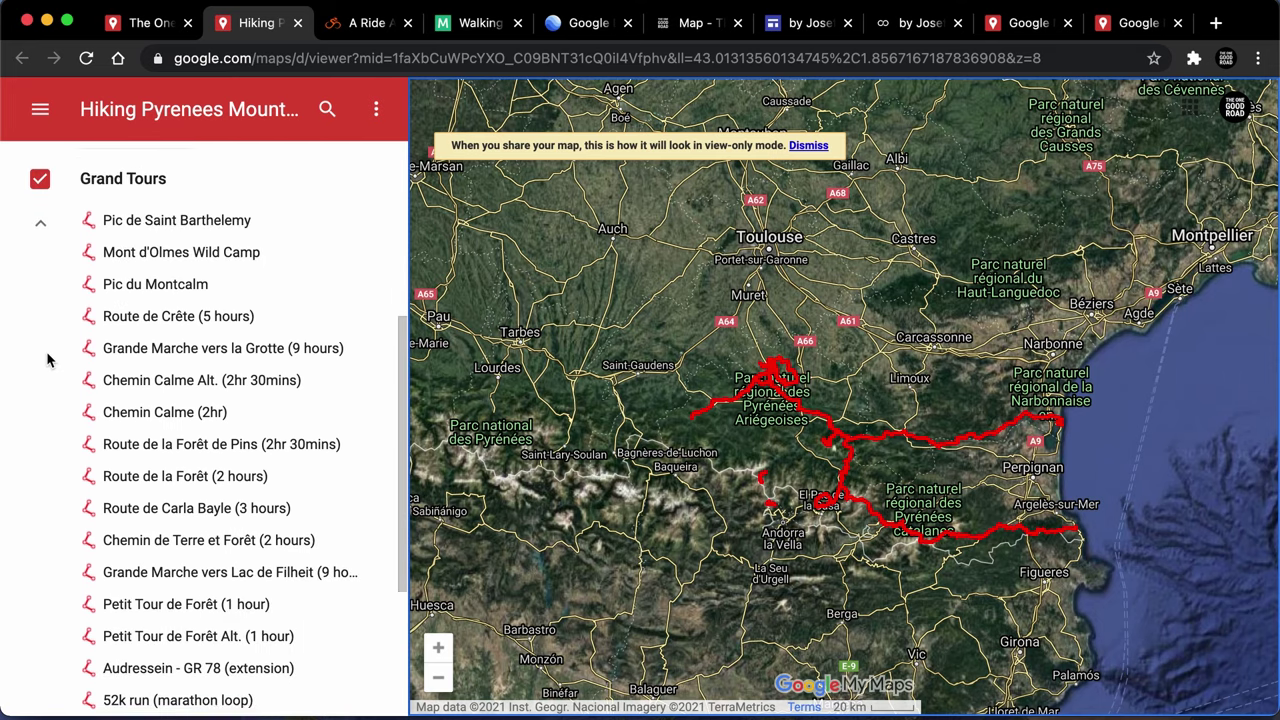
pyautogui.scroll(-1, 47, 360)
pyautogui.scroll(2, 47, 360)
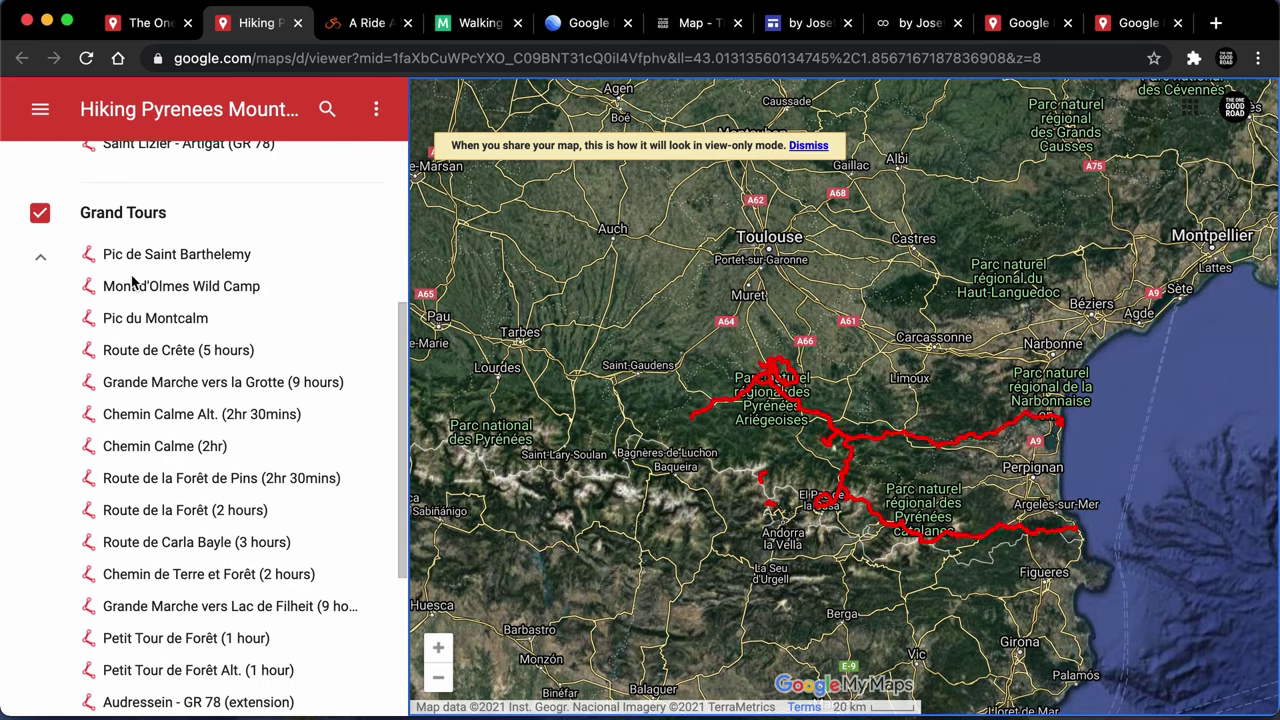
# - Hide the Grand Tours layer, show it again, and review how the two route layers are organised
pyautogui.click(39, 222)
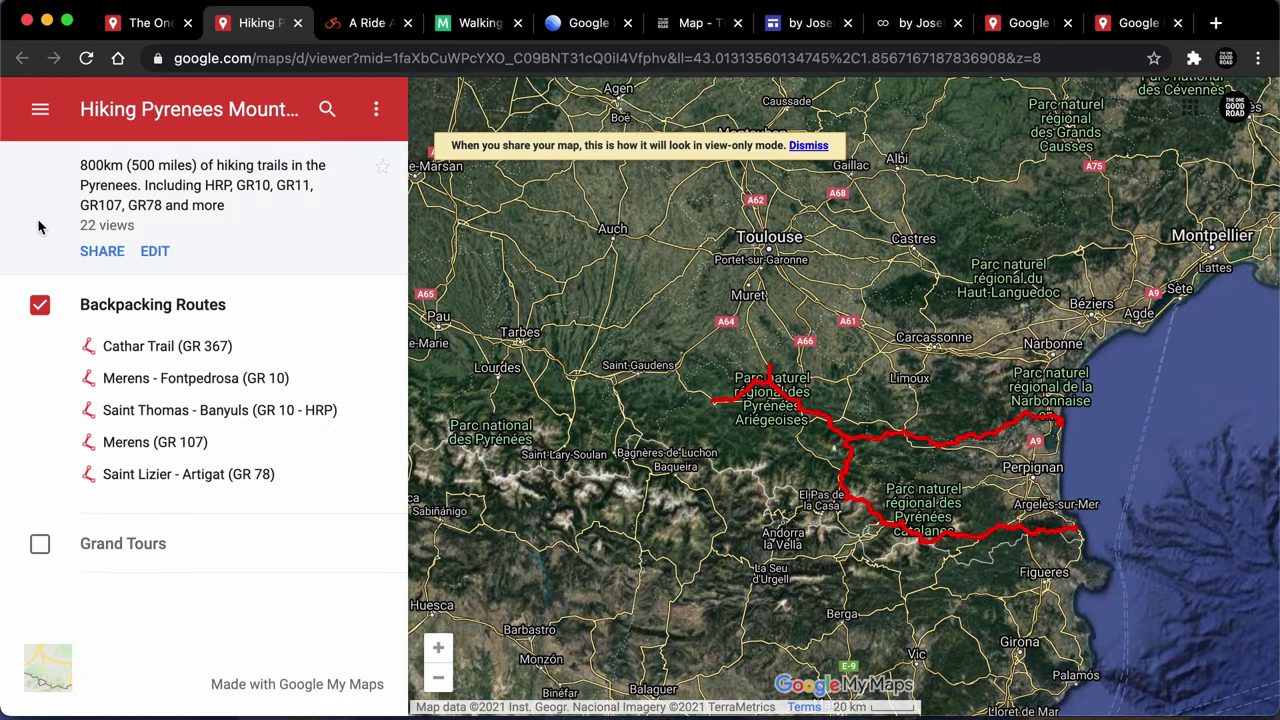
pyautogui.click(40, 547)
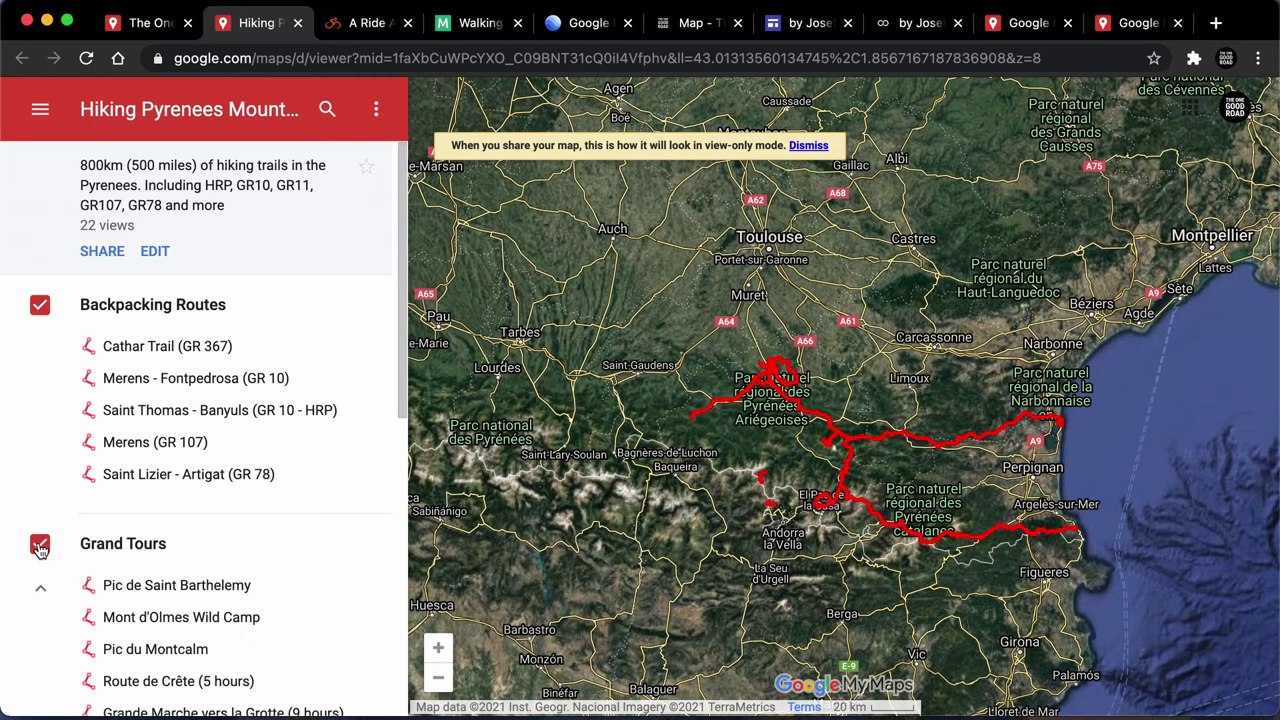
pyautogui.scroll(-2, 167, 490)
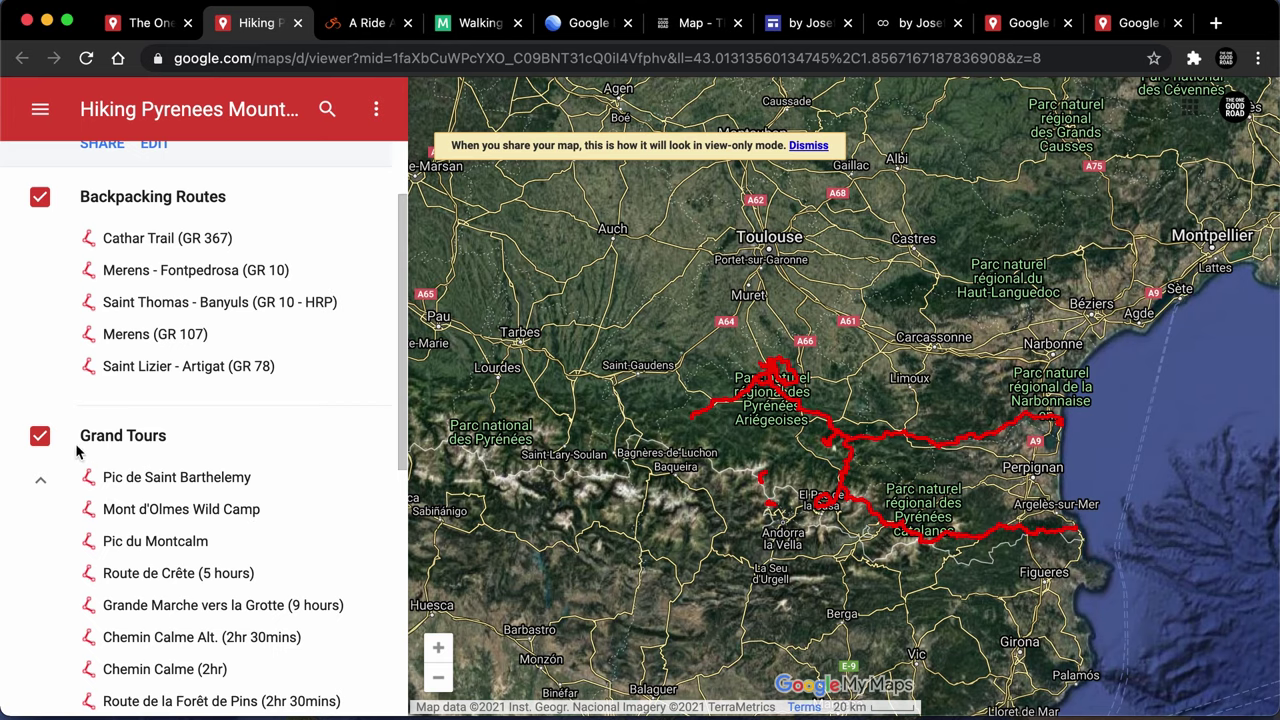
pyautogui.scroll(-2, 77, 452)
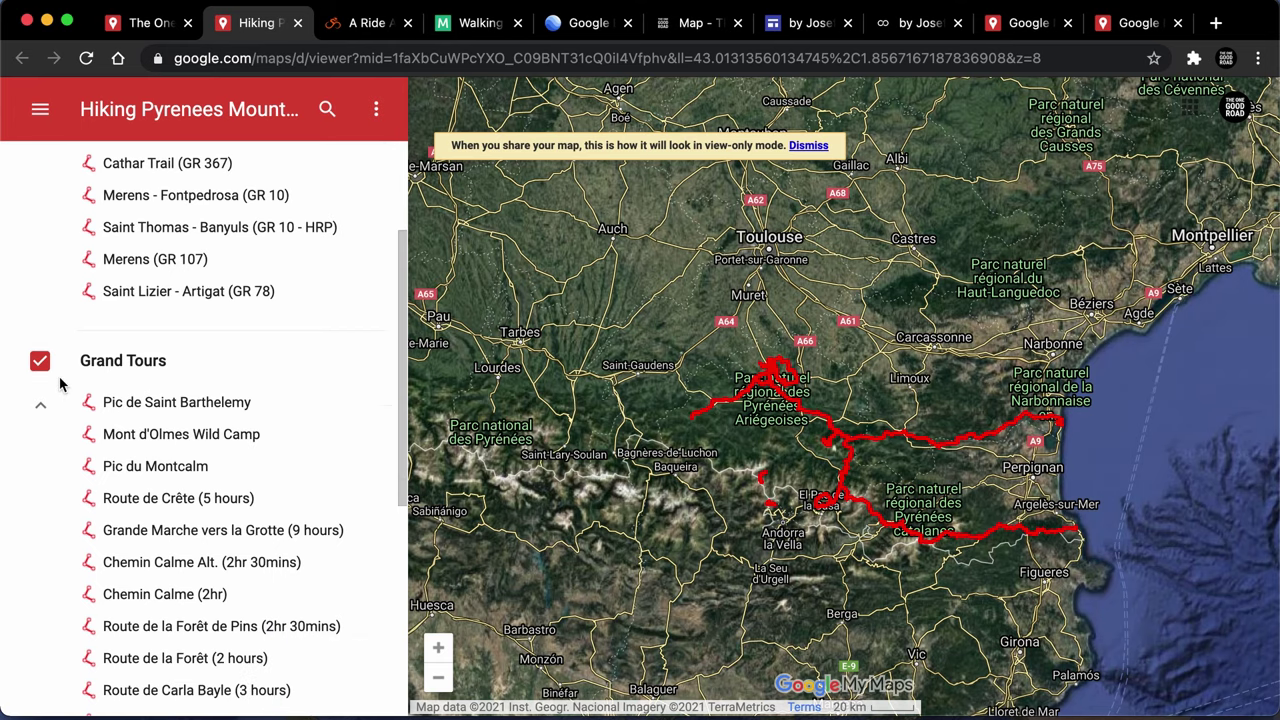
# - Return to the Google My Maps For Beginners map and give Point 3 a black parking icon
pyautogui.scroll(-2, 94, 366)
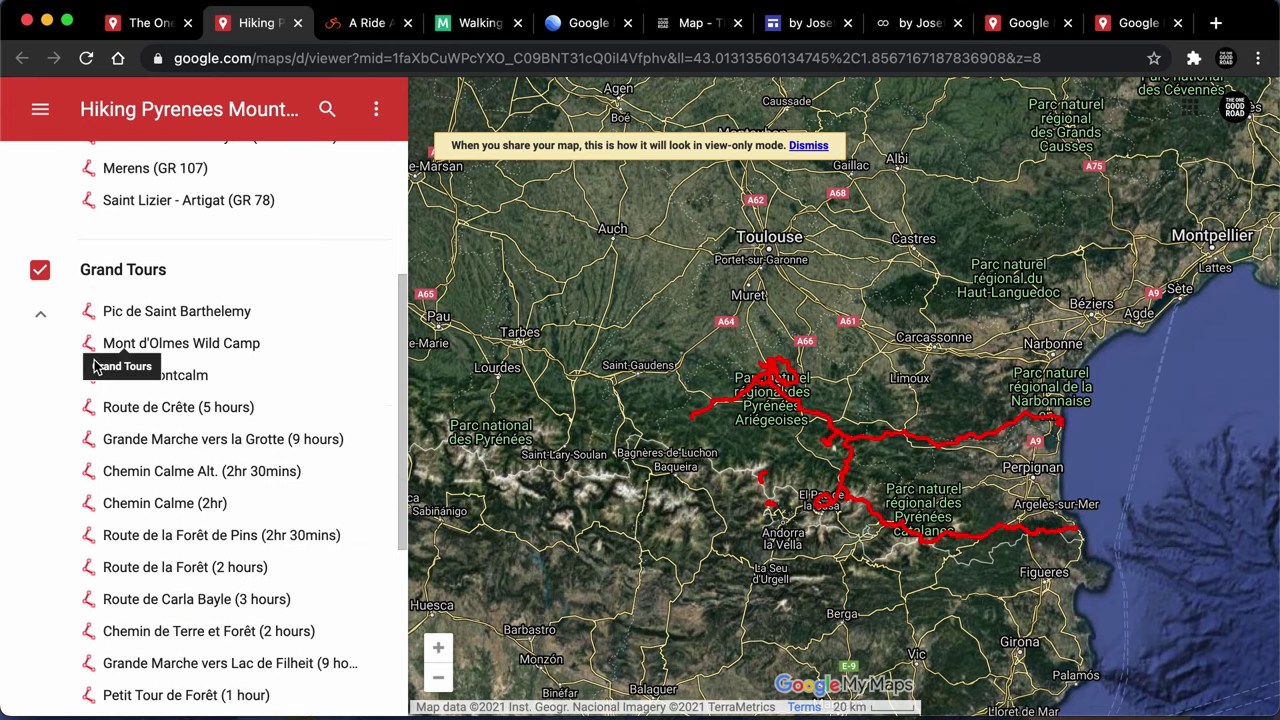
pyautogui.click(1008, 23)
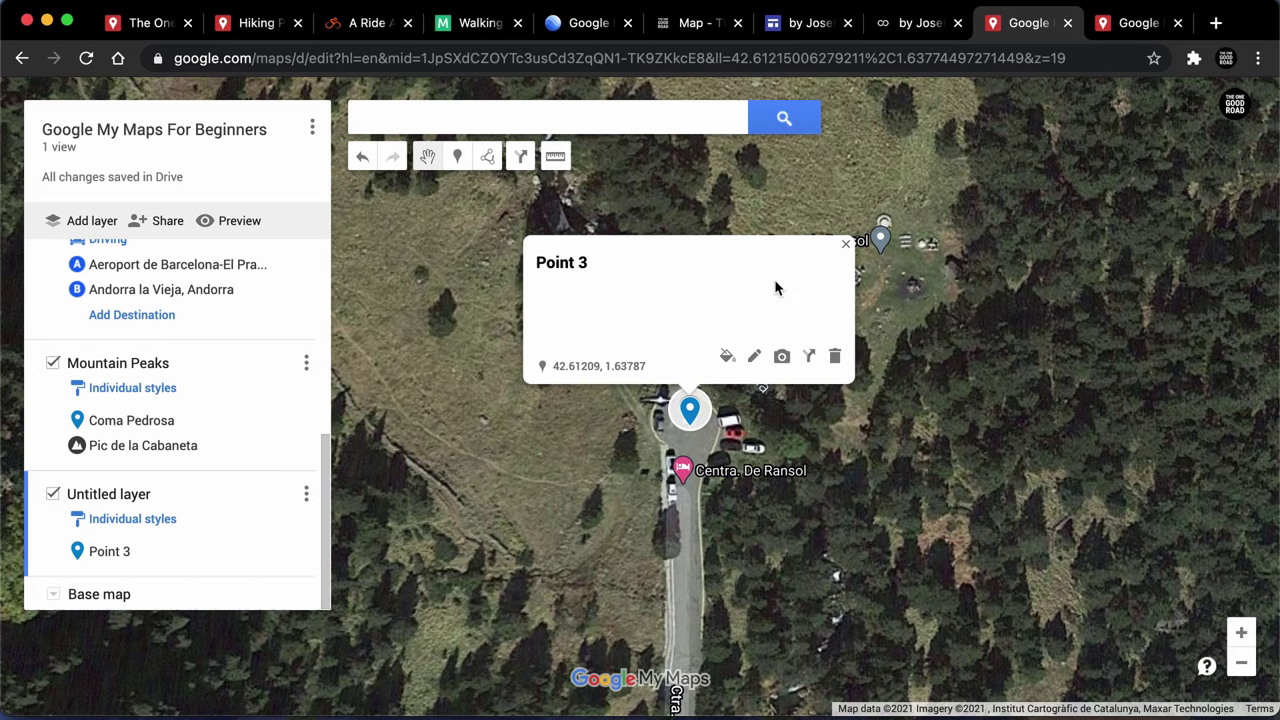
pyautogui.click(727, 357)
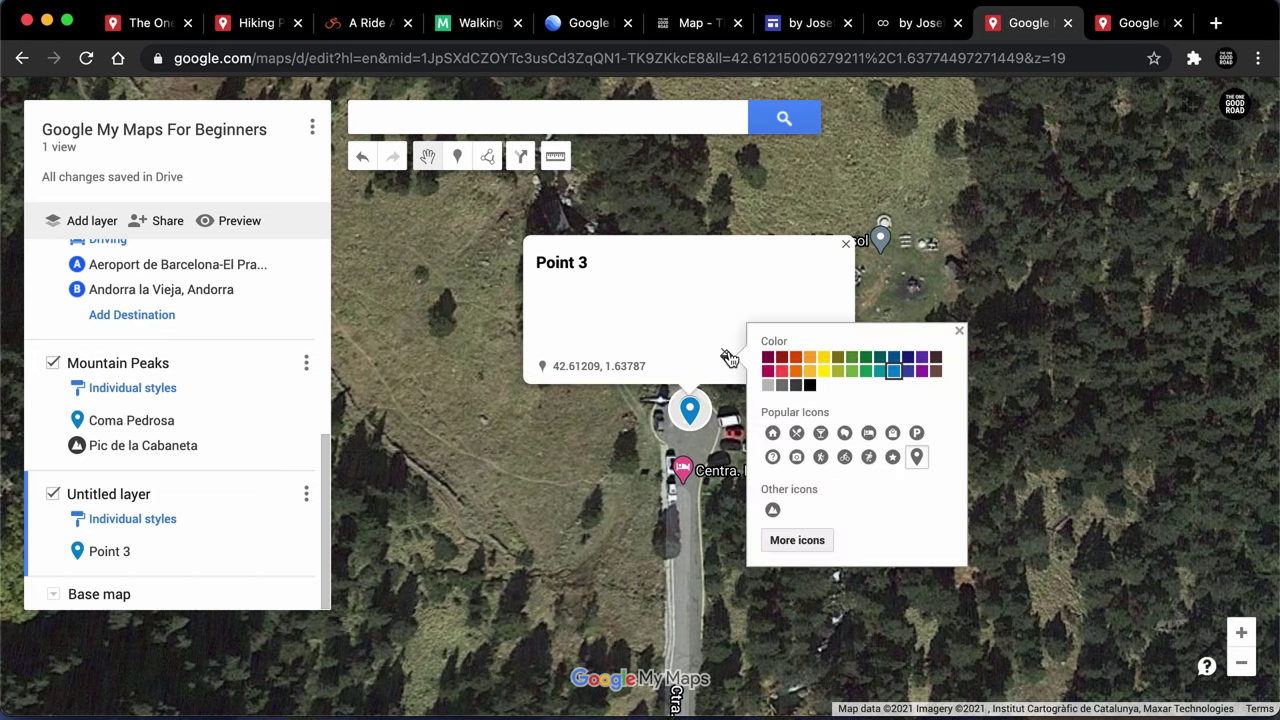
pyautogui.click(914, 436)
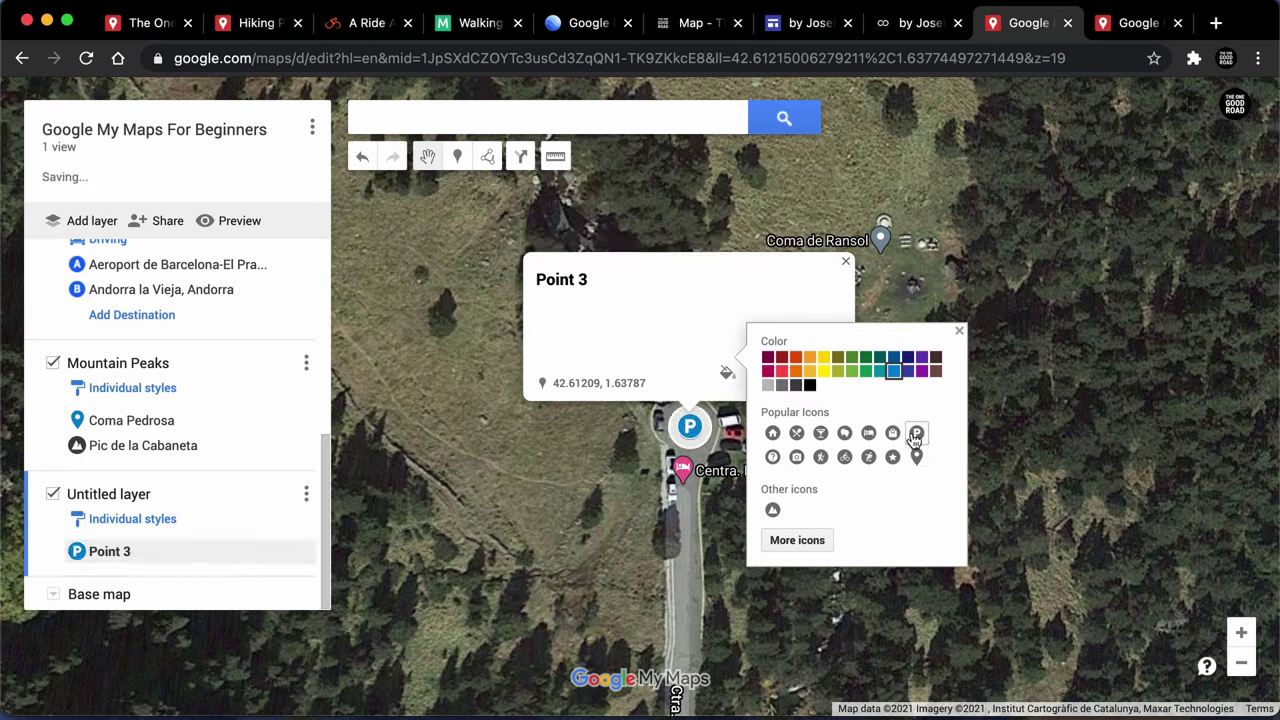
pyautogui.click(811, 388)
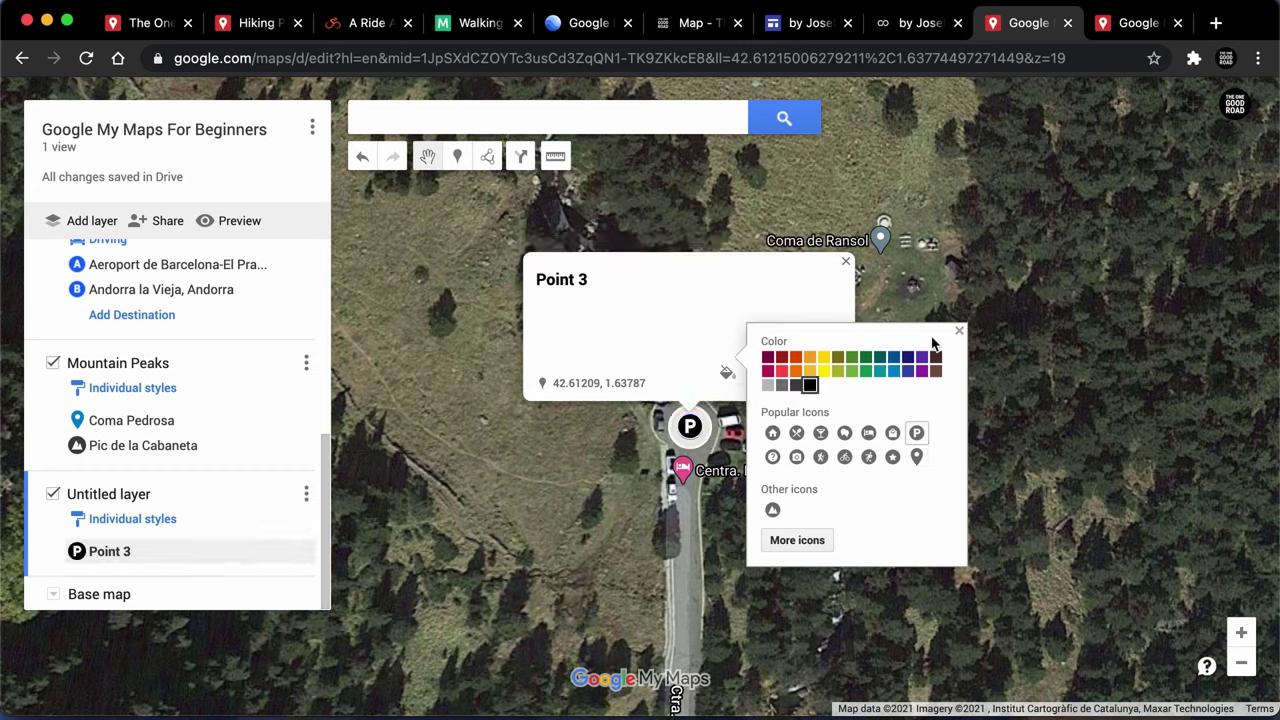
pyautogui.click(958, 332)
pyautogui.click(846, 262)
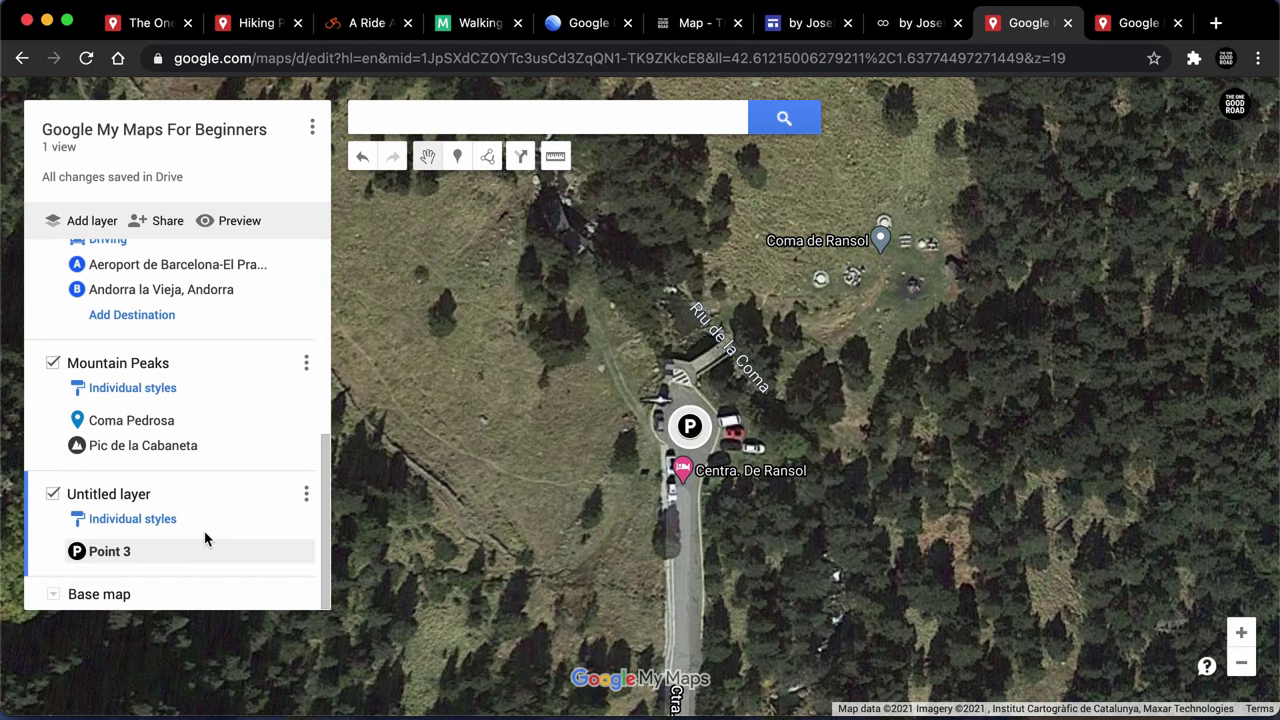
# - Rename the untitled layer containing Point 3 to "Parking"
pyautogui.click(138, 500)
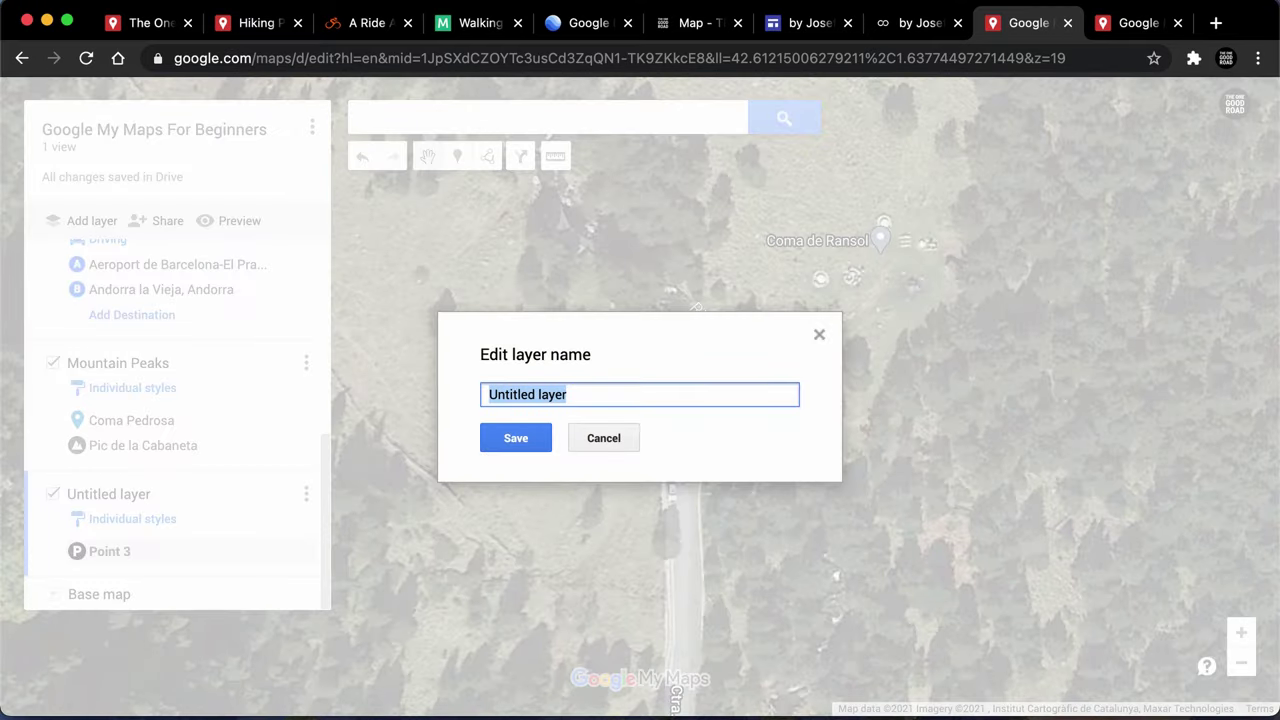
pyautogui.write('Pr')
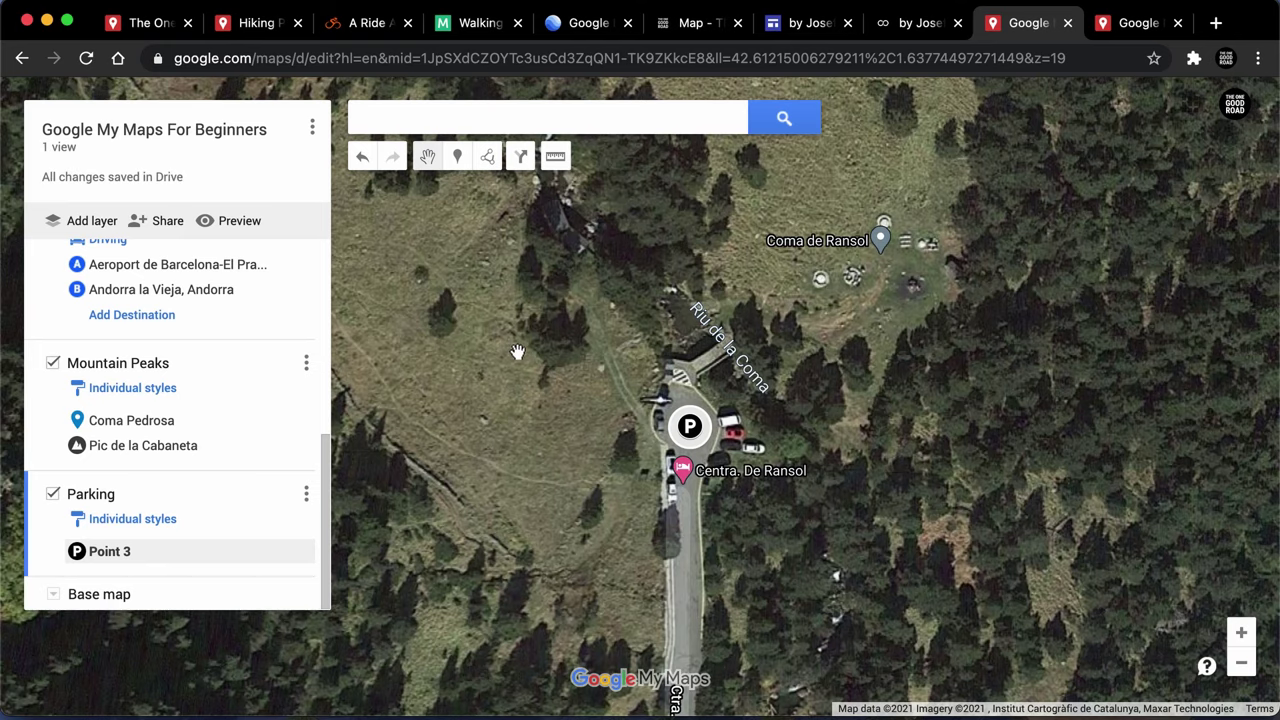
pyautogui.scroll(-7, 517, 352)
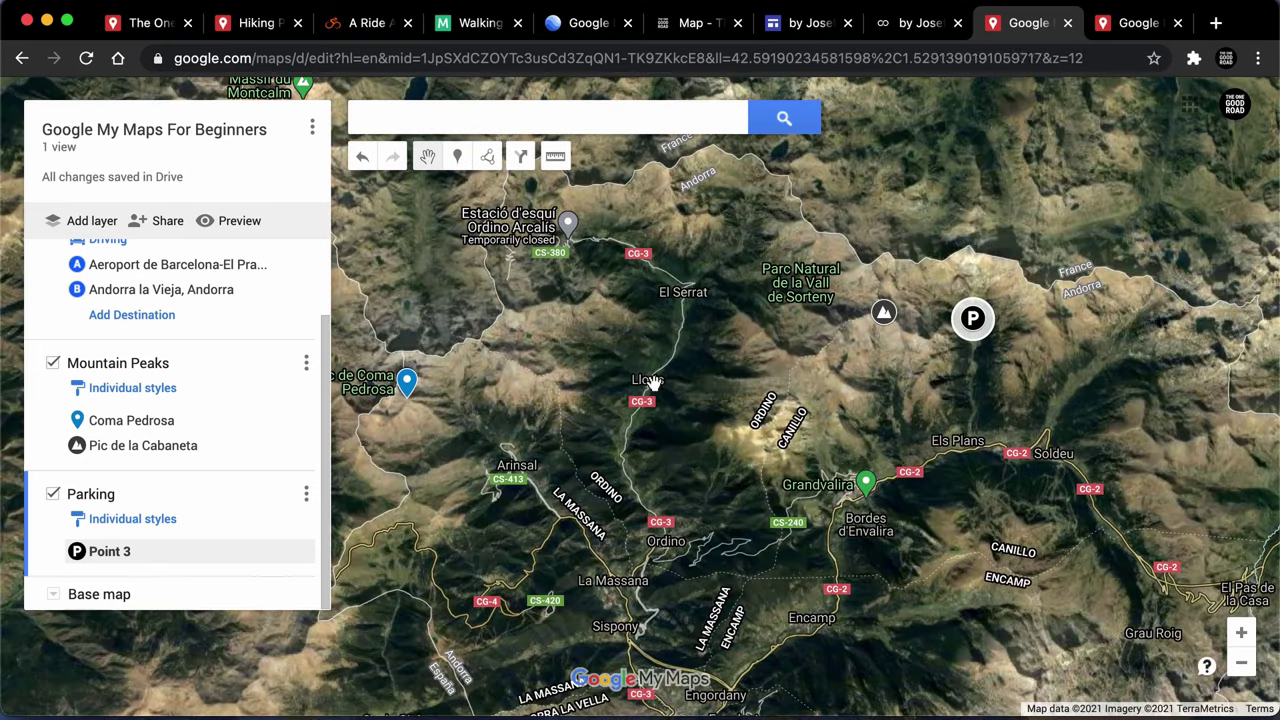
# - Group the Mountain Peaks places by Uniform style so both peaks share one marker
pyautogui.click(136, 390)
pyautogui.click(138, 395)
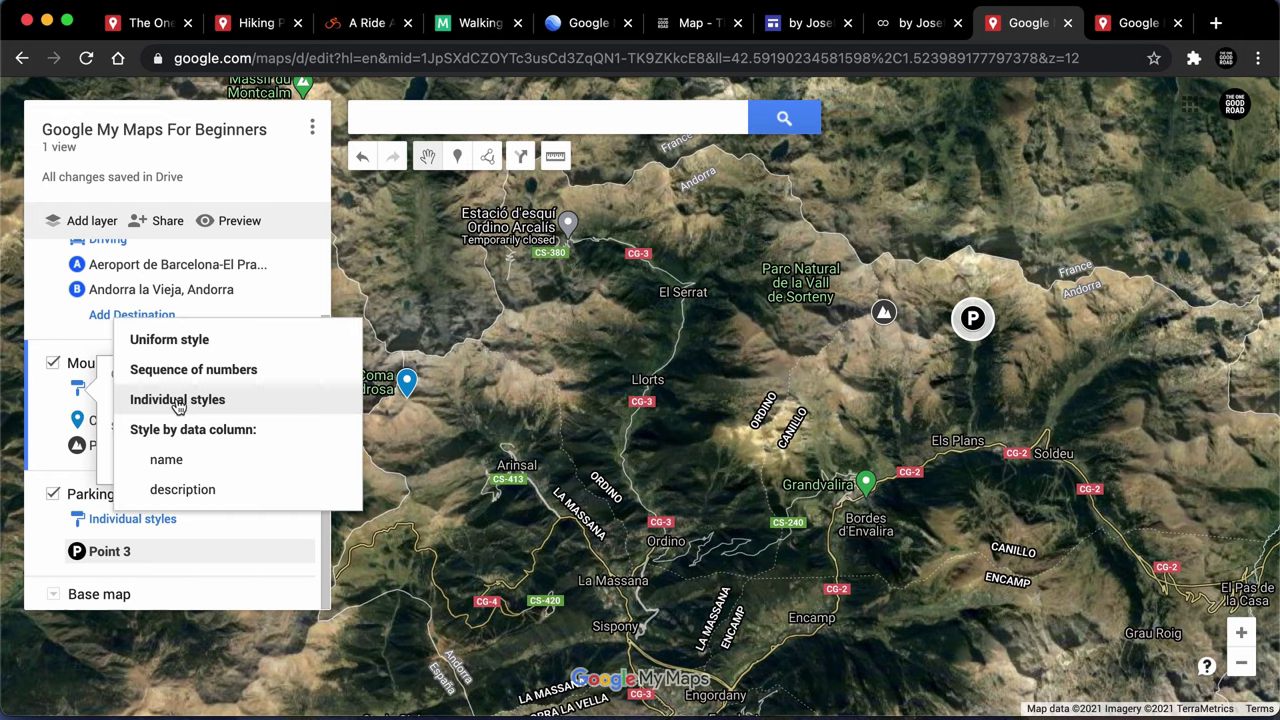
pyautogui.click(204, 353)
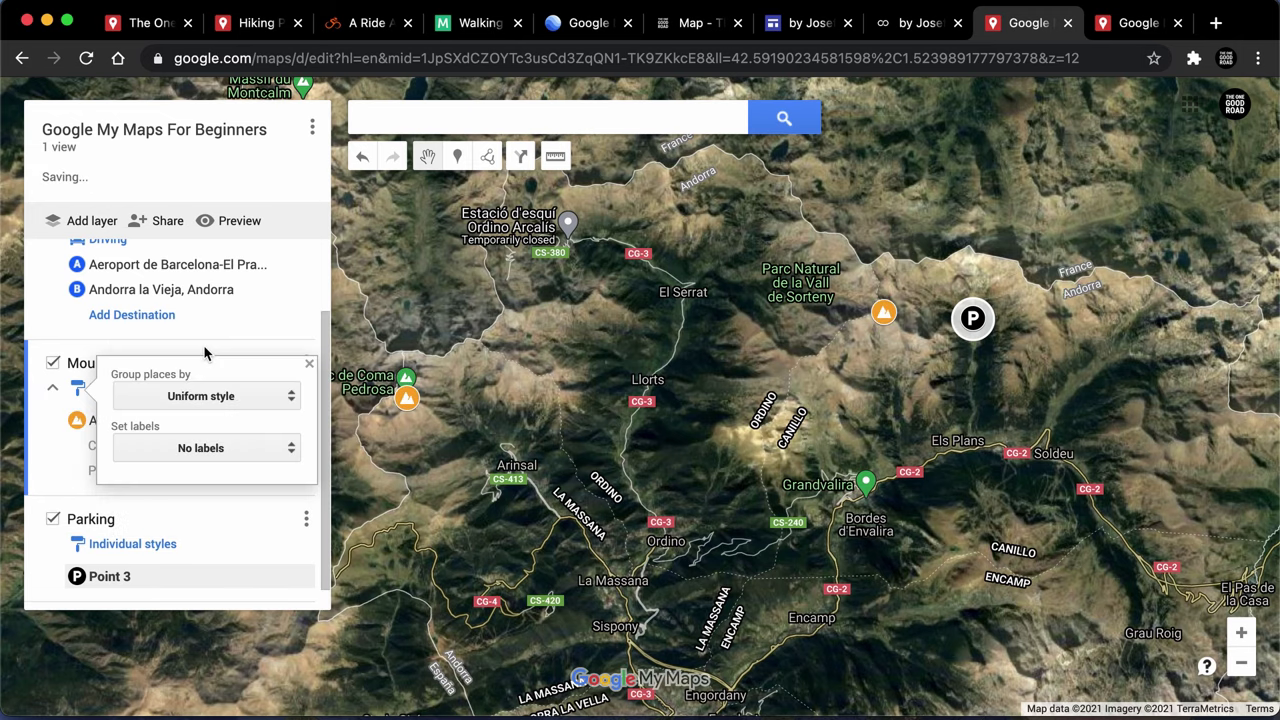
pyautogui.click(309, 364)
pyautogui.scroll(-1, 198, 533)
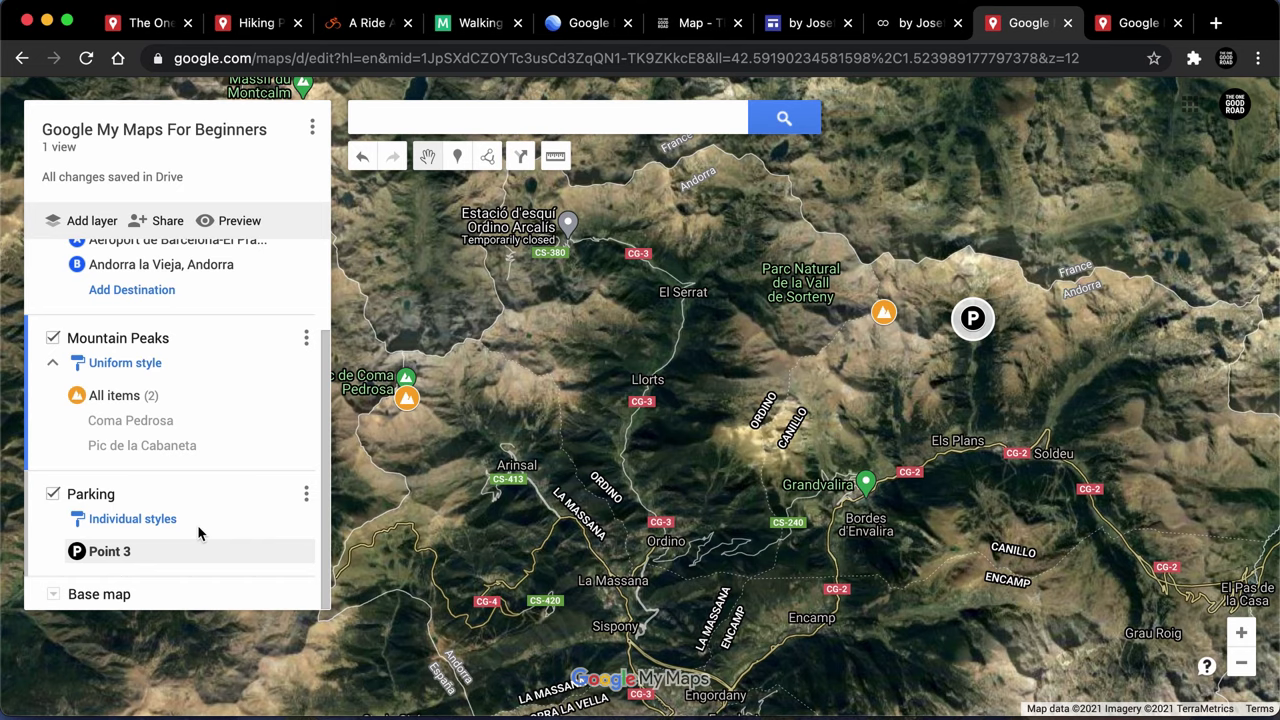
# - Try the standard road base map, and switch the base map to the green shaded-relief terrain style
pyautogui.click(53, 594)
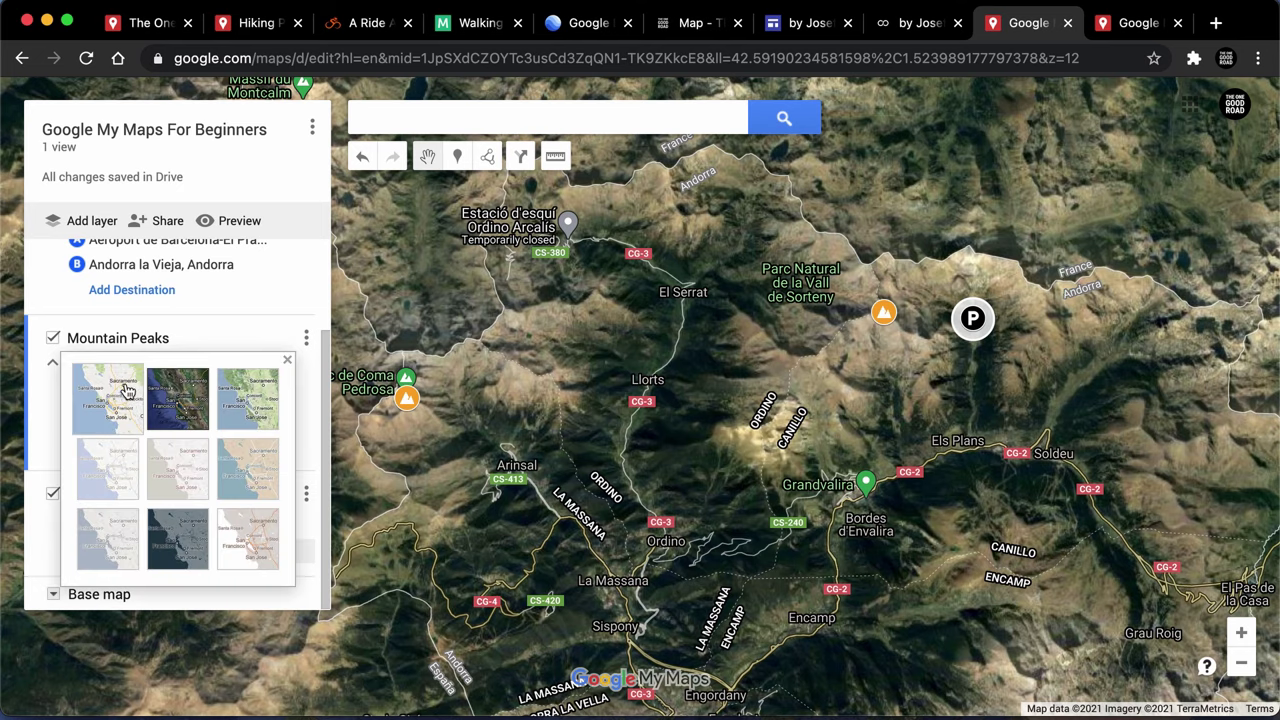
pyautogui.click(127, 392)
pyautogui.click(264, 402)
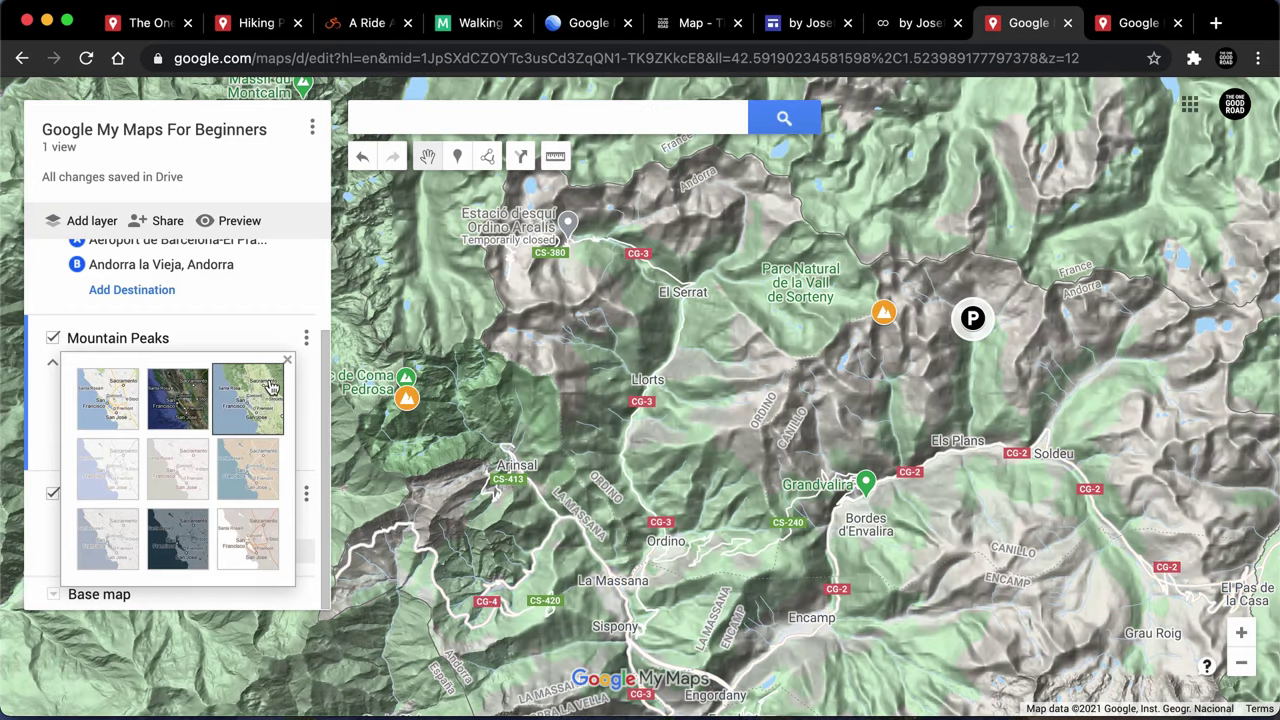
pyautogui.click(287, 360)
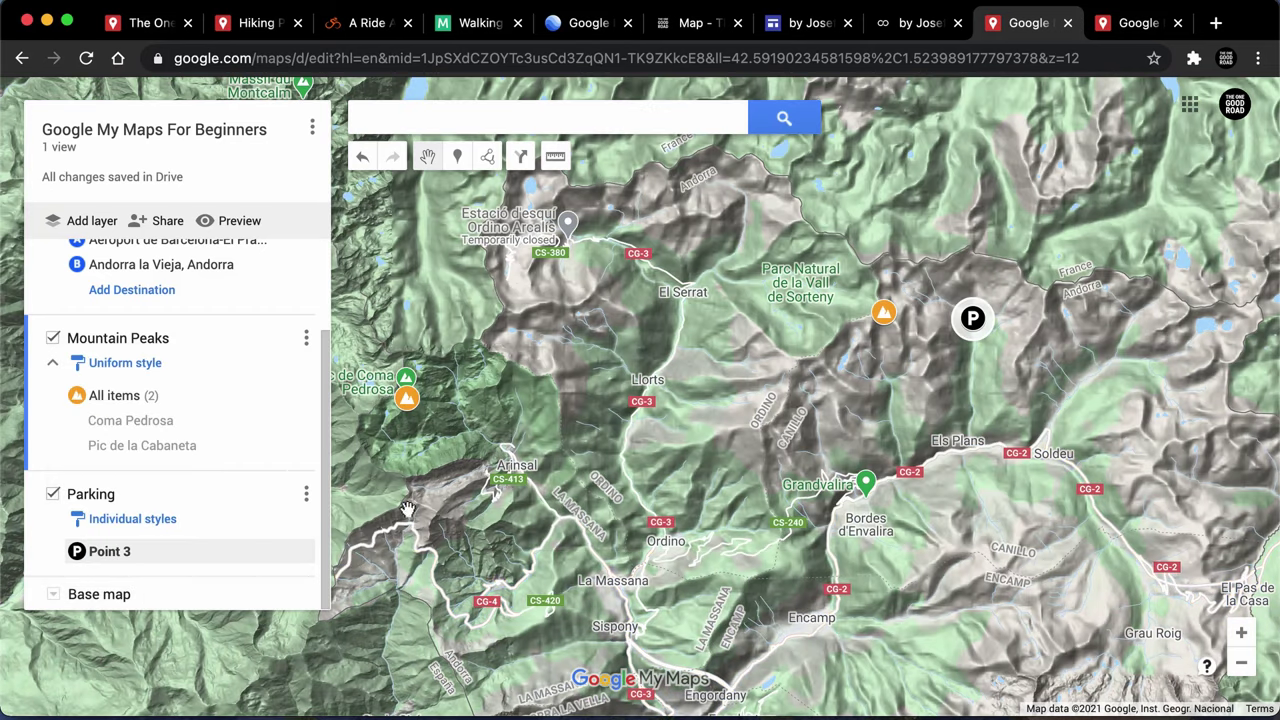
# - Examine the driving route, peak markers and parking point across the terrain map and in the layer list
pyautogui.scroll(-2, 709, 338)
pyautogui.scroll(-3, 778, 398)
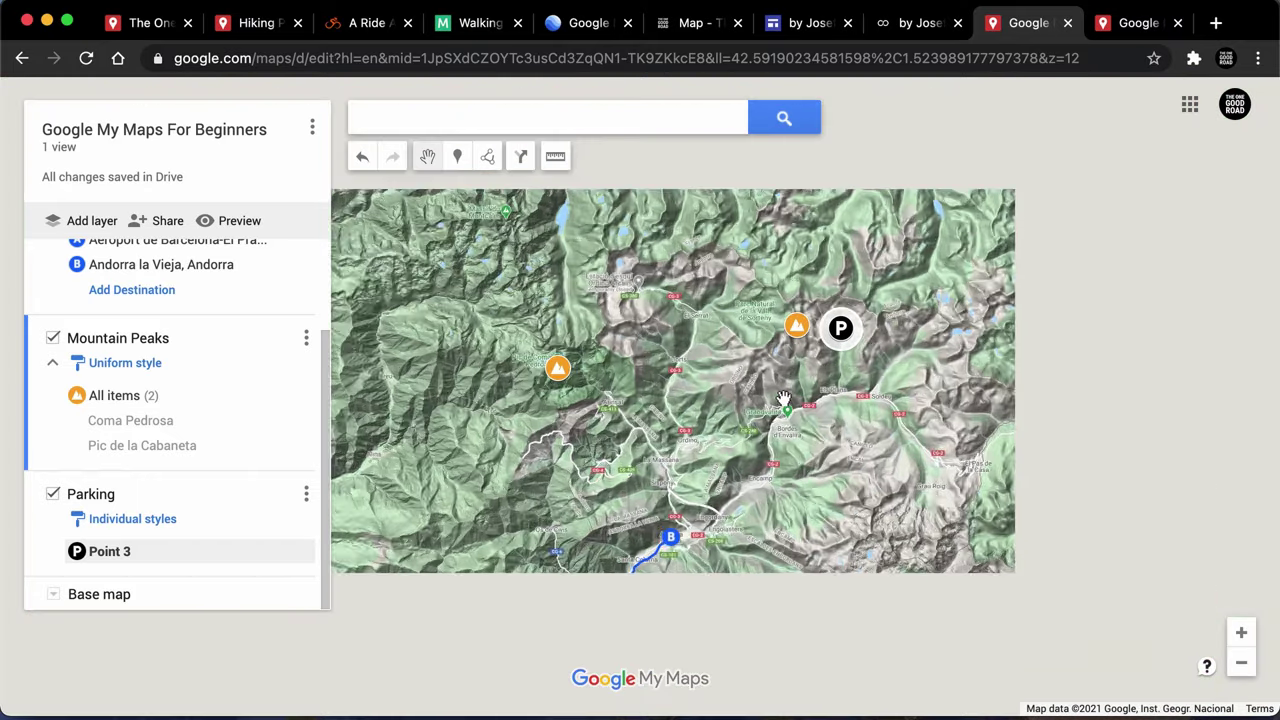
pyautogui.moveTo(779, 481); pyautogui.dragTo(671, 420)
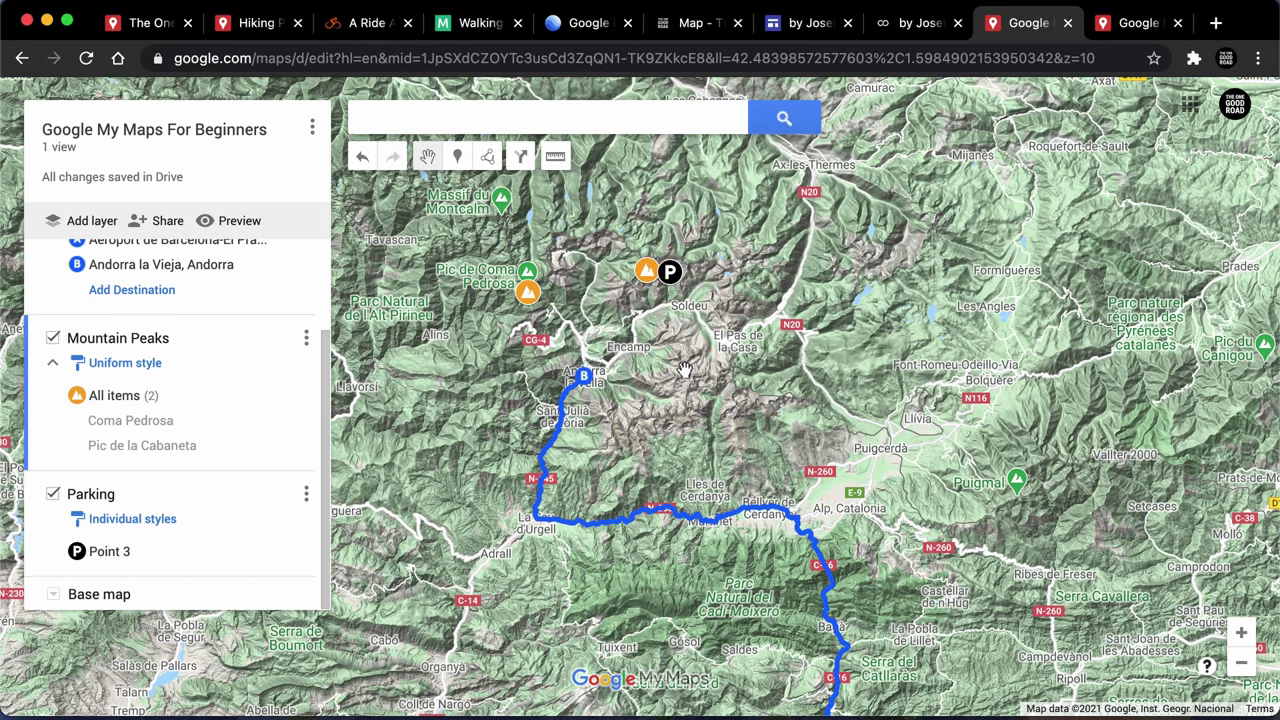
pyautogui.moveTo(678, 388); pyautogui.dragTo(648, 368)
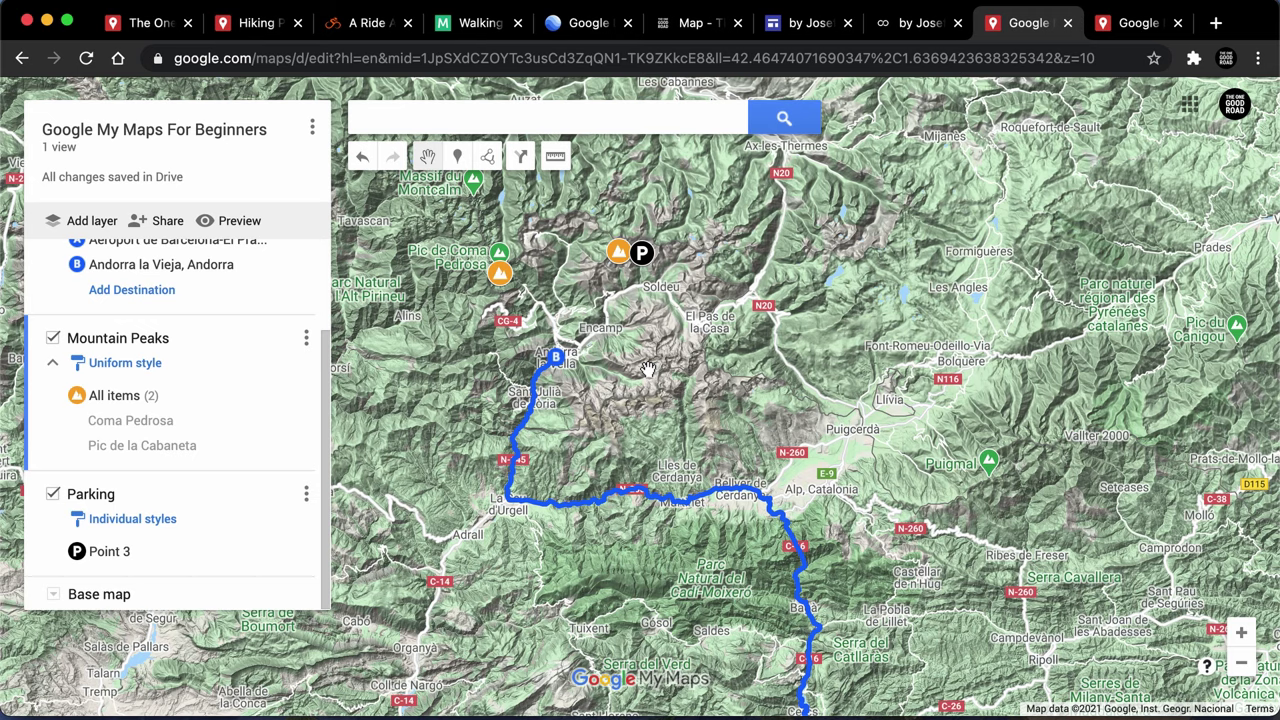
pyautogui.moveTo(647, 413); pyautogui.dragTo(648, 288)
pyautogui.scroll(-3, 635, 455)
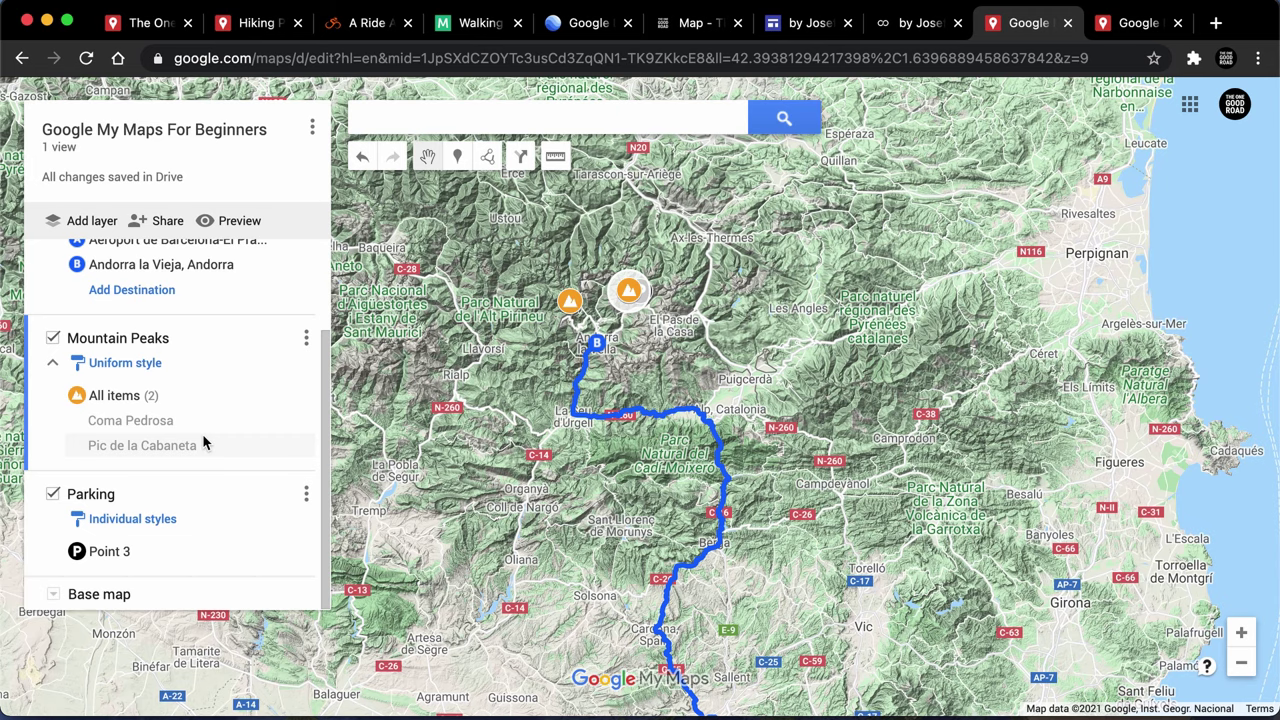
pyautogui.scroll(3, 203, 443)
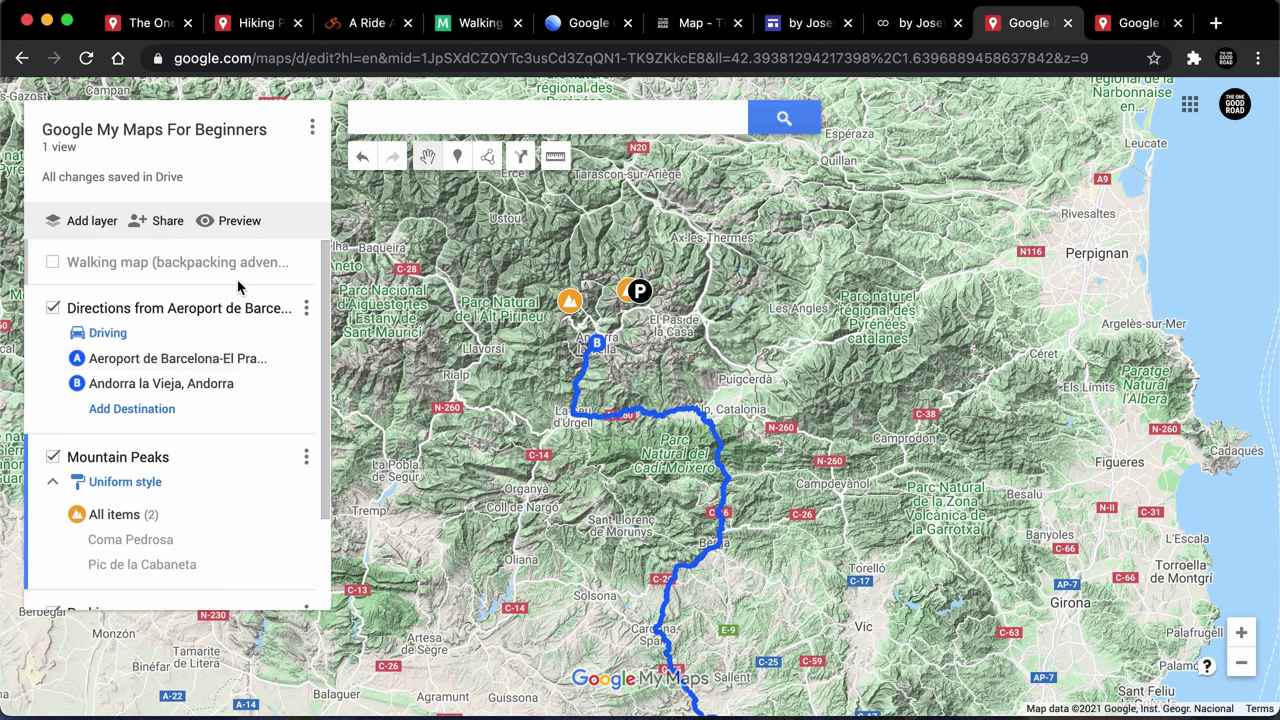
pyautogui.scroll(-3, 229, 434)
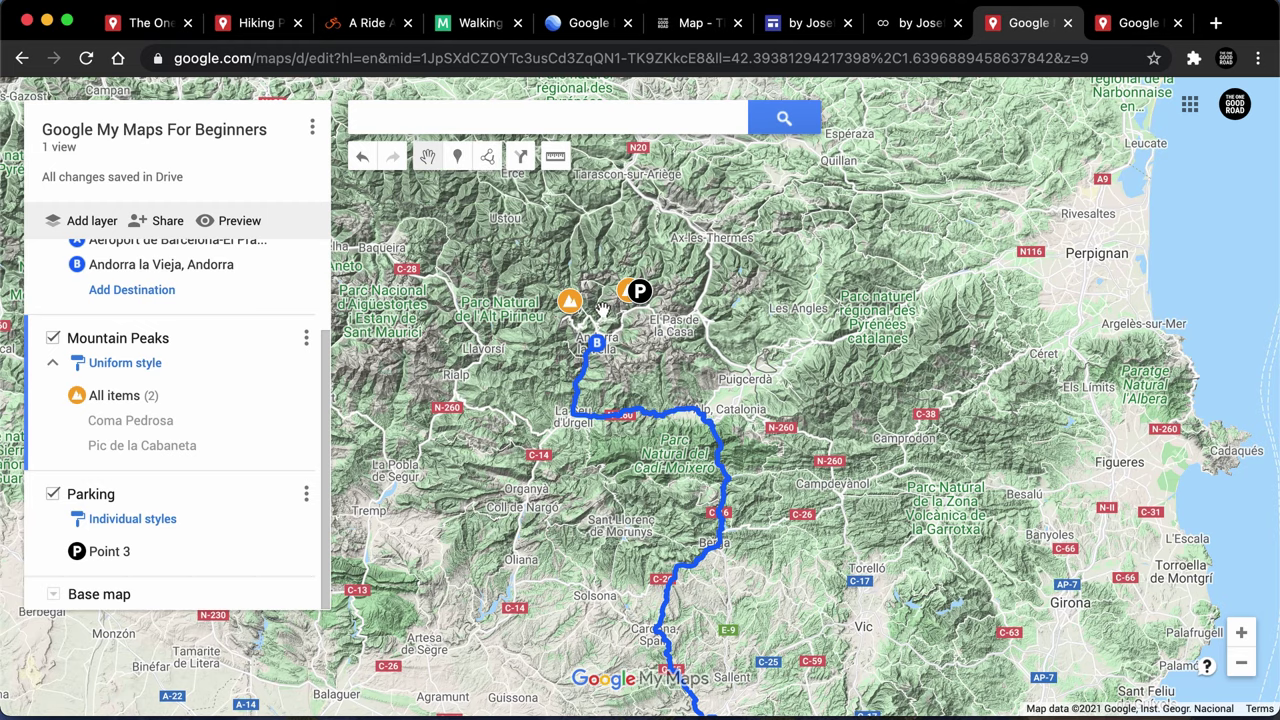
# - Add a marker named "Parking Pedrosa" with a black parking icon near Arinsal in the Parking layer
pyautogui.scroll(2, 603, 311)
pyautogui.scroll(1, 603, 311)
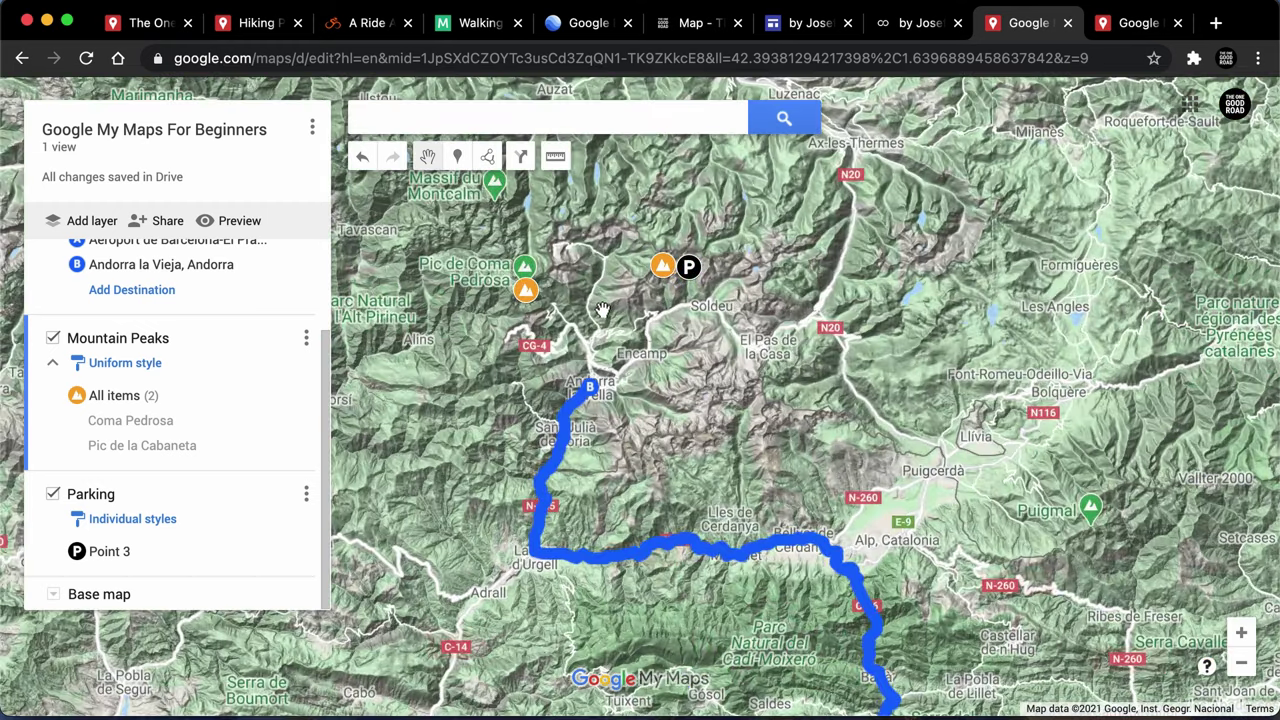
pyautogui.scroll(5, 603, 311)
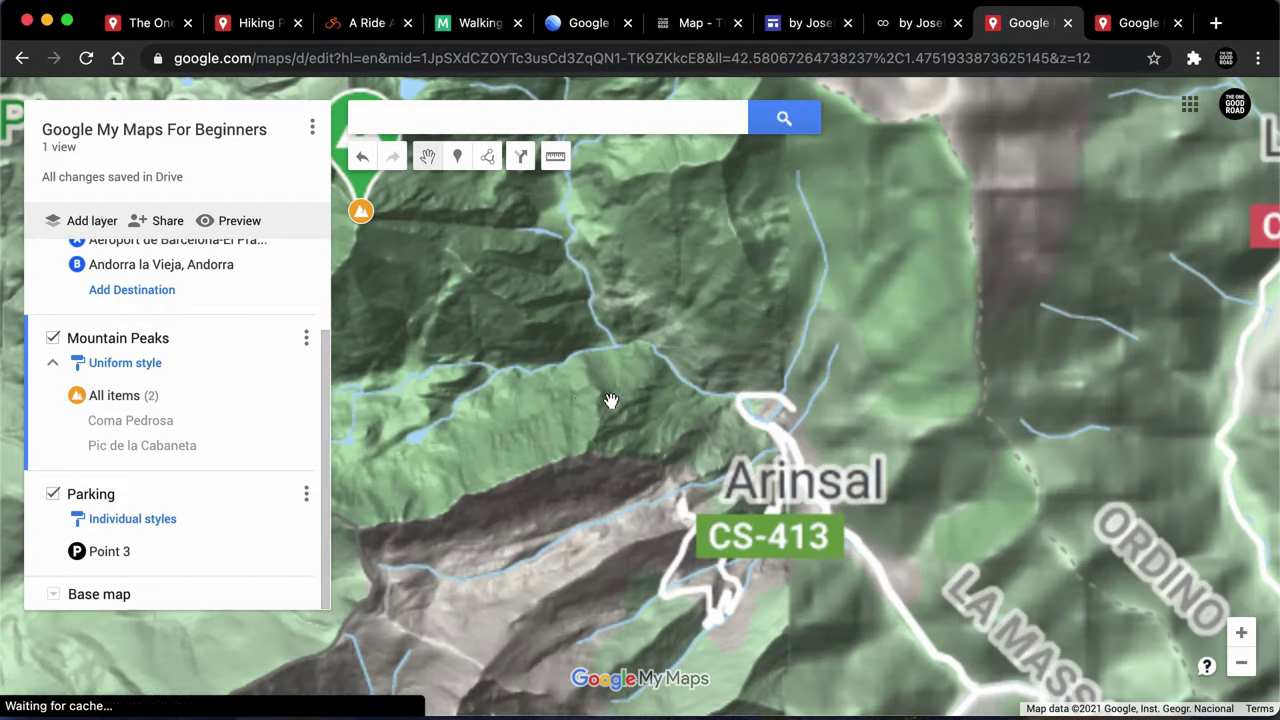
pyautogui.moveTo(543, 380); pyautogui.dragTo(628, 423)
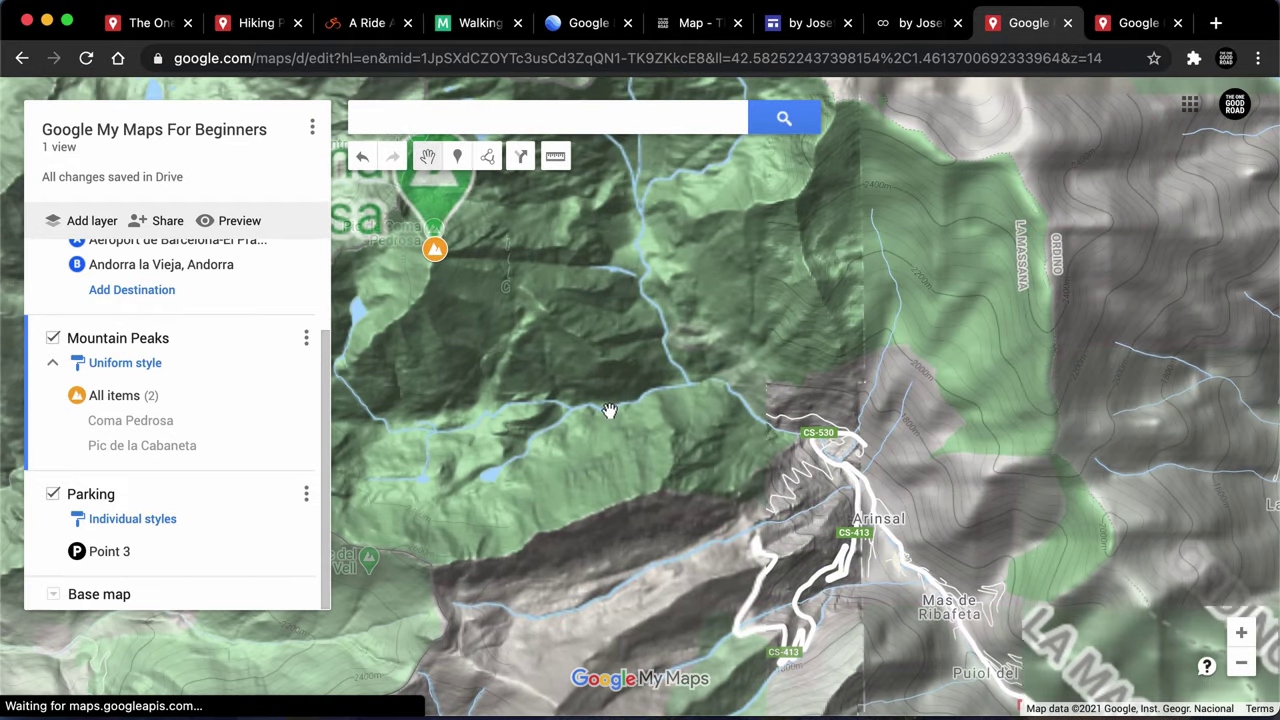
pyautogui.click(594, 421)
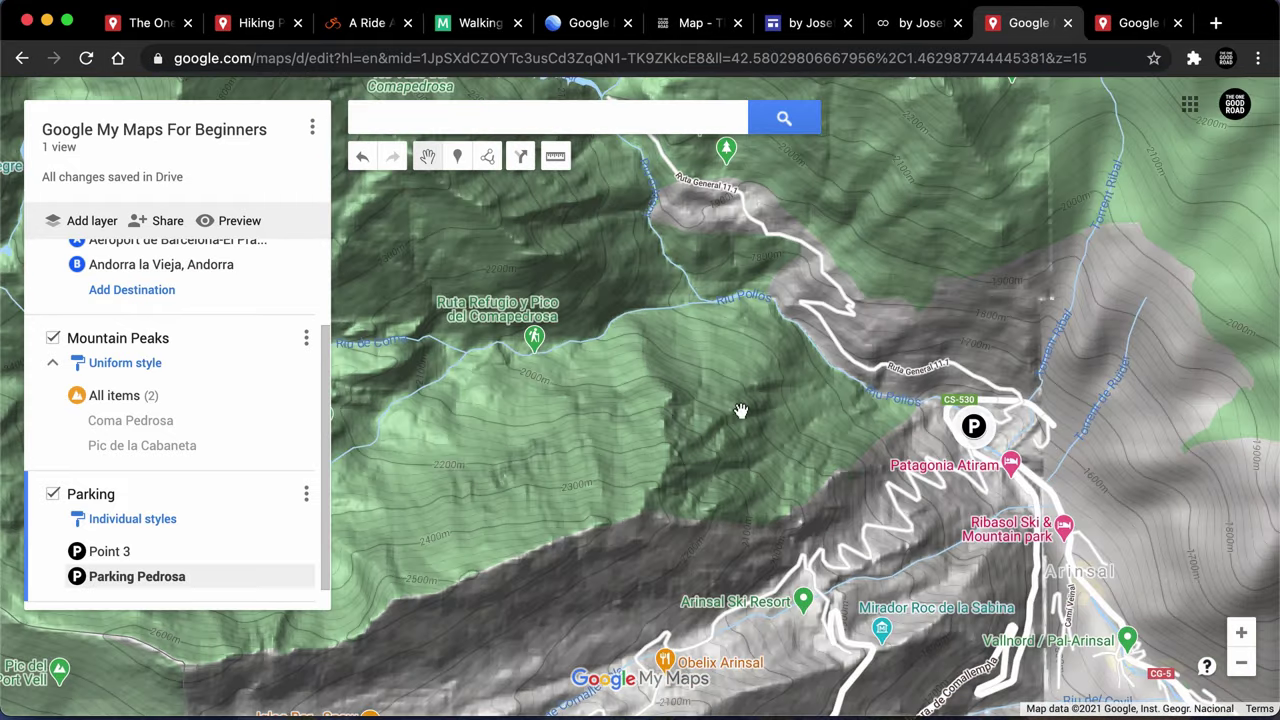
# - Add a new untitled layer below the Parking layer
pyautogui.scroll(1, 942, 398)
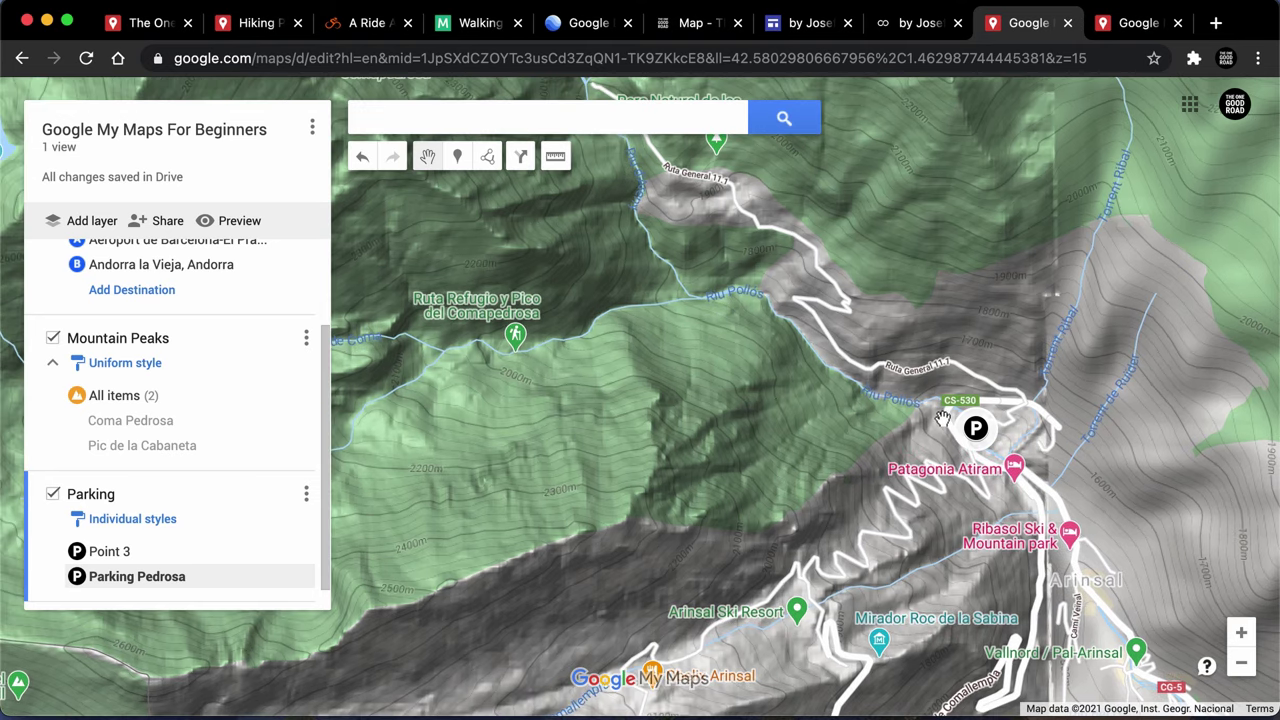
pyautogui.scroll(2, 942, 418)
pyautogui.scroll(1, 714, 479)
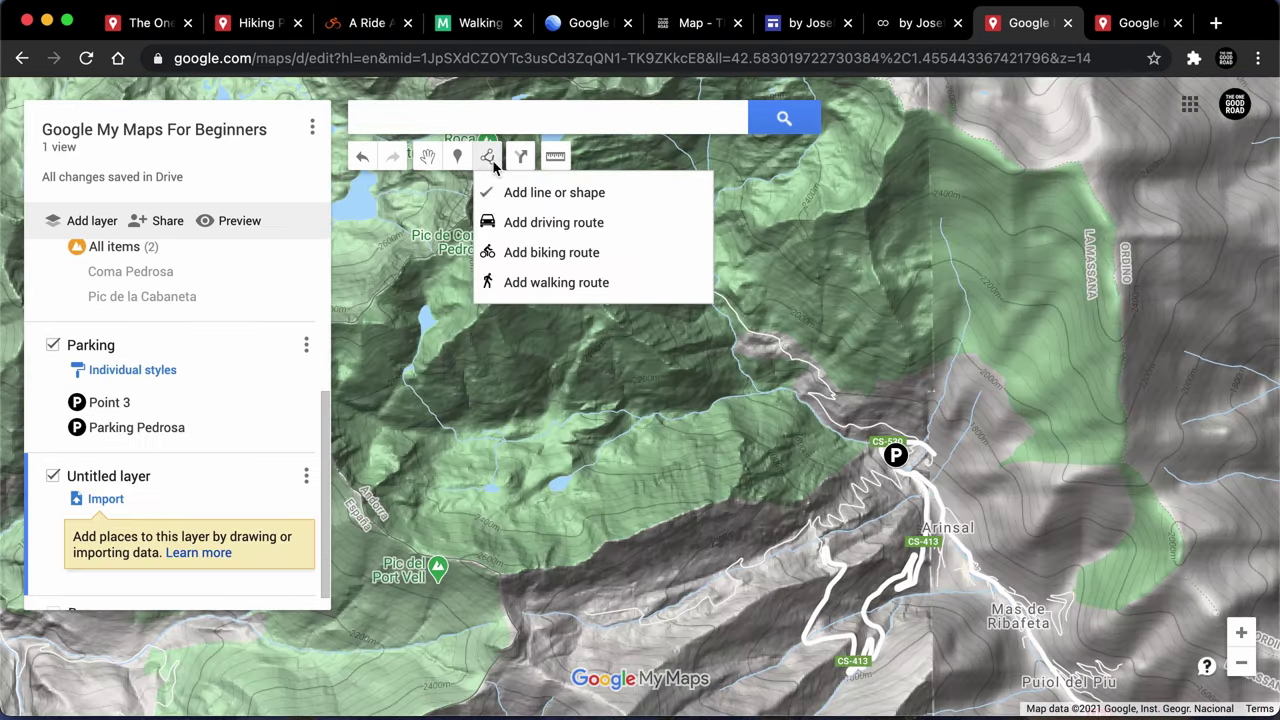
pyautogui.click(254, 462)
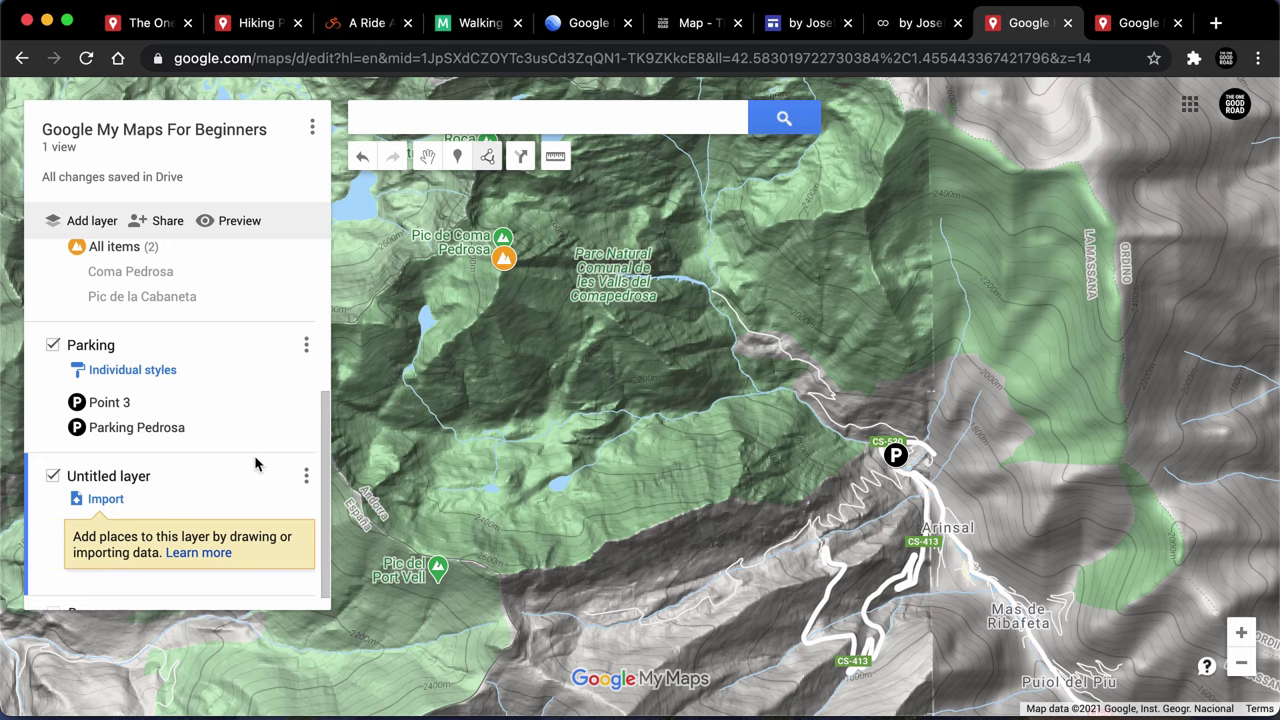
# - Start a line beside the Parking Pedrosa marker and trace it along Ruta General 11.1 to the Riu Pollós stream
pyautogui.click(487, 157)
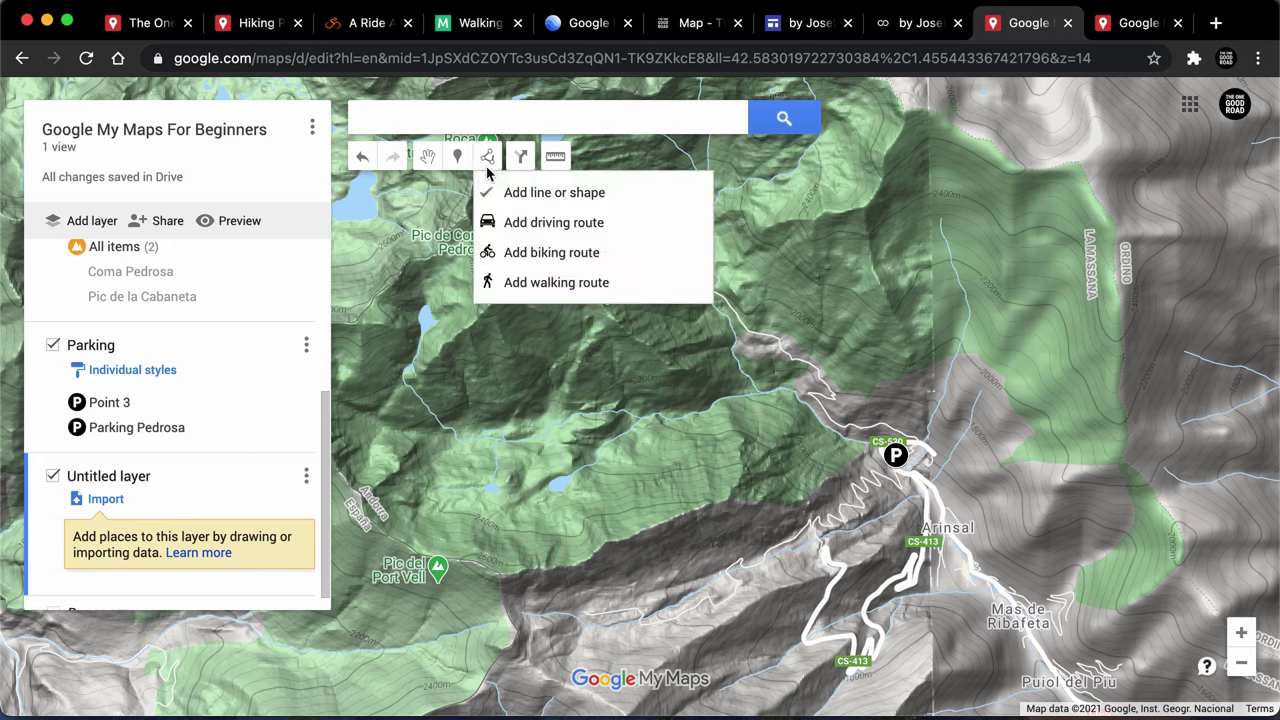
pyautogui.click(543, 195)
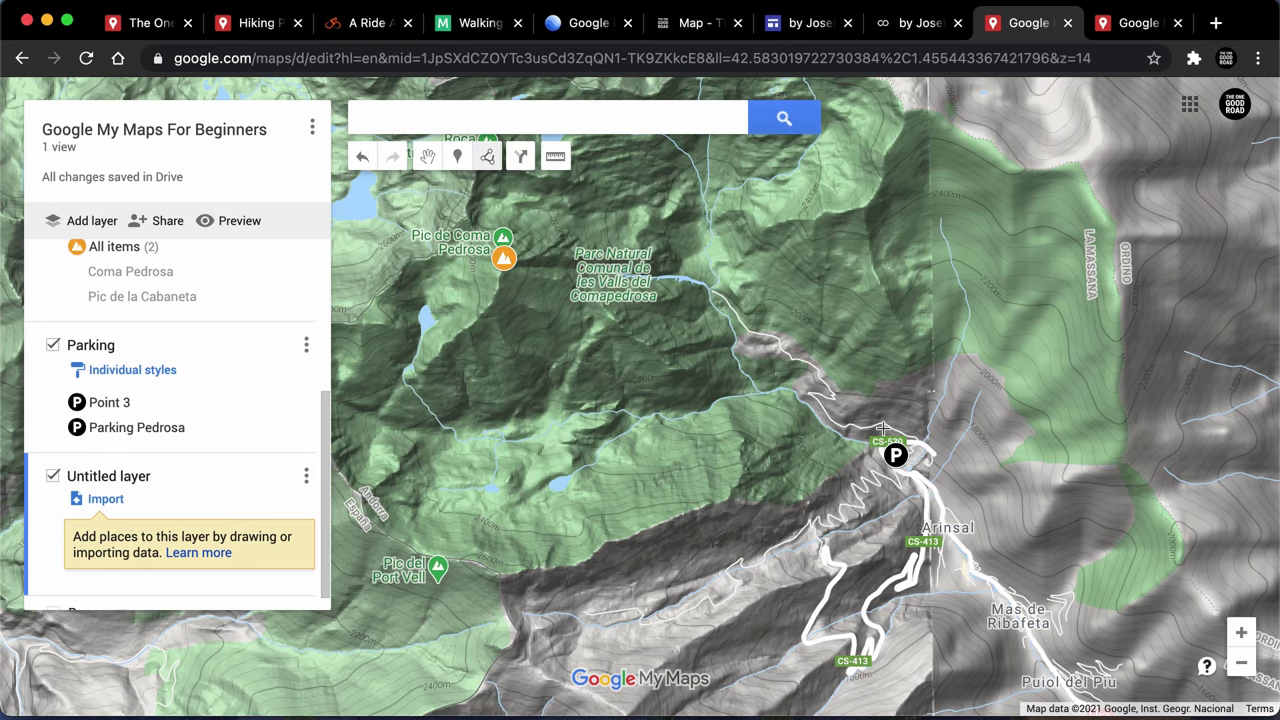
pyautogui.scroll(4, 883, 428)
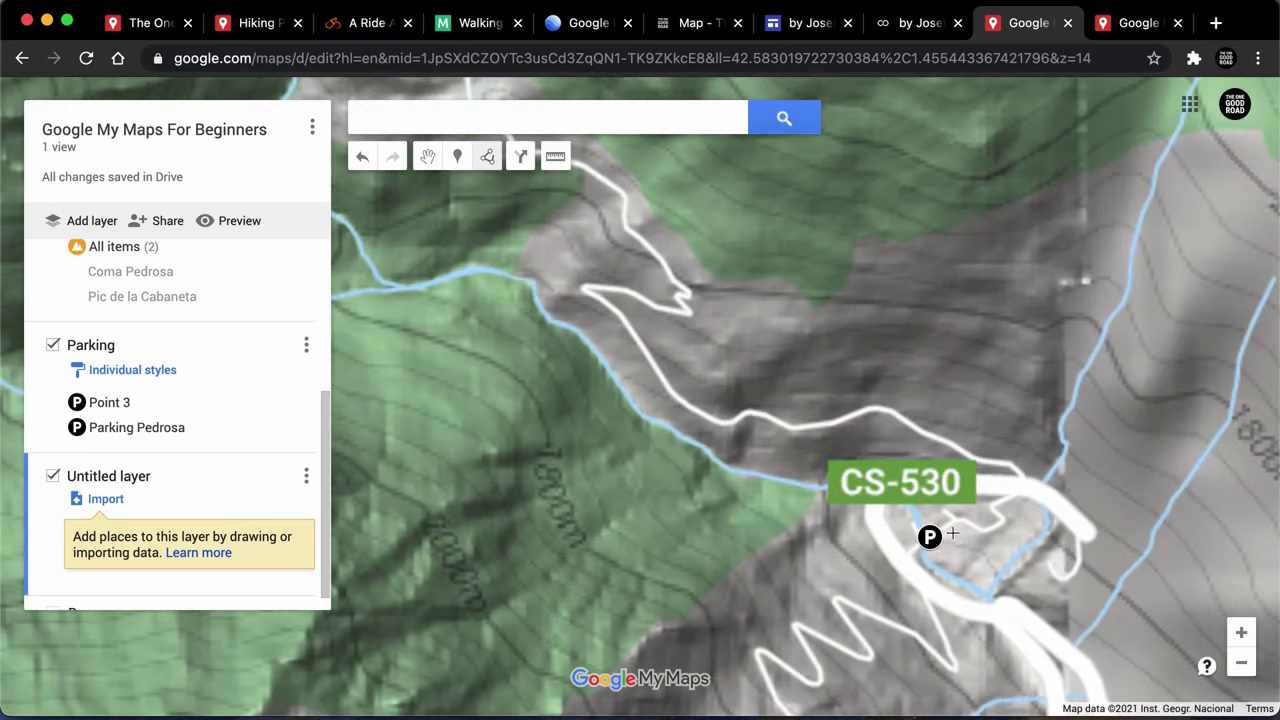
pyautogui.click(955, 526)
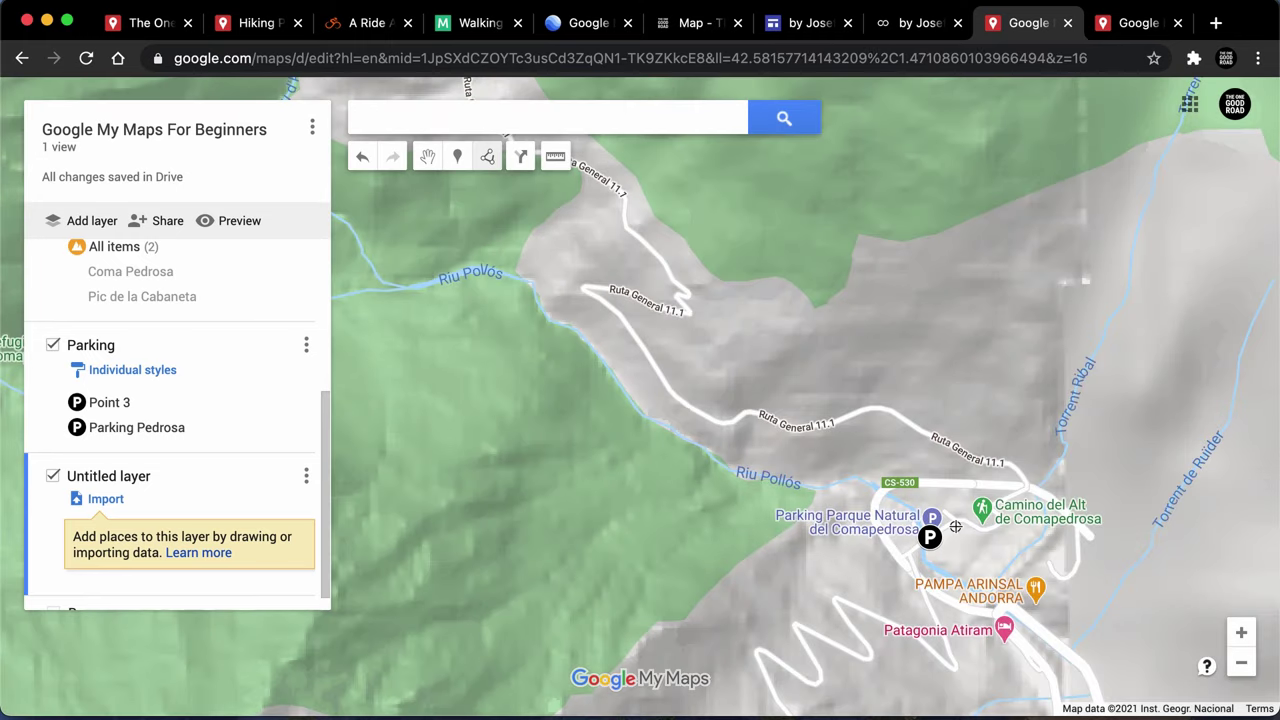
pyautogui.click(1027, 483)
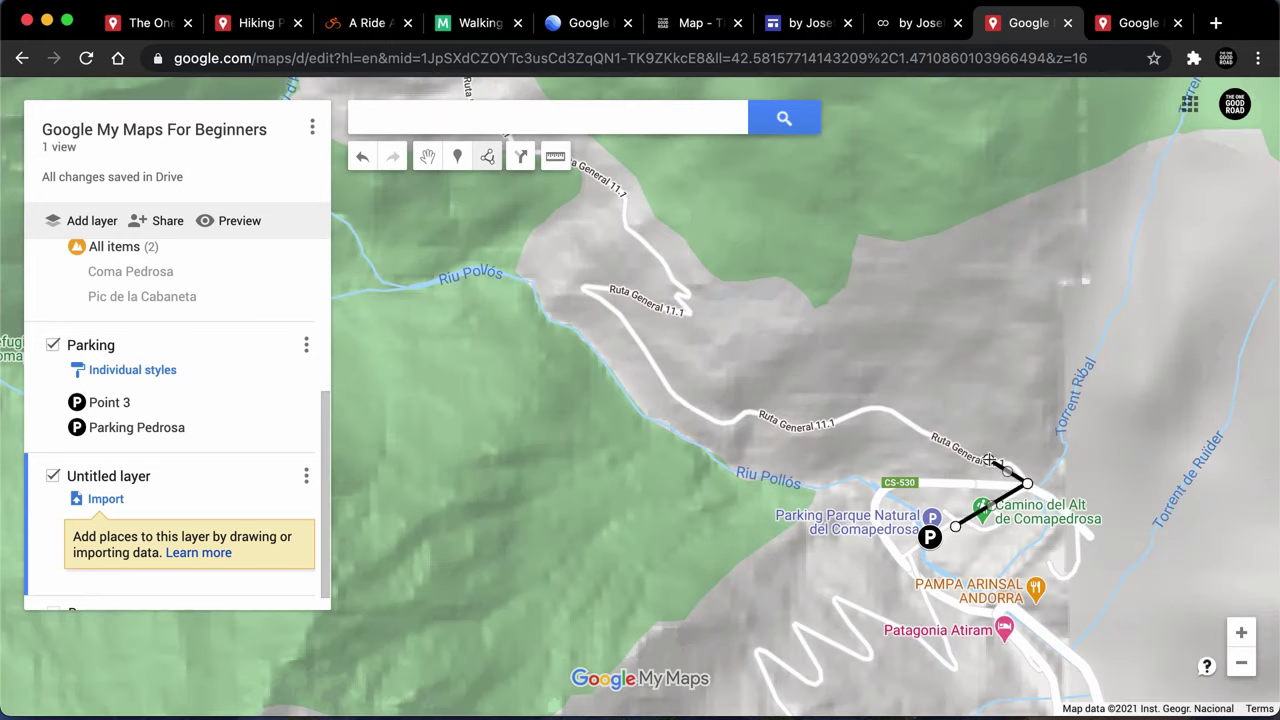
pyautogui.click(988, 460)
pyautogui.click(884, 413)
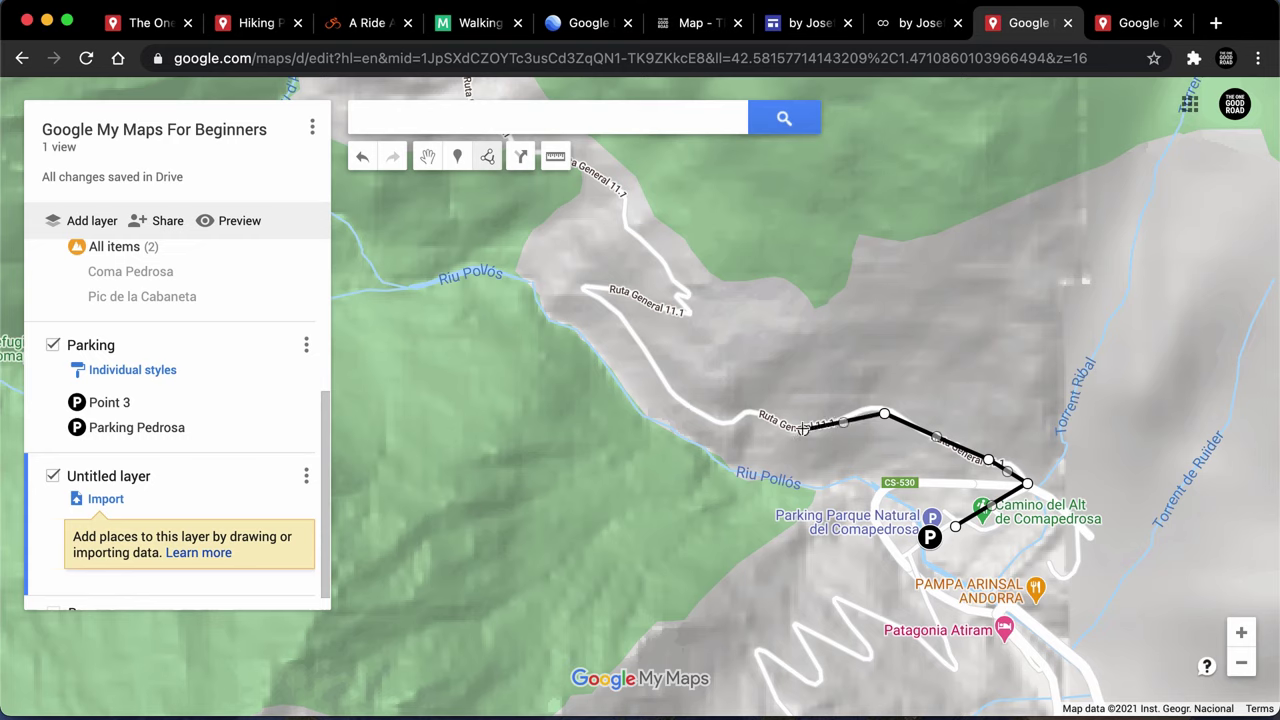
pyautogui.click(803, 428)
pyautogui.click(753, 413)
pyautogui.click(659, 378)
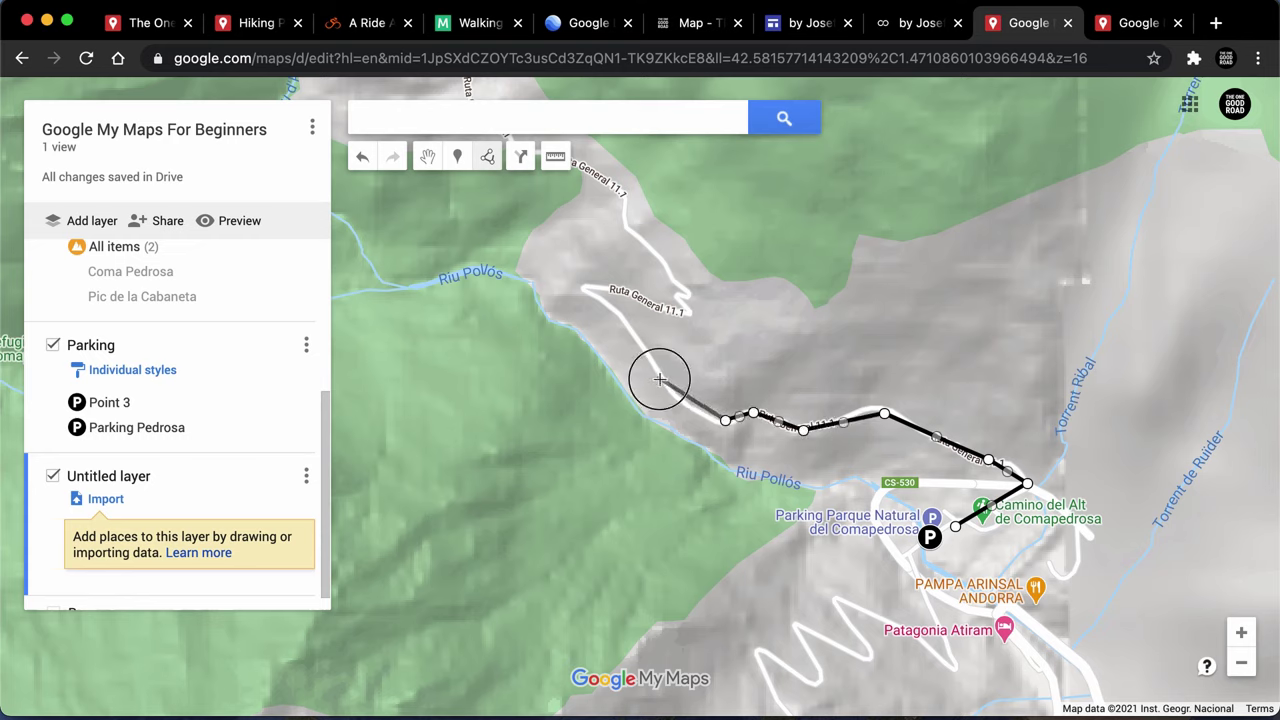
pyautogui.click(585, 289)
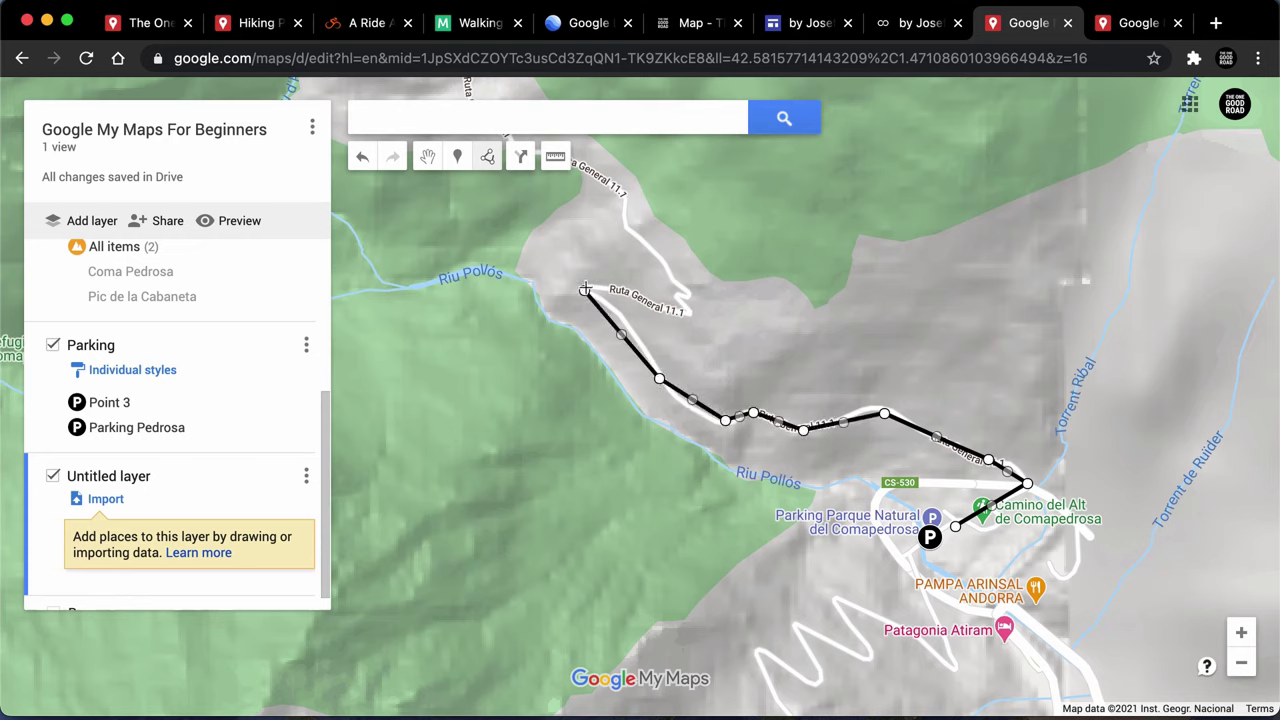
pyautogui.click(446, 267)
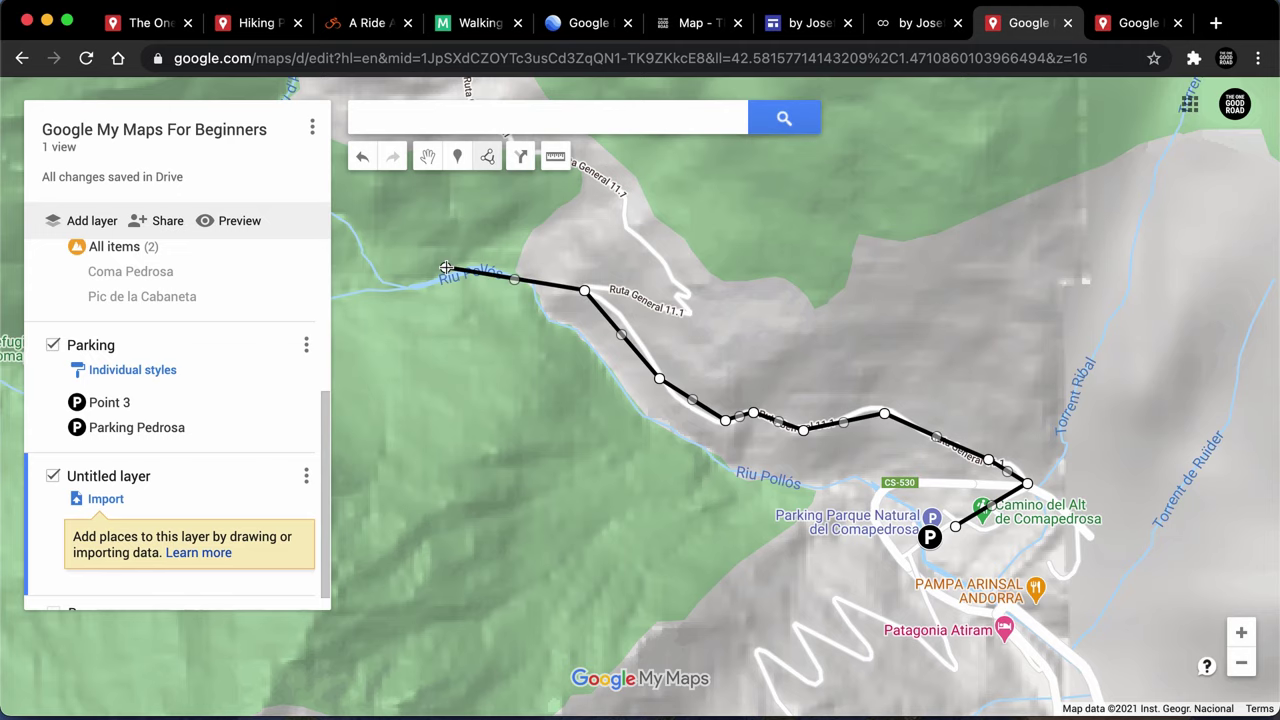
# - Continue the line west through the valley and up to the orange Coma Pedrosa peak marker, finishing it there
pyautogui.click(1241, 664)
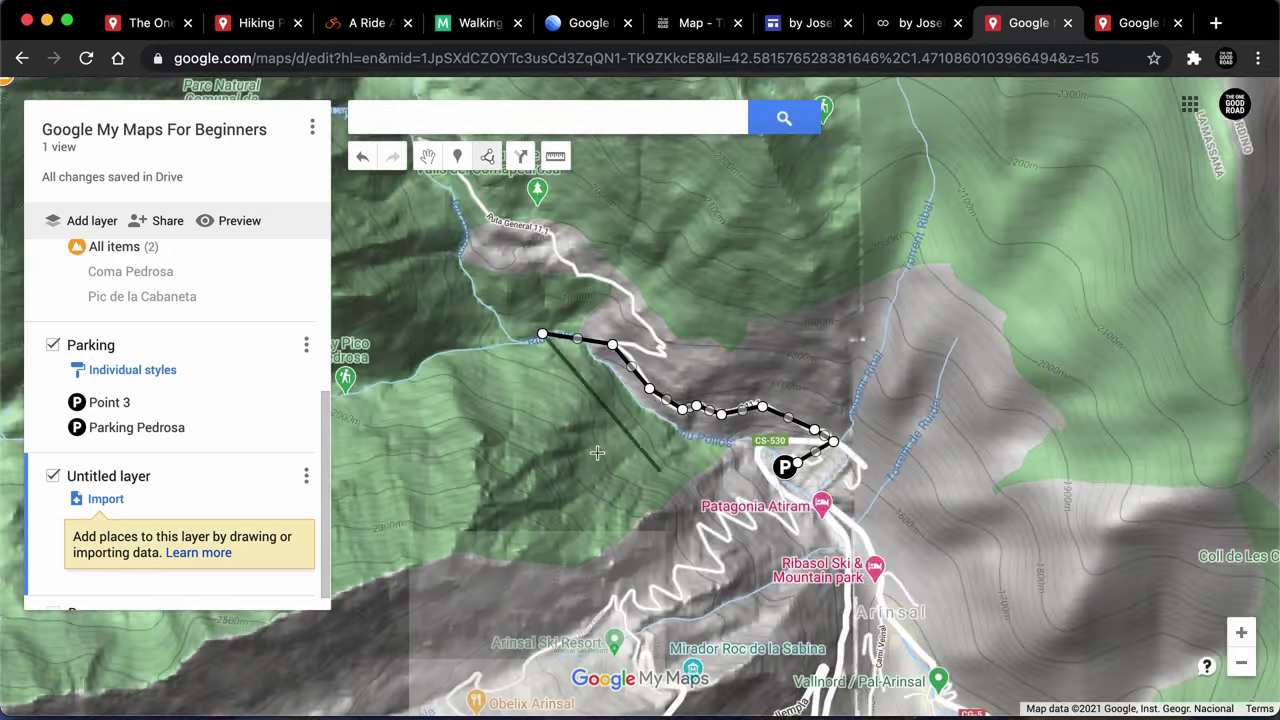
pyautogui.scroll(-3, 443, 342)
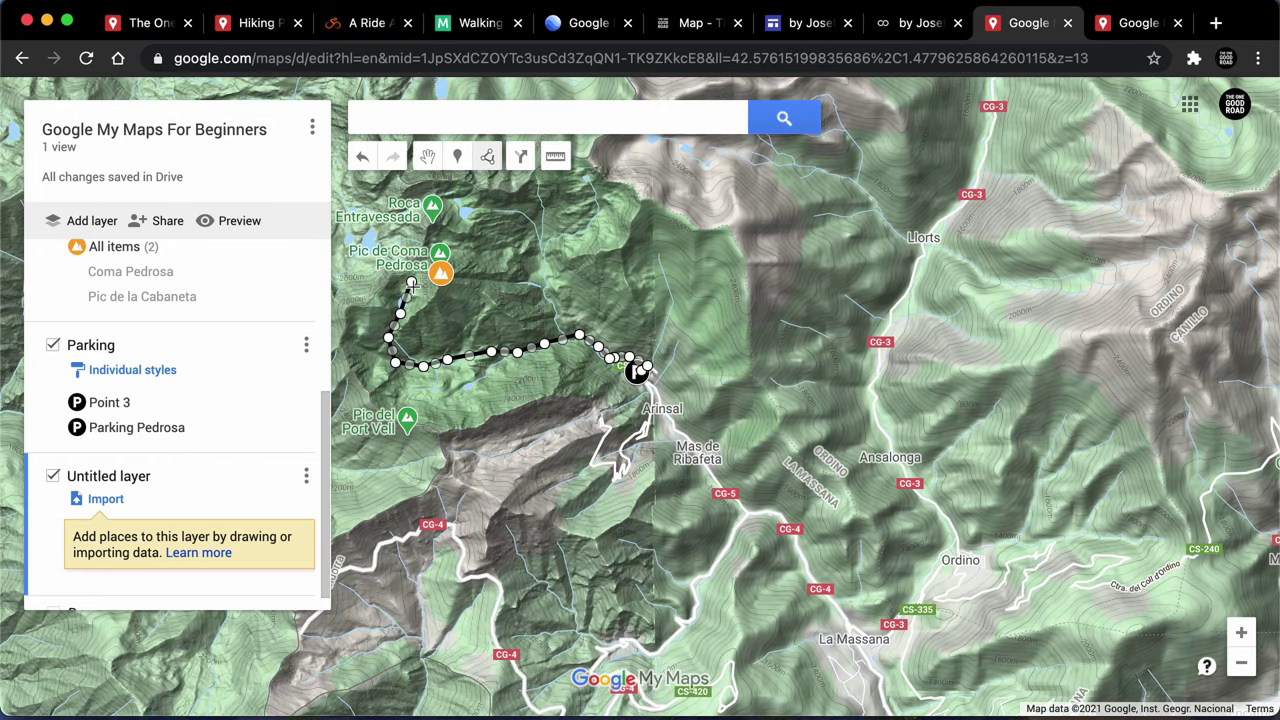
pyautogui.click(440, 275)
pyautogui.click(440, 275)
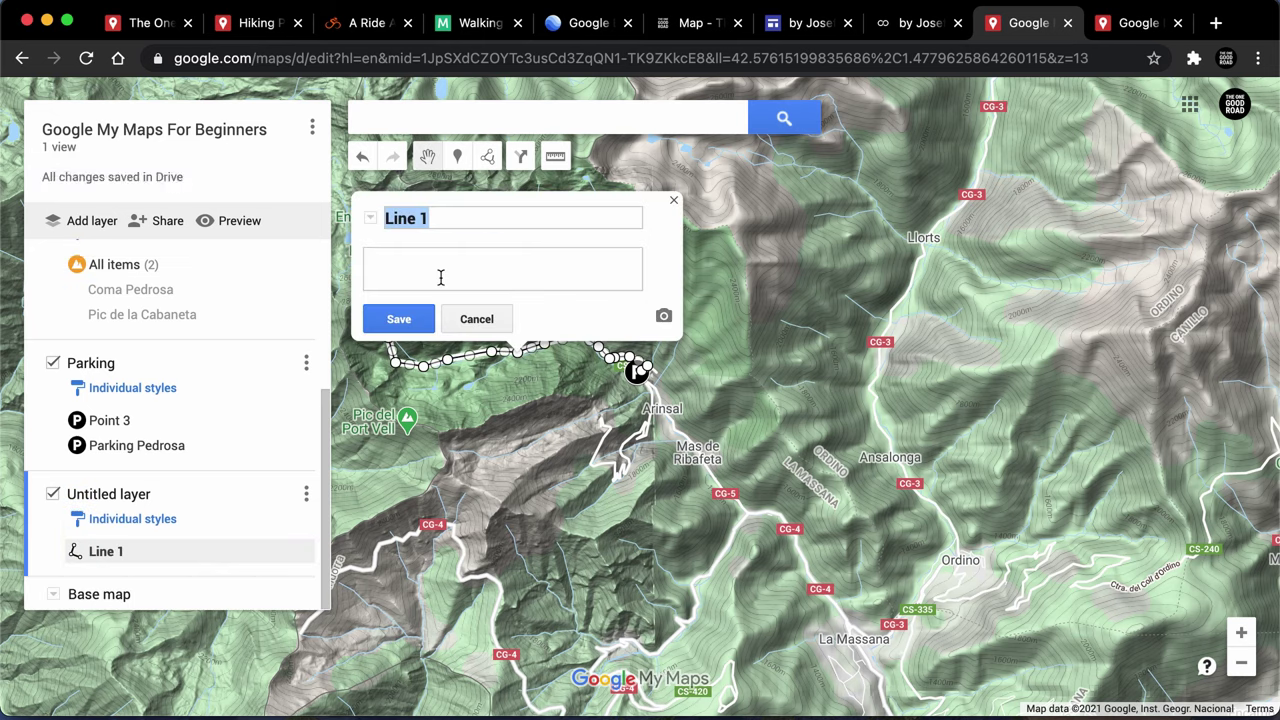
# - Name the drawn line "Hiking Route", save it and deselect it
pyautogui.write('Hik')
pyautogui.press('BackSpace')
pyautogui.press('BackSpace')
pyautogui.press('BackSpace')
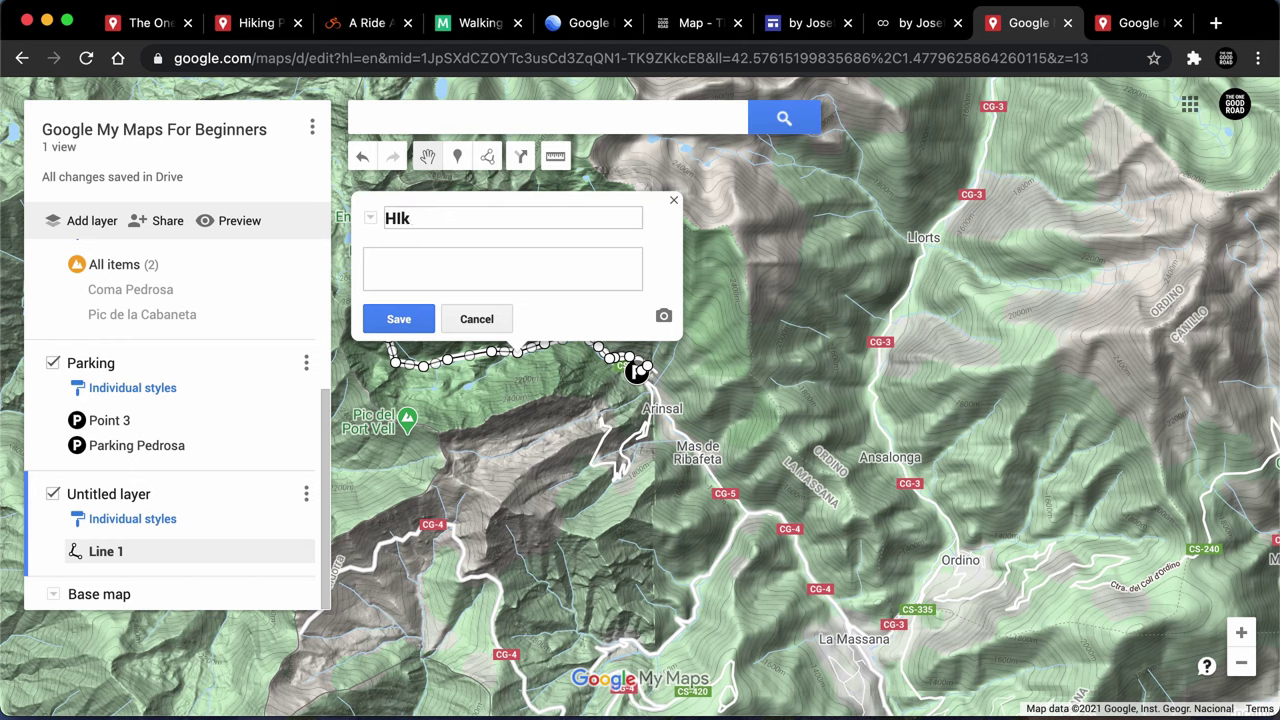
pyautogui.write('king Route')
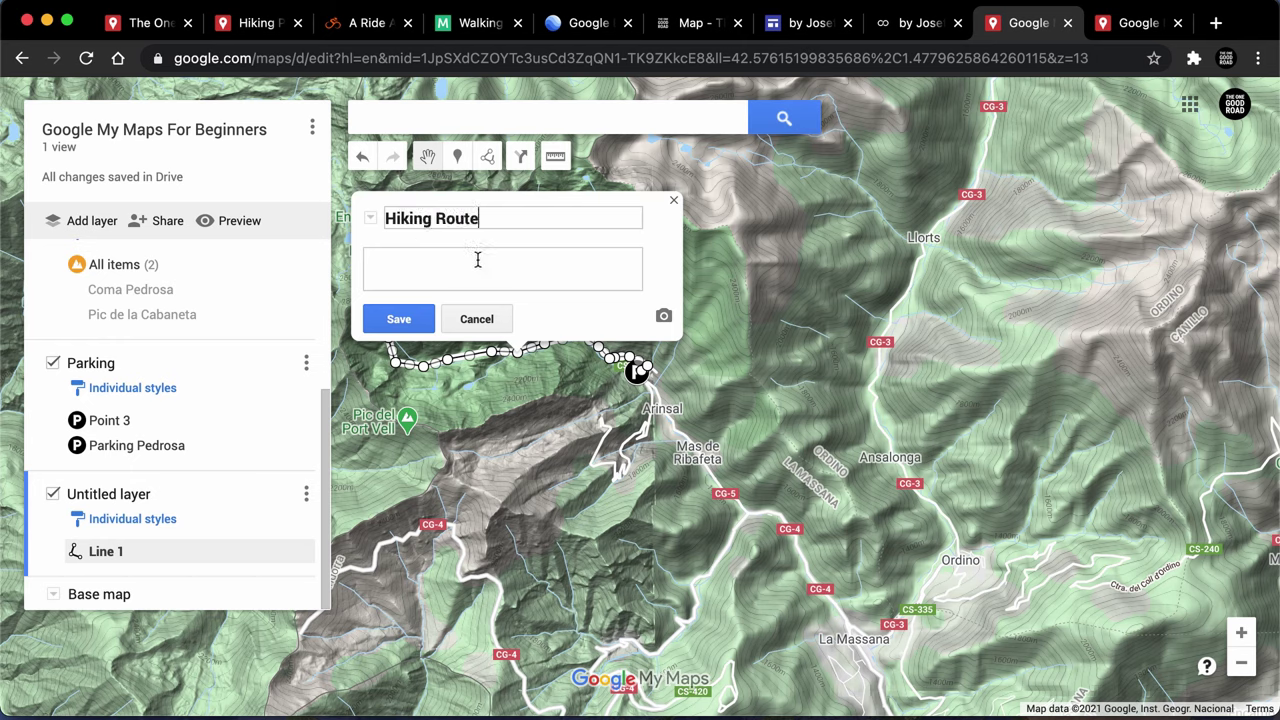
pyautogui.click(423, 317)
pyautogui.scroll(3, 532, 340)
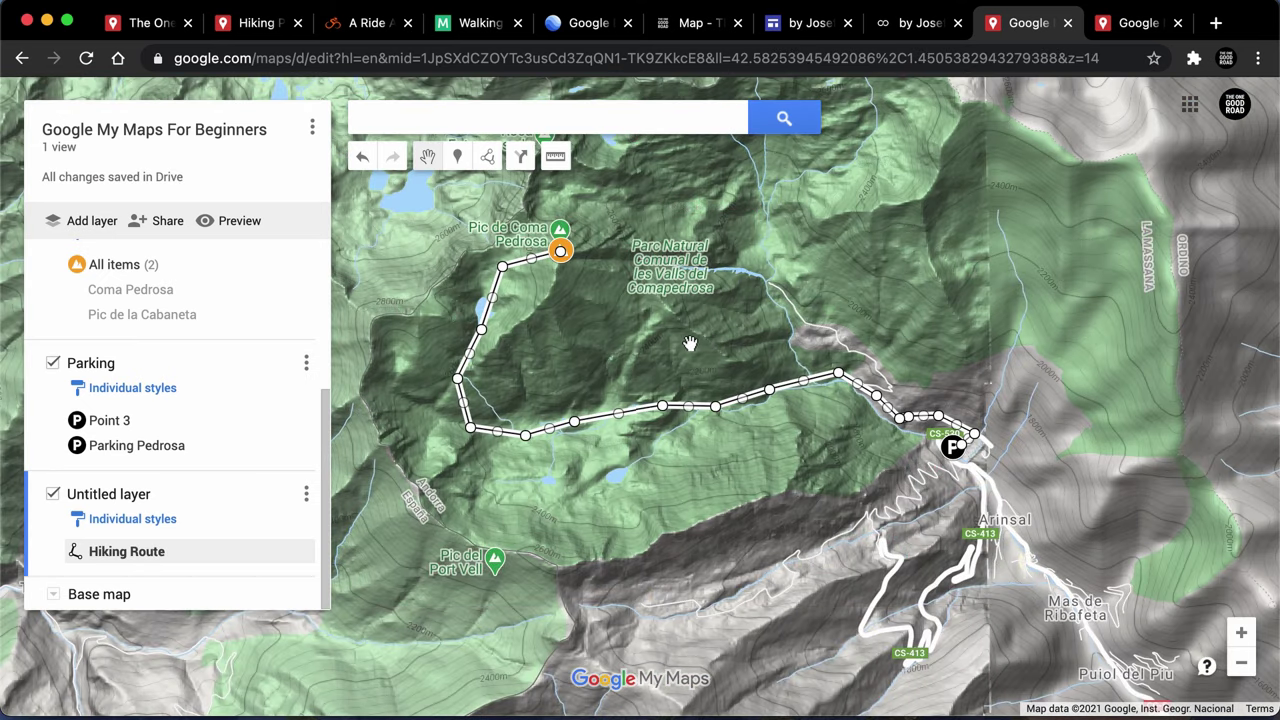
pyautogui.click(690, 344)
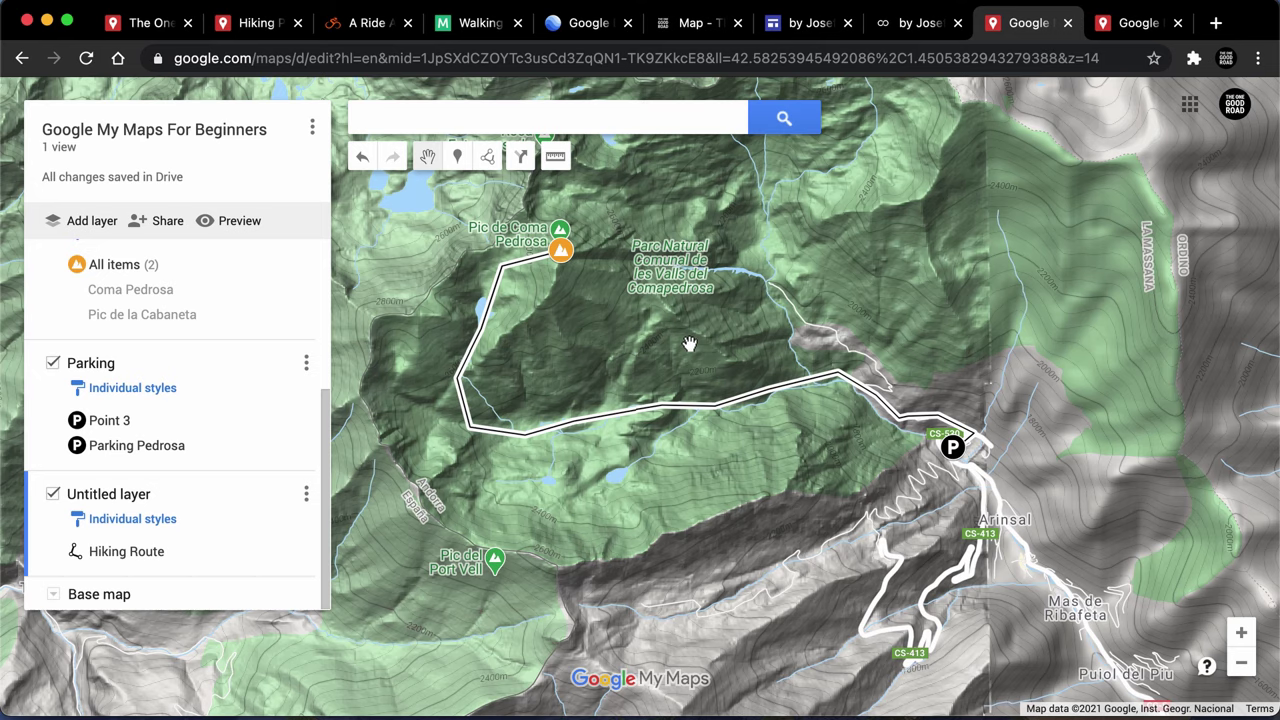
# - Switch the base map to satellite imagery and inspect the terrain along the hiking route up close
pyautogui.click(53, 596)
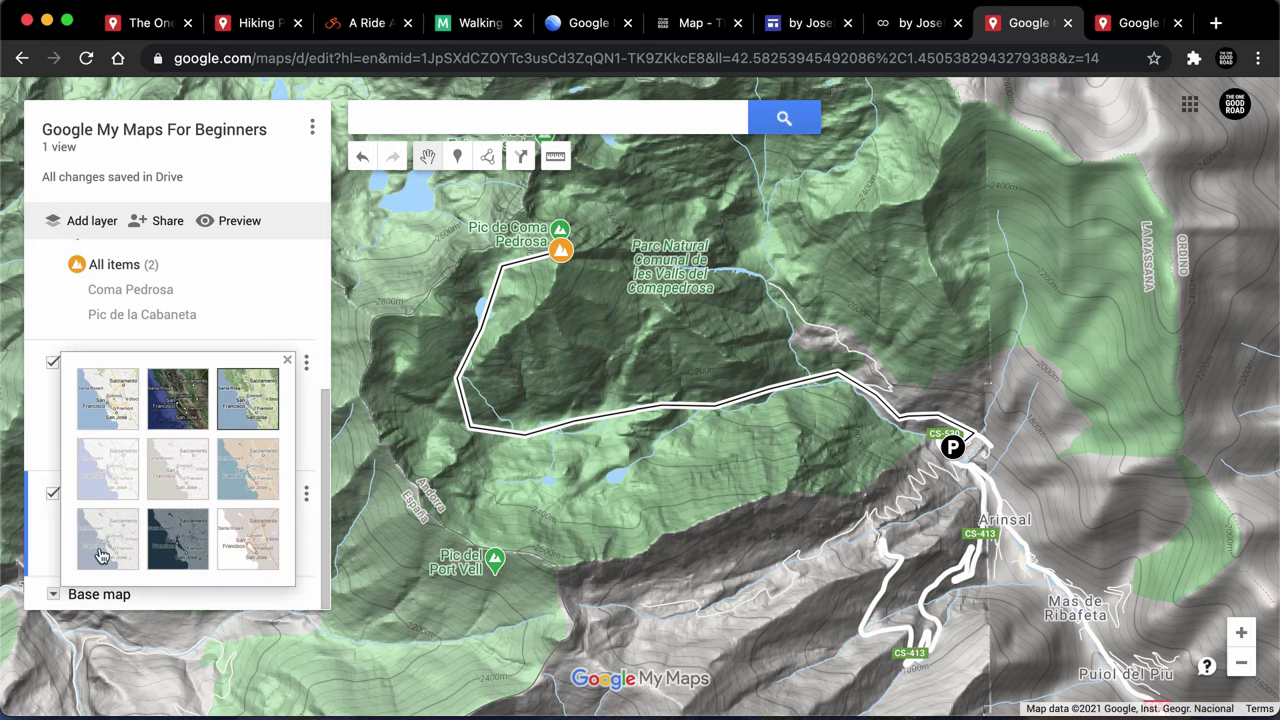
pyautogui.click(168, 430)
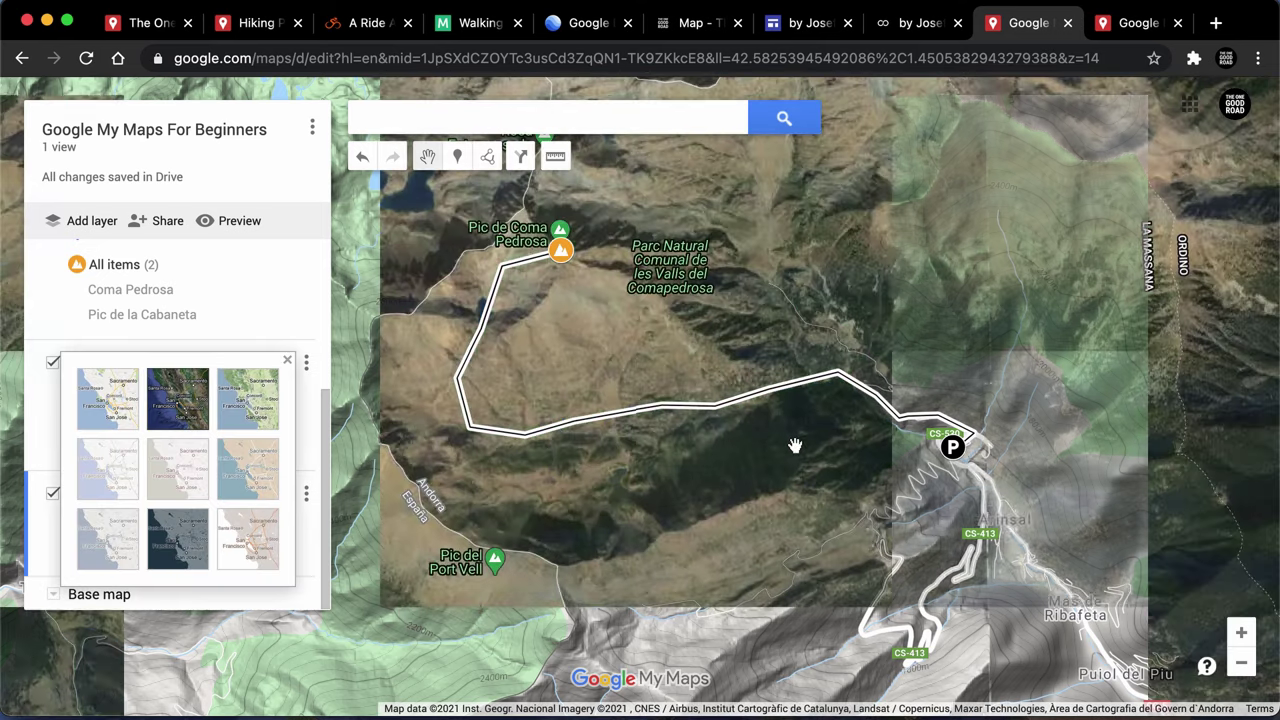
pyautogui.scroll(2, 640, 422)
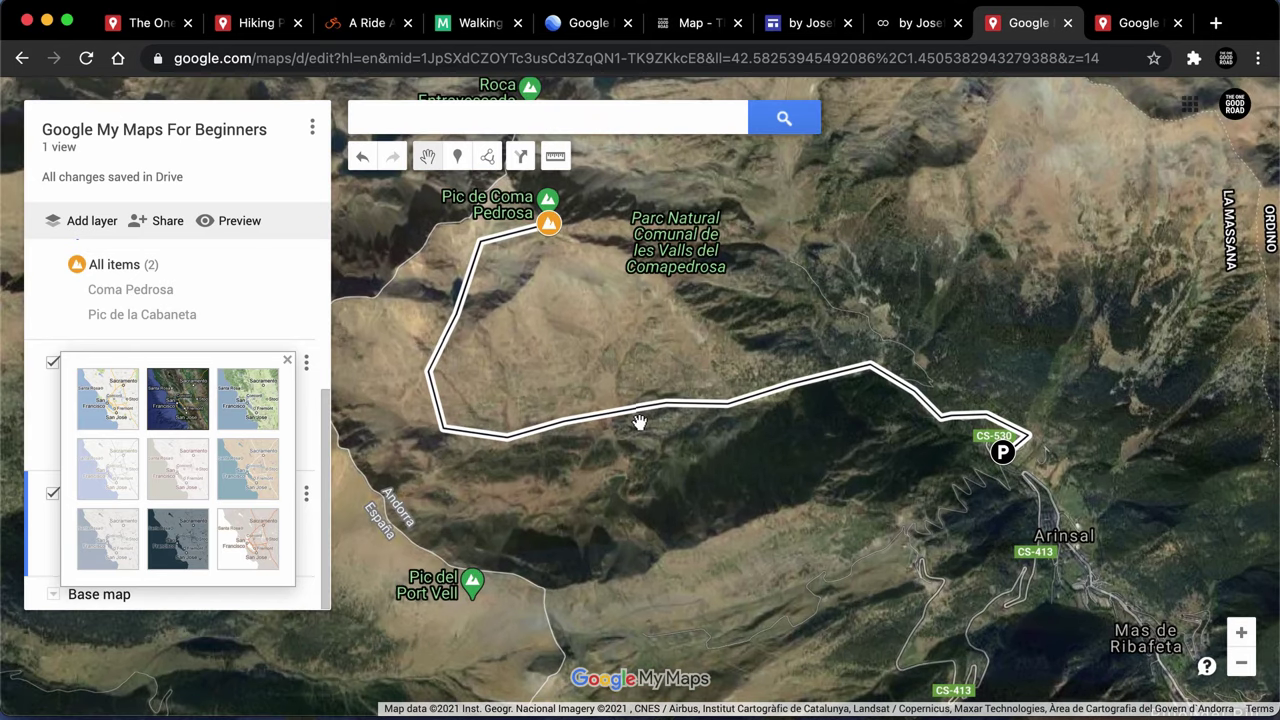
pyautogui.scroll(5, 640, 422)
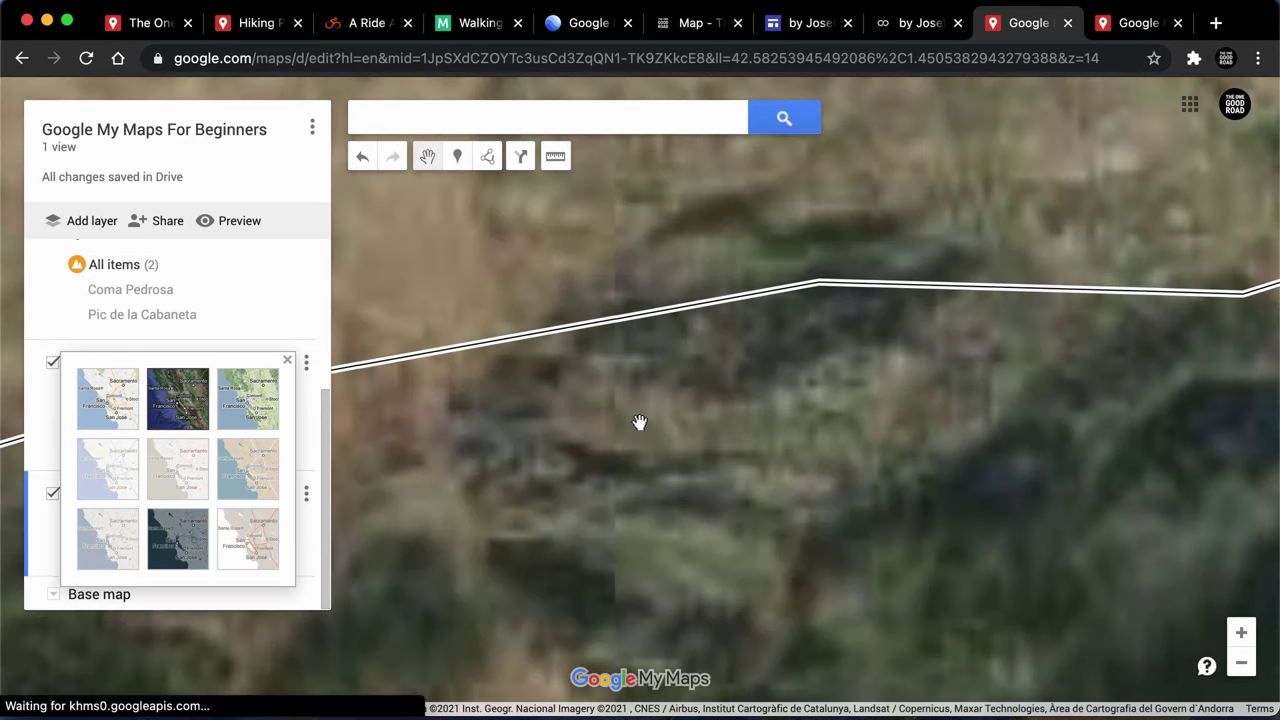
pyautogui.click(600, 378)
pyautogui.moveTo(600, 378); pyautogui.dragTo(637, 406)
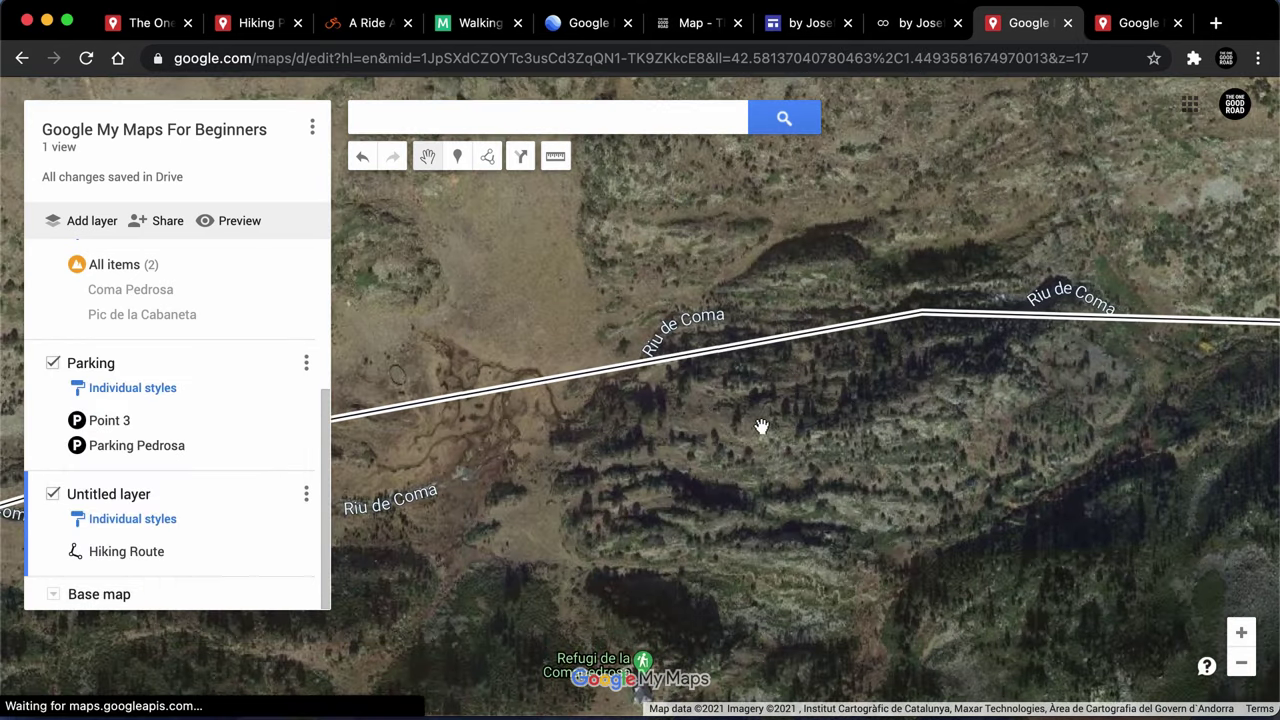
pyautogui.scroll(4, 637, 406)
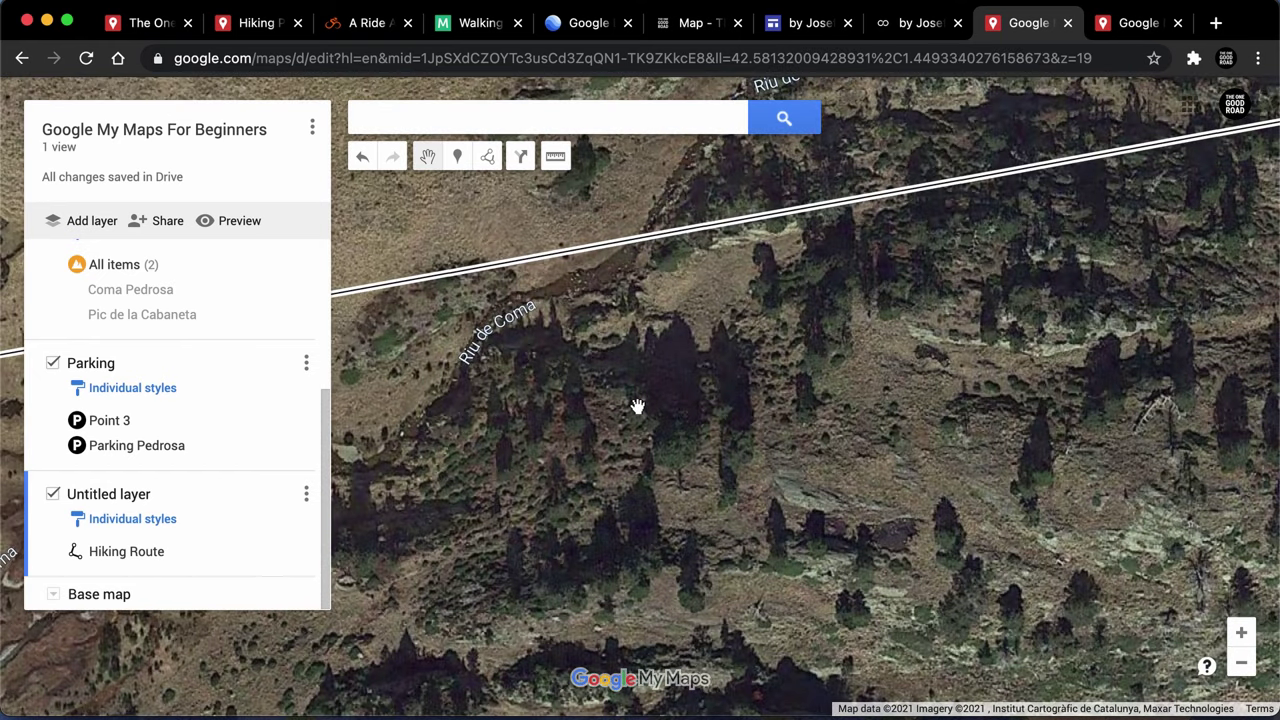
pyautogui.scroll(-4, 637, 406)
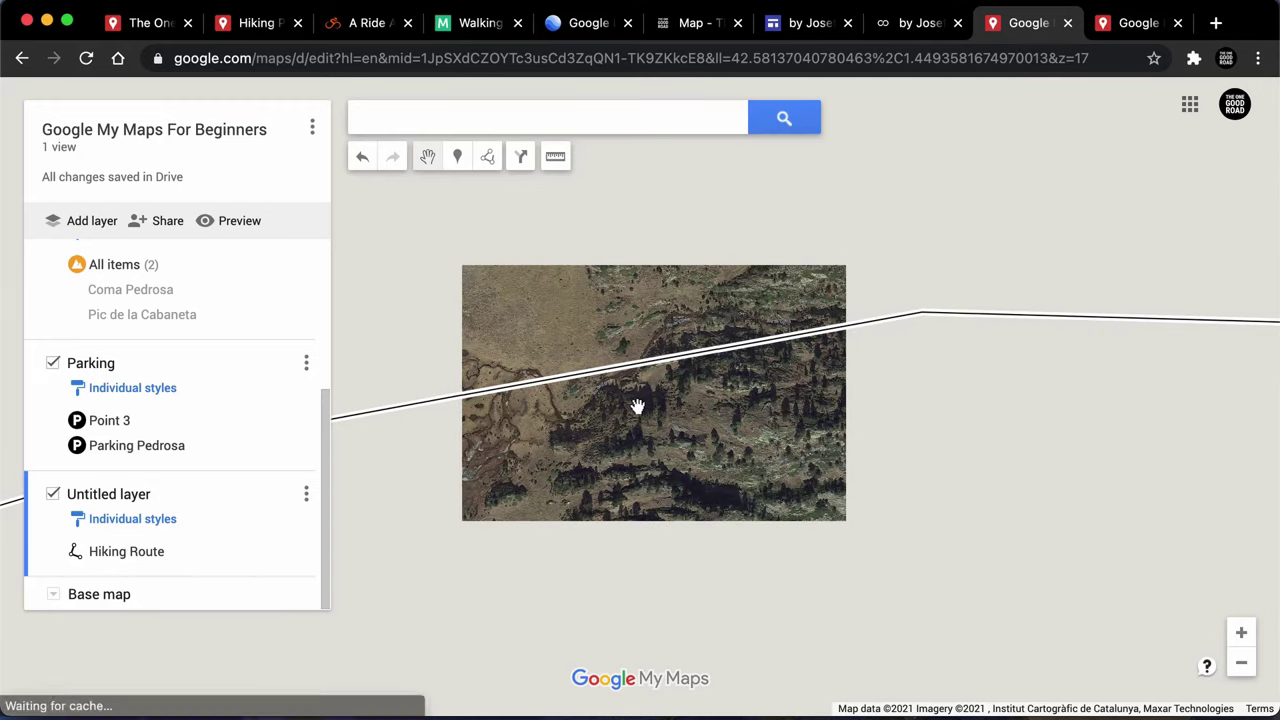
pyautogui.scroll(-8, 637, 406)
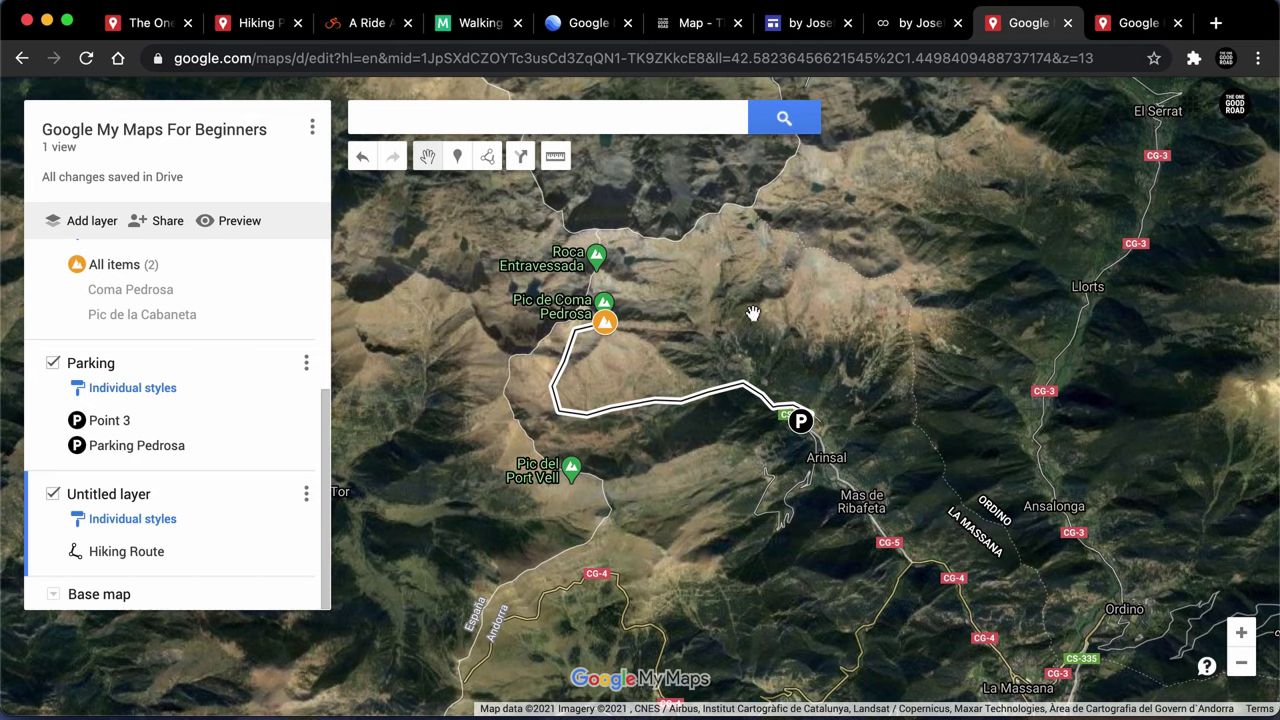
# - Look at the example route maps in Ride with GPS and MapHub, and return to the Google My Maps editor
pyautogui.click(368, 23)
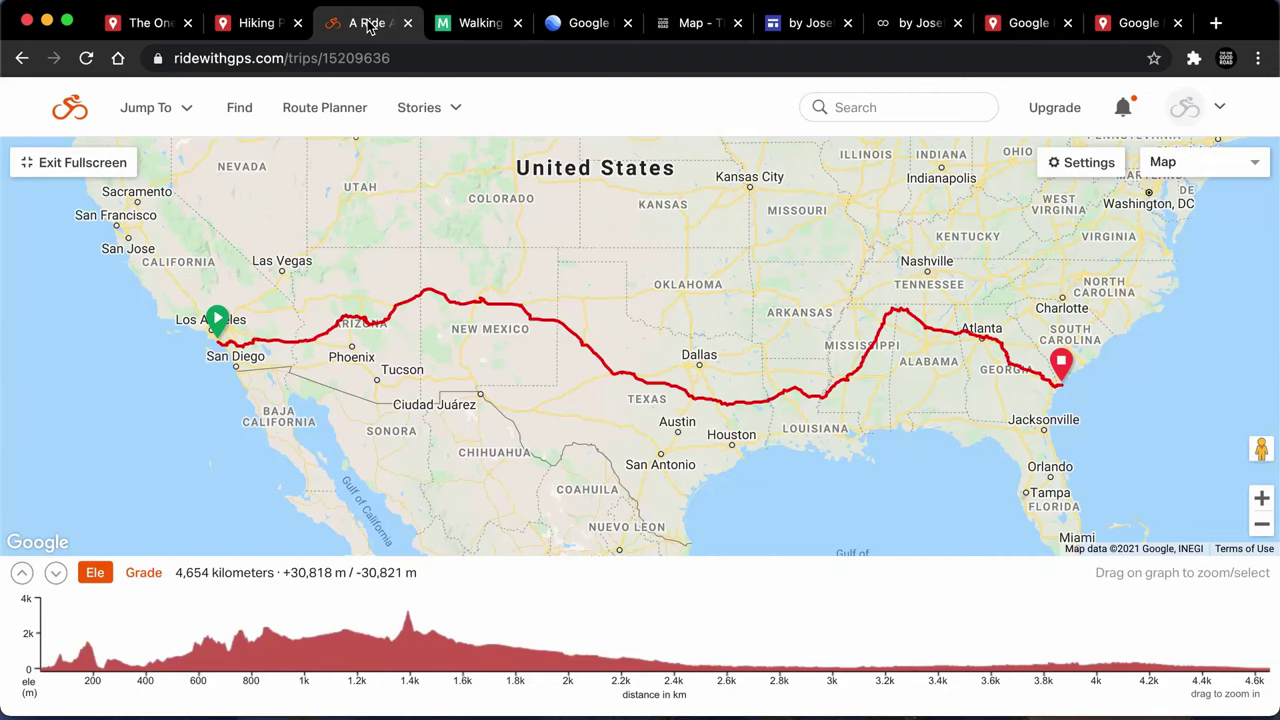
pyautogui.click(452, 24)
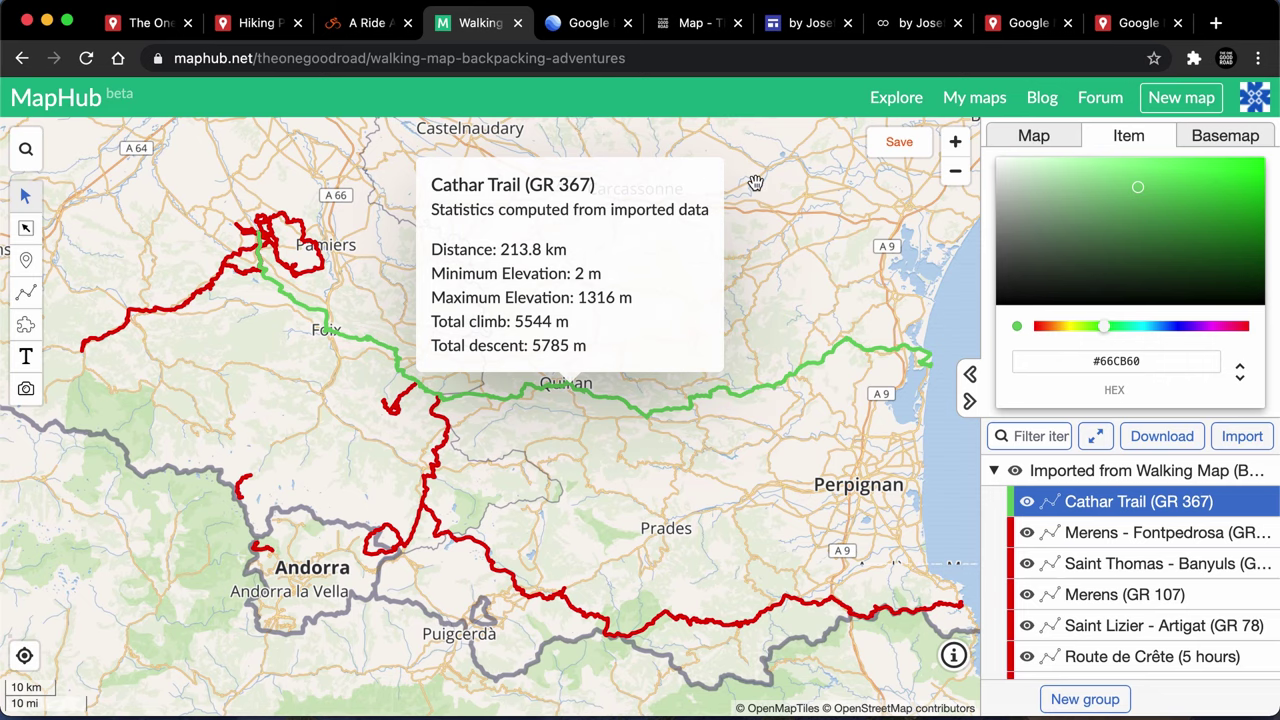
pyautogui.click(1110, 30)
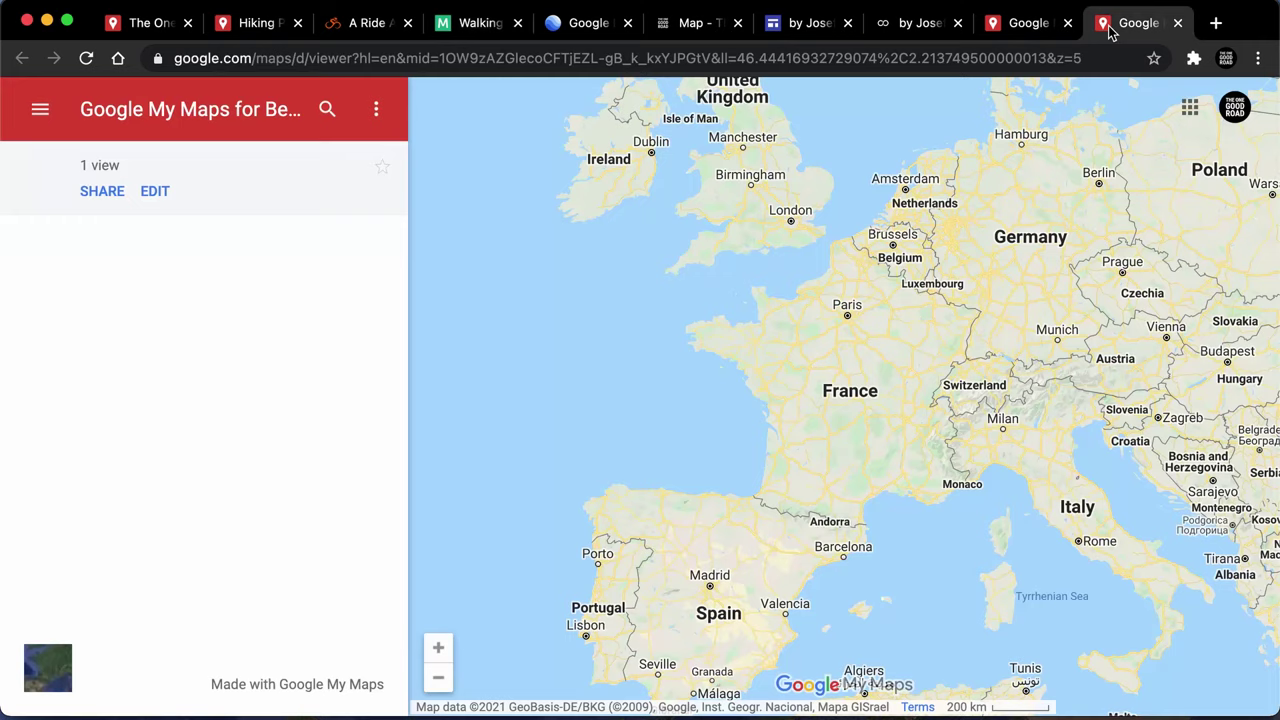
pyautogui.click(1005, 25)
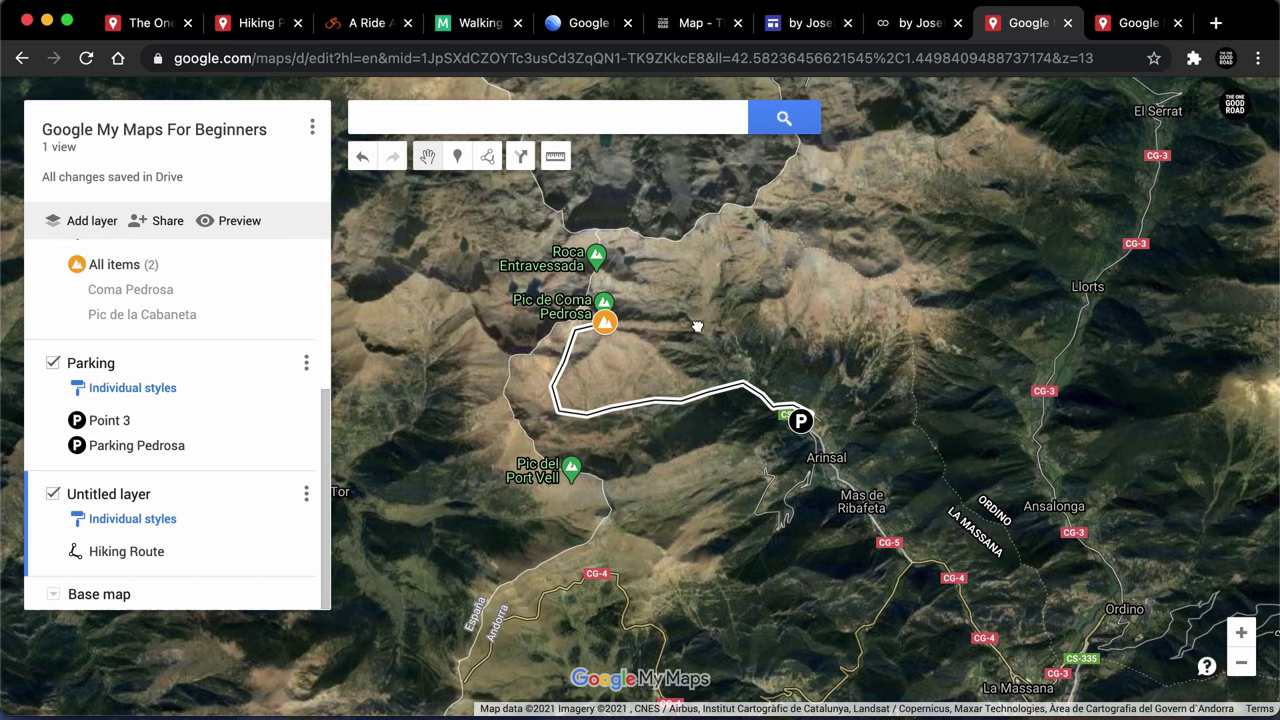
# - Colour the Hiking Route line light red and increase its line width
pyautogui.click(298, 553)
pyautogui.click(147, 552)
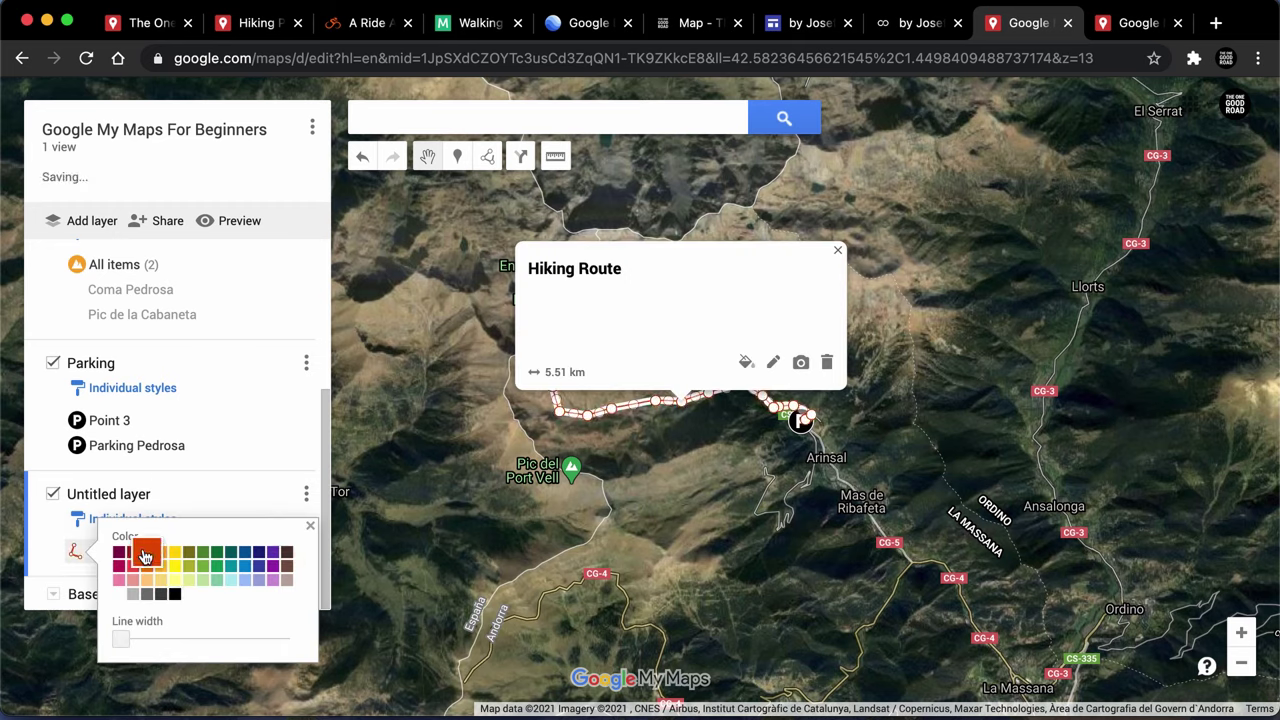
pyautogui.press('Escape')
pyautogui.click(296, 552)
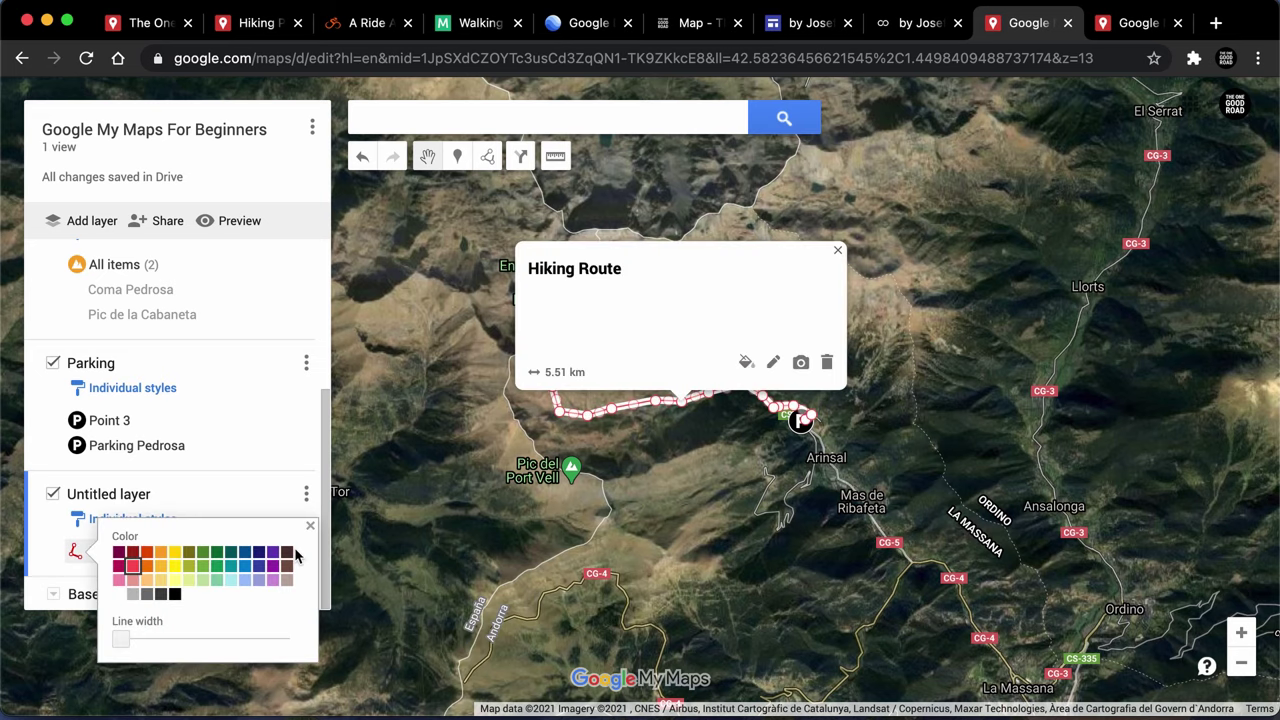
pyautogui.moveTo(137, 641); pyautogui.dragTo(157, 640)
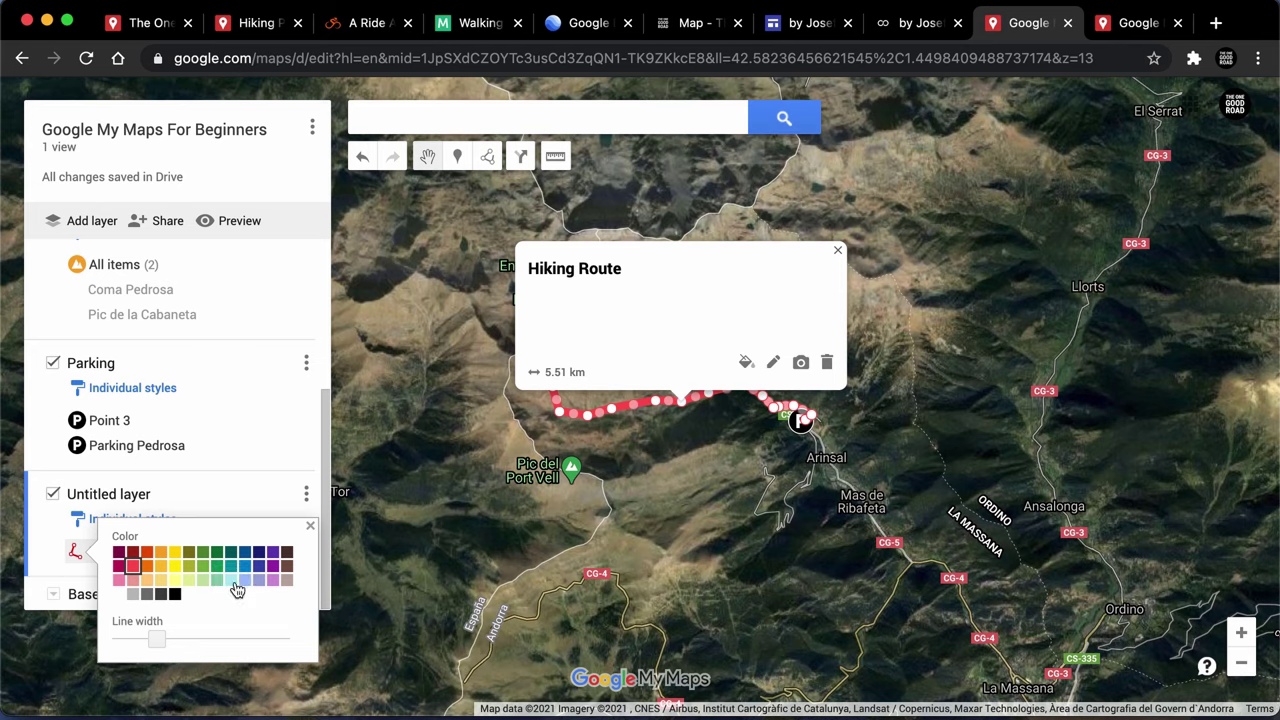
pyautogui.click(310, 528)
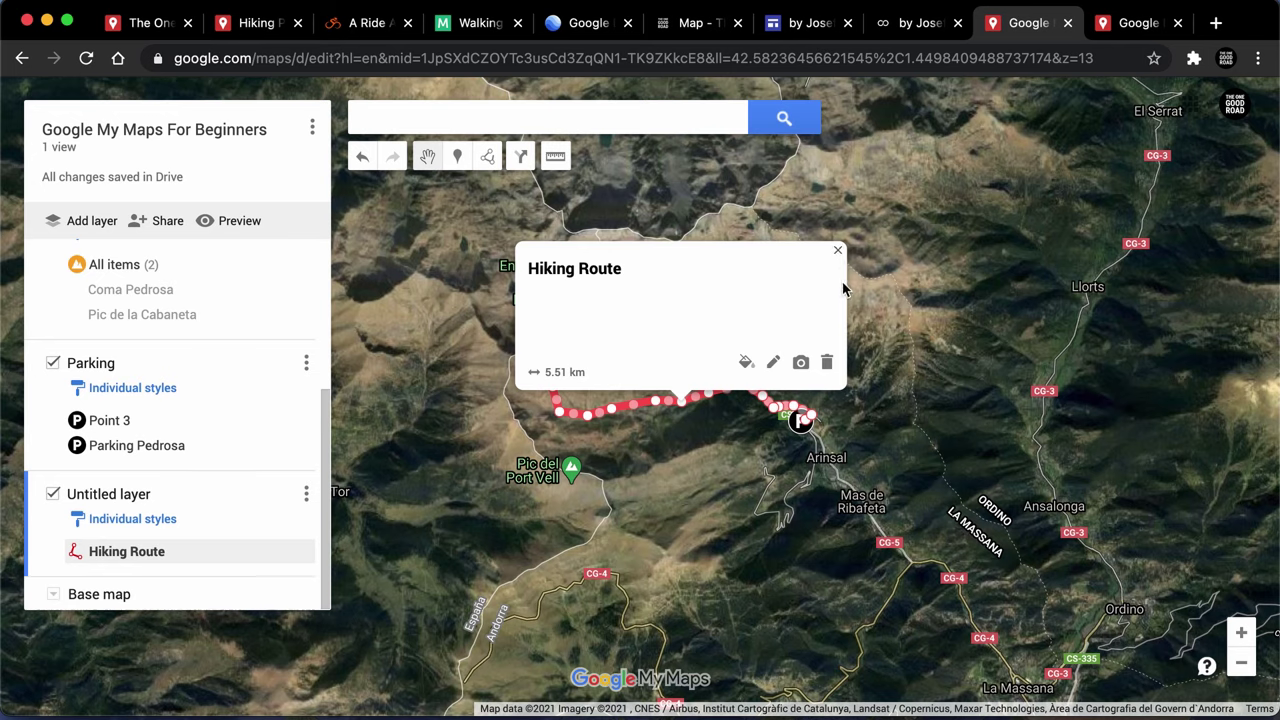
# - Attach the 2021-03-25 photo of two hikers before snowy mountains from your own photos to the Hiking Route and save it
pyautogui.click(801, 364)
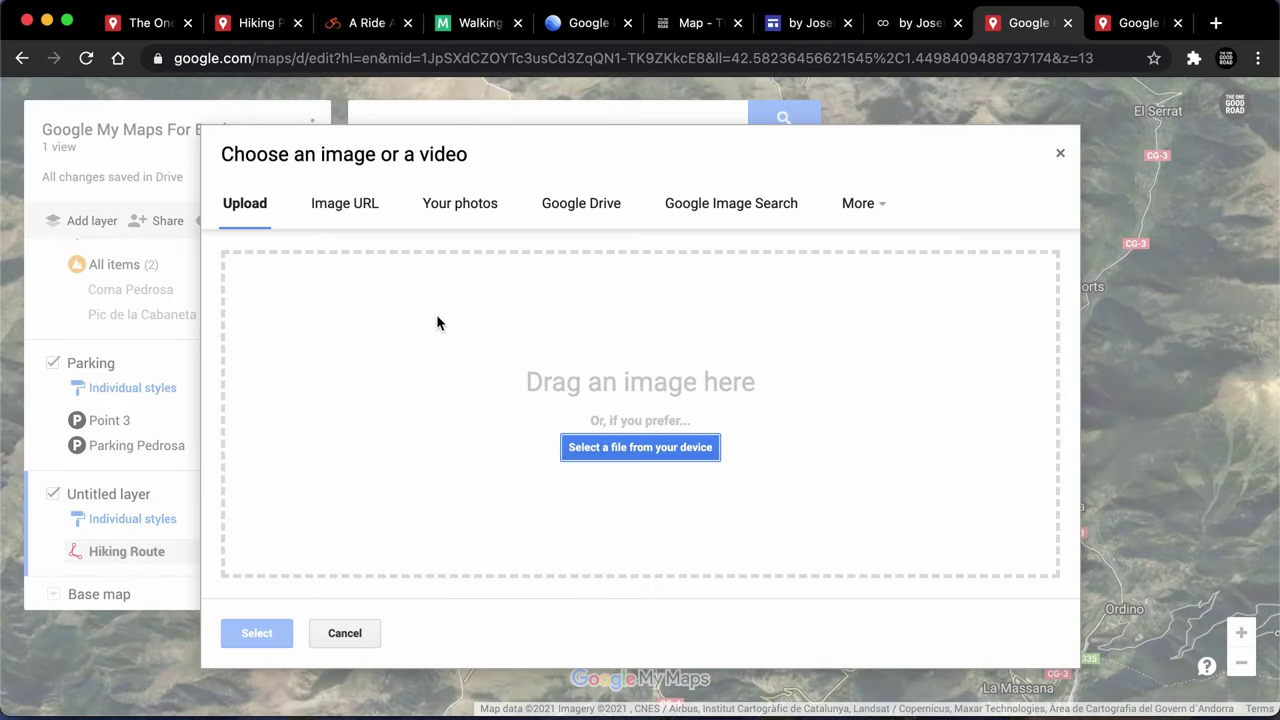
pyautogui.click(357, 204)
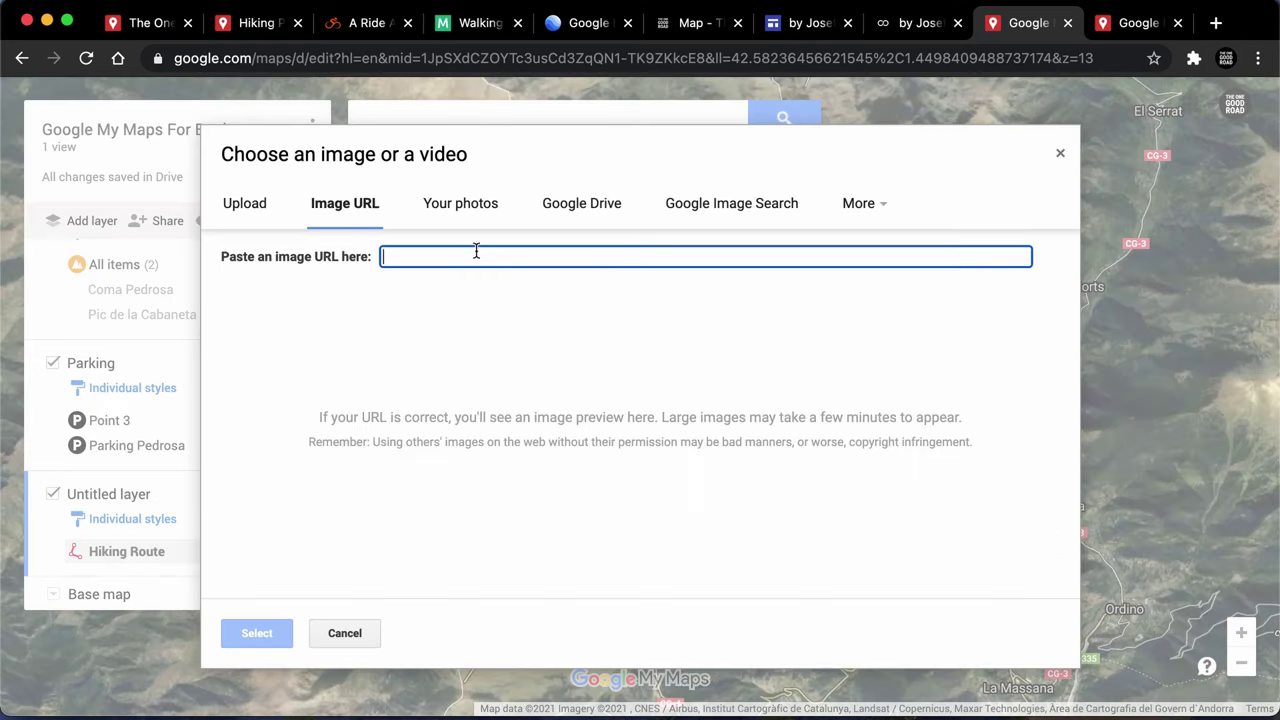
pyautogui.click(478, 212)
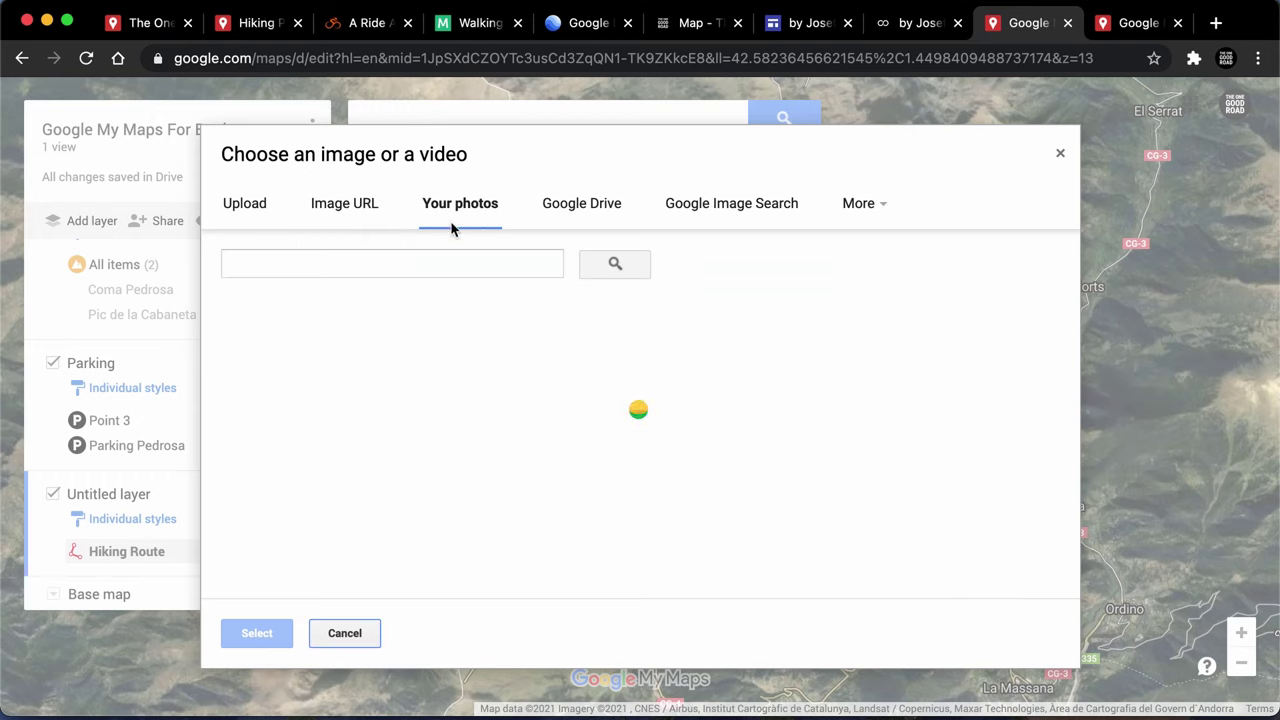
pyautogui.click(399, 259)
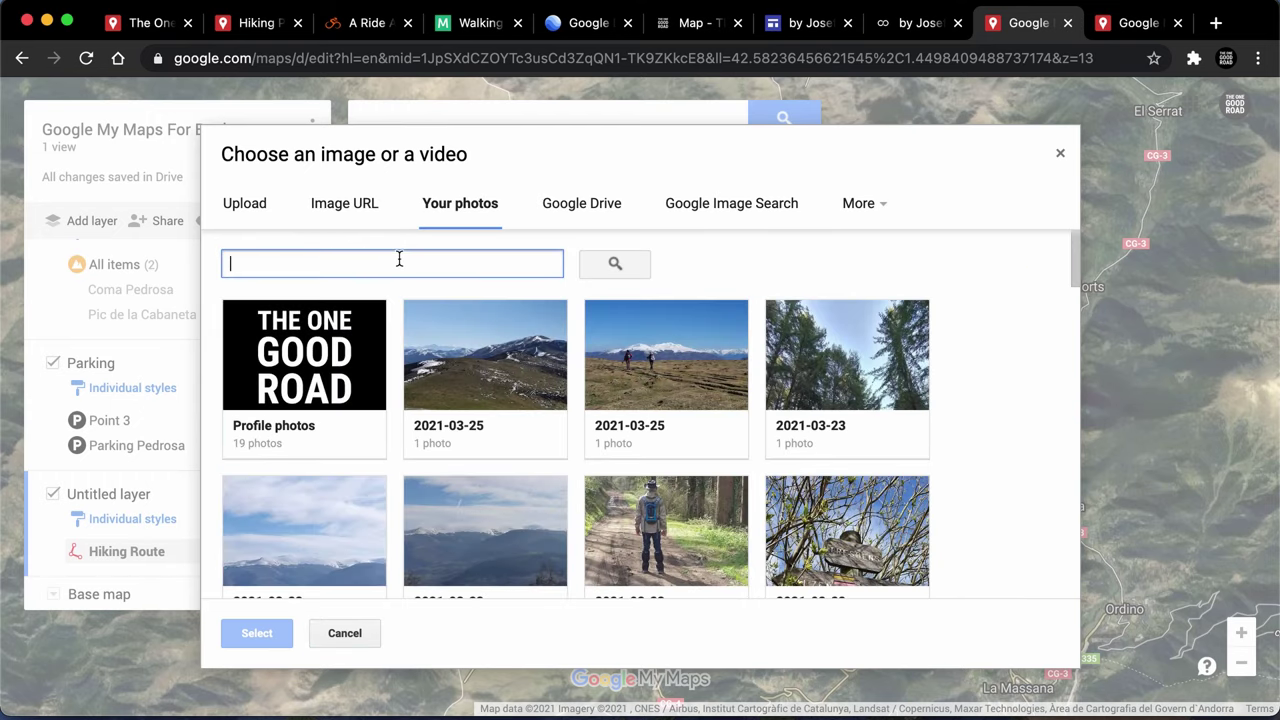
pyautogui.click(625, 352)
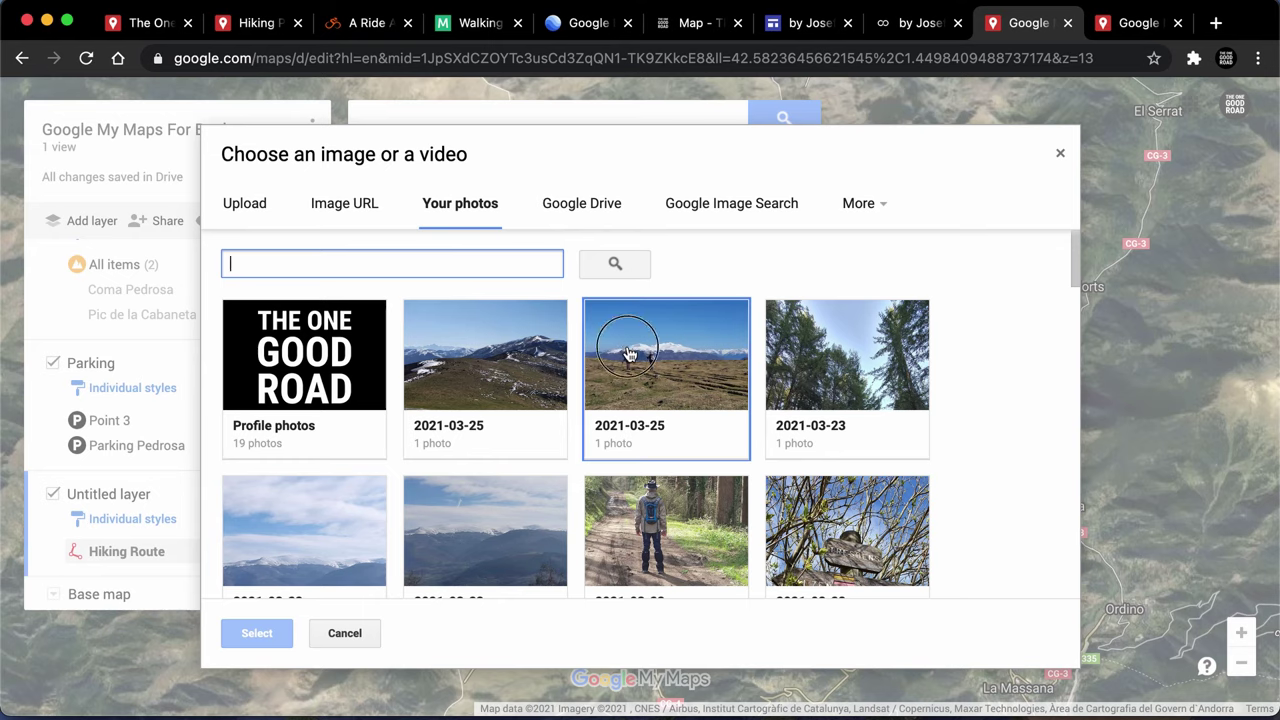
pyautogui.click(283, 389)
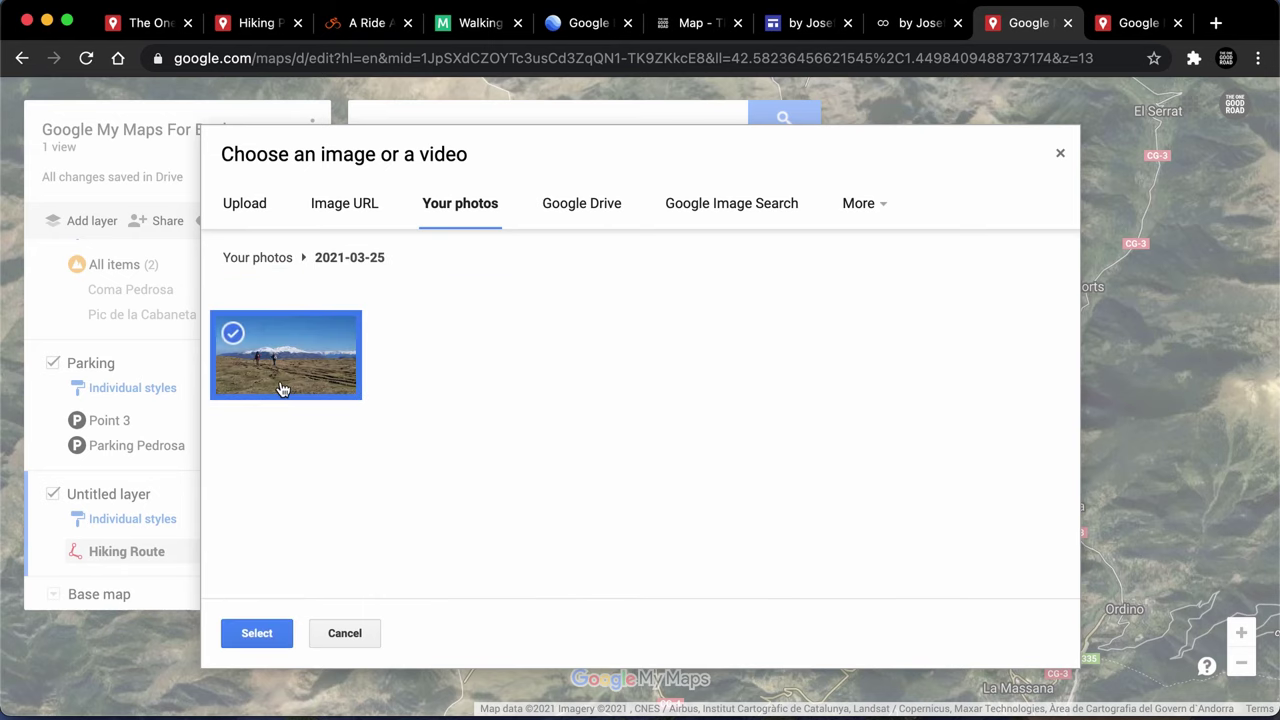
pyautogui.click(257, 634)
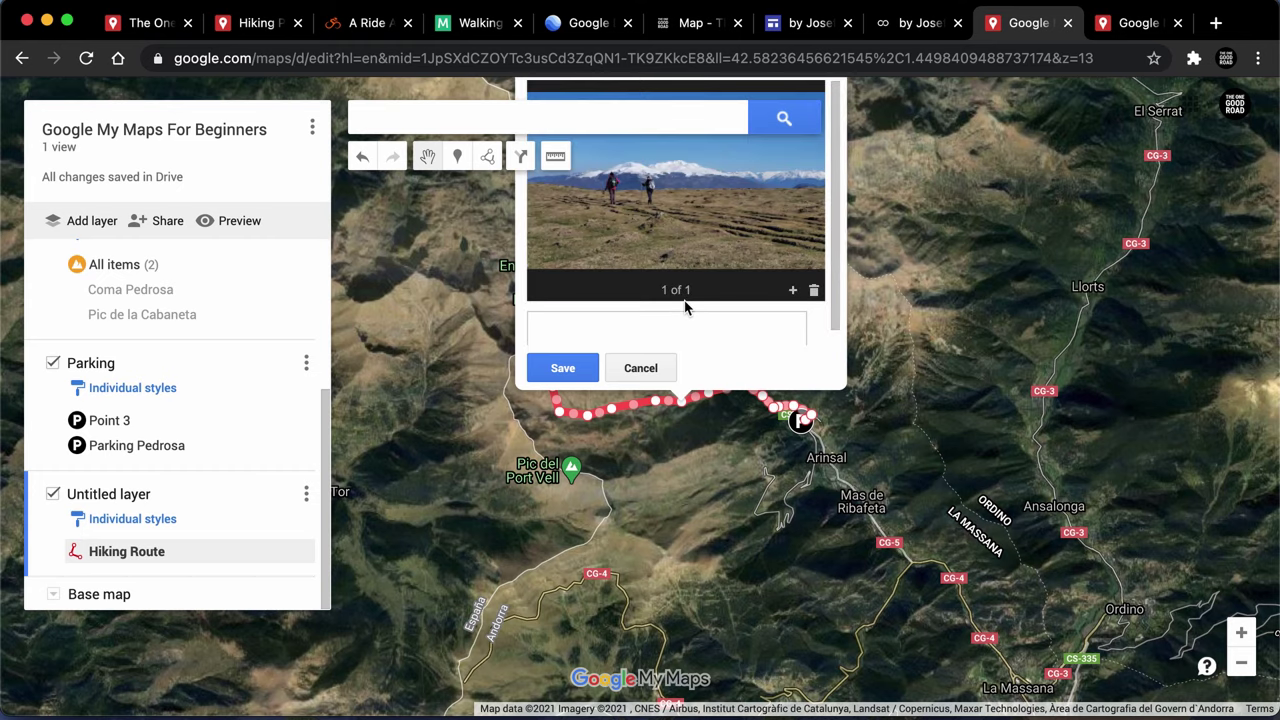
pyautogui.click(578, 369)
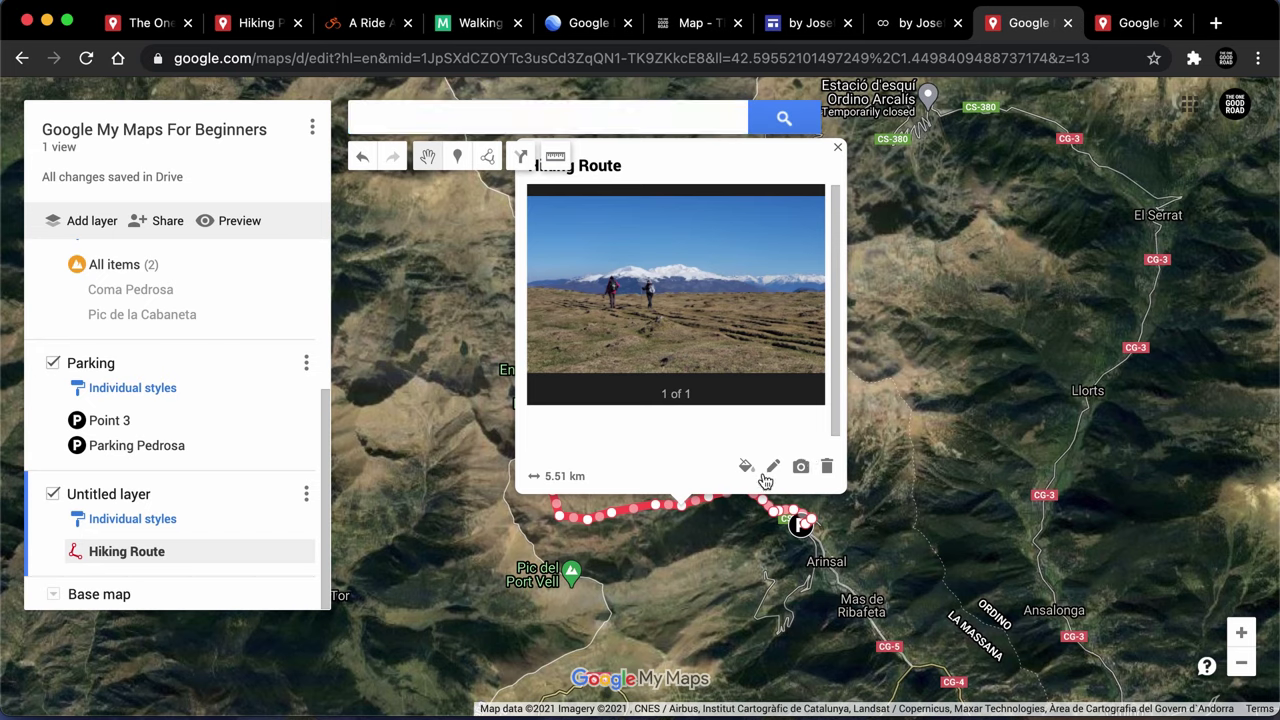
# - Look at the YouTube URL and YouTube Search options for adding a video to the Hiking Route, and close the media chooser
pyautogui.click(800, 468)
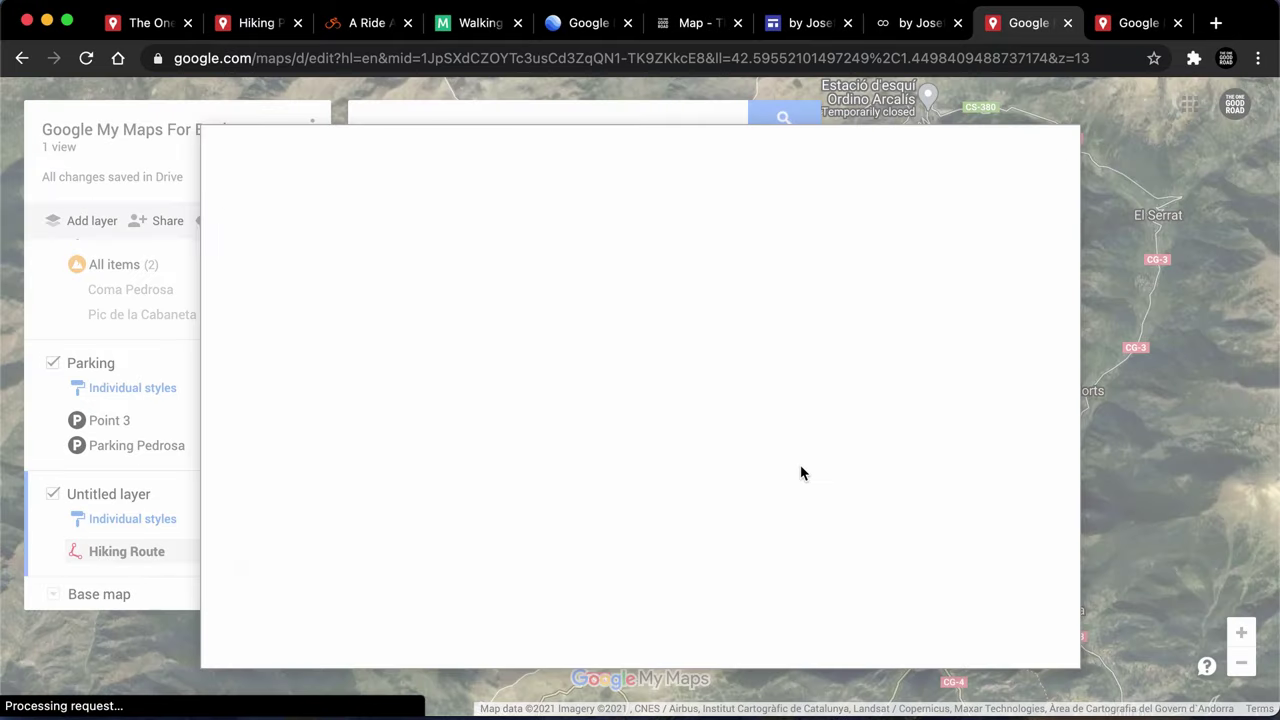
pyautogui.click(862, 204)
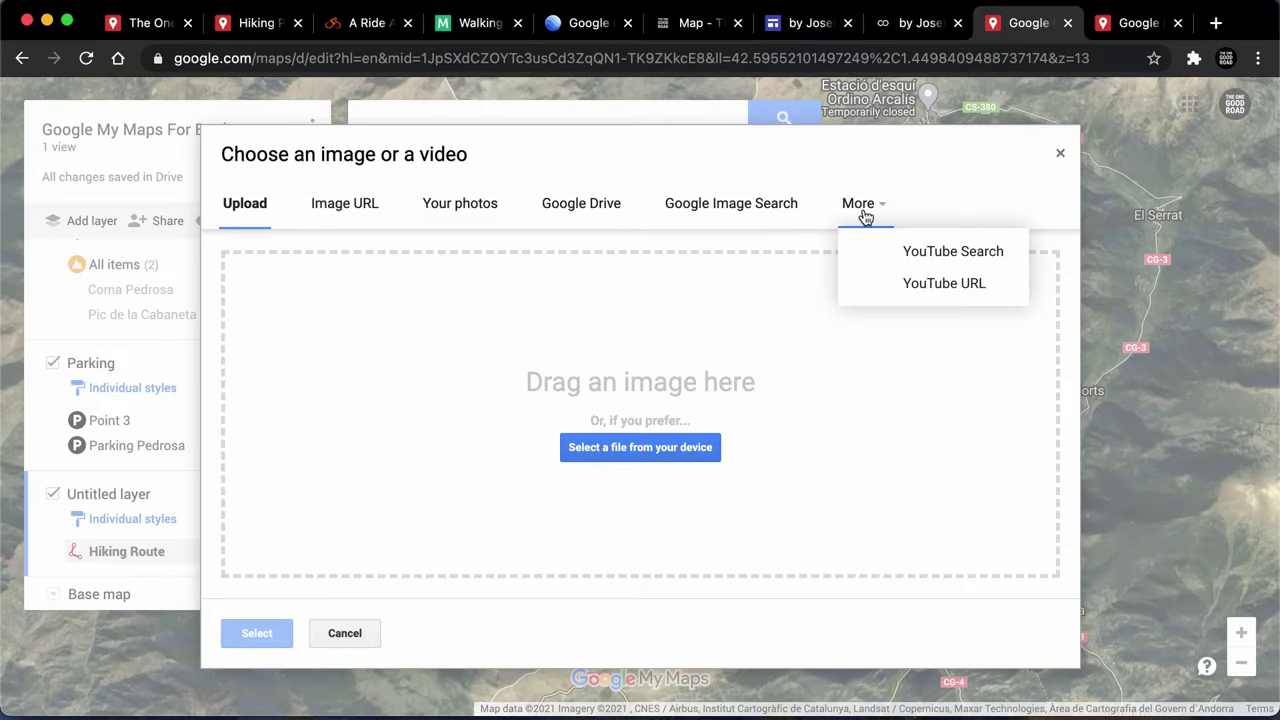
pyautogui.click(929, 284)
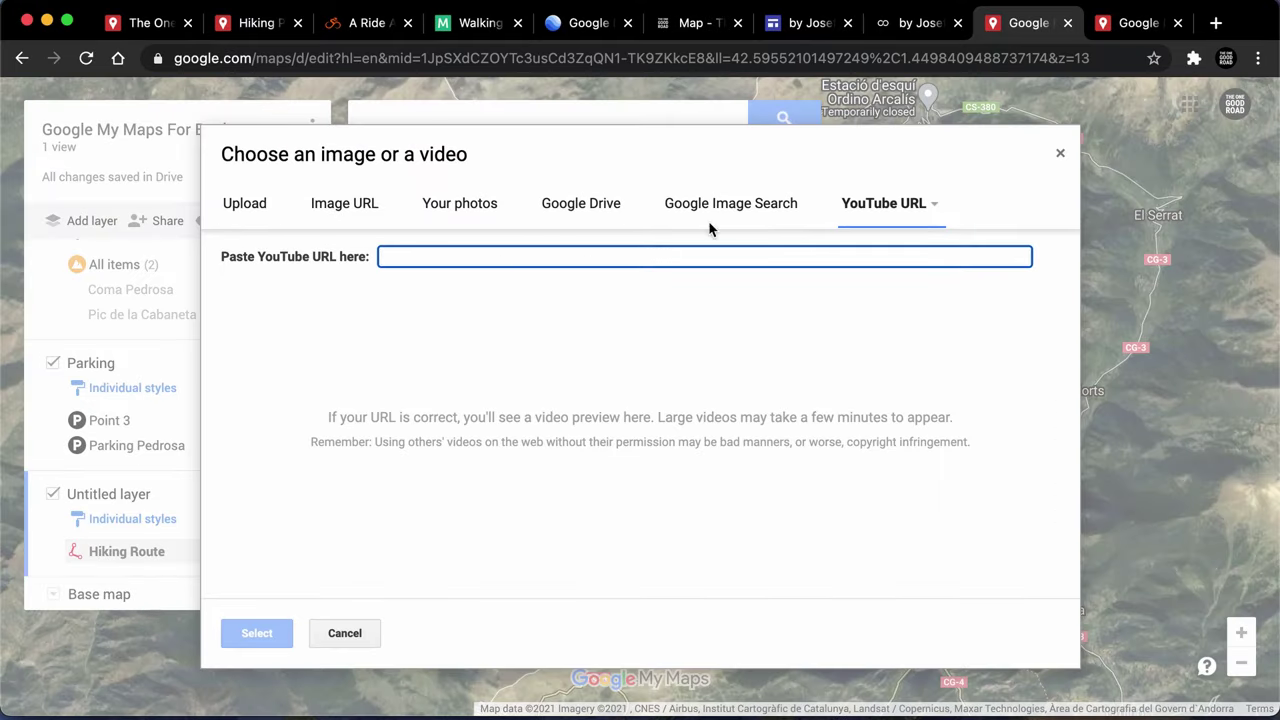
pyautogui.click(925, 200)
pyautogui.click(925, 253)
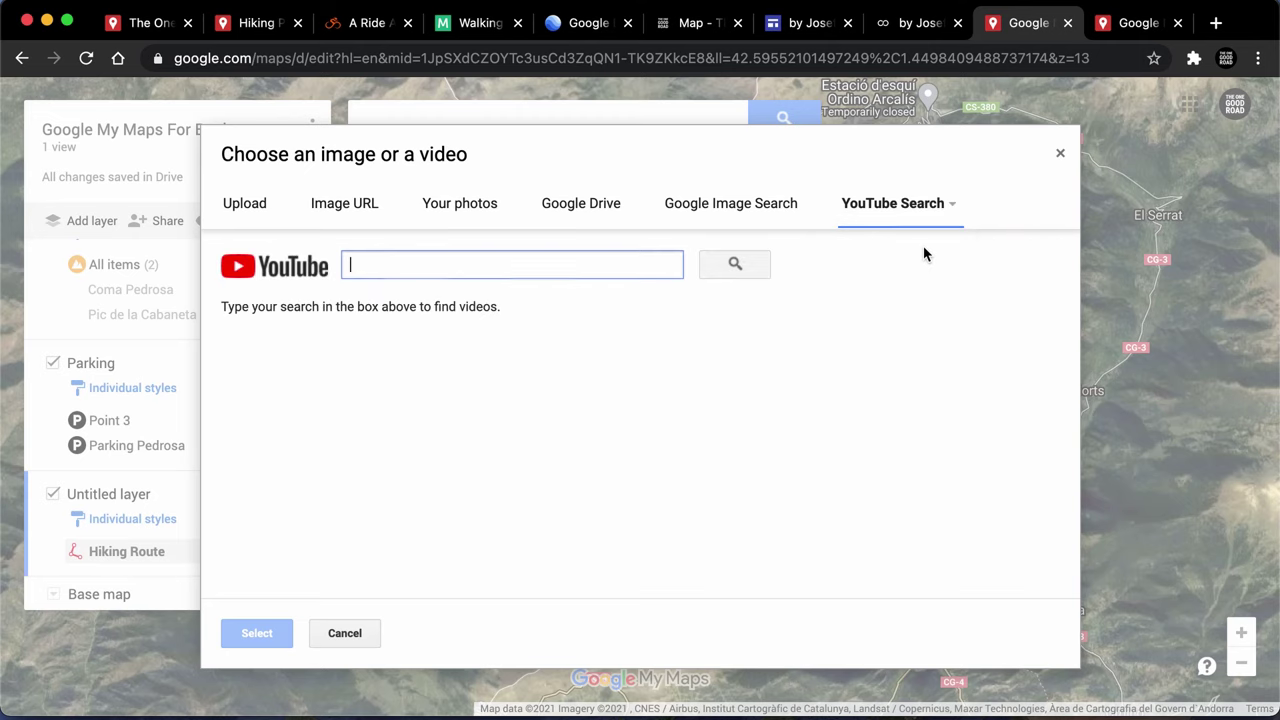
pyautogui.press('Escape')
pyautogui.press('Escape')
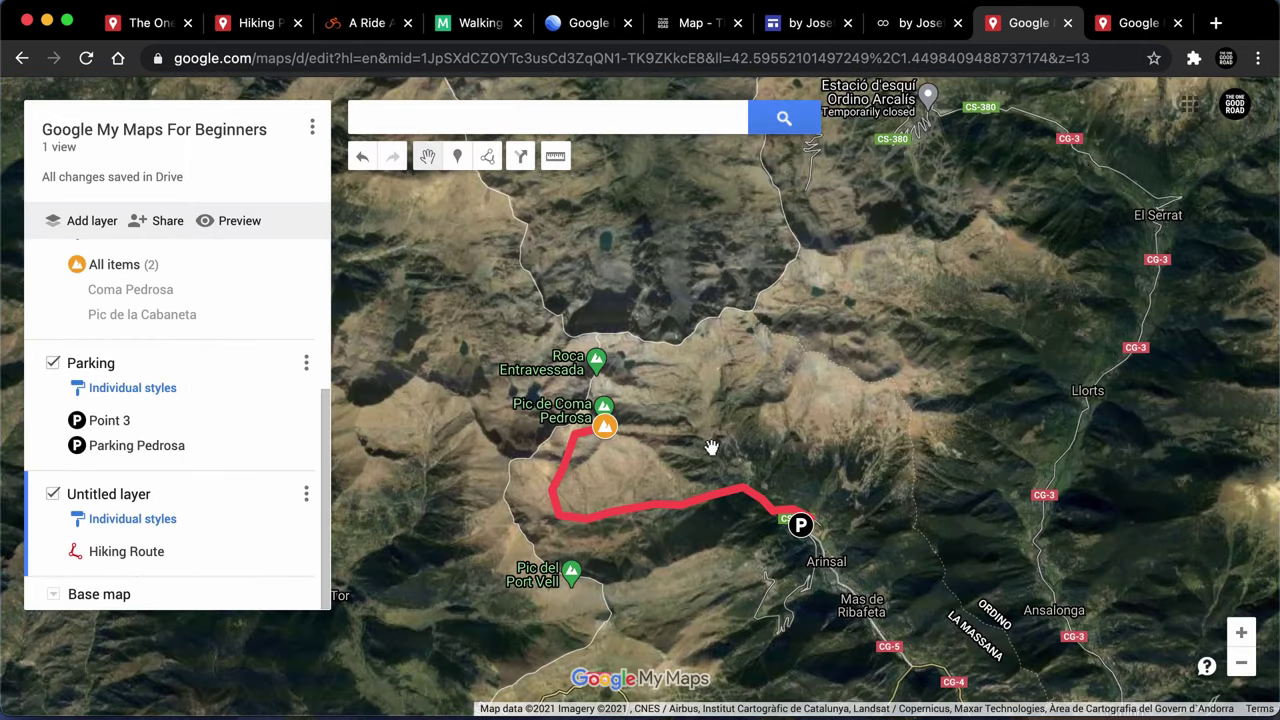
# - Switch the base map back to the standard Map style with the whole of Andorra in view
pyautogui.moveTo(837, 466); pyautogui.dragTo(758, 399)
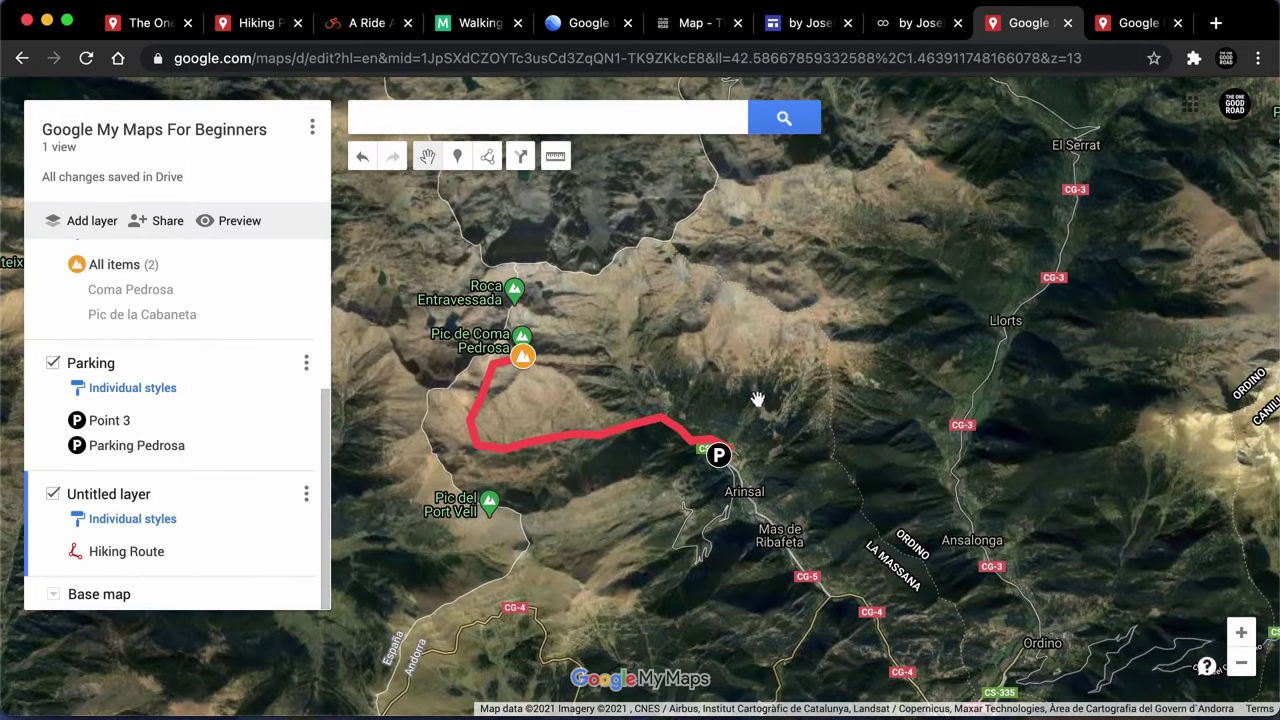
pyautogui.scroll(-2, 758, 399)
pyautogui.scroll(-3, 740, 530)
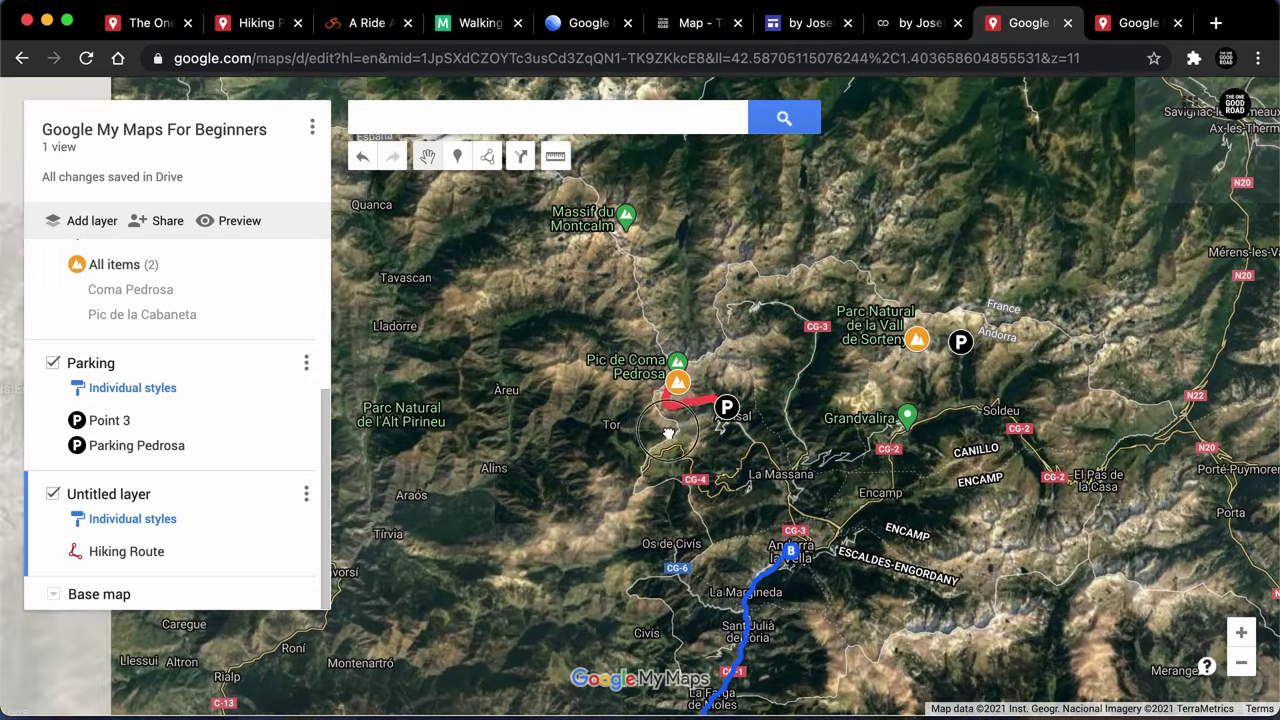
pyautogui.moveTo(825, 493); pyautogui.dragTo(651, 420)
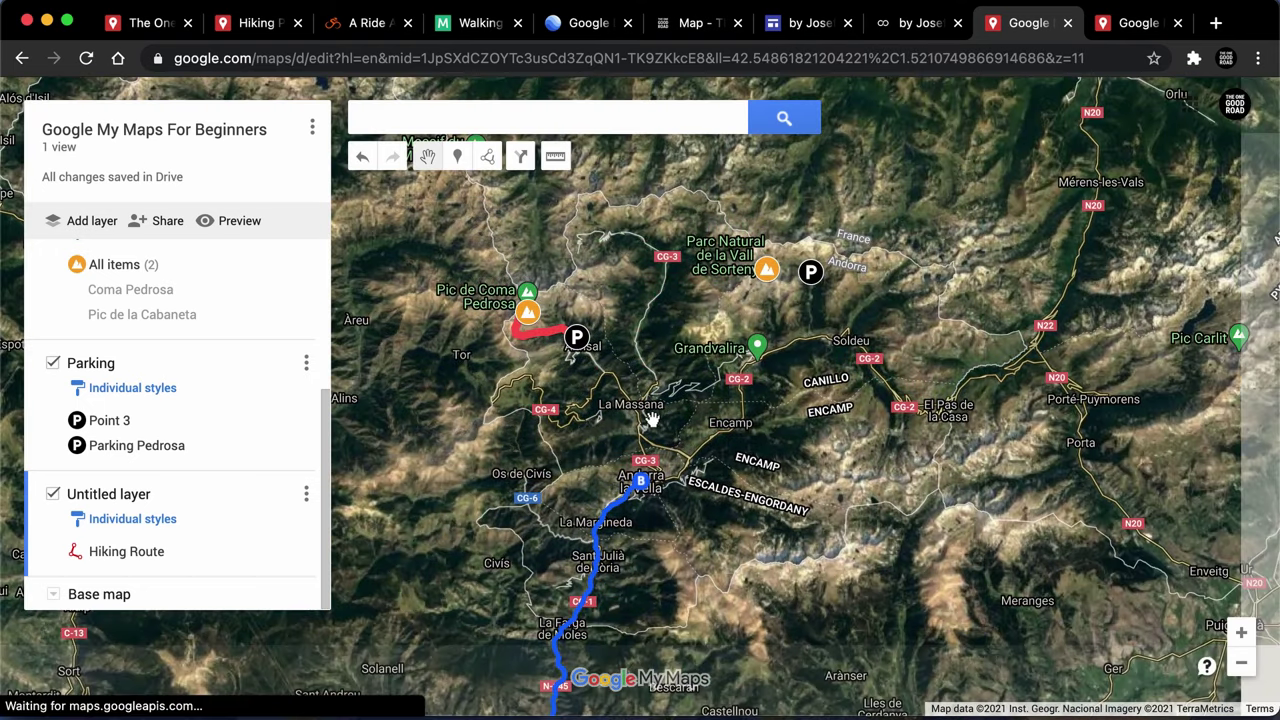
pyautogui.click(55, 596)
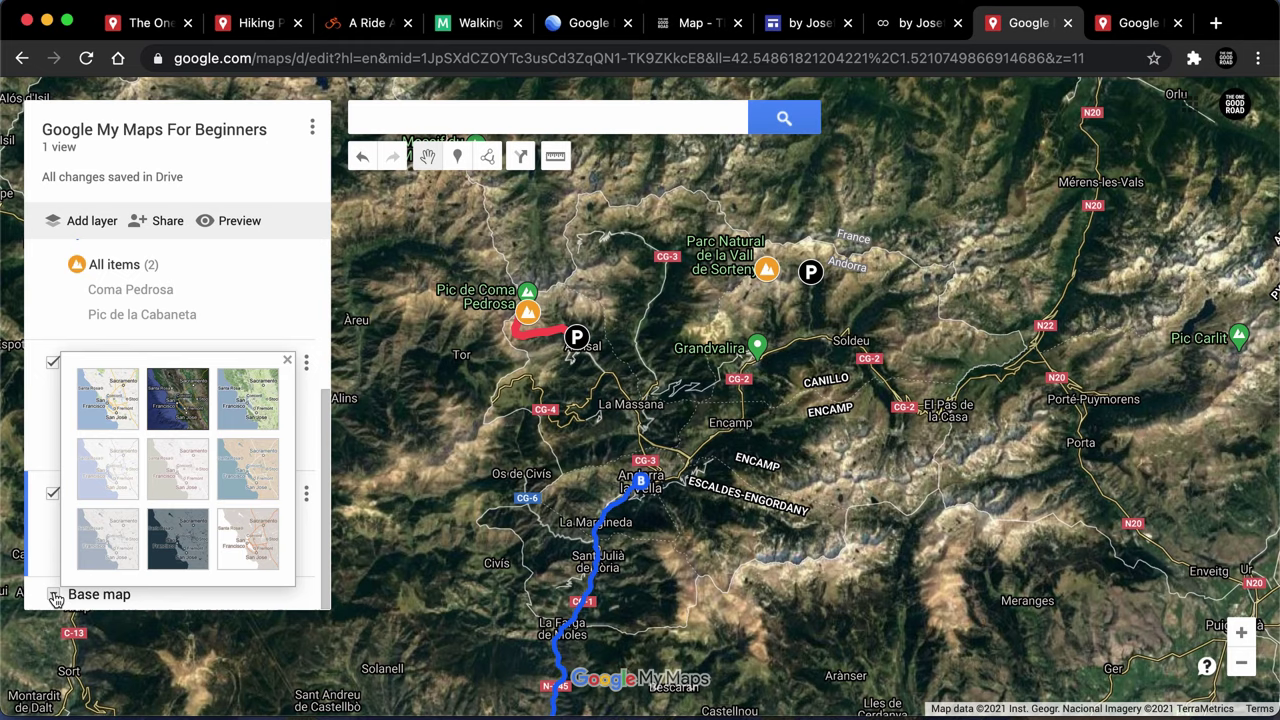
pyautogui.click(118, 418)
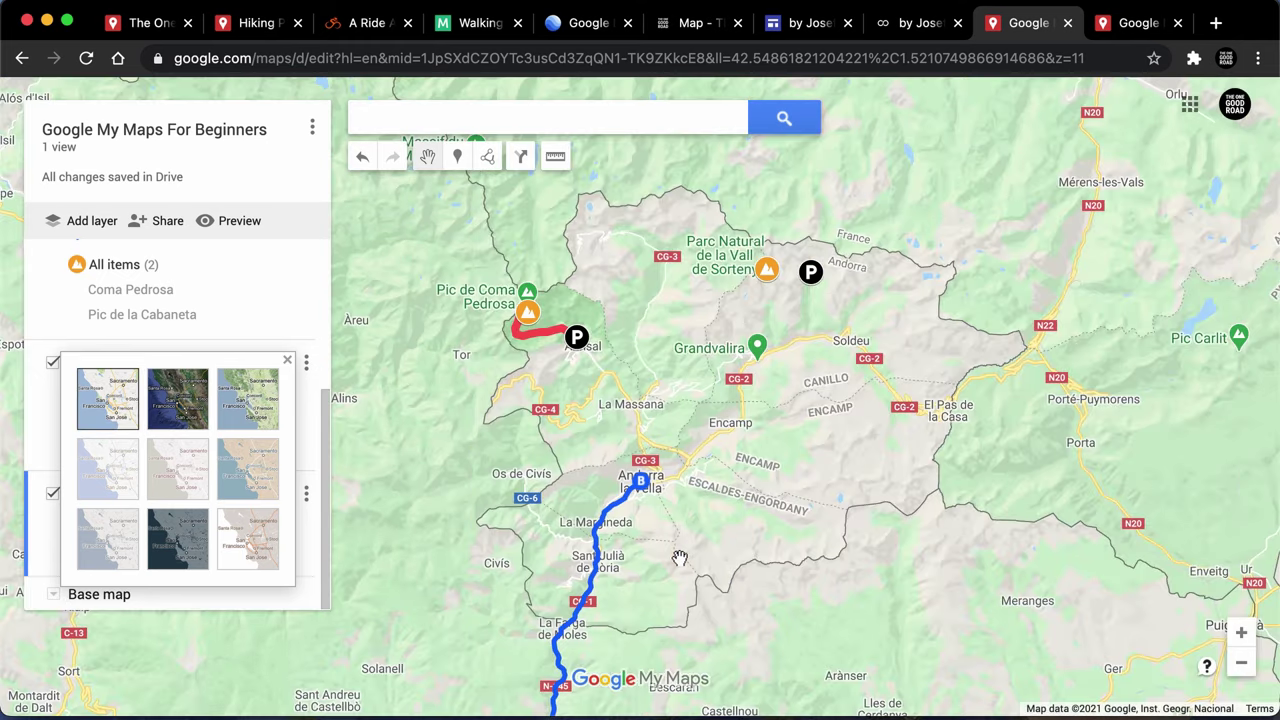
pyautogui.moveTo(817, 531); pyautogui.dragTo(787, 524)
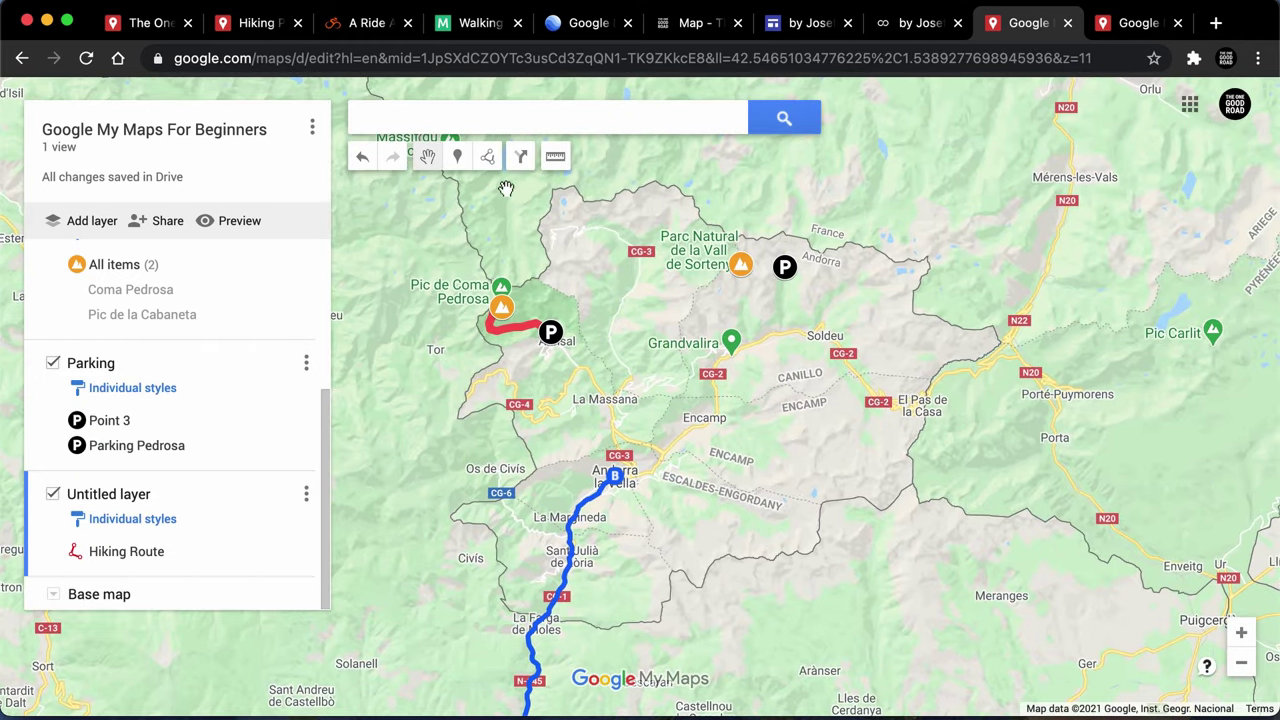
# - Add a new empty layer below the one holding the Hiking Route
pyautogui.click(488, 158)
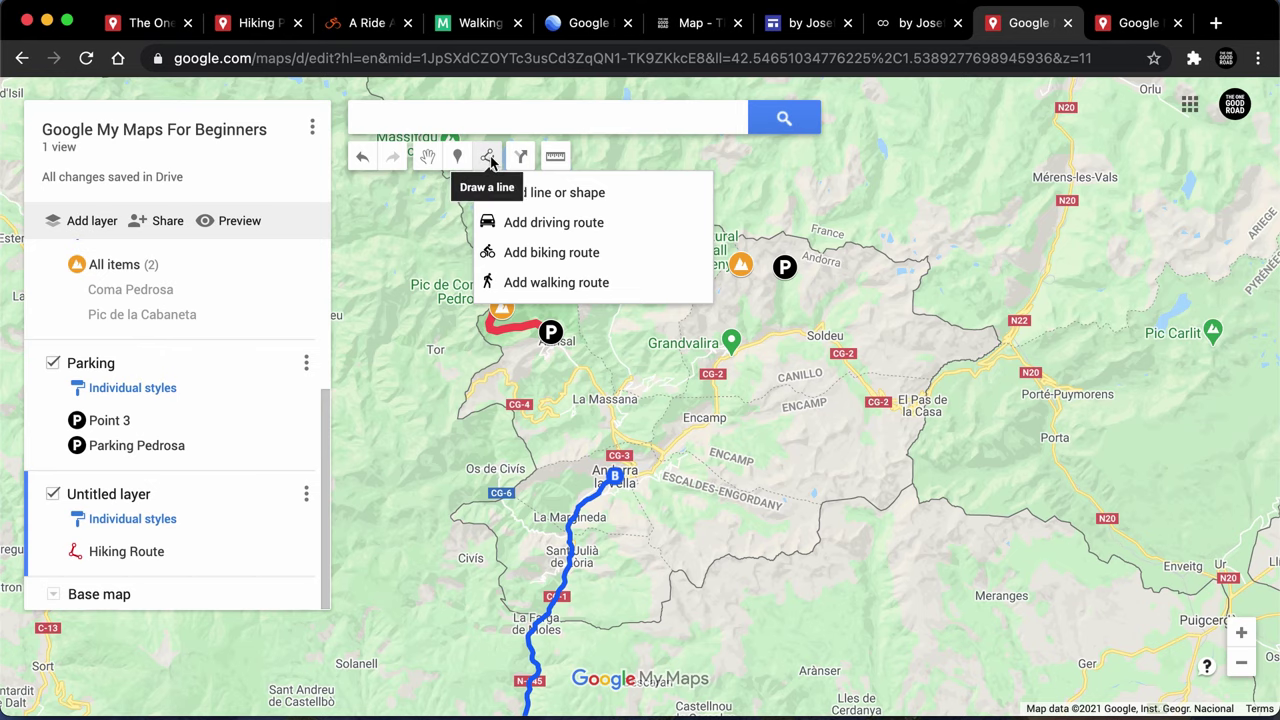
pyautogui.click(612, 193)
pyautogui.moveTo(567, 199); pyautogui.dragTo(574, 199)
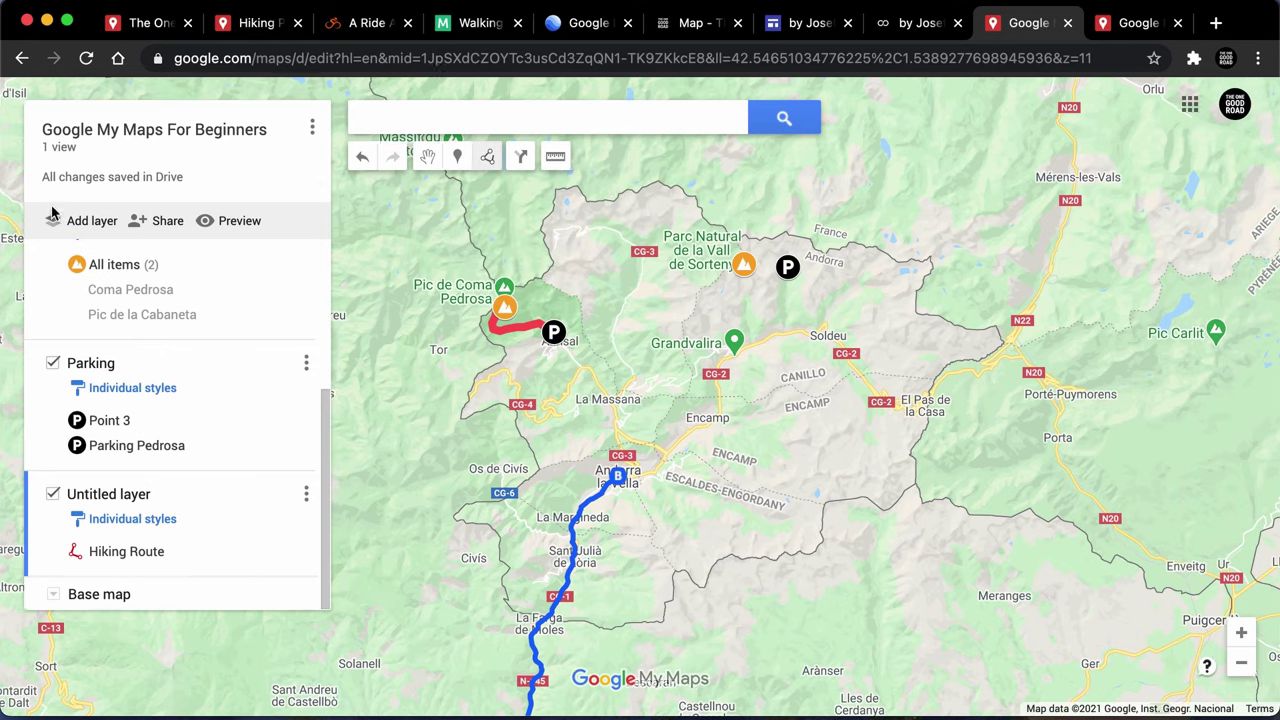
pyautogui.click(82, 221)
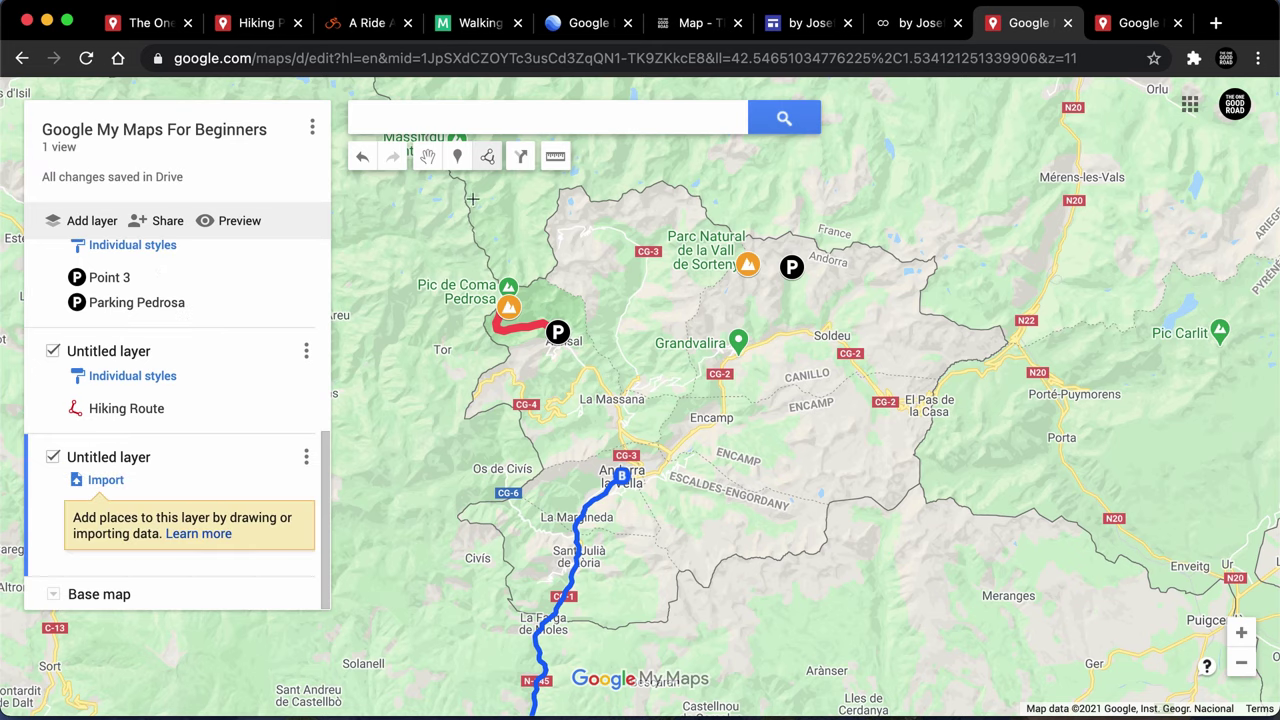
# - Draw a closed shape on the new layer tracing Andorra's border, starting and ending at its northeastern corner
pyautogui.click(488, 157)
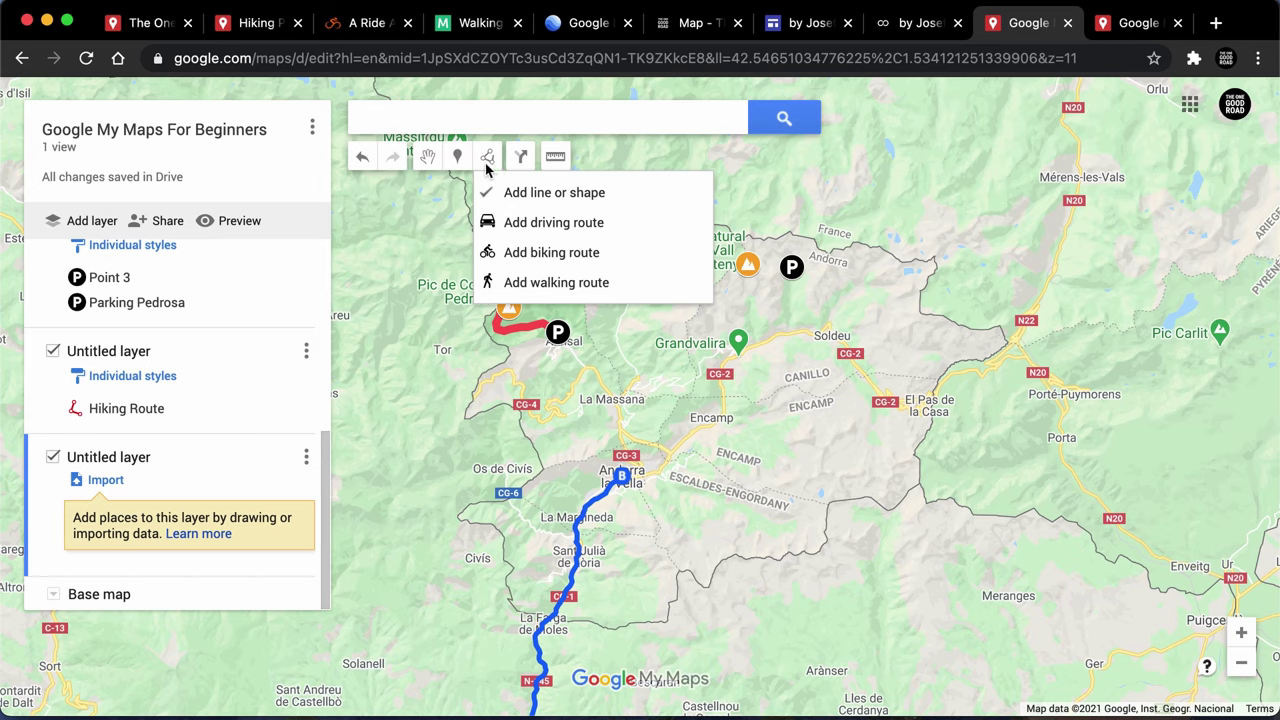
pyautogui.click(540, 193)
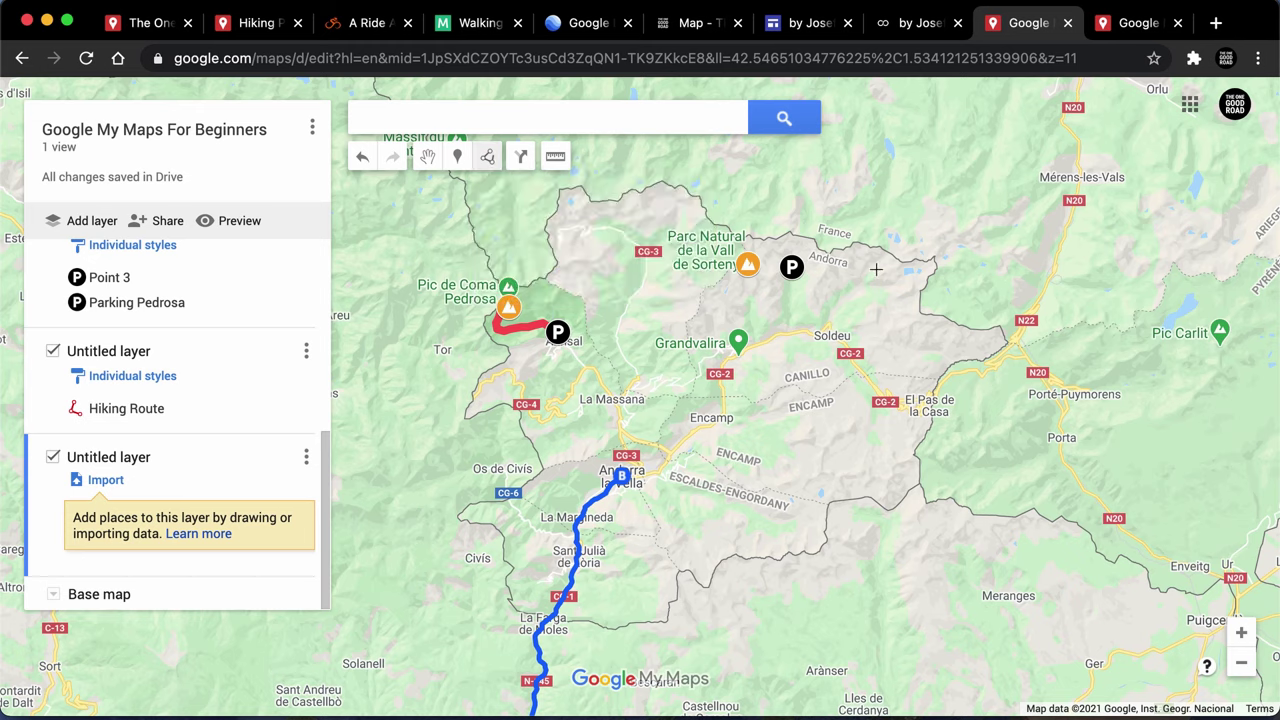
pyautogui.click(927, 263)
pyautogui.click(899, 259)
pyautogui.click(856, 244)
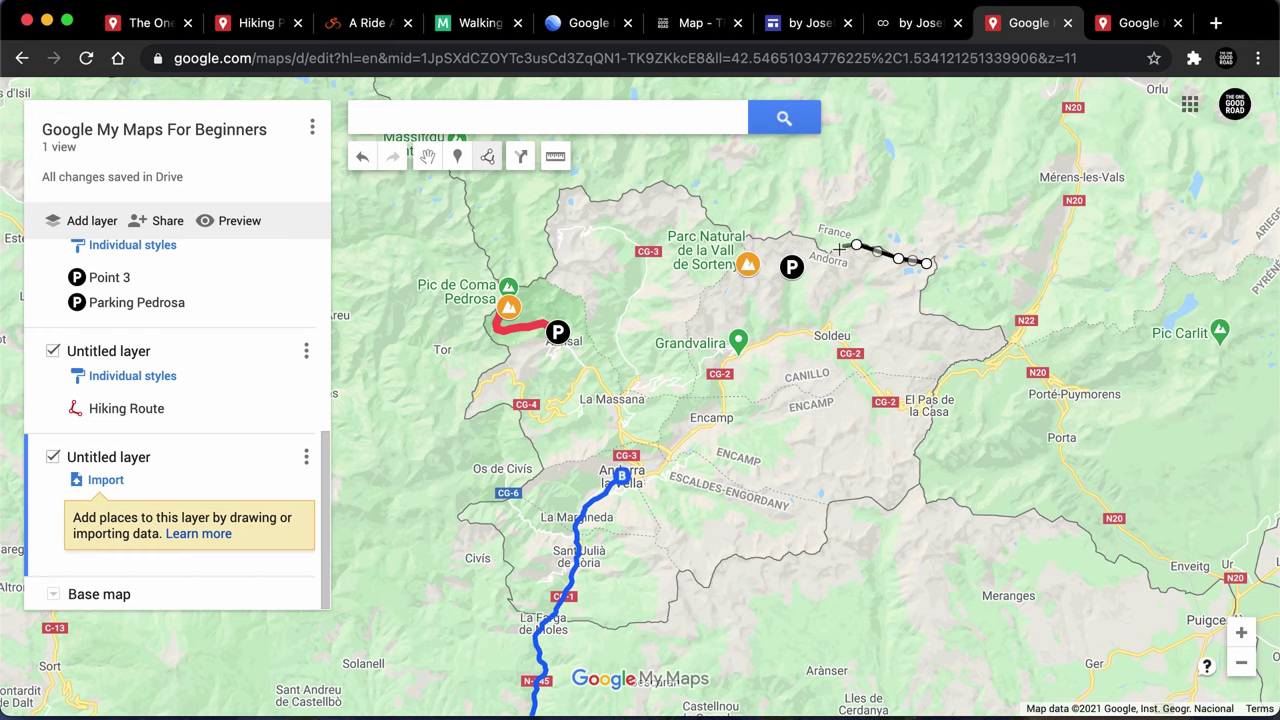
pyautogui.click(826, 252)
pyautogui.click(793, 232)
pyautogui.click(749, 237)
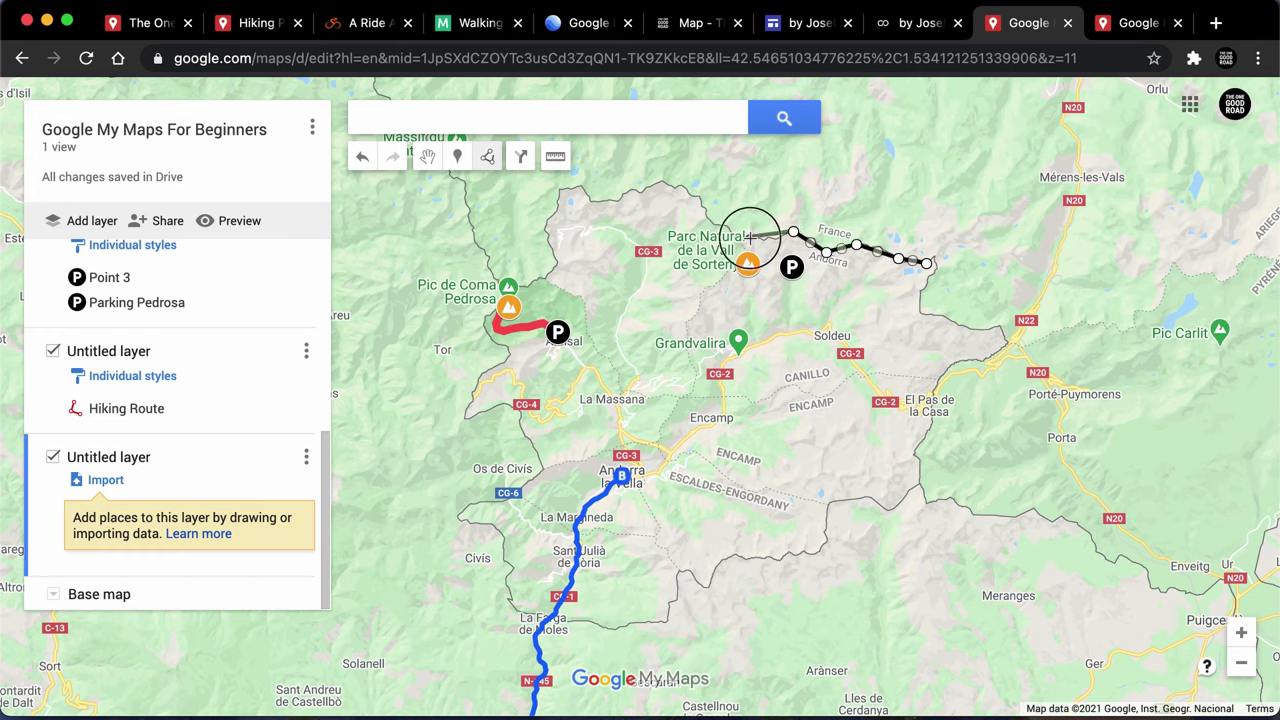
pyautogui.click(694, 197)
pyautogui.click(650, 185)
pyautogui.click(617, 197)
pyautogui.click(557, 193)
pyautogui.click(552, 270)
pyautogui.click(487, 318)
pyautogui.click(466, 415)
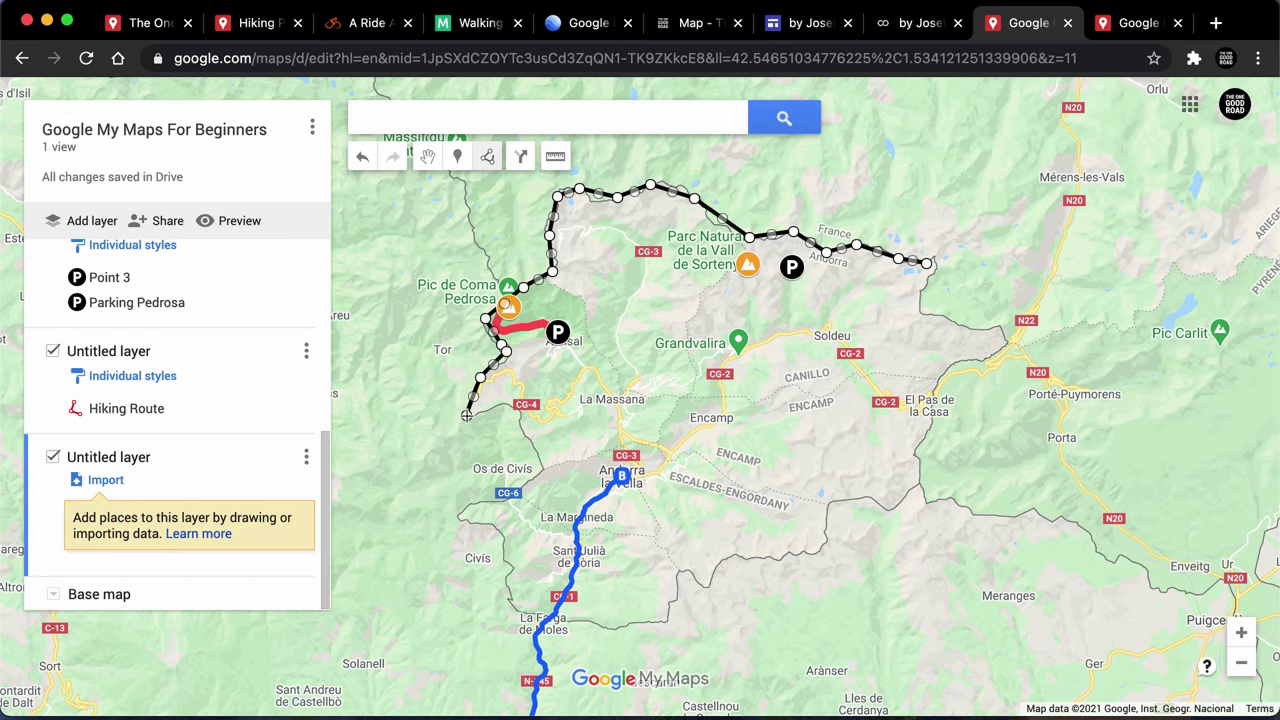
pyautogui.click(510, 403)
pyautogui.click(535, 458)
pyautogui.click(463, 514)
pyautogui.click(508, 596)
pyautogui.click(621, 628)
pyautogui.click(669, 618)
pyautogui.click(725, 558)
pyautogui.click(821, 546)
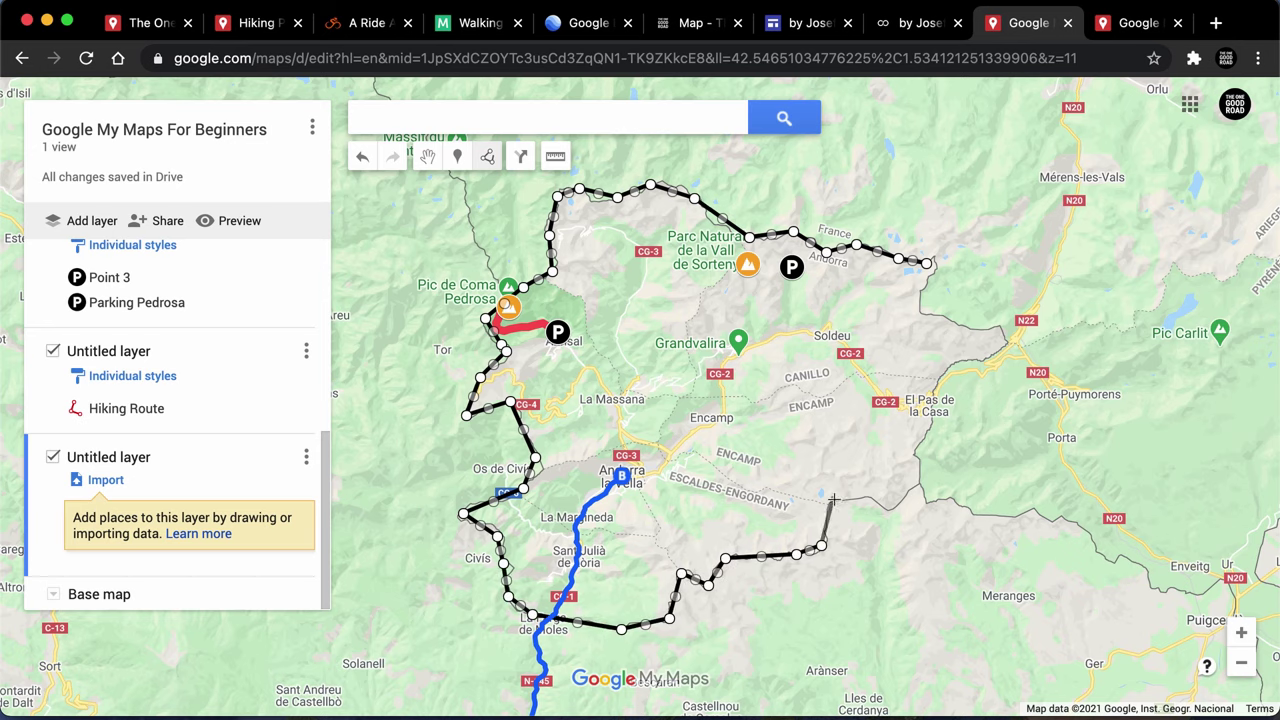
pyautogui.click(831, 497)
pyautogui.click(917, 482)
pyautogui.click(936, 385)
pyautogui.click(1000, 326)
pyautogui.click(920, 310)
pyautogui.click(932, 266)
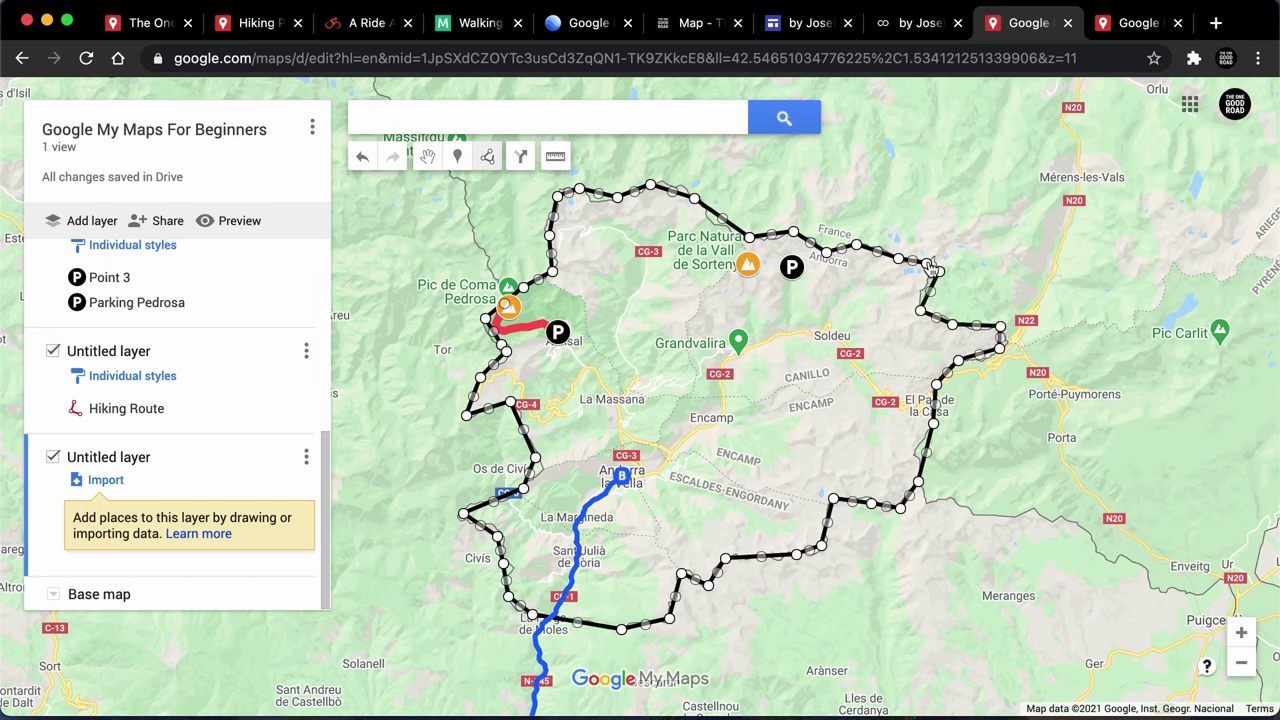
pyautogui.click(930, 266)
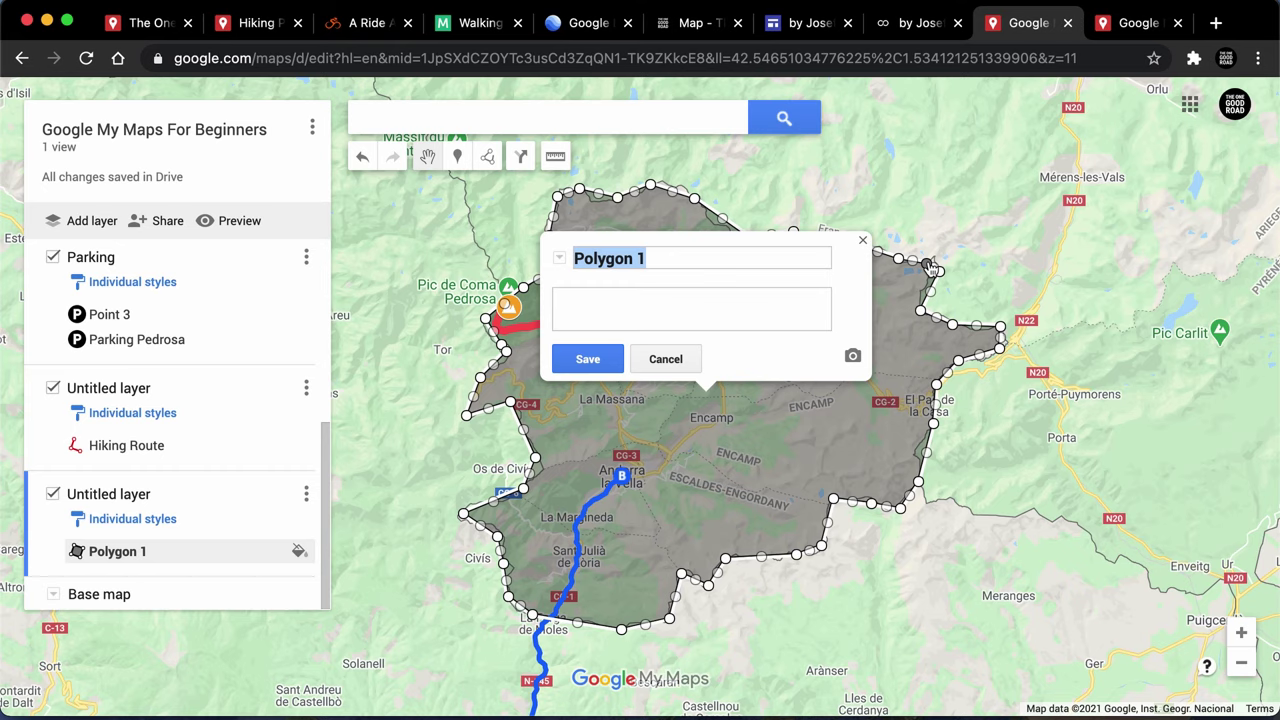
# - Name the border polygon "Andorra", save it and colour it indigo
pyautogui.write('Andorra')
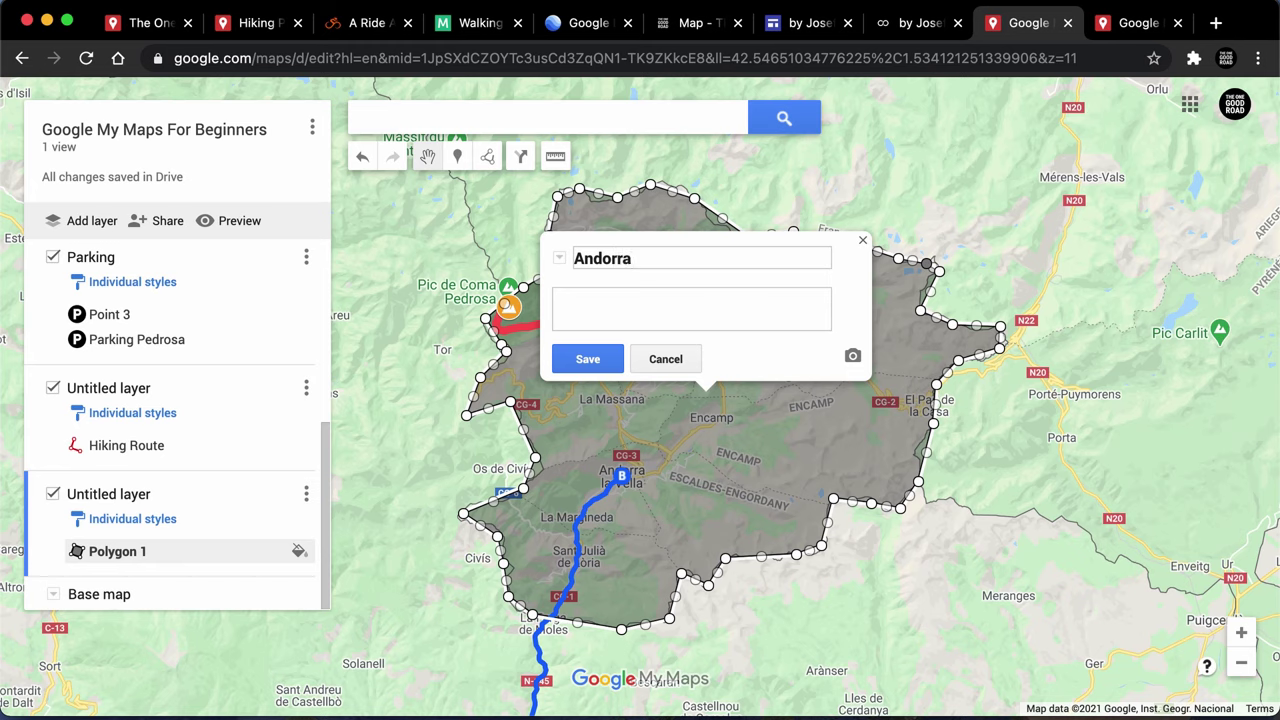
pyautogui.click(595, 359)
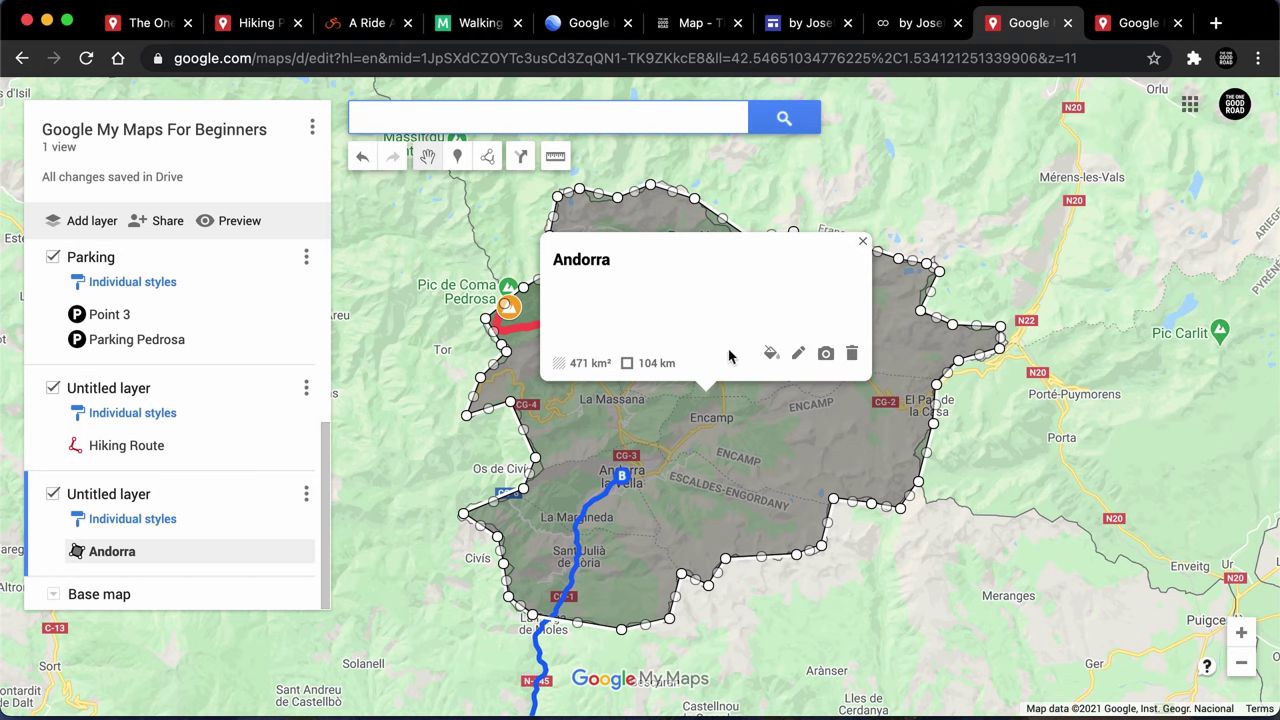
pyautogui.click(771, 355)
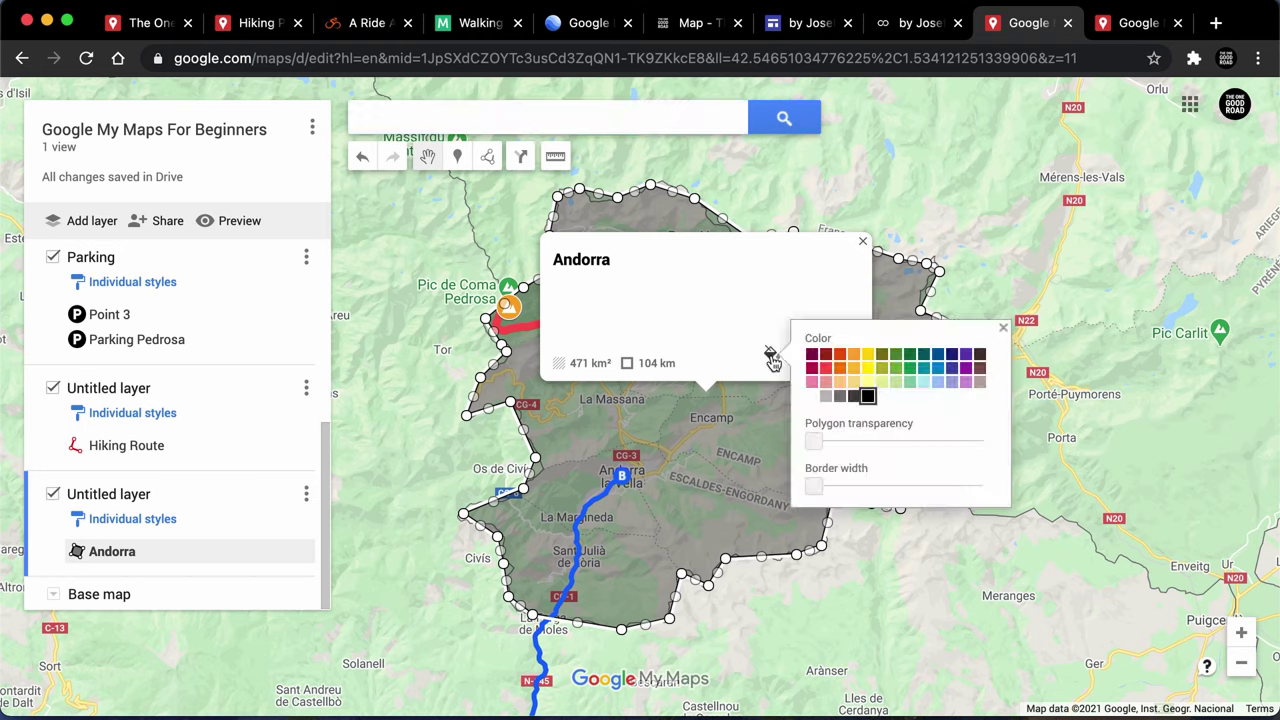
pyautogui.click(956, 374)
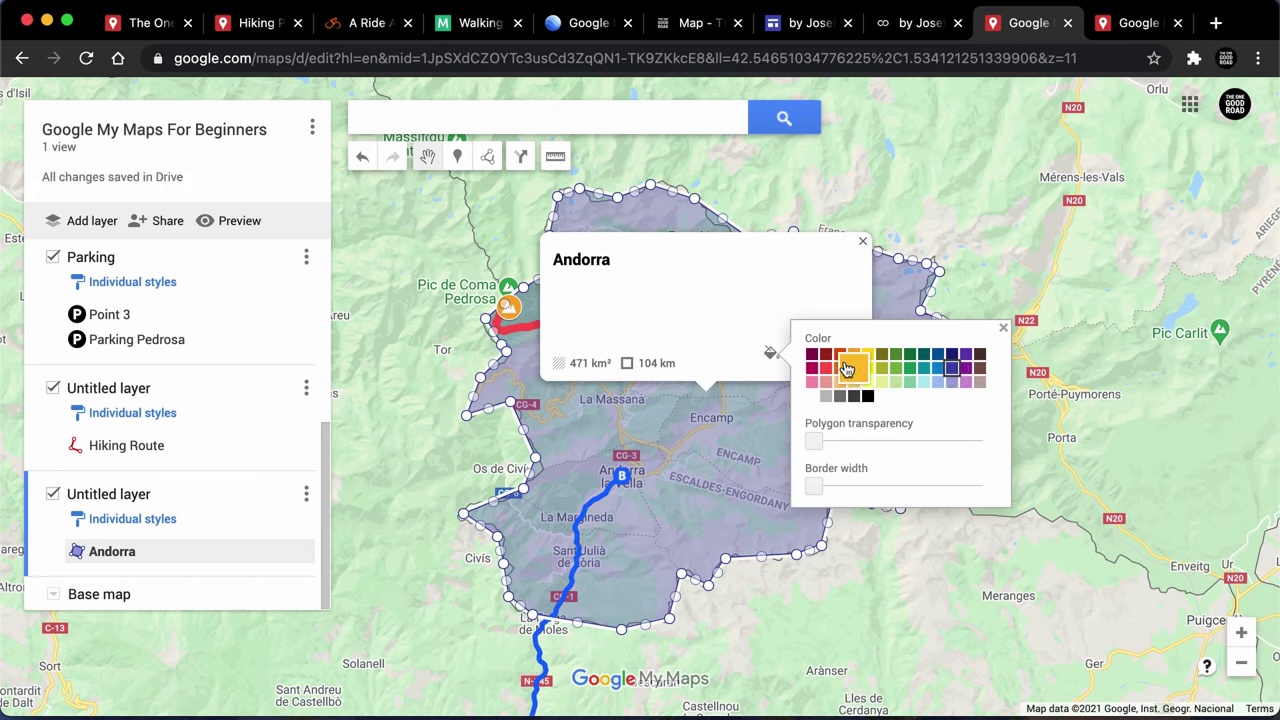
pyautogui.click(1003, 328)
pyautogui.click(862, 243)
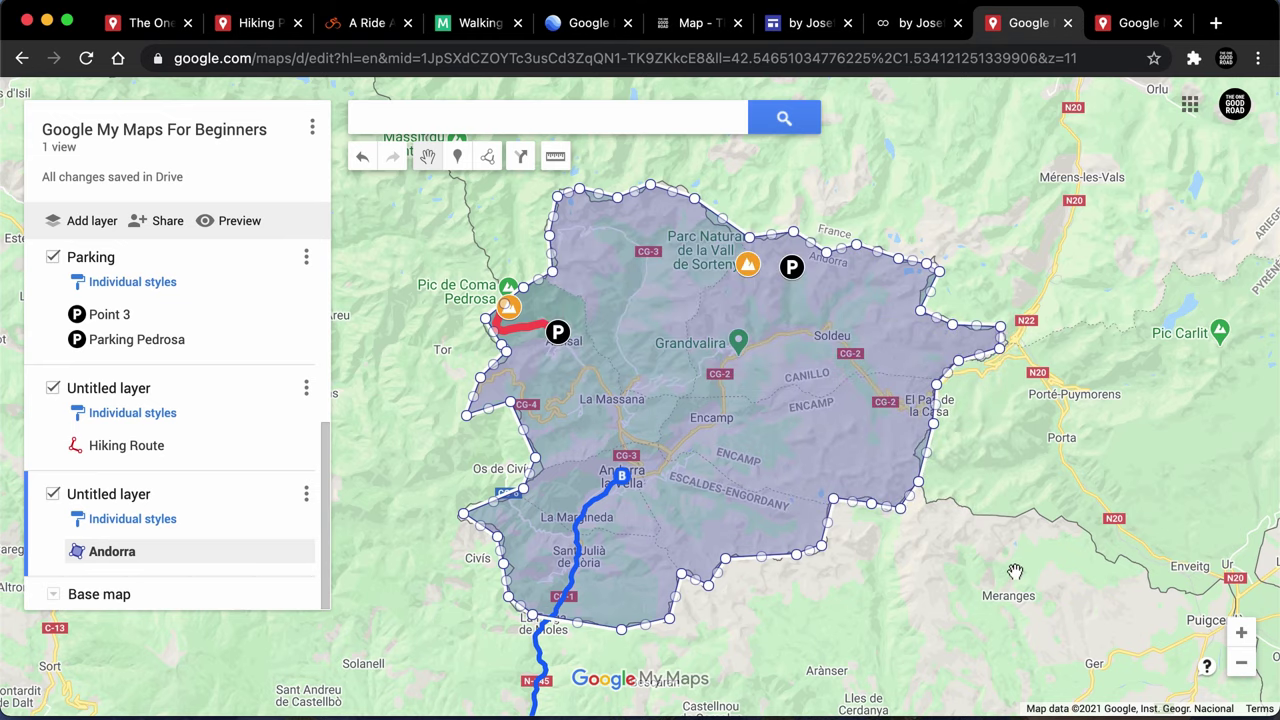
# - Rename the untitled layer holding the Andorra polygon as "Andorra"
pyautogui.click(1015, 571)
pyautogui.click(108, 494)
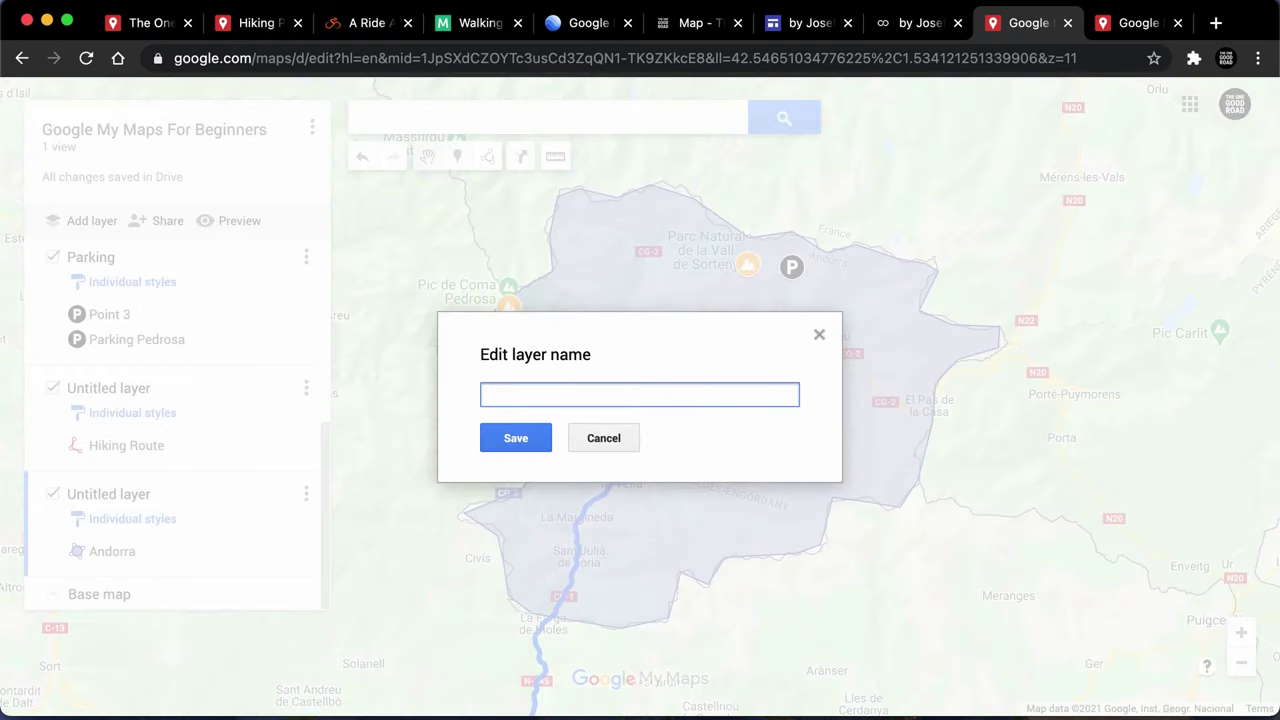
pyautogui.write('Andorra')
pyautogui.click(492, 441)
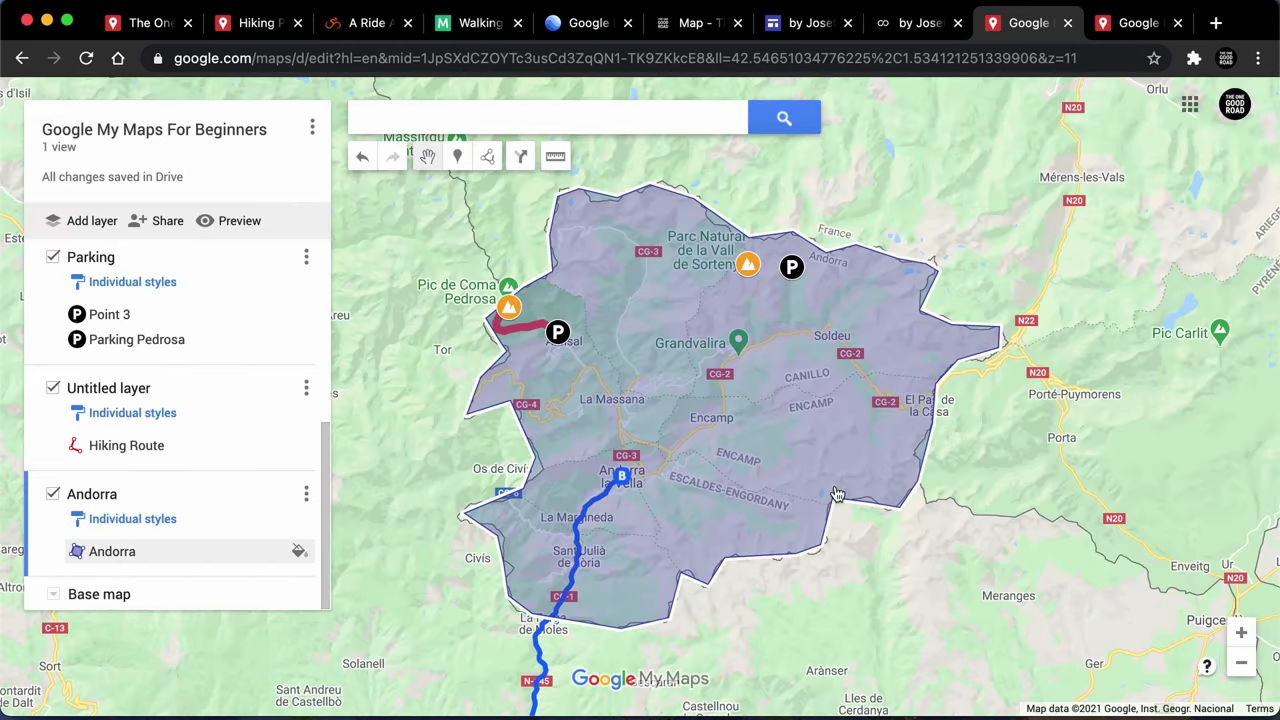
# - Rename the untitled layer holding the hiking route as "Hiking Routes"
pyautogui.scroll(-3, 913, 568)
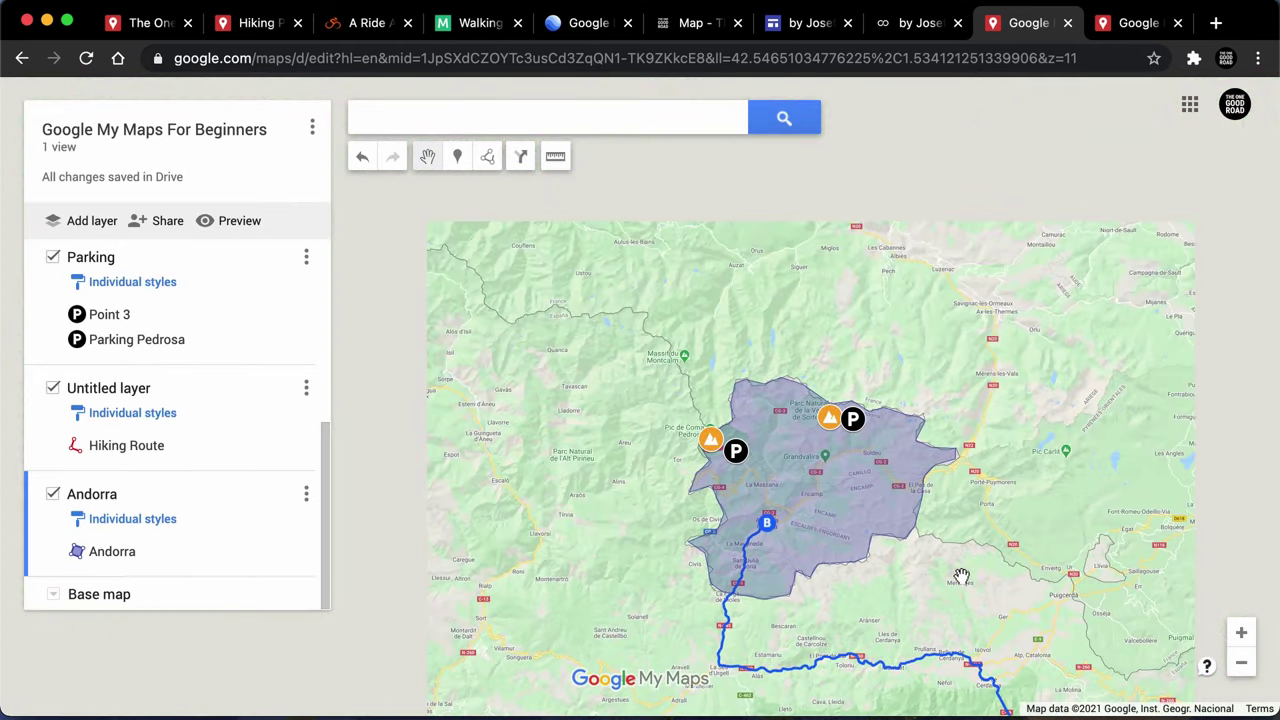
pyautogui.moveTo(938, 537); pyautogui.dragTo(857, 443)
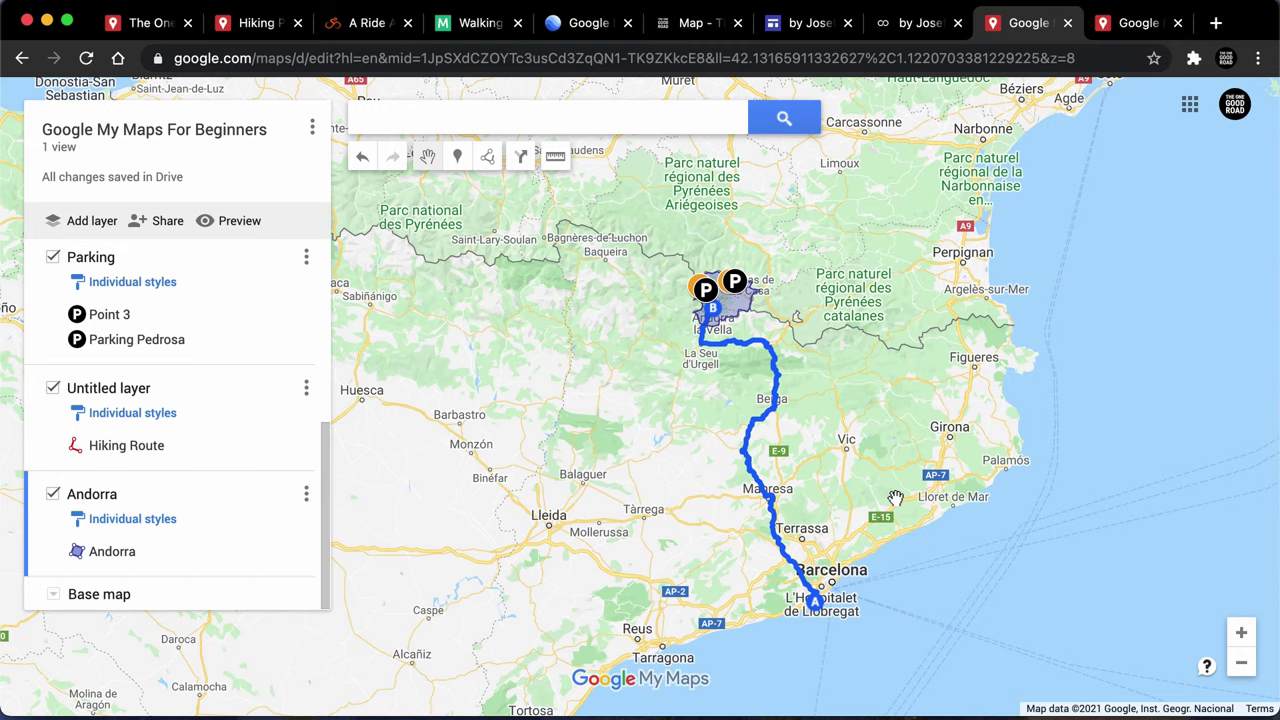
pyautogui.scroll(2, 237, 434)
pyautogui.scroll(-2, 237, 434)
pyautogui.click(130, 392)
pyautogui.click(140, 390)
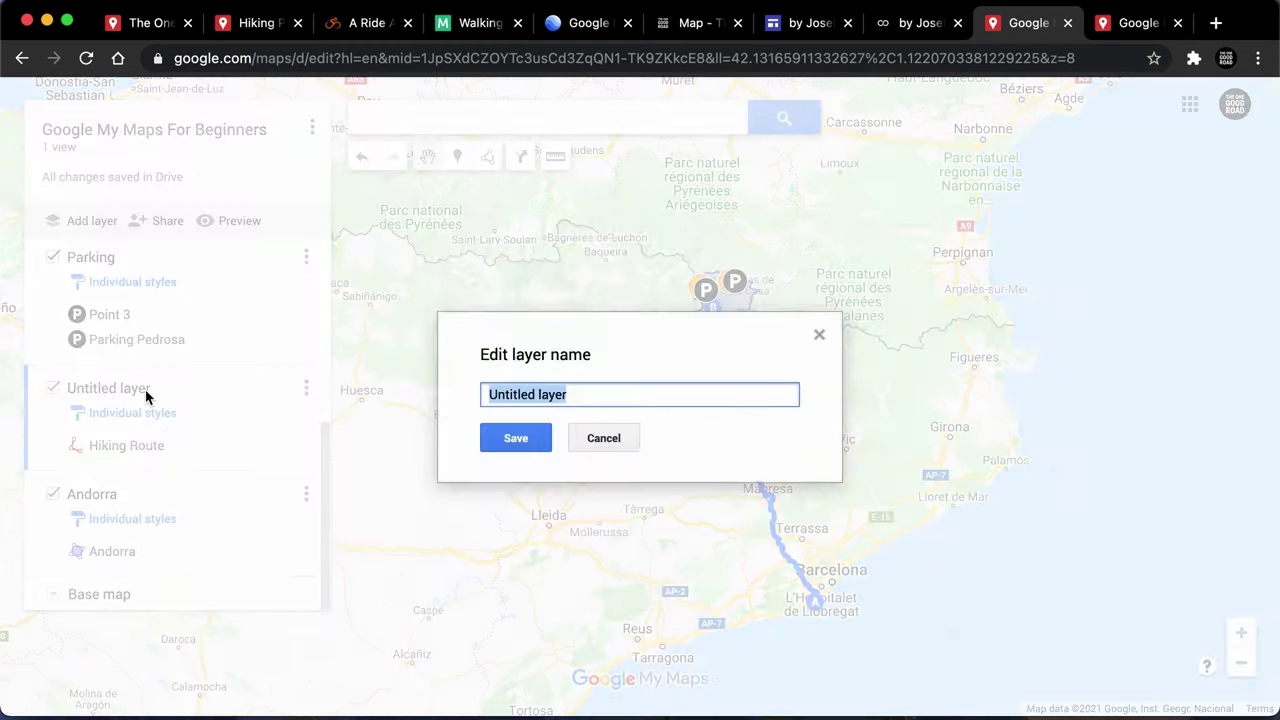
pyautogui.write('Hiking')
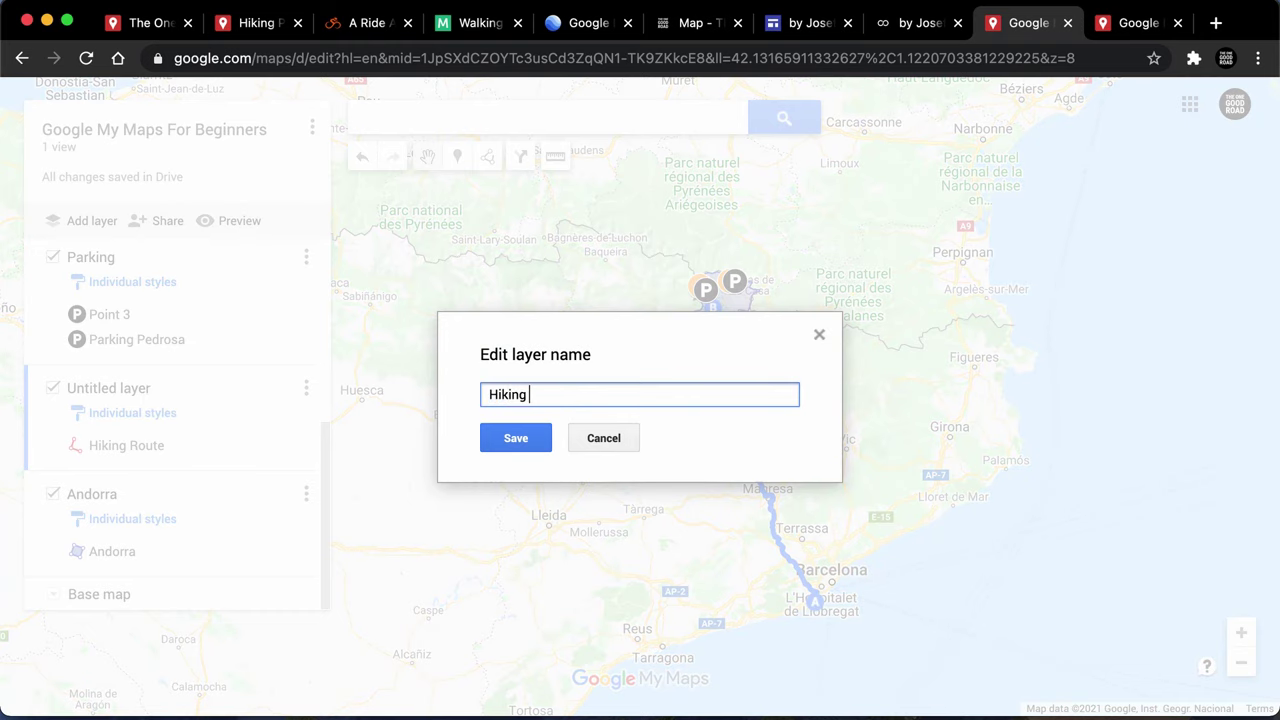
pyautogui.write(' Routes')
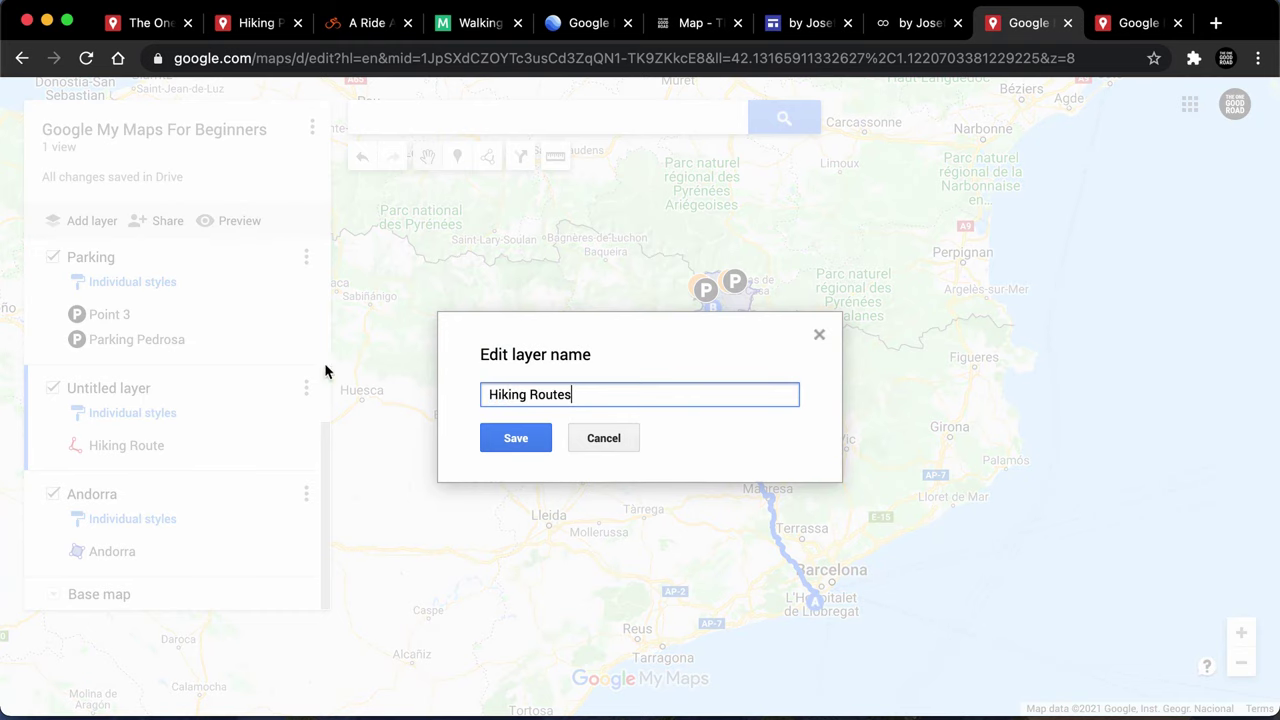
pyautogui.click(500, 440)
# - Show the Walking map (backpacking adventure) layer on the map again
pyautogui.scroll(5, 191, 397)
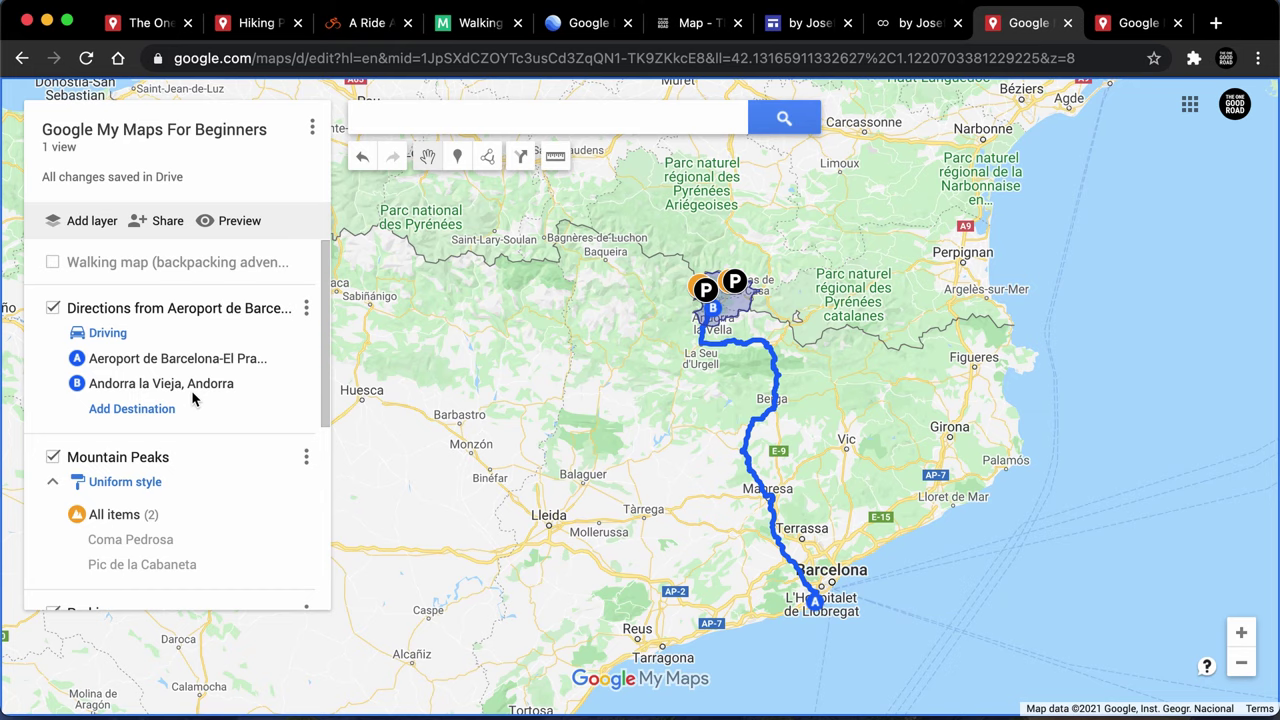
pyautogui.click(52, 262)
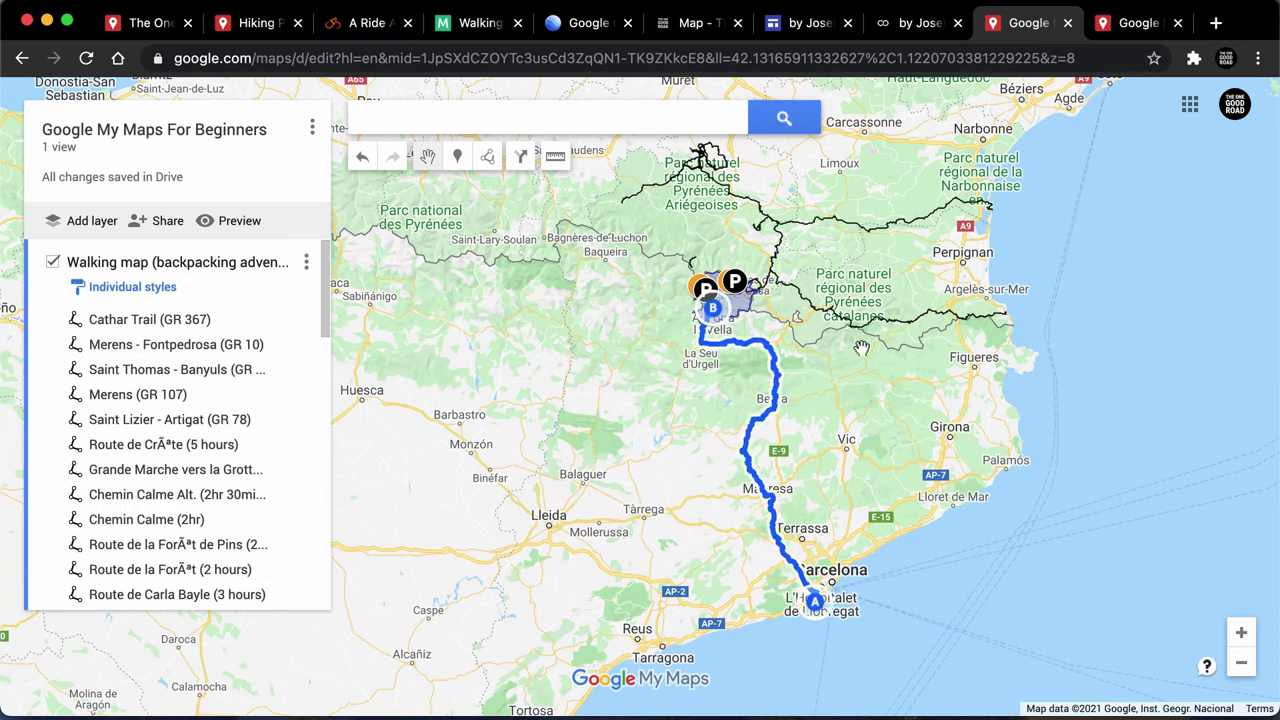
pyautogui.moveTo(893, 371); pyautogui.dragTo(851, 420)
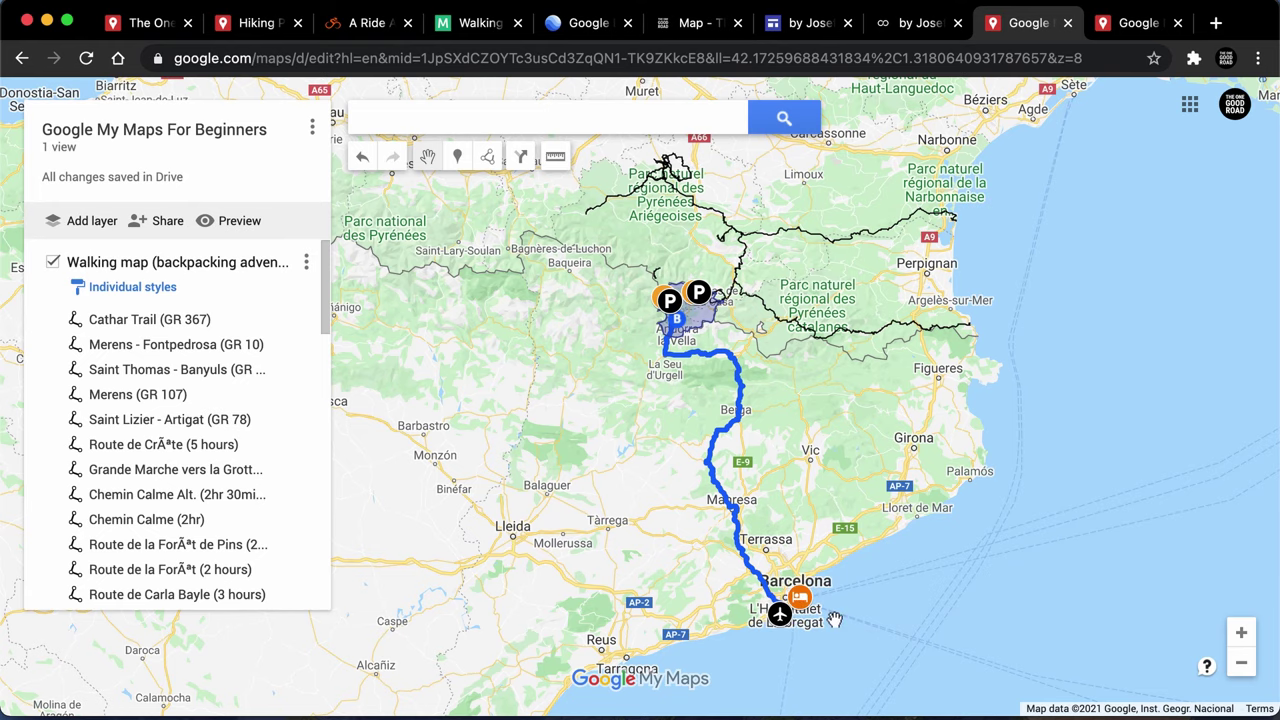
# - Frame Andorra, the walking trails and the whole drive from Barcelona, and save this as the map's default view
pyautogui.scroll(1, 834, 620)
pyautogui.scroll(3, 834, 620)
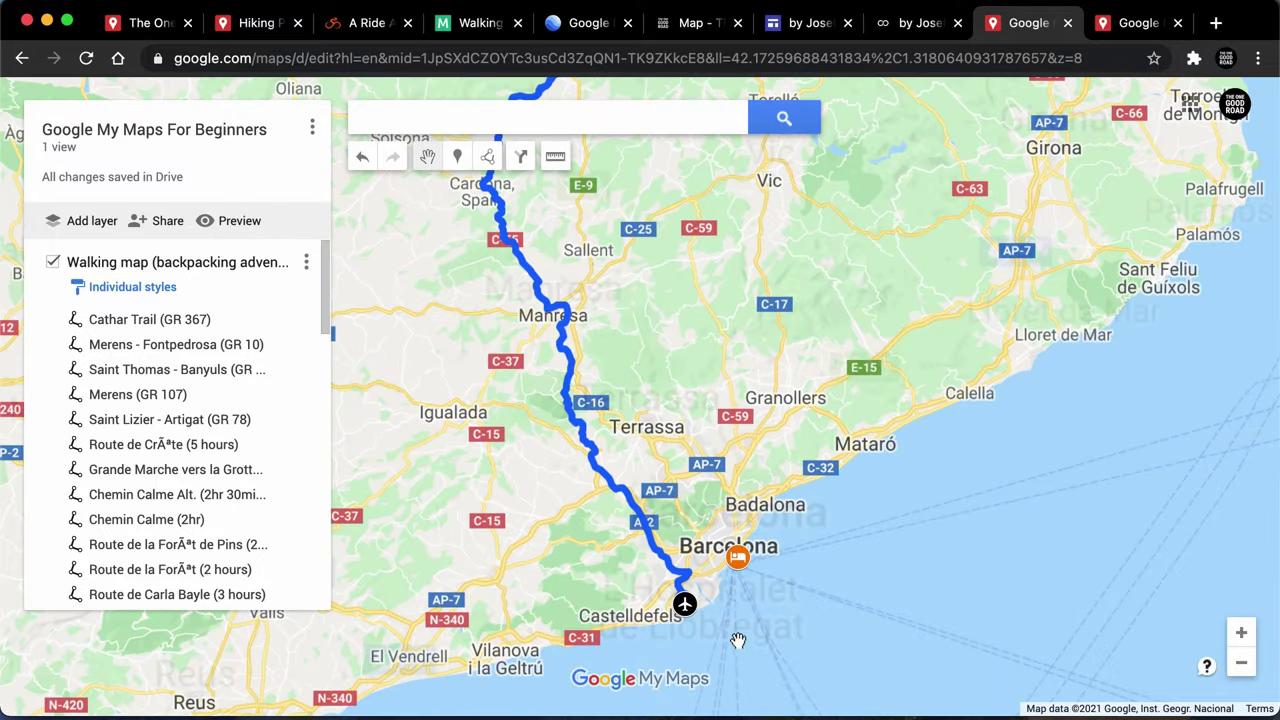
pyautogui.scroll(-1, 641, 609)
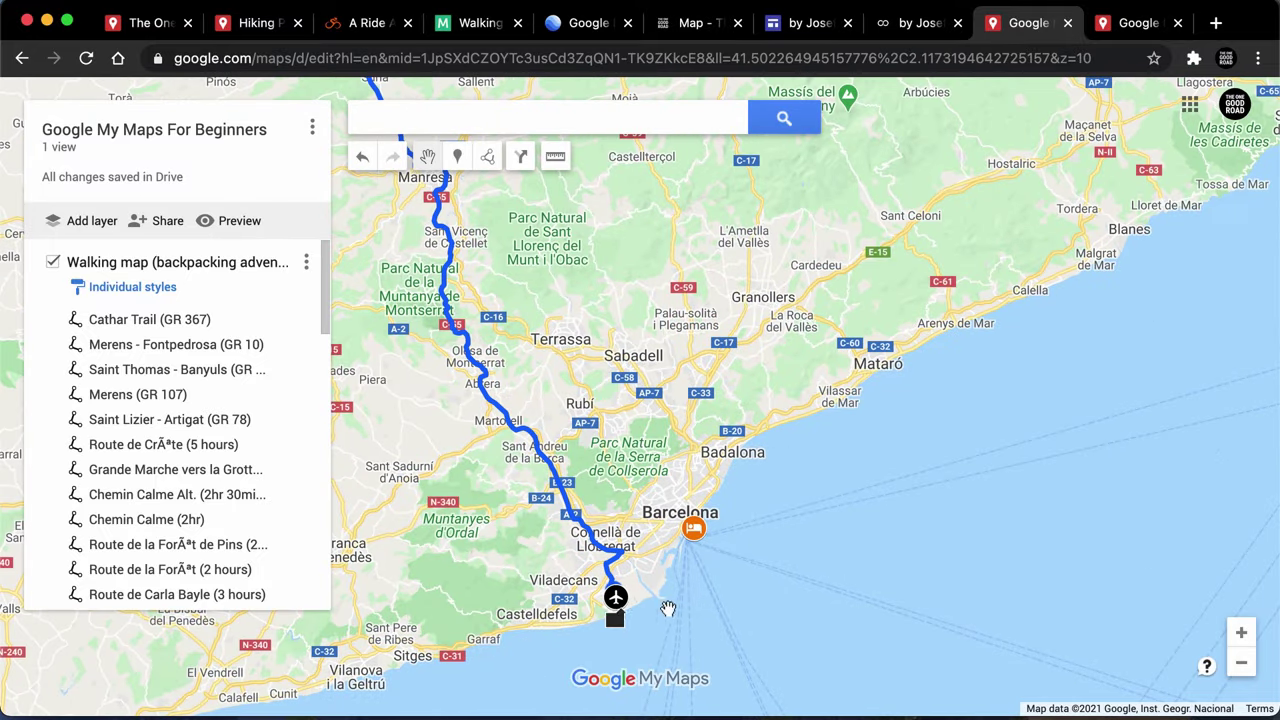
pyautogui.scroll(-1, 692, 610)
pyautogui.scroll(-1, 692, 610)
pyautogui.scroll(-3, 694, 397)
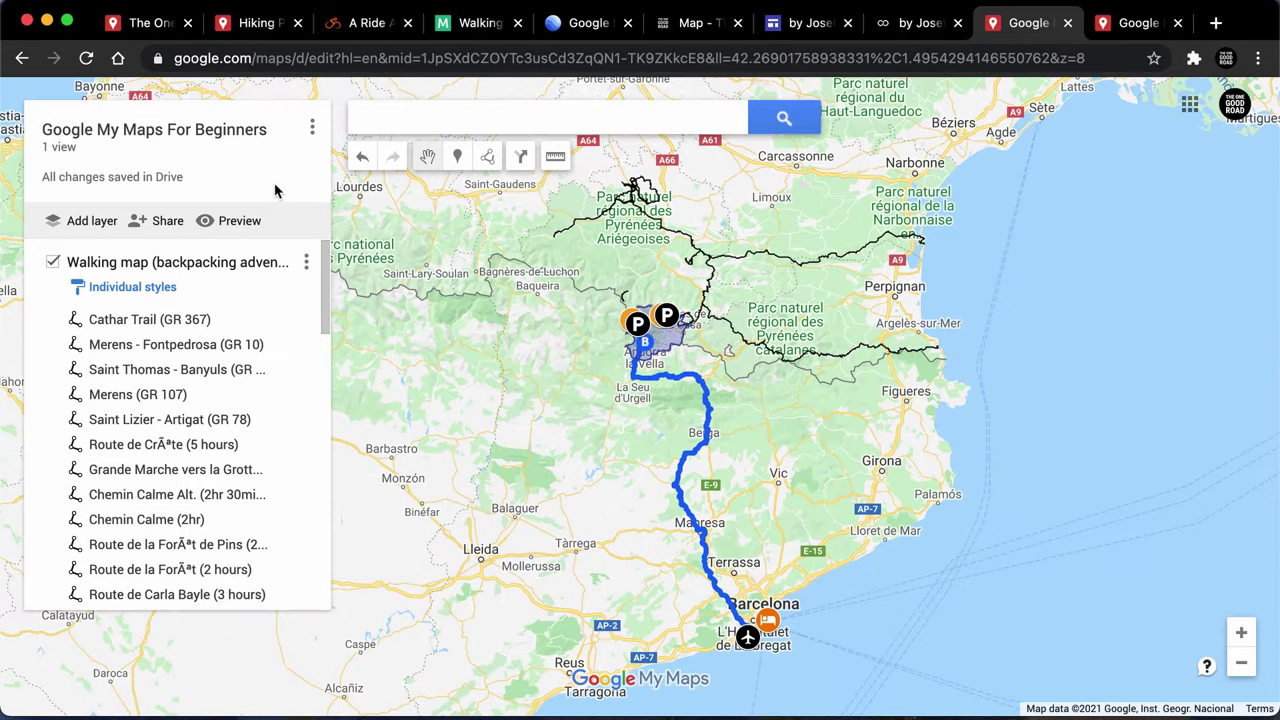
pyautogui.click(312, 127)
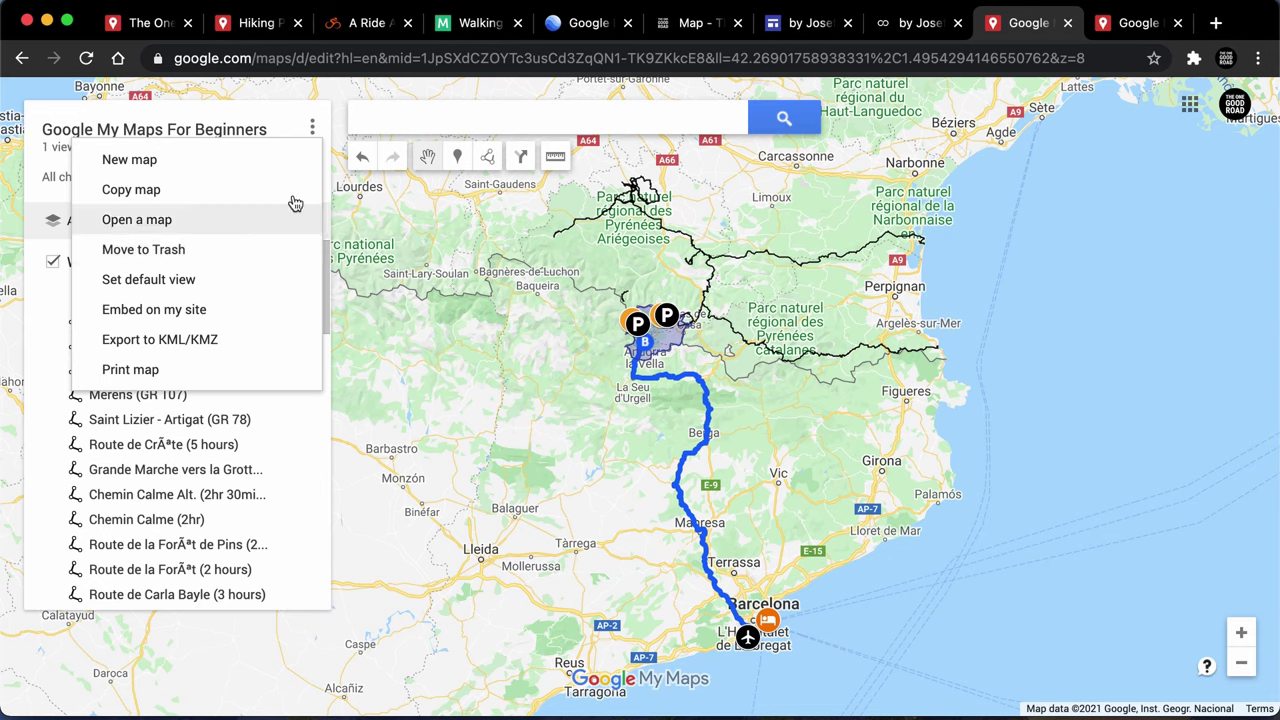
pyautogui.click(223, 278)
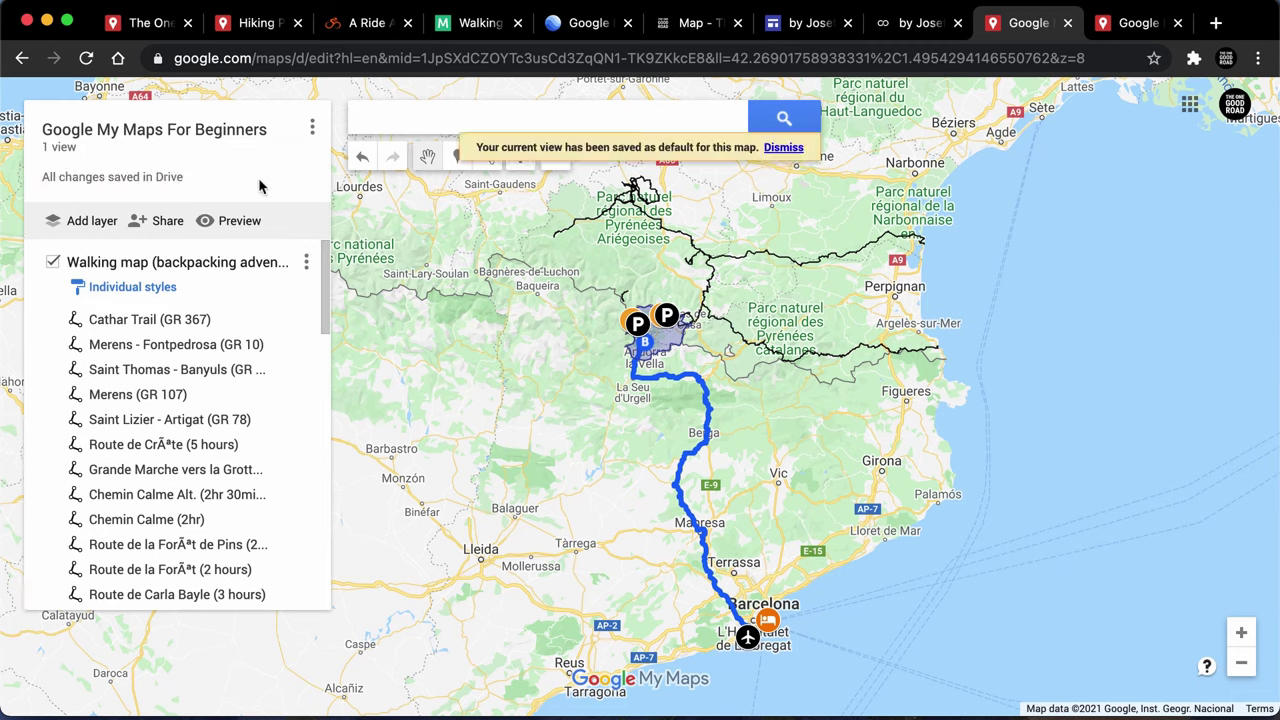
# - Enable link sharing for the map, without making it public, and check its Drive sharing settings
pyautogui.scroll(-10, 255, 391)
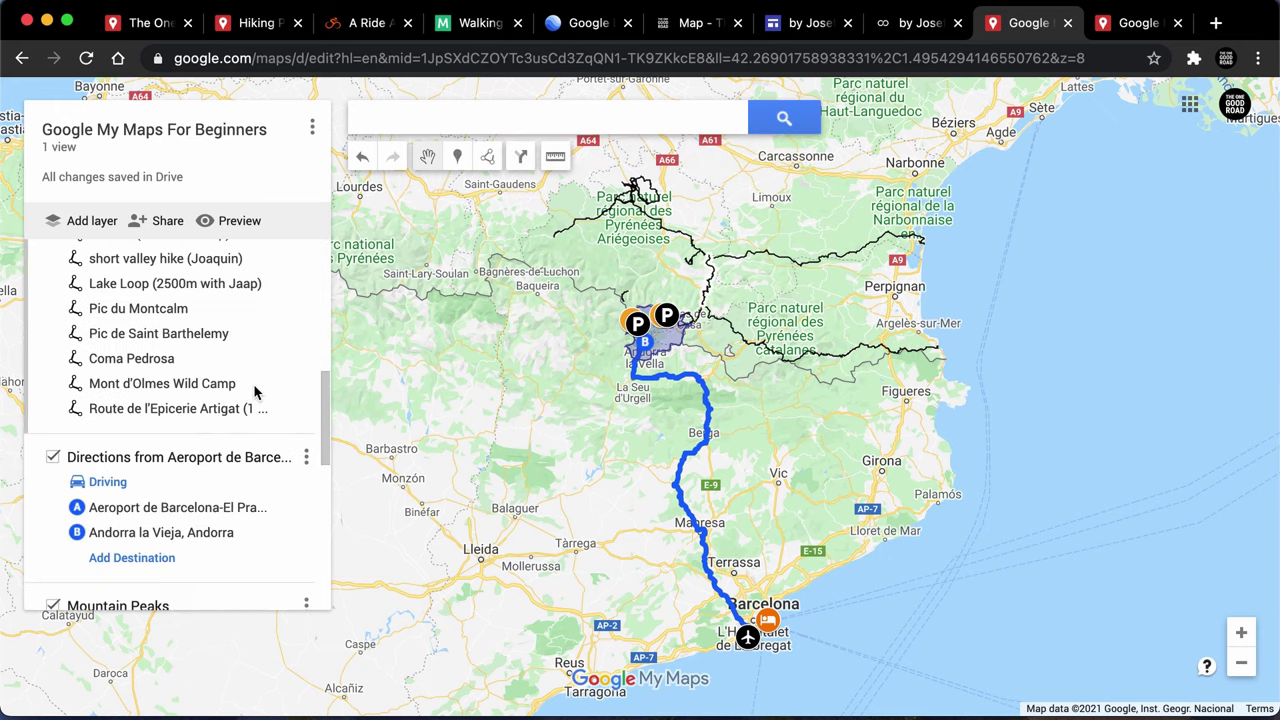
pyautogui.scroll(10, 255, 391)
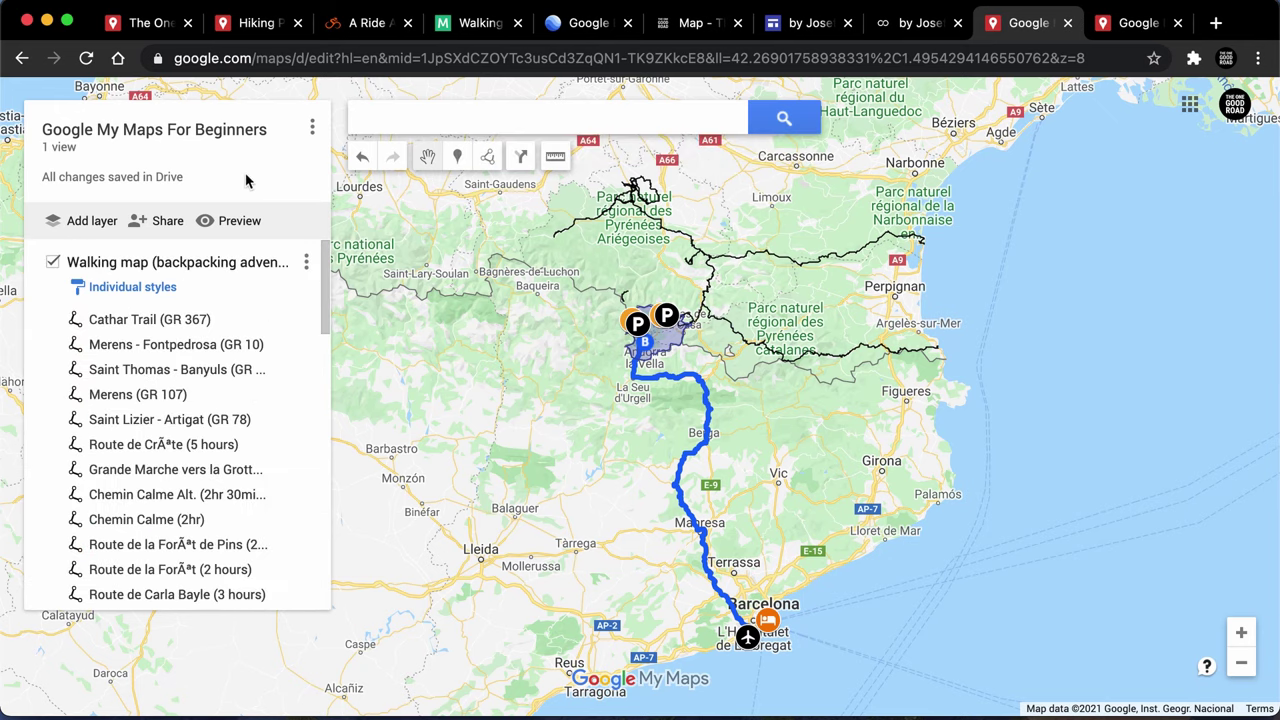
pyautogui.click(160, 220)
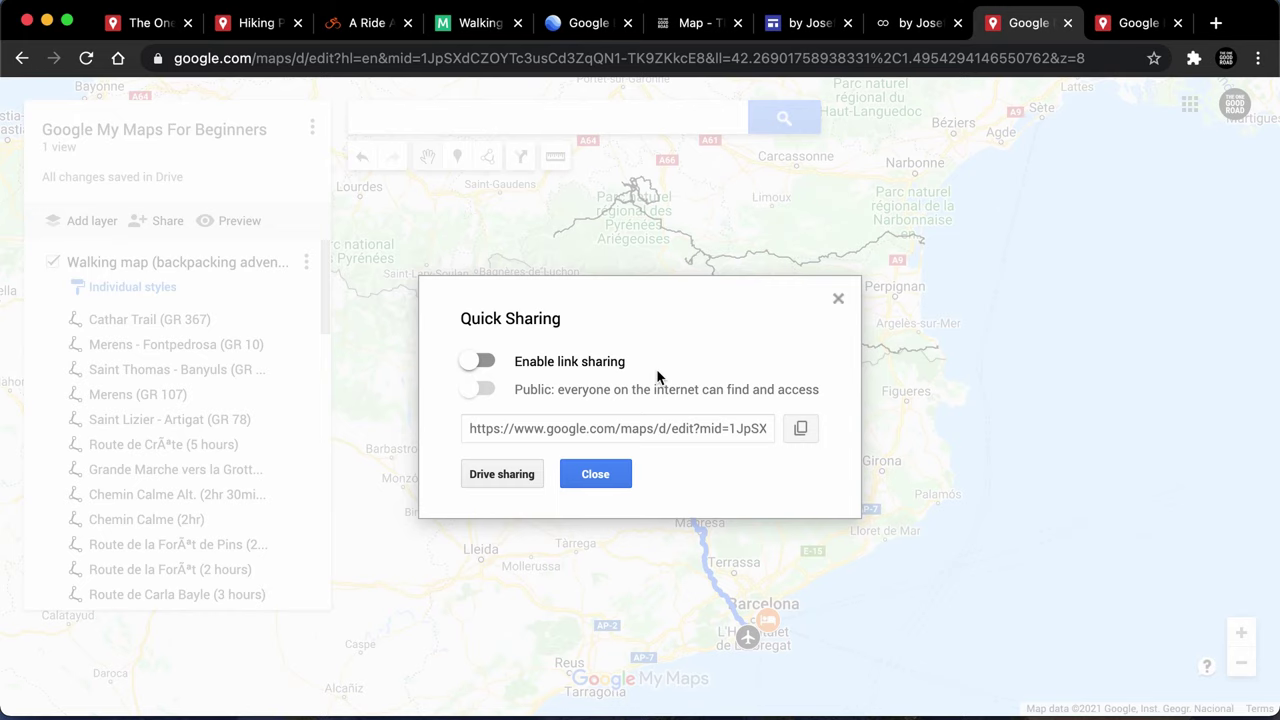
pyautogui.click(480, 362)
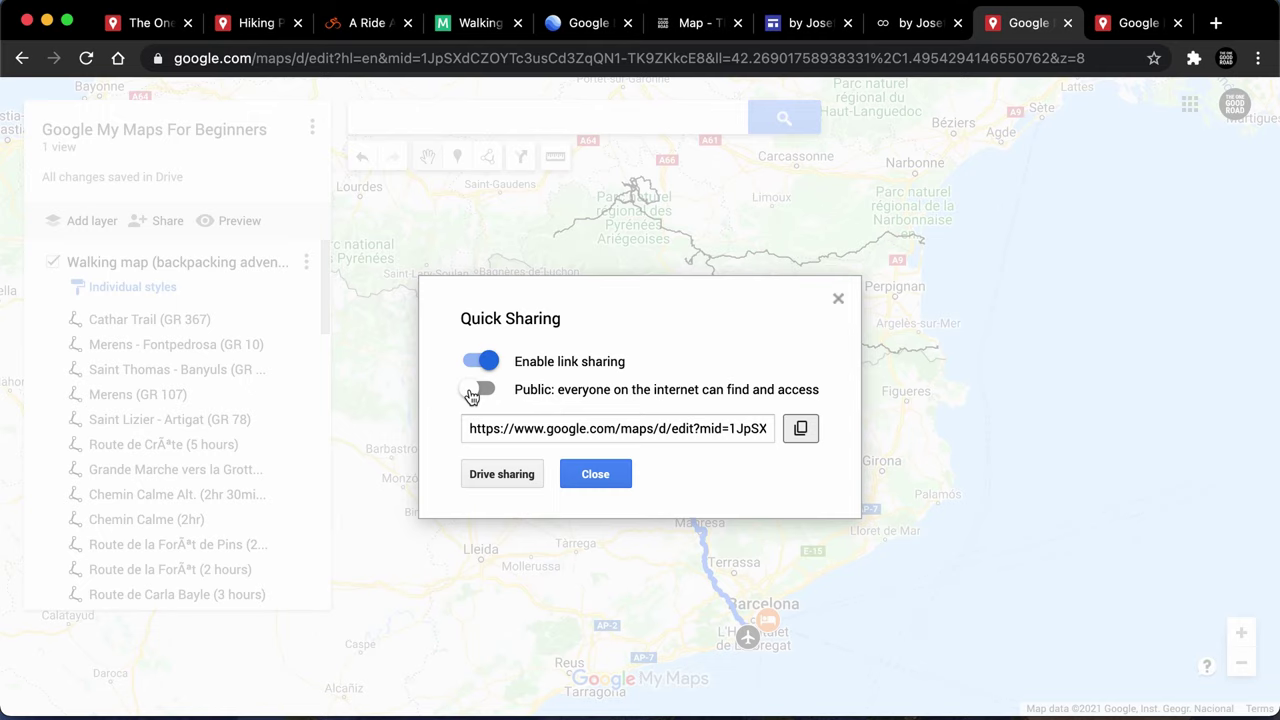
pyautogui.click(478, 390)
pyautogui.click(528, 474)
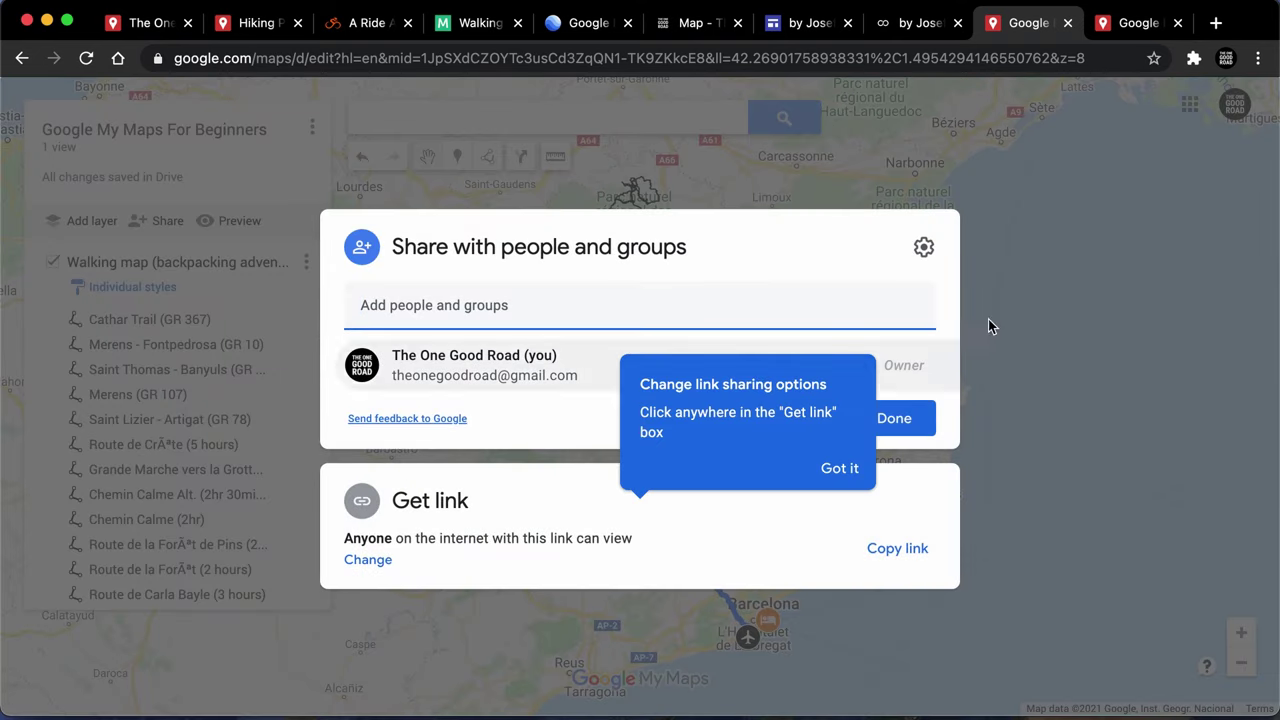
pyautogui.click(838, 467)
pyautogui.click(897, 425)
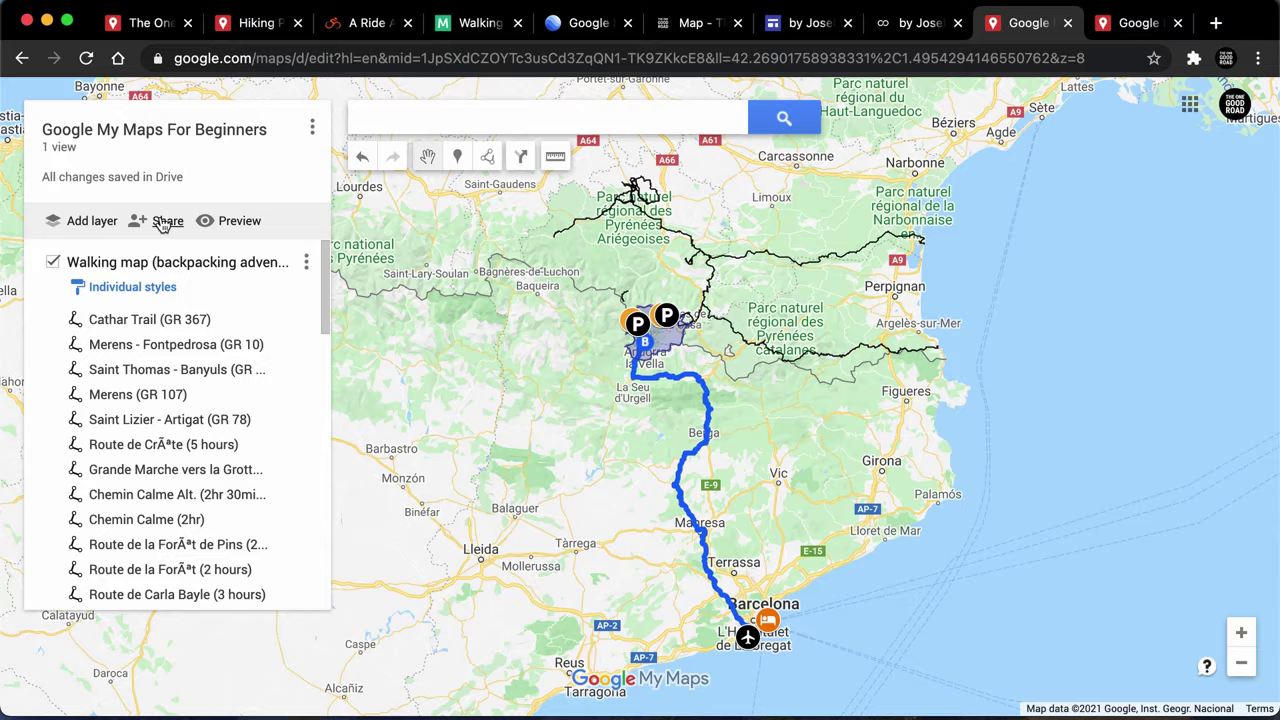
pyautogui.click(163, 222)
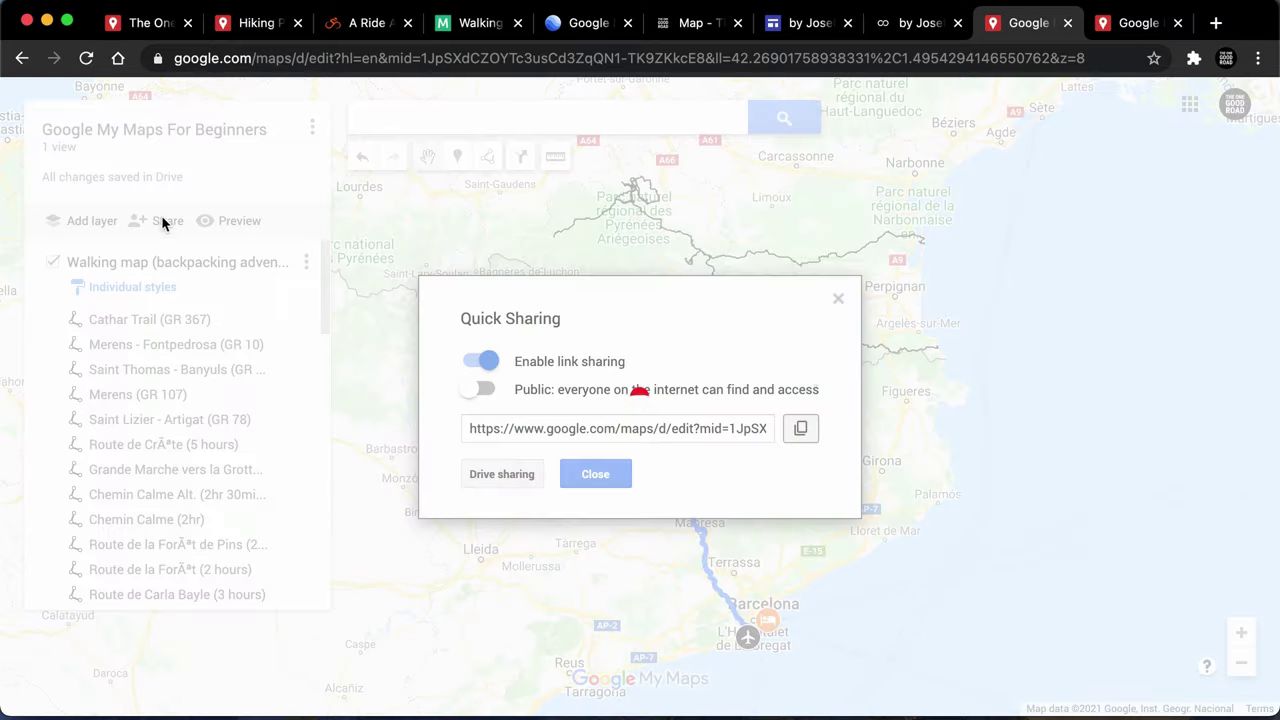
pyautogui.click(597, 474)
# - Open a preview of the map as viewers see it
pyautogui.click(312, 128)
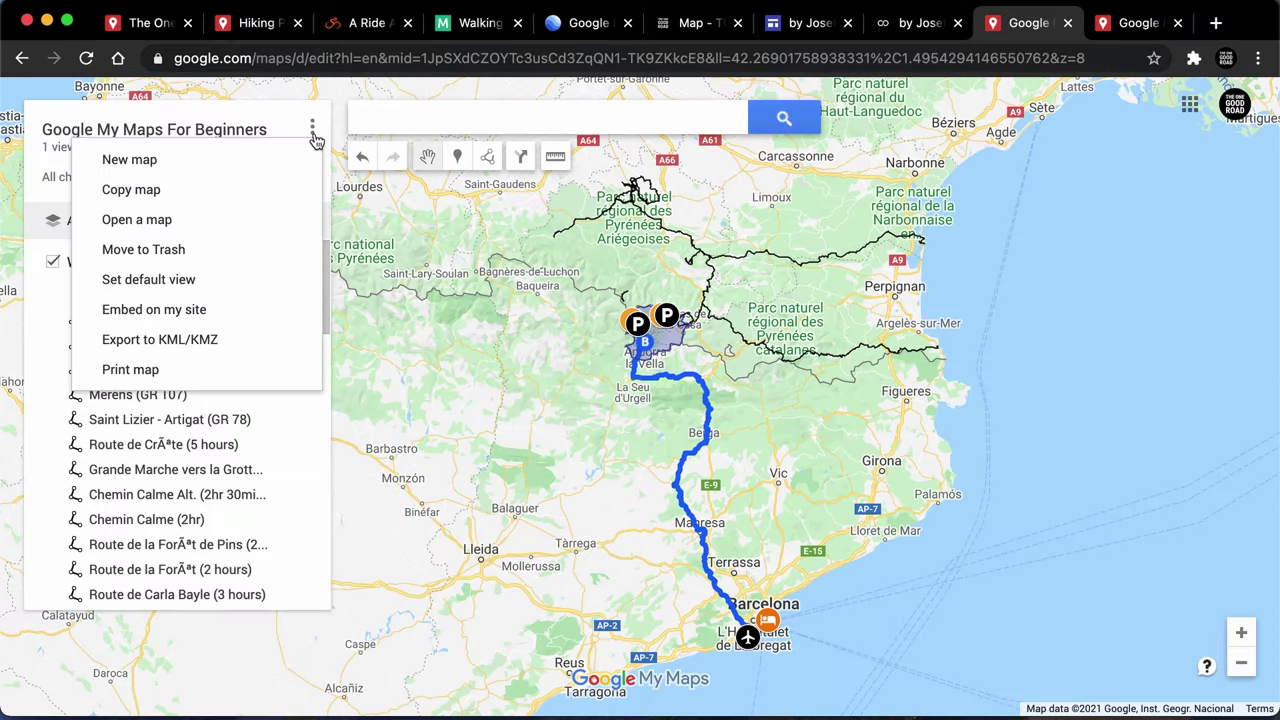
pyautogui.click(314, 131)
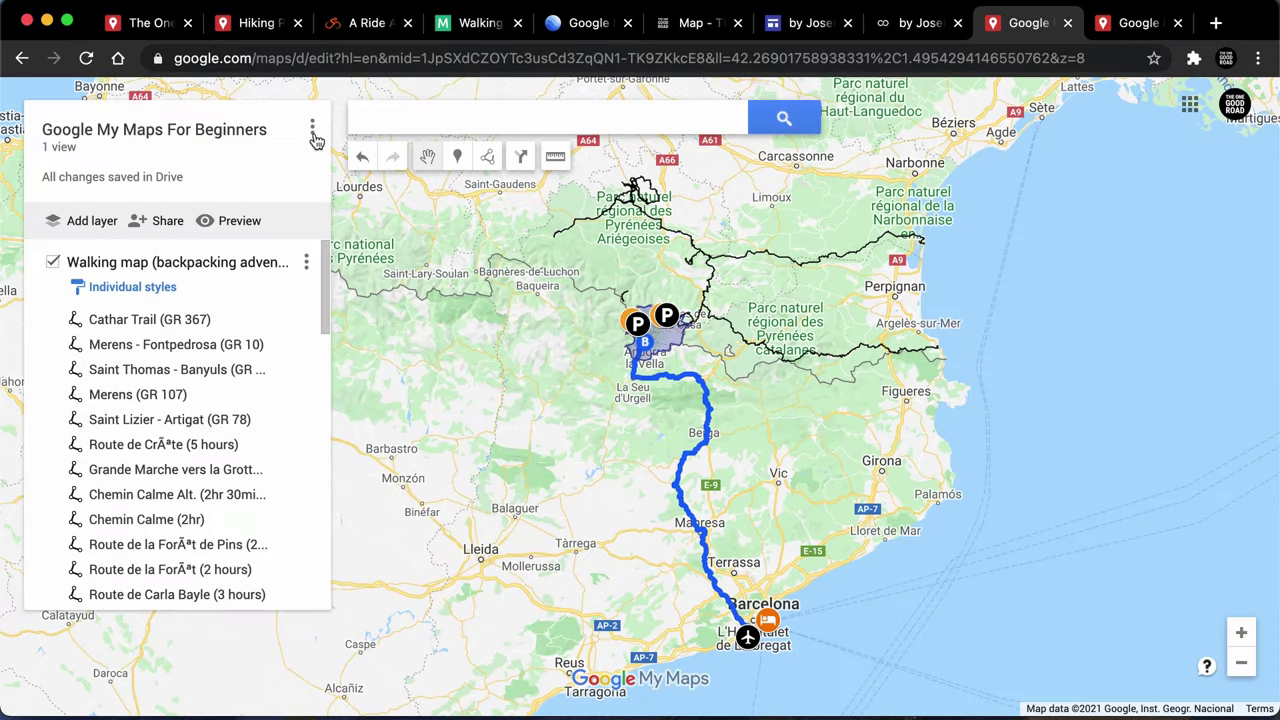
pyautogui.click(240, 221)
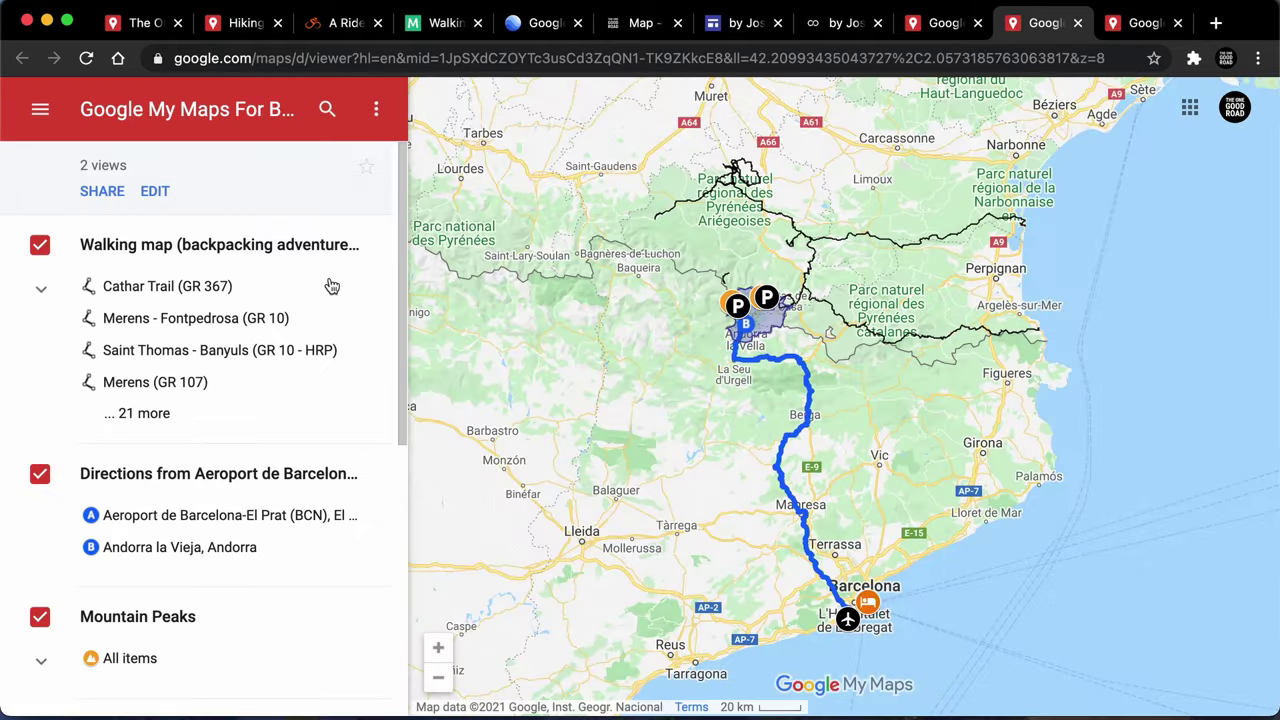
# - Hide and show again the Walking map layer and the airport directions layer in the preview
pyautogui.click(40, 247)
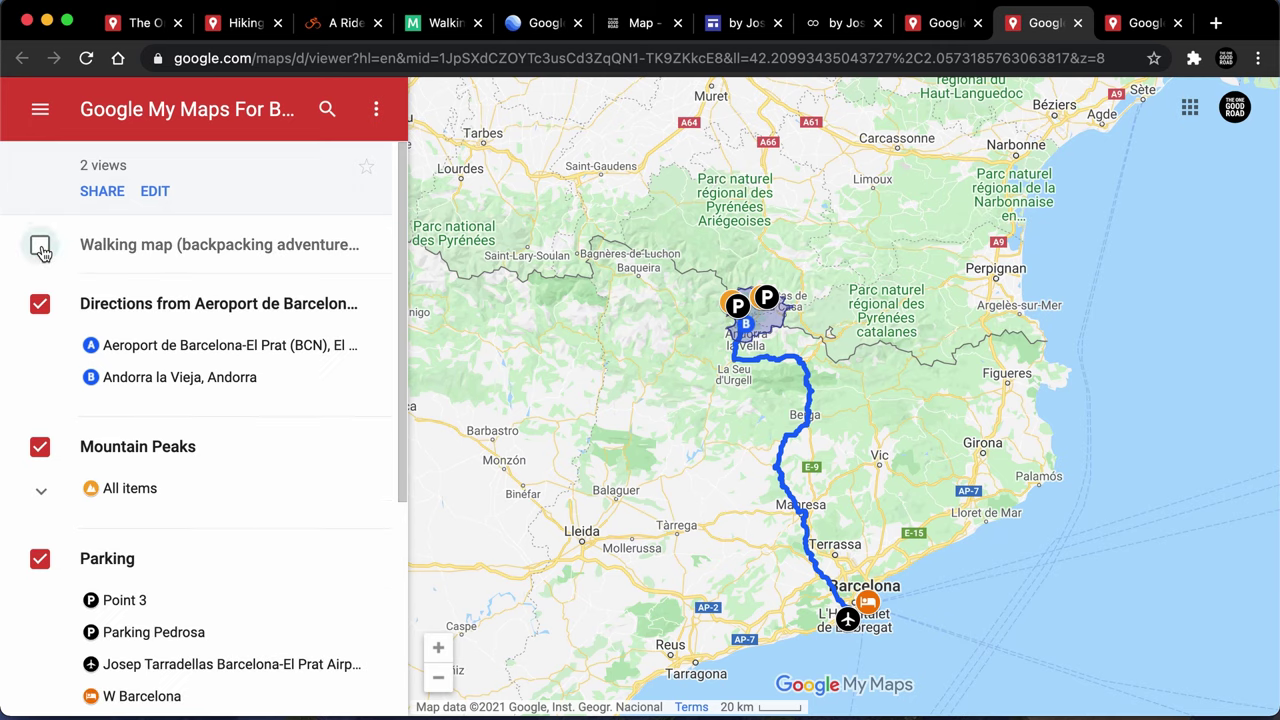
pyautogui.click(40, 247)
pyautogui.scroll(-3, 49, 403)
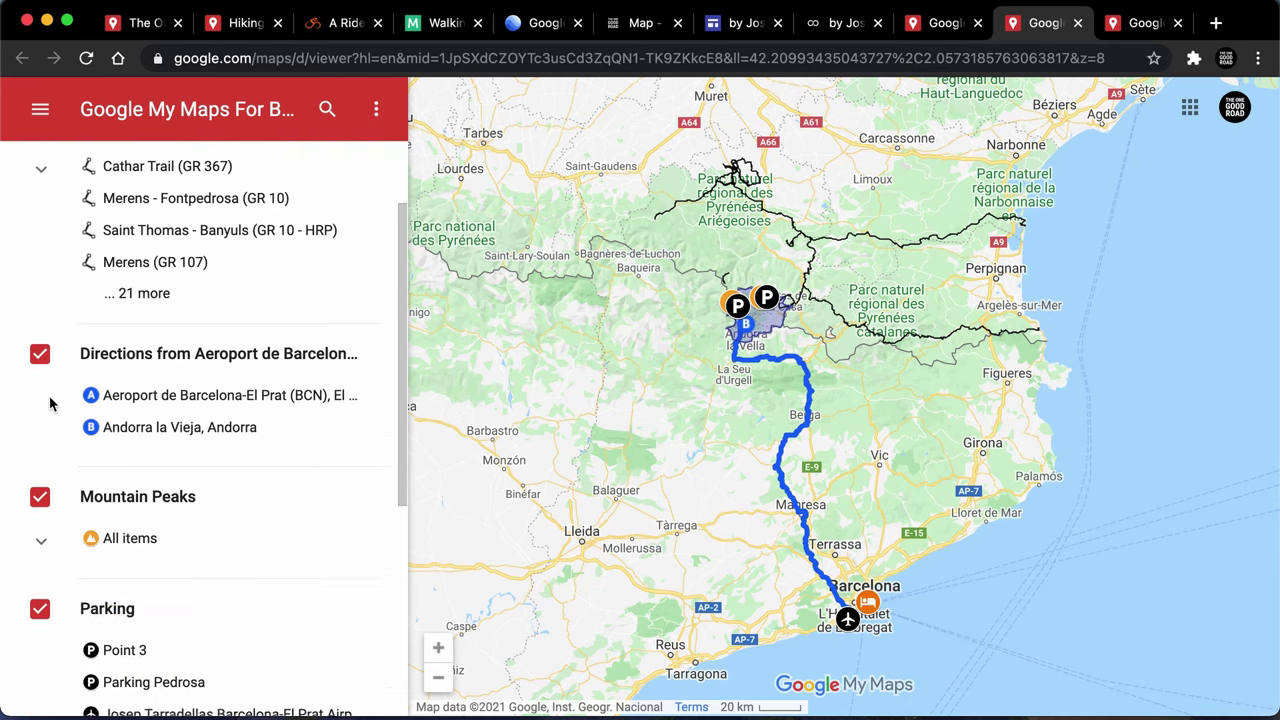
pyautogui.click(40, 340)
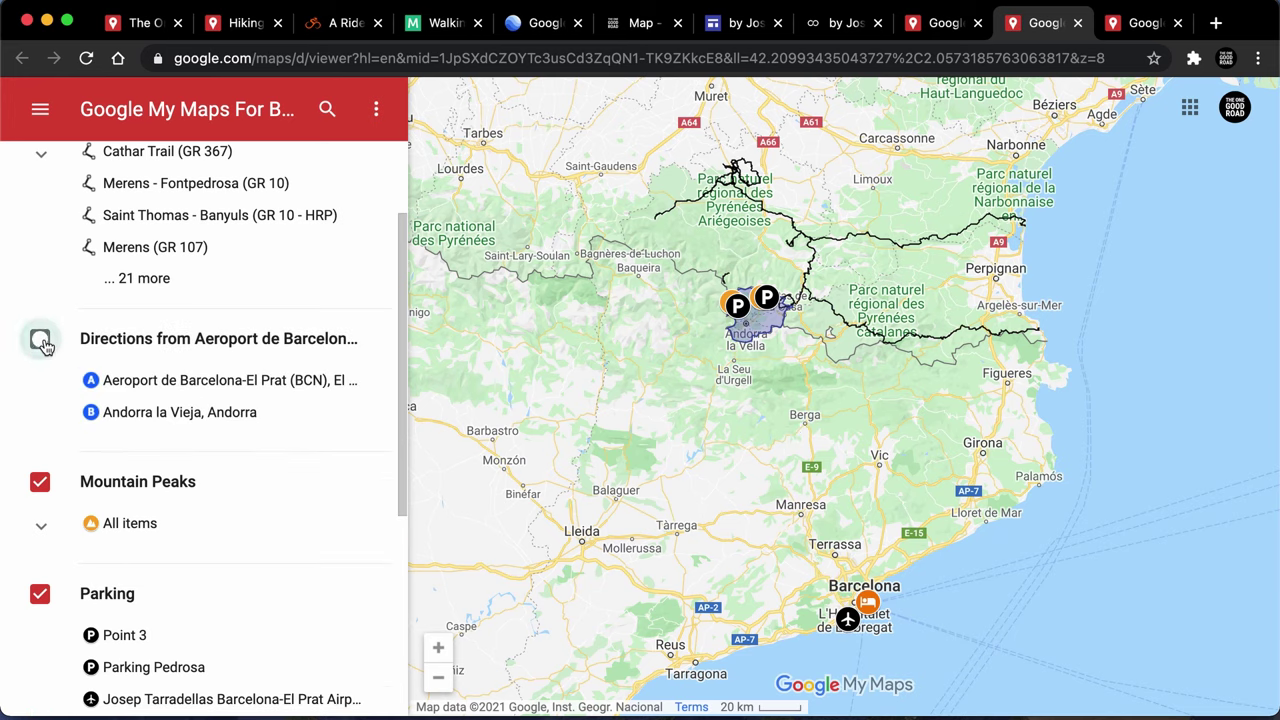
pyautogui.click(40, 340)
# - Toggle the Mountain Peaks and Parking layers off and on in the preview to check their markers
pyautogui.scroll(-3, 200, 429)
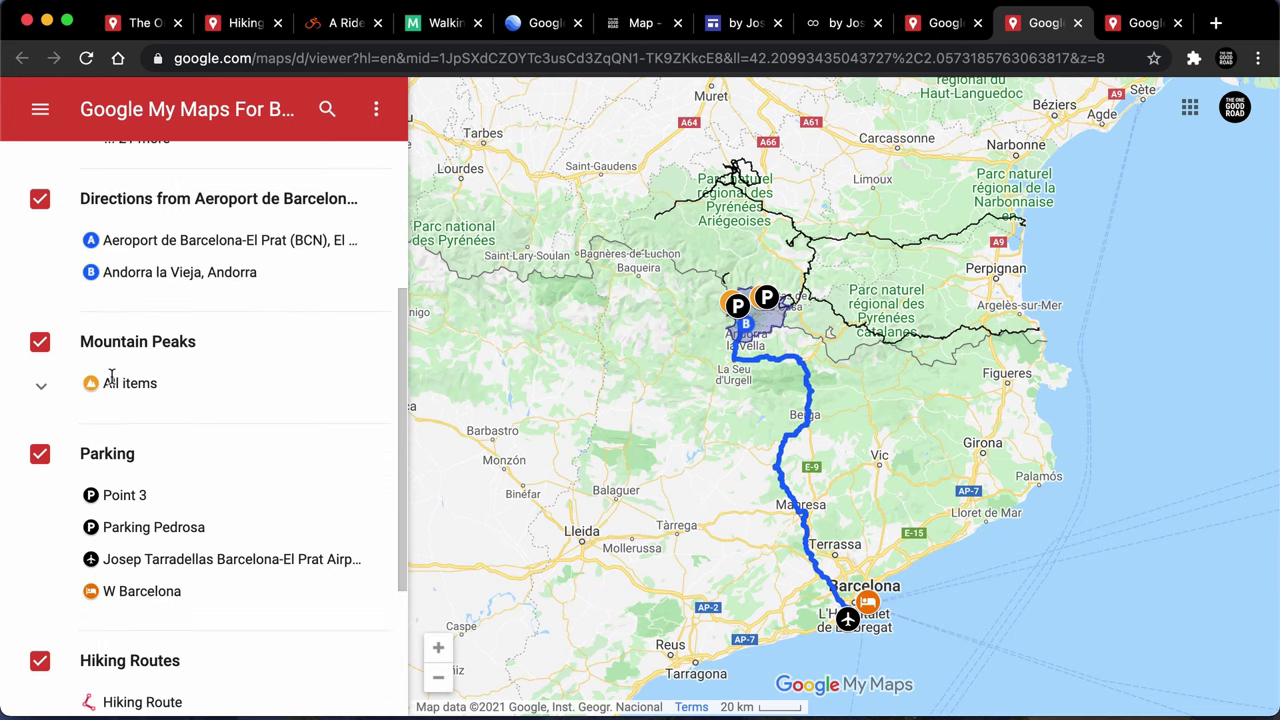
pyautogui.click(40, 342)
pyautogui.click(40, 342)
pyautogui.click(40, 342)
pyautogui.click(40, 342)
pyautogui.scroll(-1, 68, 437)
pyautogui.click(39, 395)
pyautogui.click(39, 395)
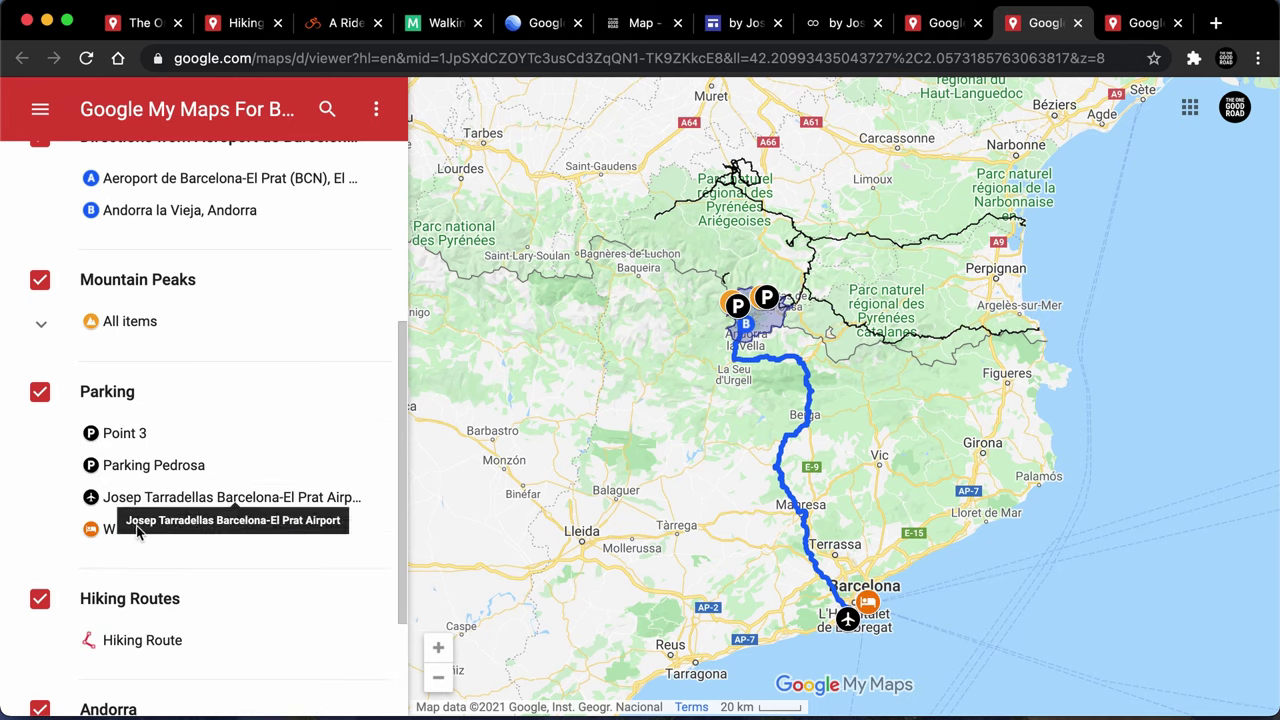
pyautogui.scroll(-1, 258, 470)
pyautogui.scroll(-3, 260, 470)
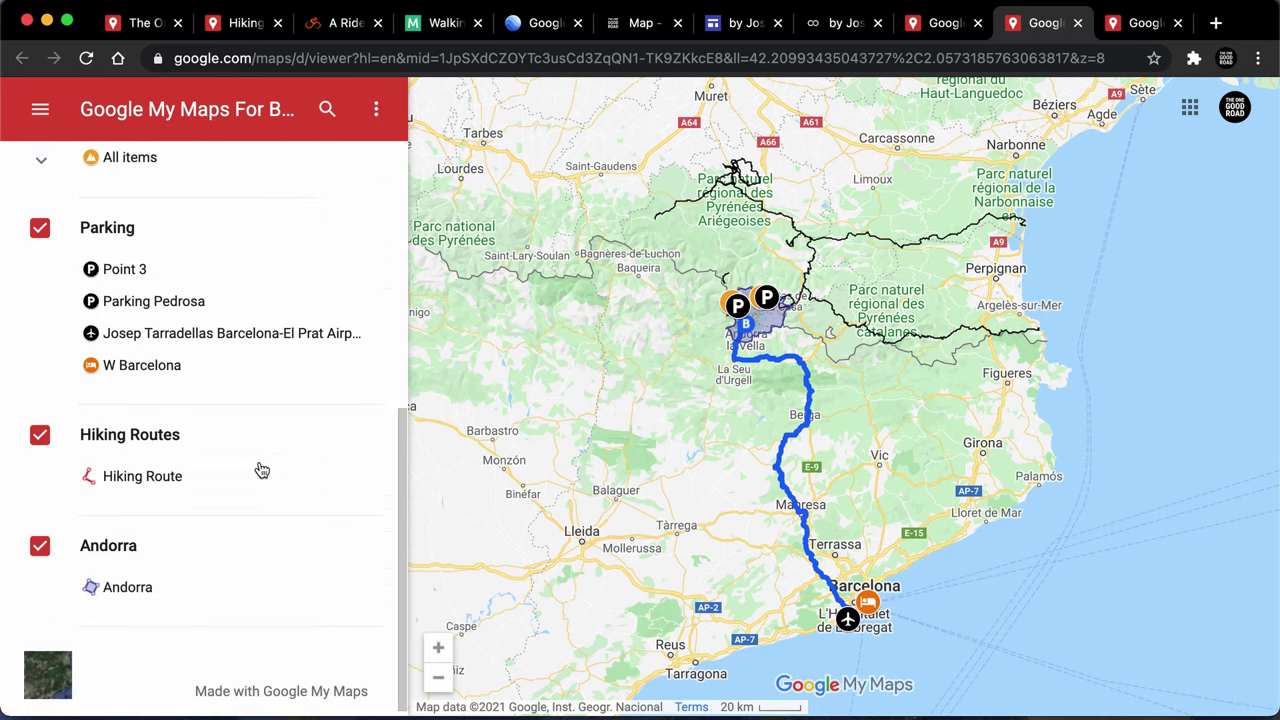
# - Toggle the Hiking Routes layer off and on around Coma Pedrosa in the preview, leaving it shown
pyautogui.click(40, 430)
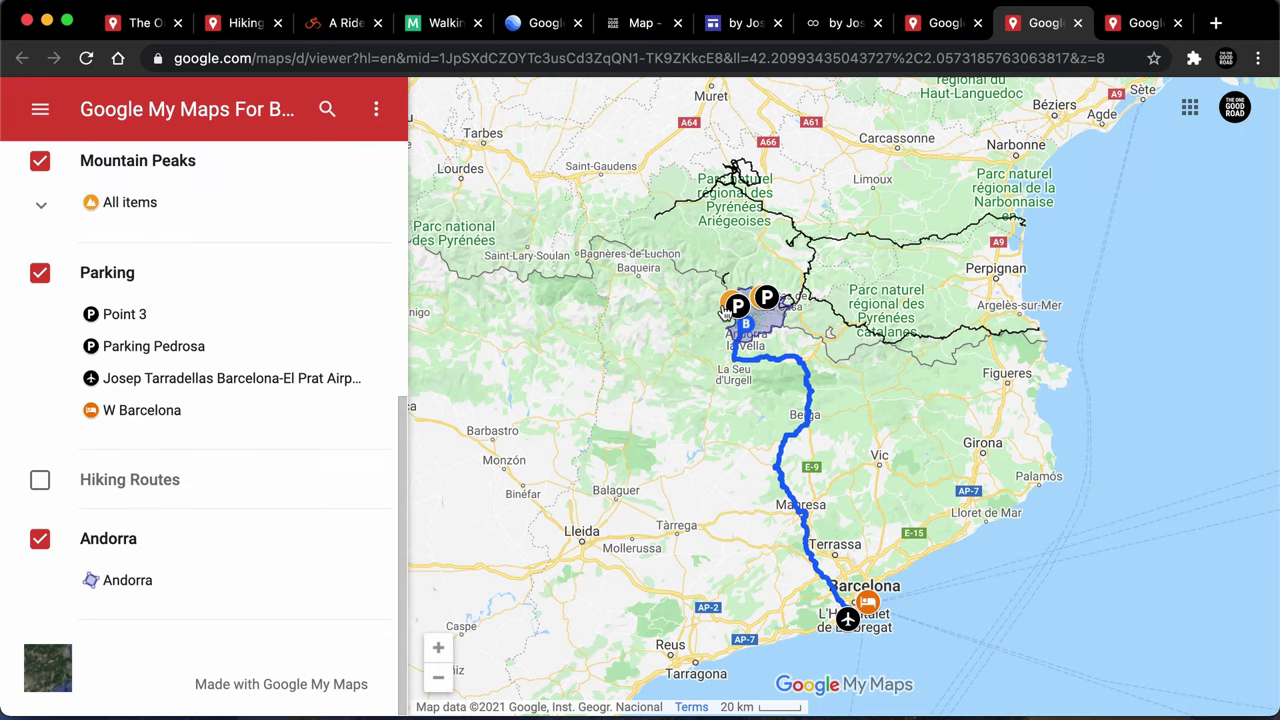
pyautogui.scroll(5, 725, 312)
pyautogui.click(41, 481)
pyautogui.click(41, 481)
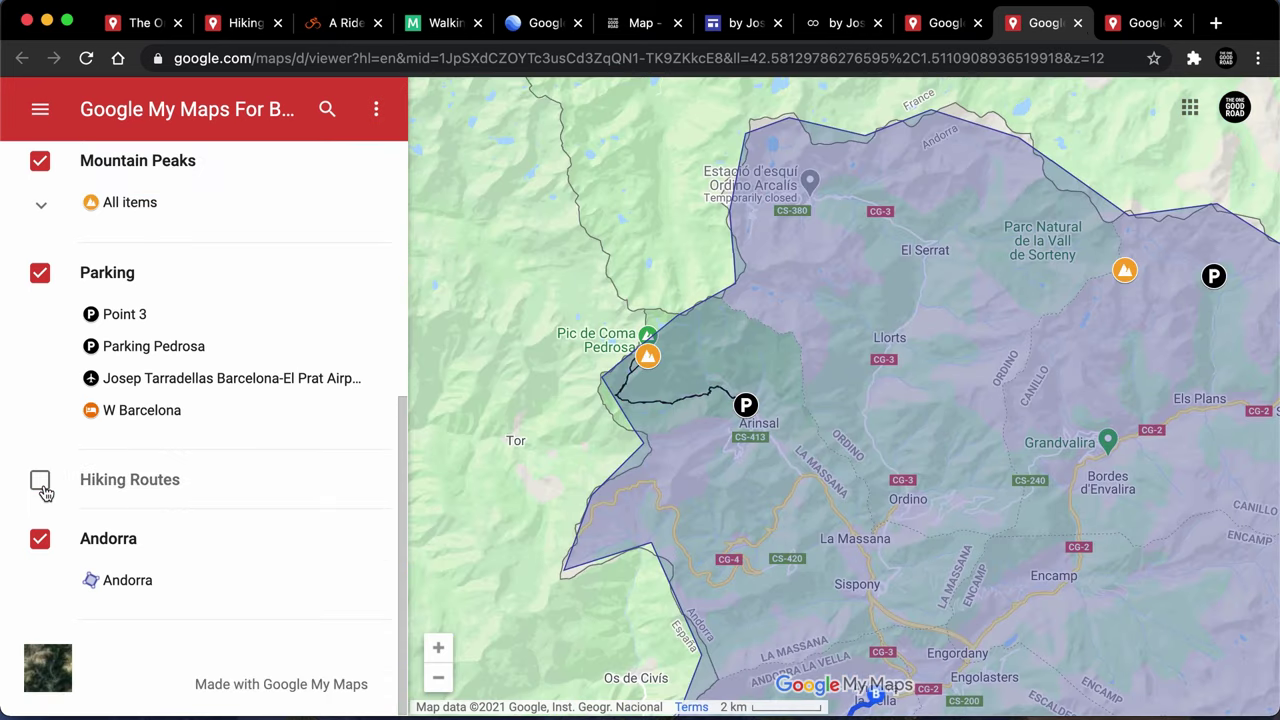
pyautogui.click(41, 483)
pyautogui.scroll(-3, 560, 427)
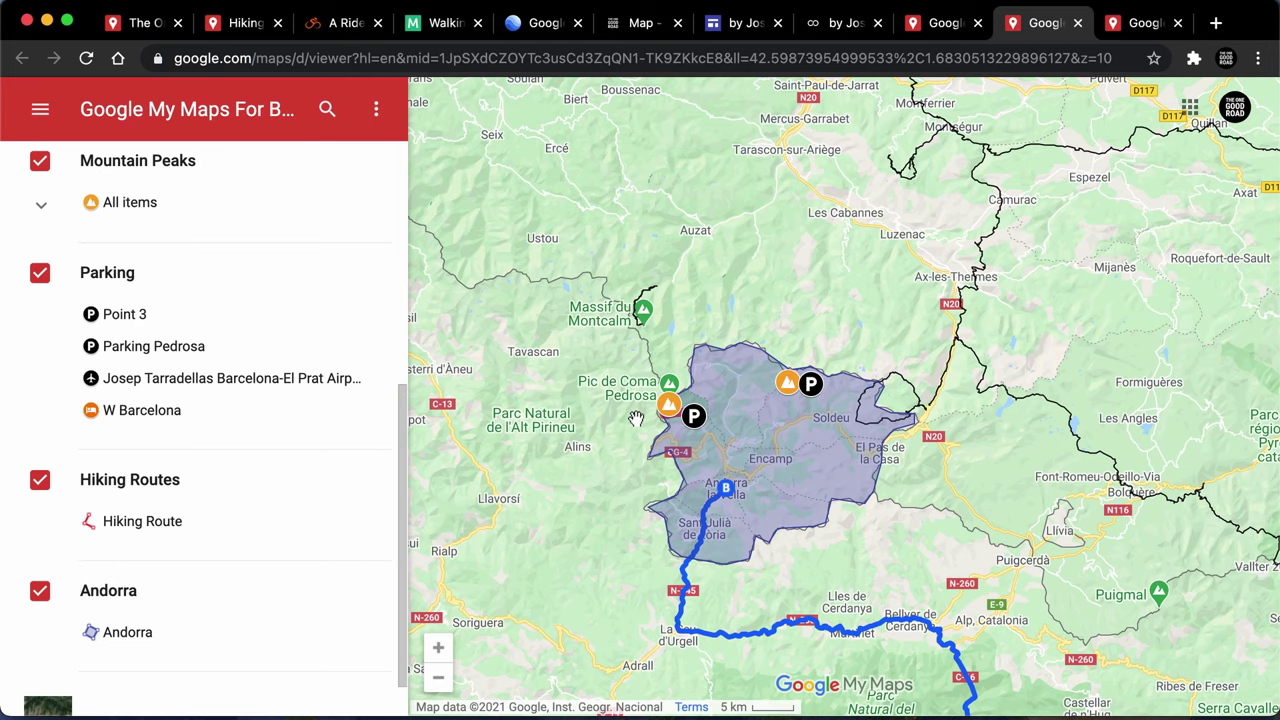
pyautogui.scroll(-2, 636, 418)
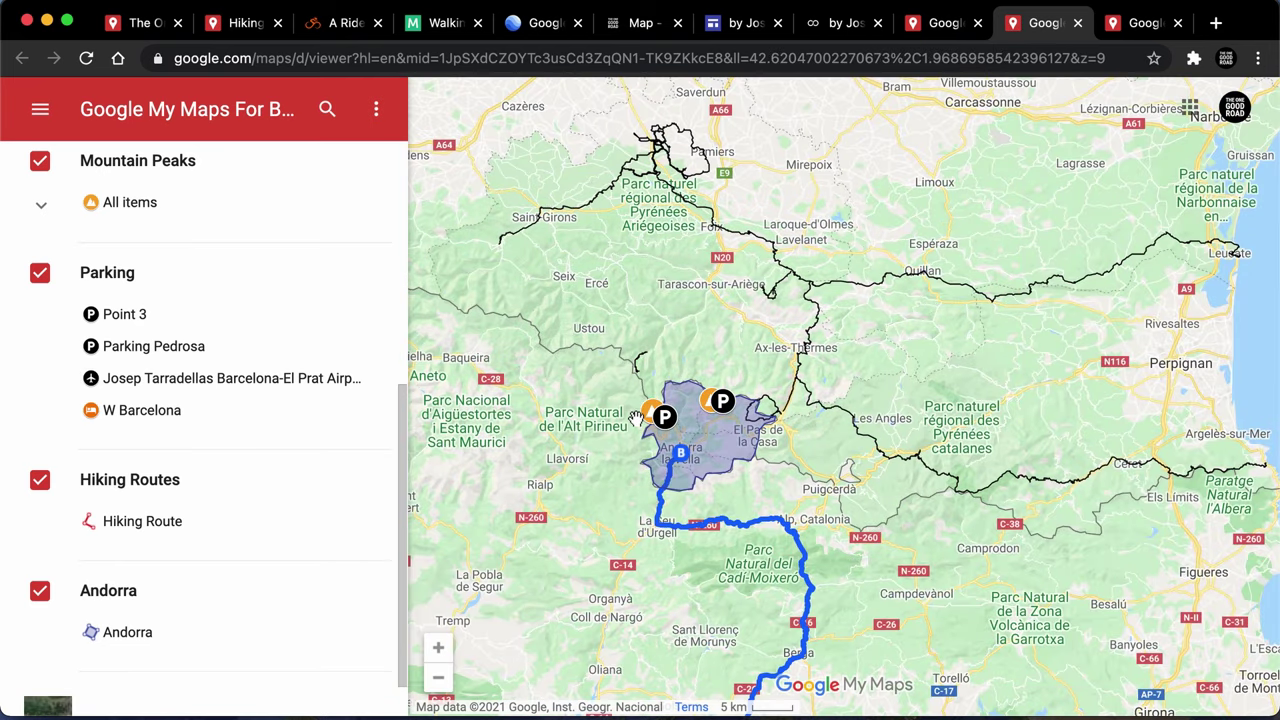
# - View the whole airport-to-Andorra route and trails in the preview, and show the map's sharing options
pyautogui.scroll(-3, 582, 440)
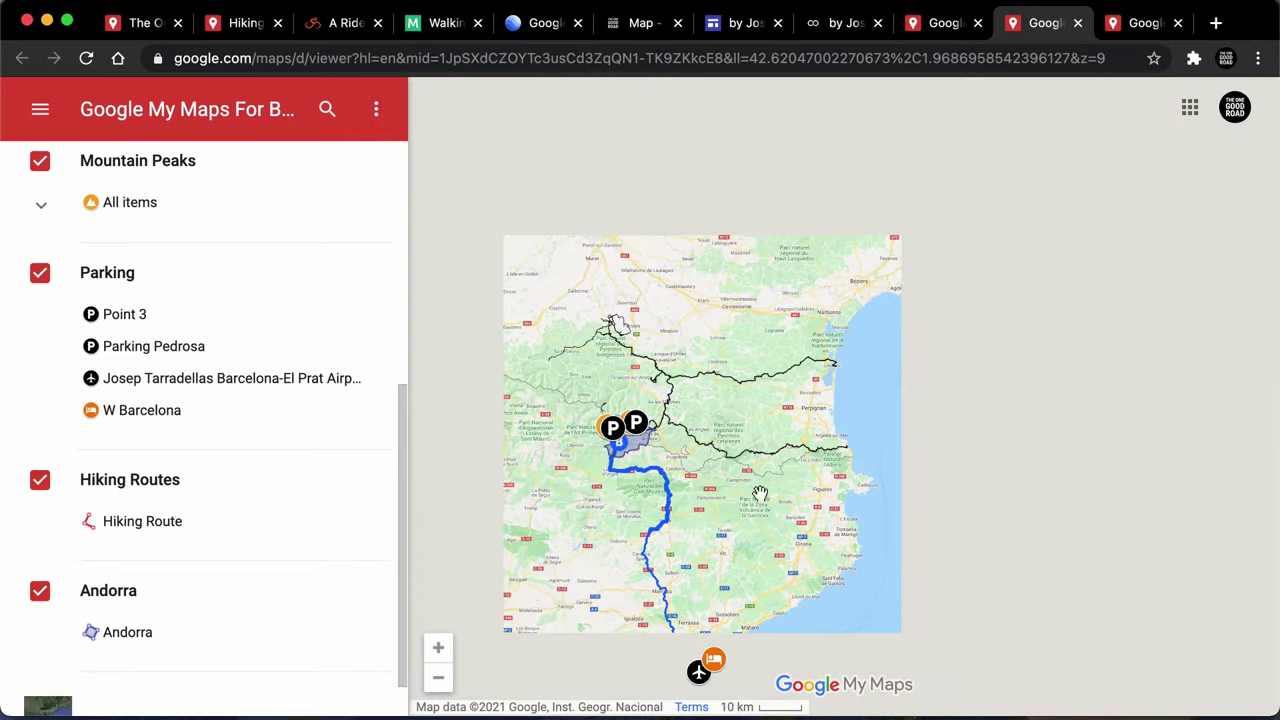
pyautogui.scroll(-4, 760, 493)
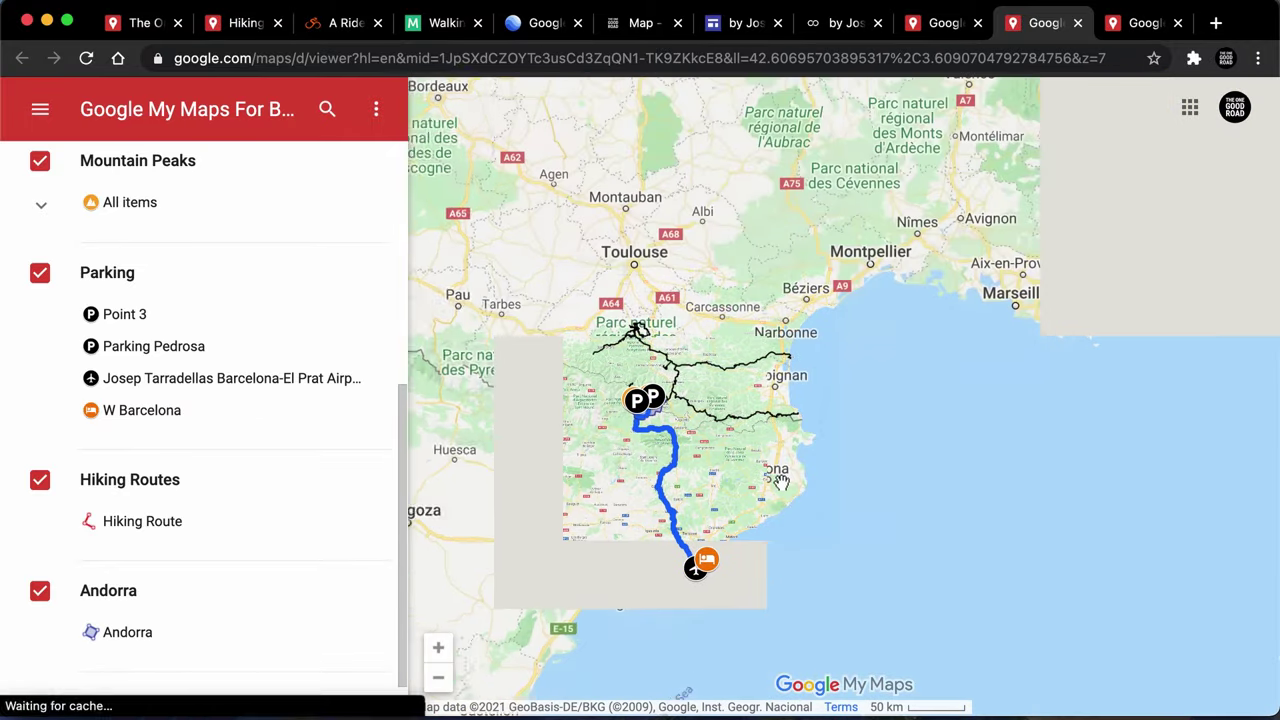
pyautogui.scroll(2, 552, 500)
pyautogui.scroll(5, 260, 220)
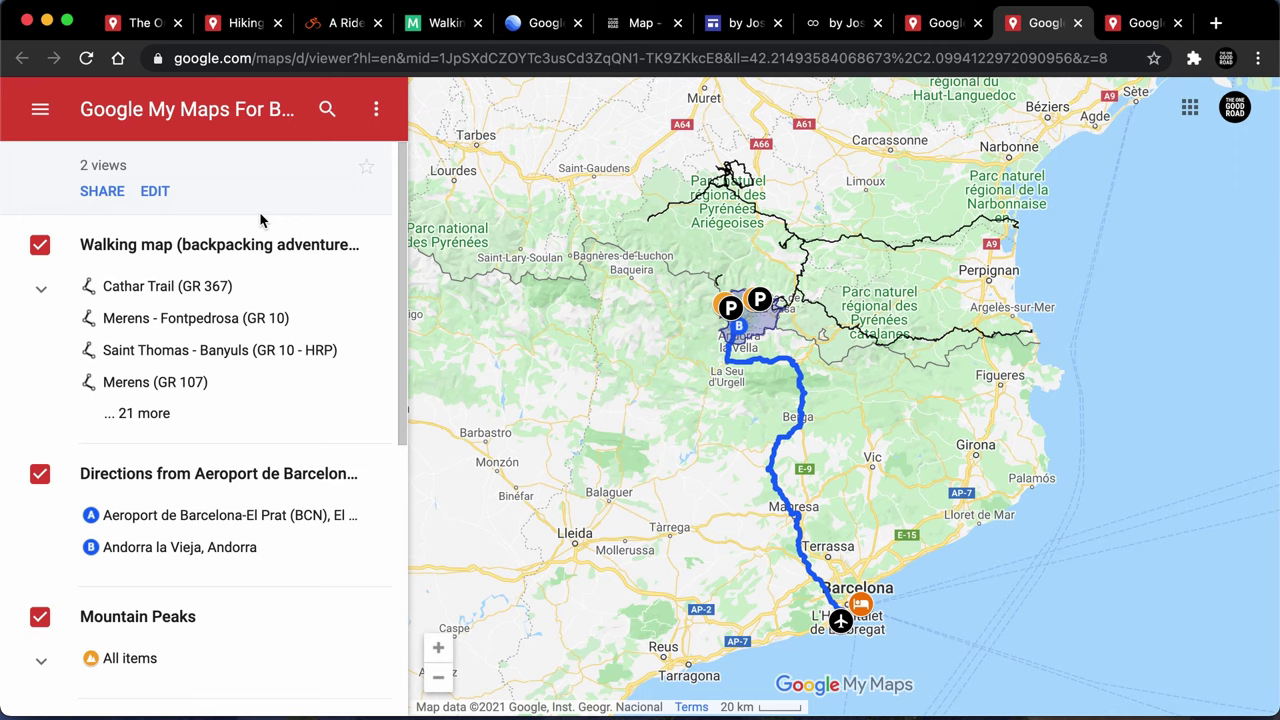
pyautogui.click(104, 192)
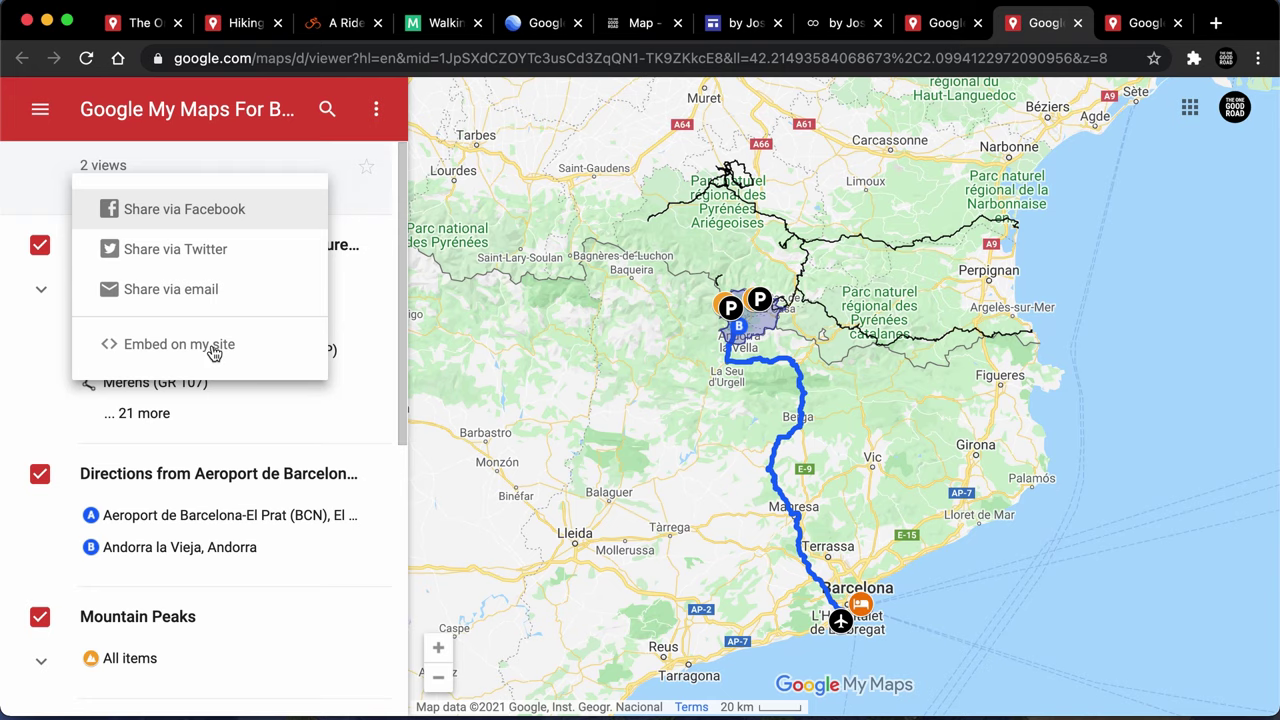
# - Return to editing the Google My Maps For Beginners map, show its Embed on my site code and copy the full iframe HTML
pyautogui.click(940, 23)
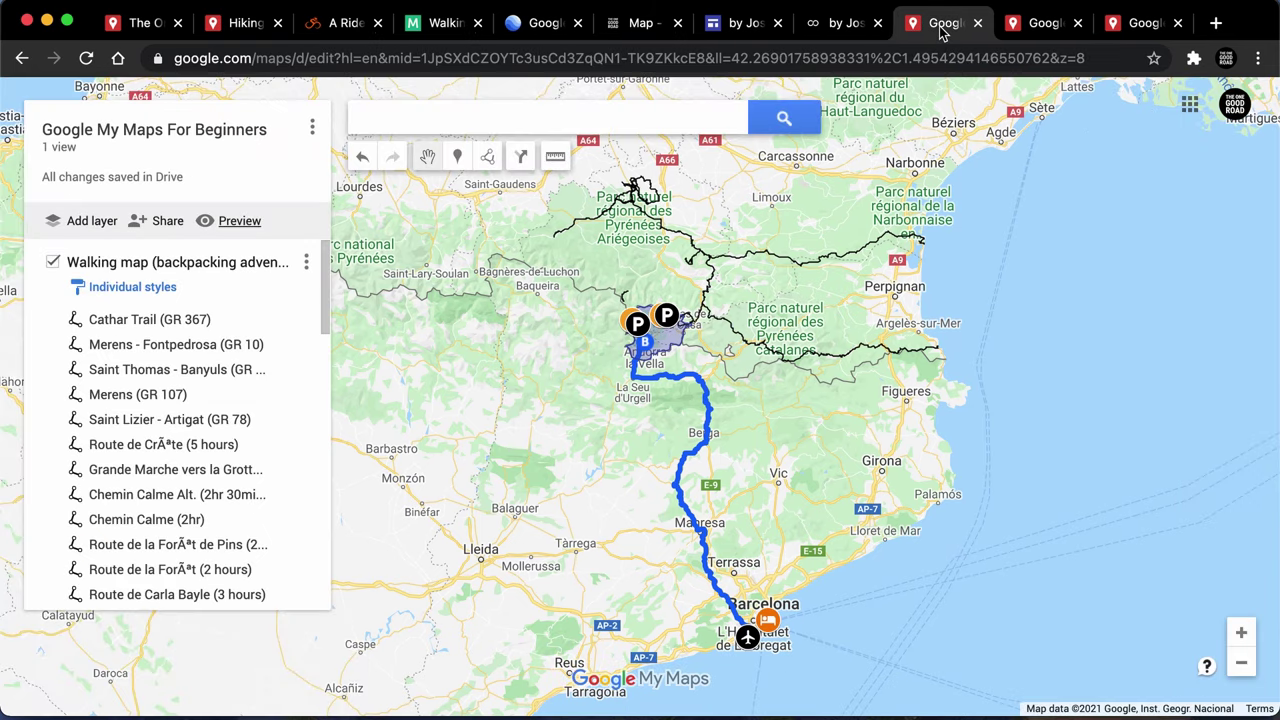
pyautogui.click(311, 135)
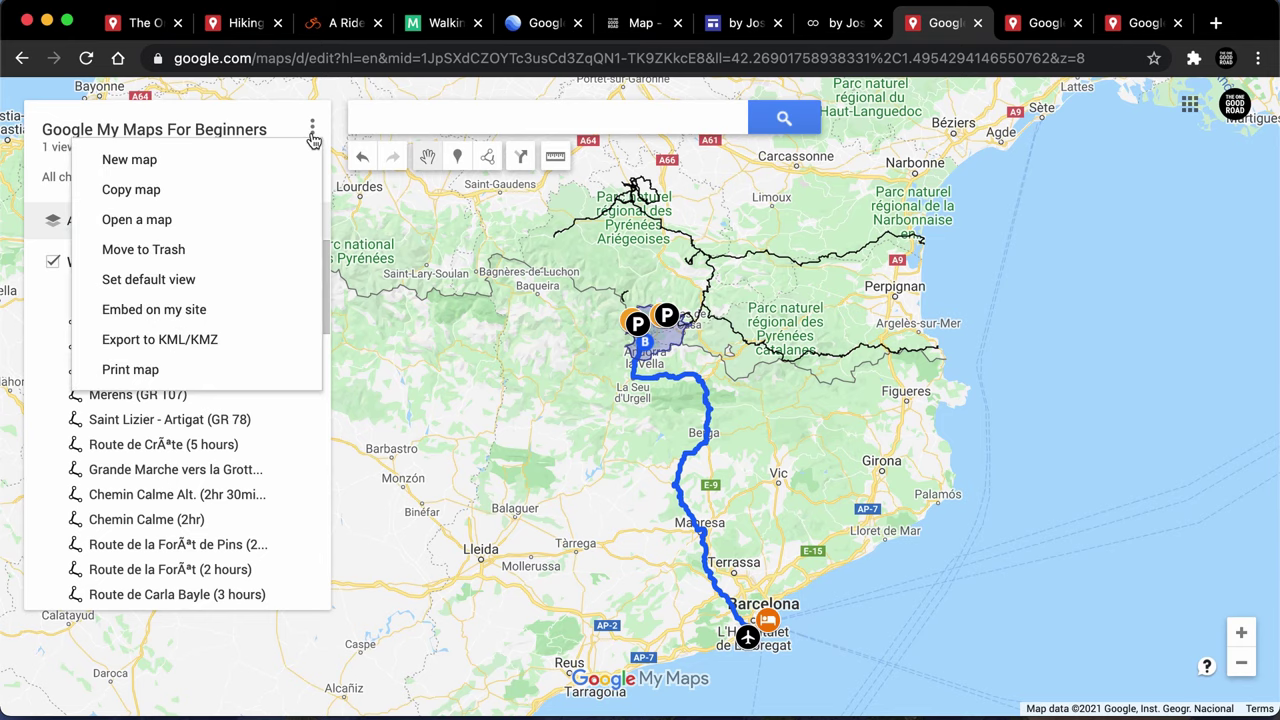
pyautogui.click(154, 310)
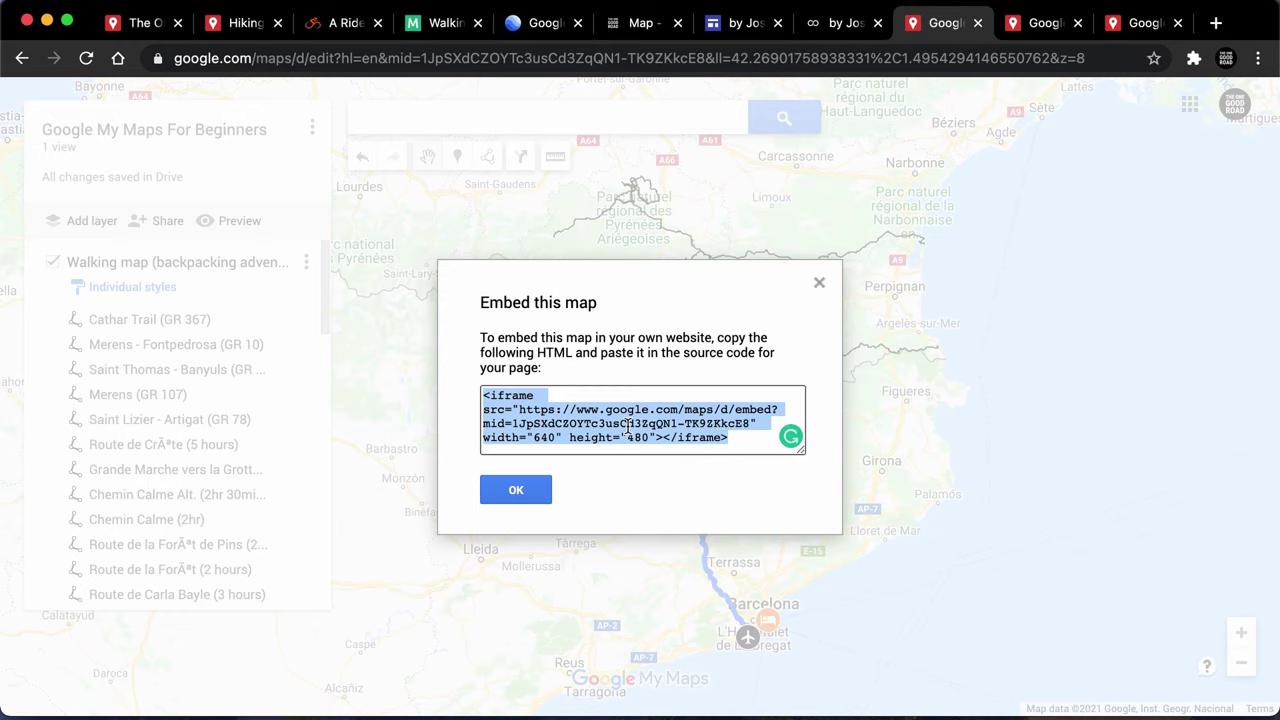
pyautogui.moveTo(751, 437); pyautogui.dragTo(462, 402)
pyautogui.press('super+c')
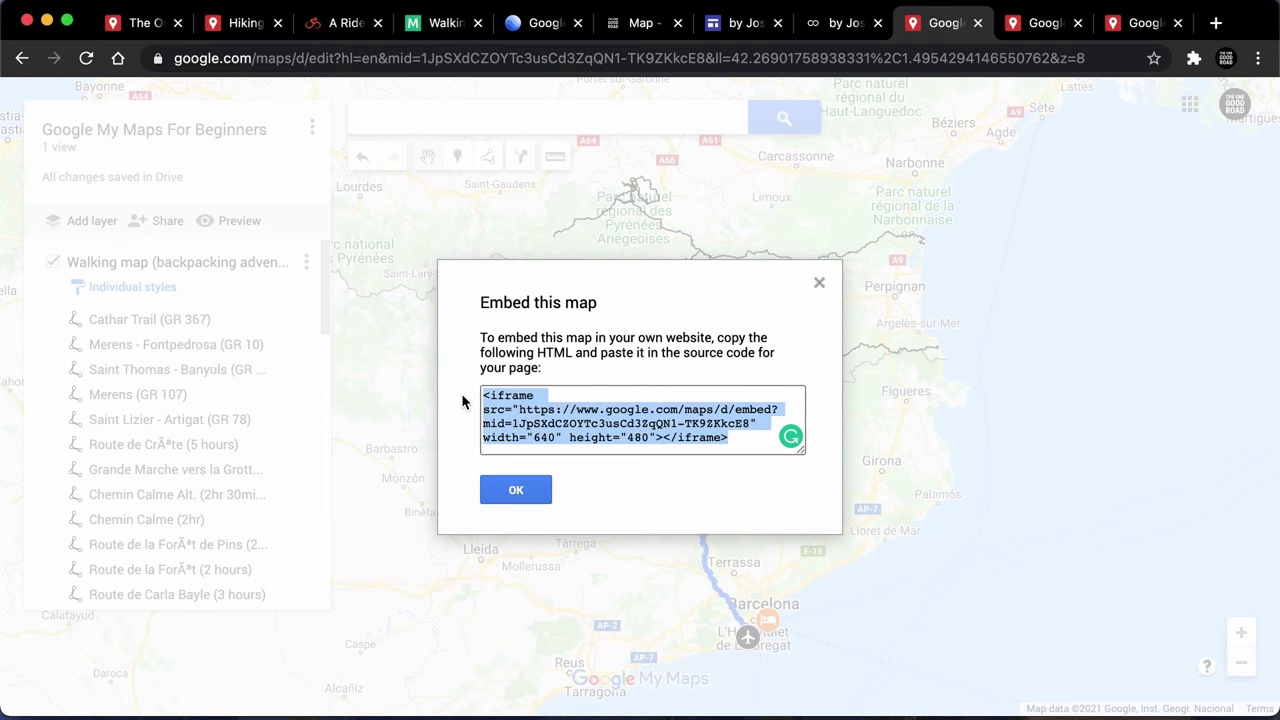
# - Examine the existing embedded maps on the published Google Sites Map page, its site editor, and the theonegoodroad.com Map page
pyautogui.click(832, 23)
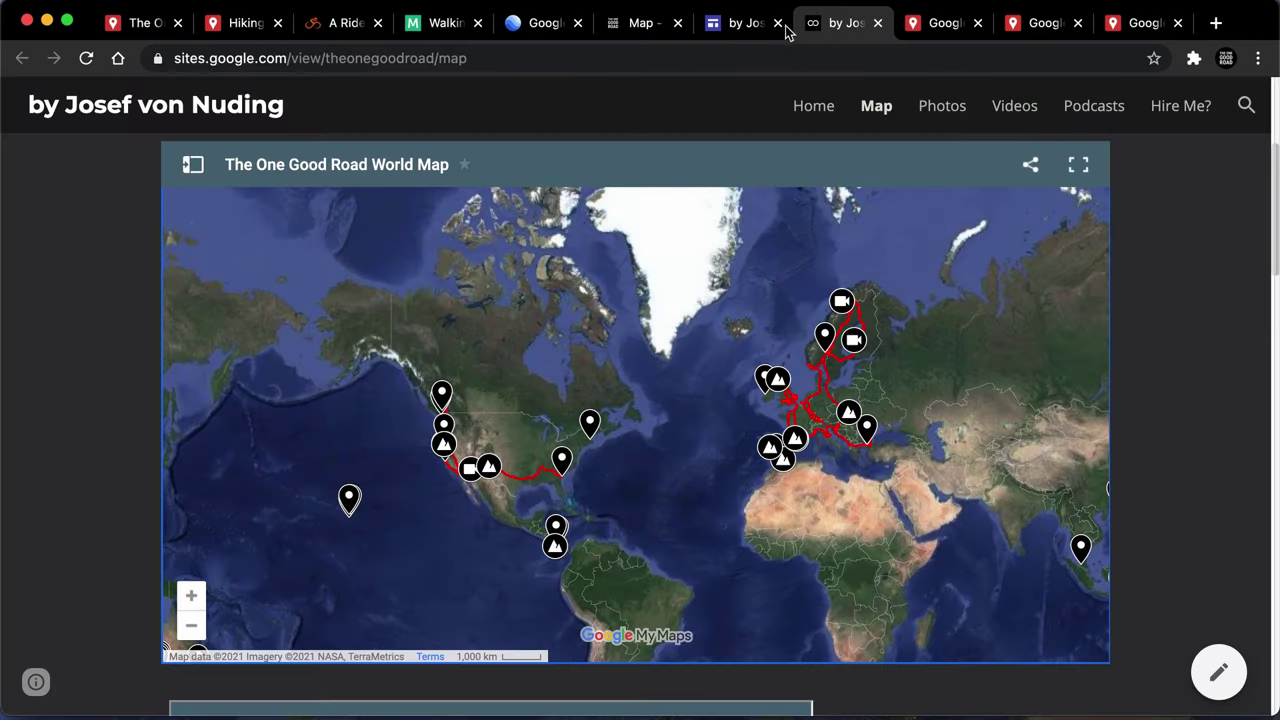
pyautogui.scroll(-5, 1176, 297)
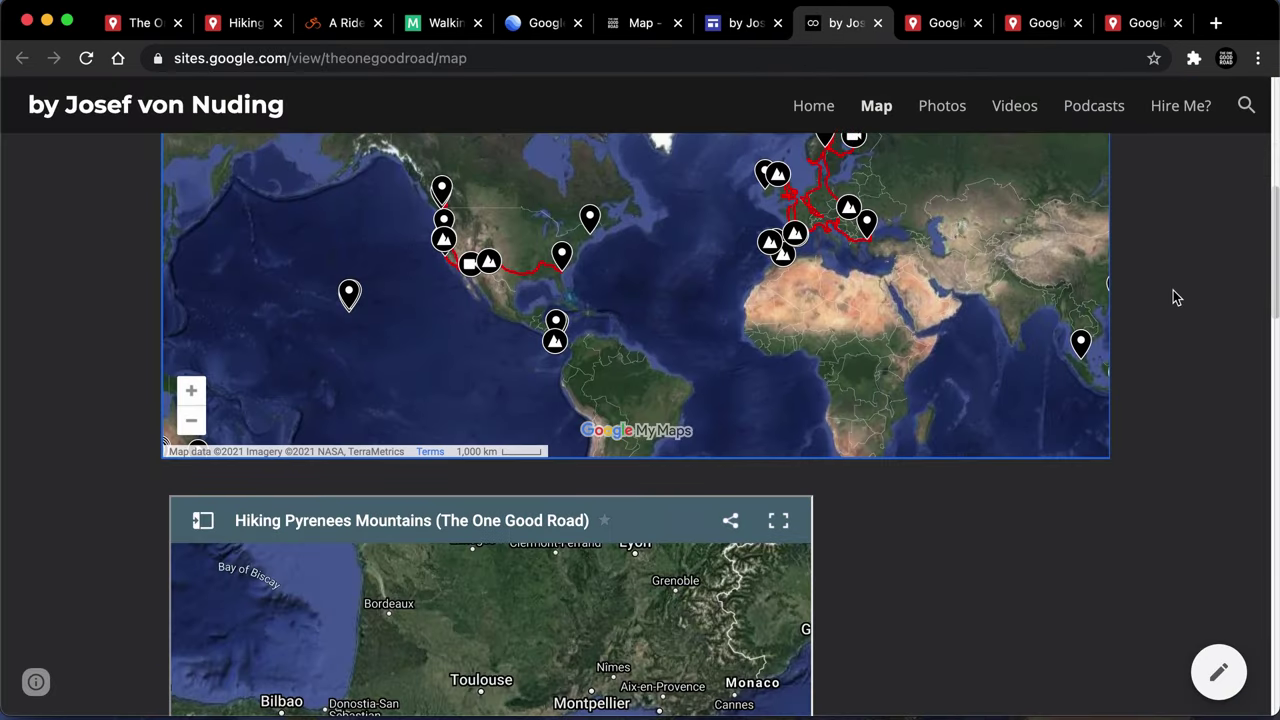
pyautogui.scroll(5, 1173, 291)
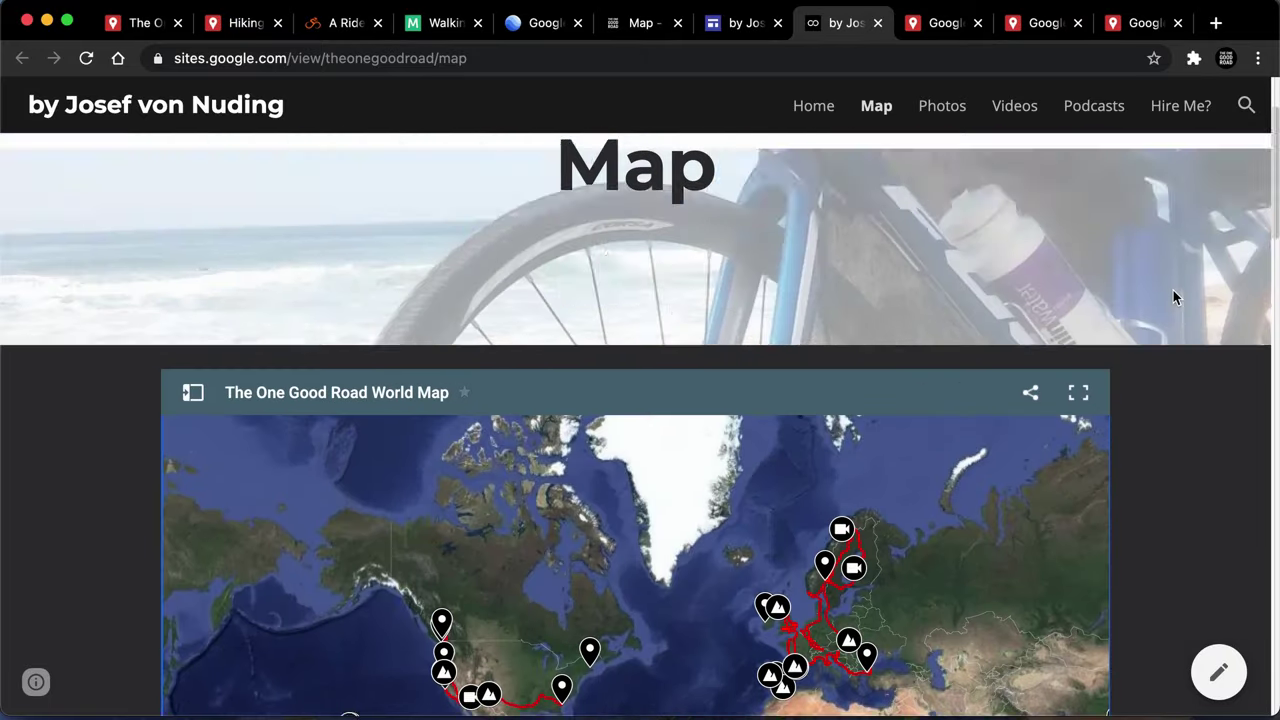
pyautogui.scroll(-6, 1175, 297)
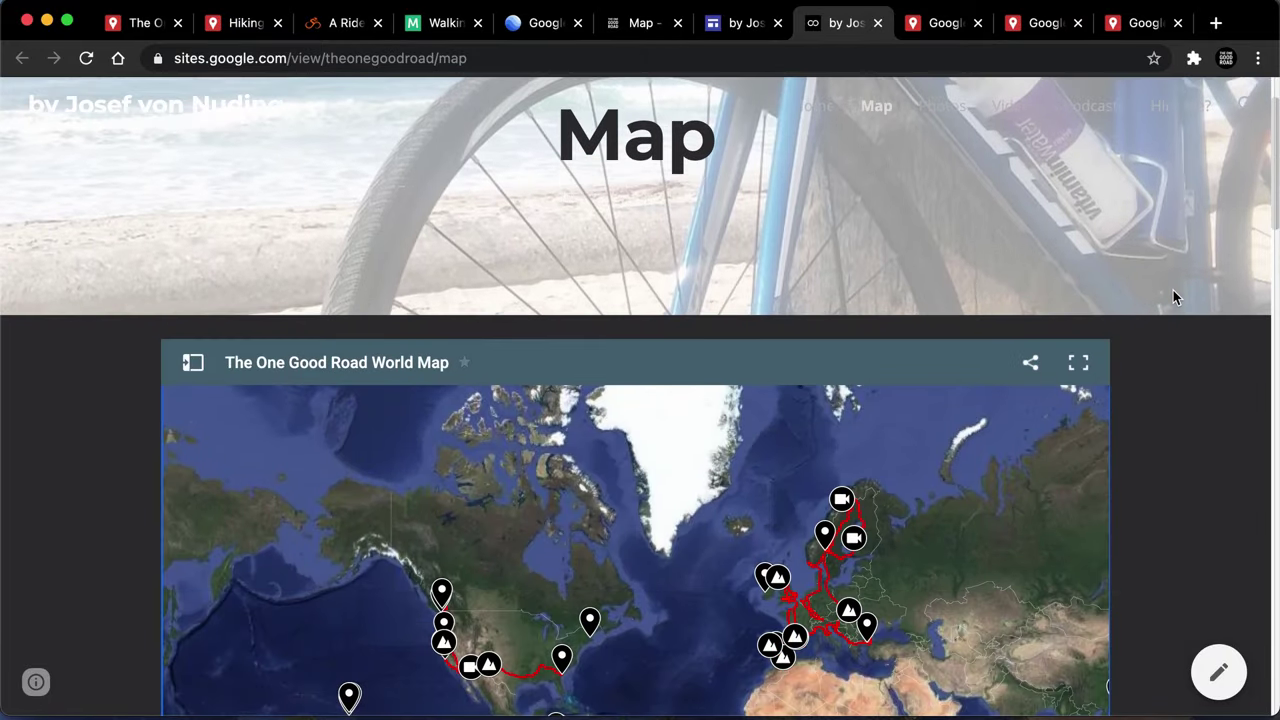
pyautogui.scroll(-4, 1176, 297)
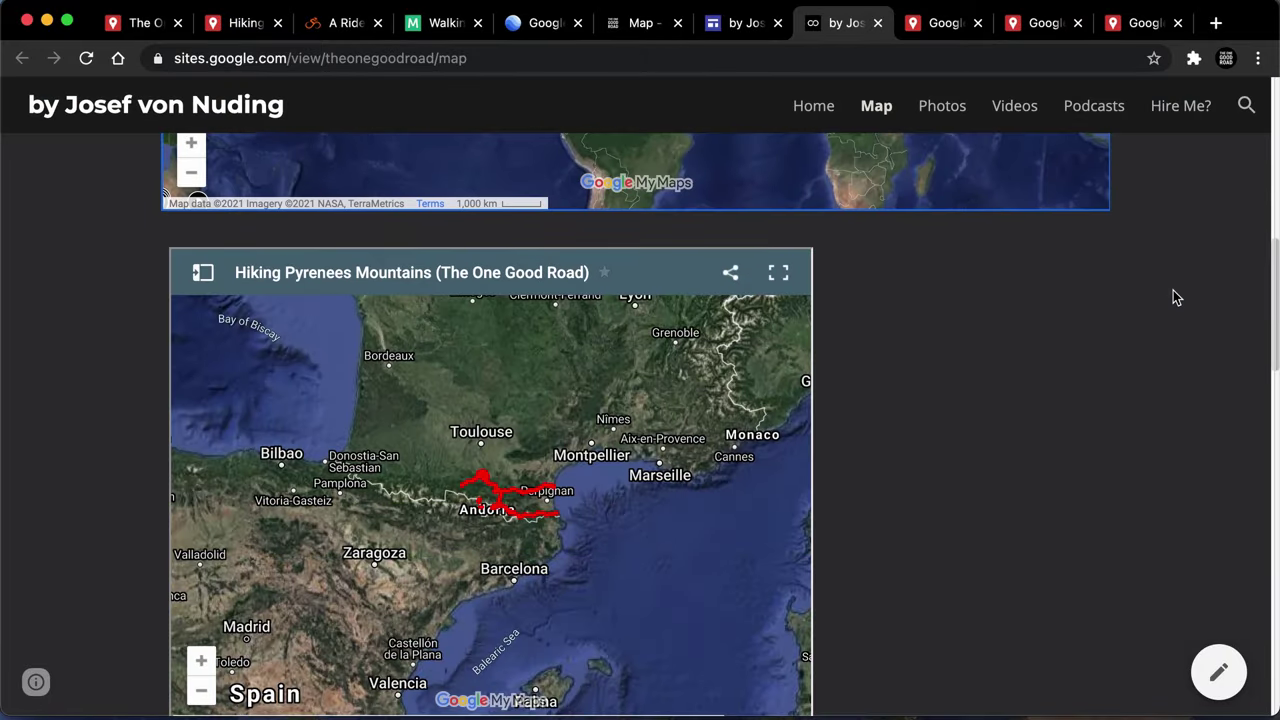
pyautogui.scroll(1, 1176, 297)
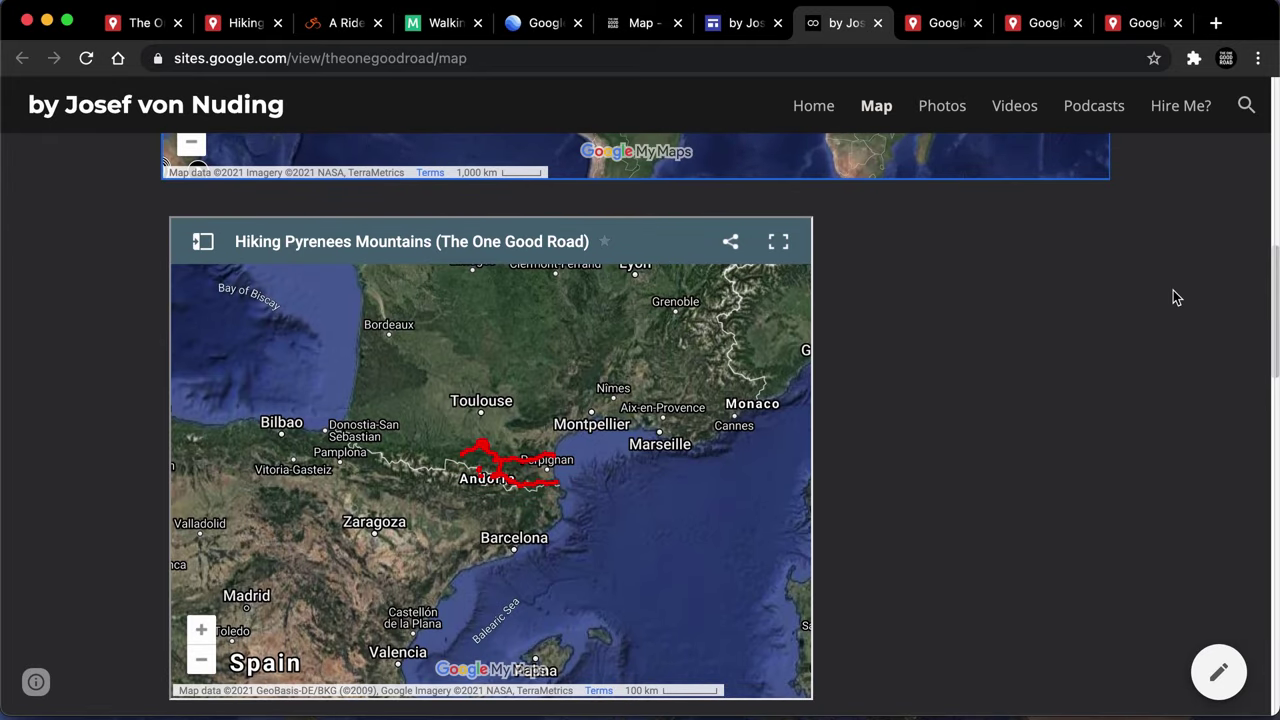
pyautogui.scroll(-1, 1176, 297)
pyautogui.scroll(10, 1173, 290)
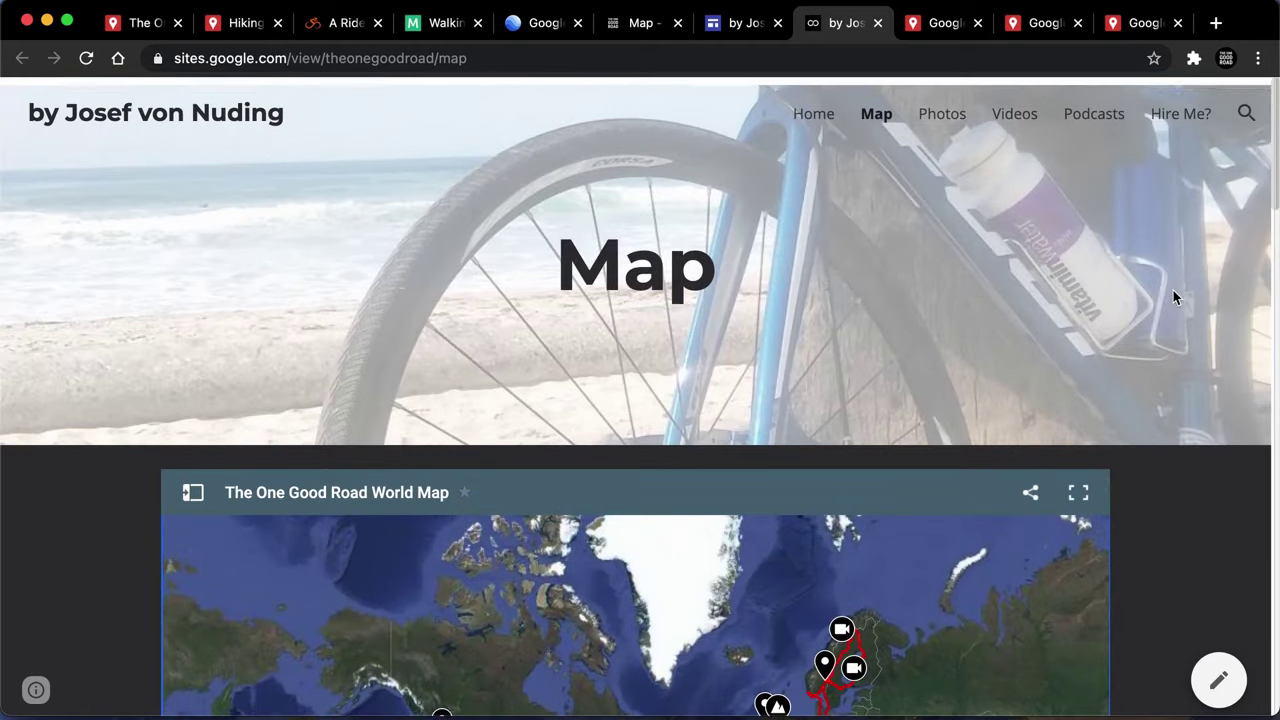
pyautogui.click(730, 30)
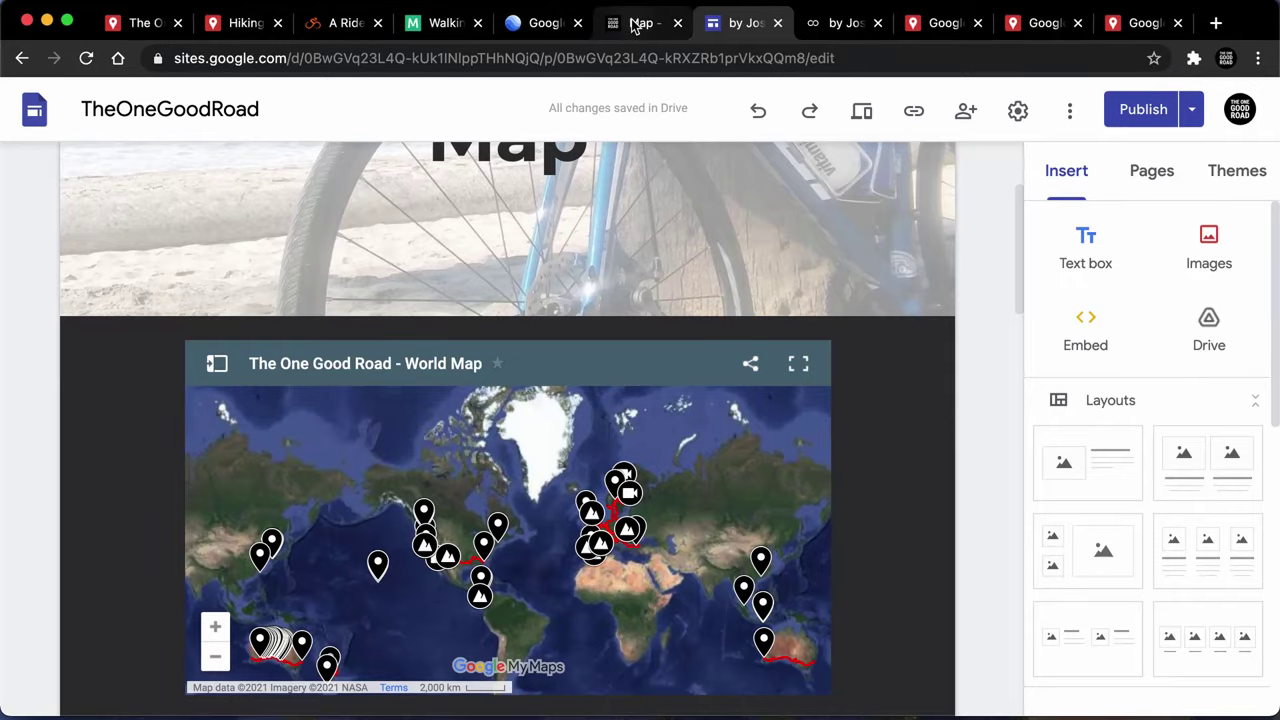
pyautogui.click(632, 25)
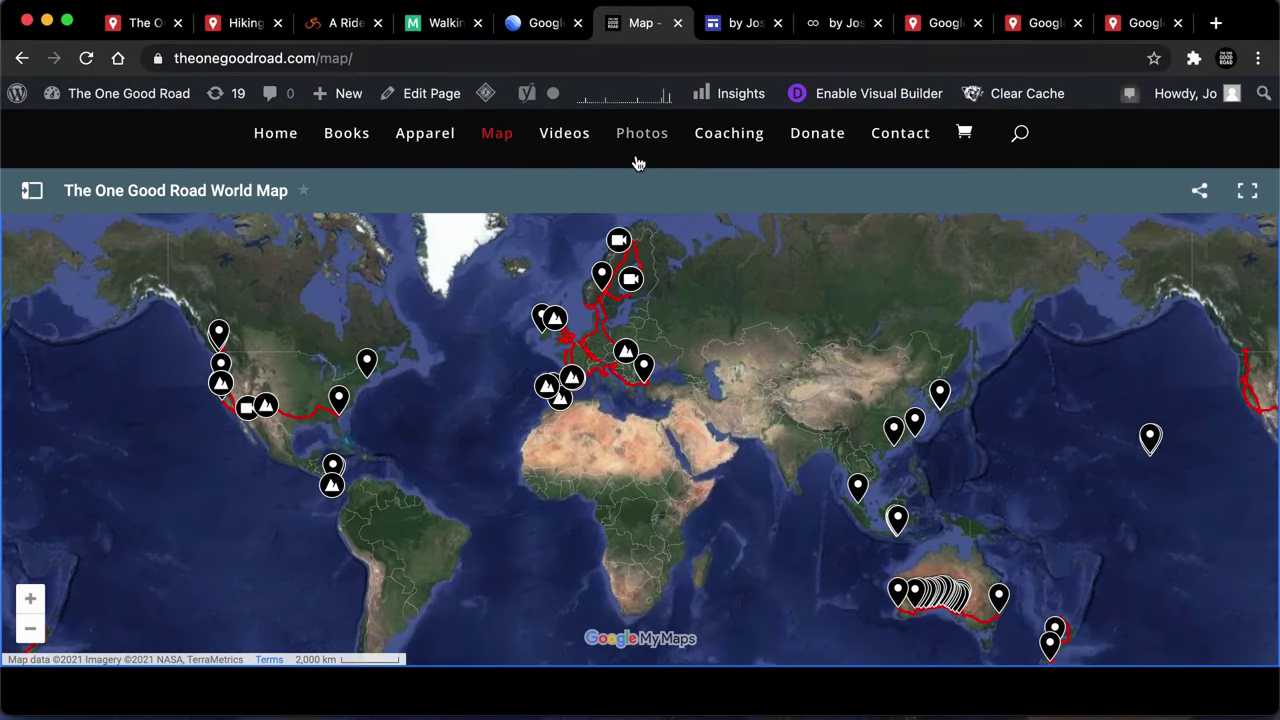
# - In the TheOneGoodRoad site editor, add a web embed by code to the Map page and paste the copied iframe HTML
pyautogui.hotkey('ctrl', 'Tab')
pyautogui.scroll(2, 694, 303)
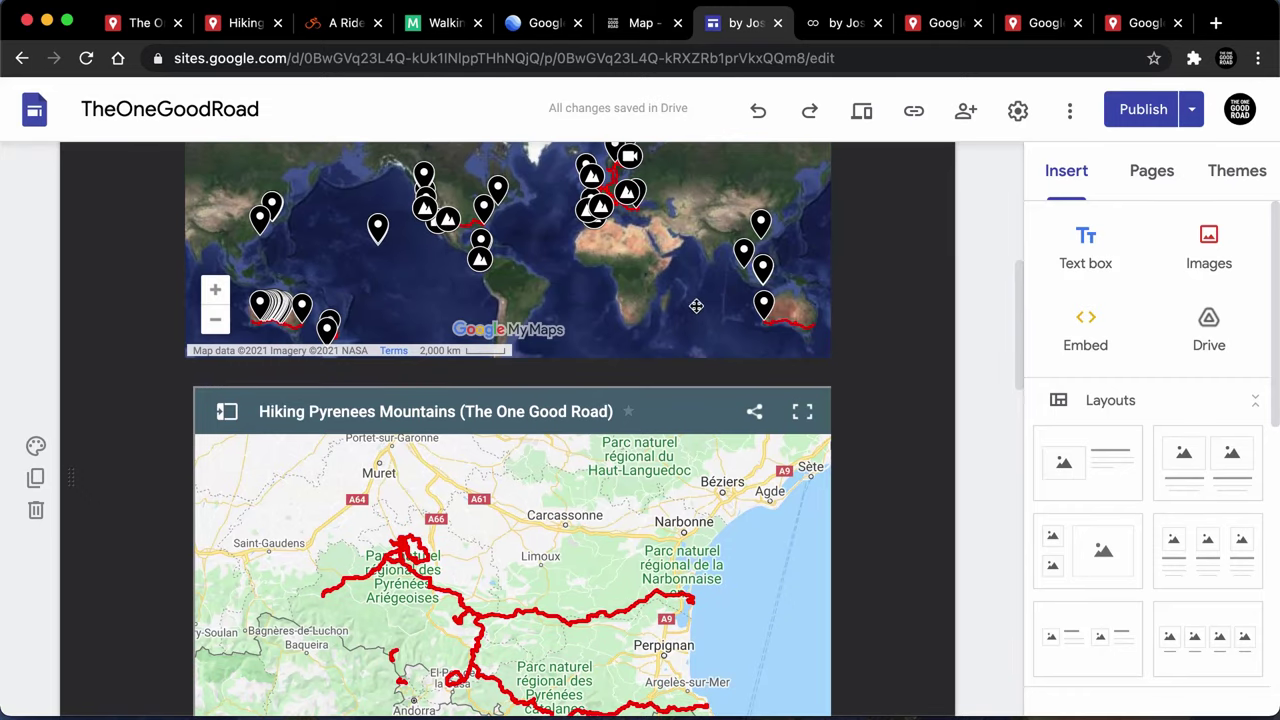
pyautogui.scroll(-3, 683, 306)
pyautogui.scroll(-2, 684, 310)
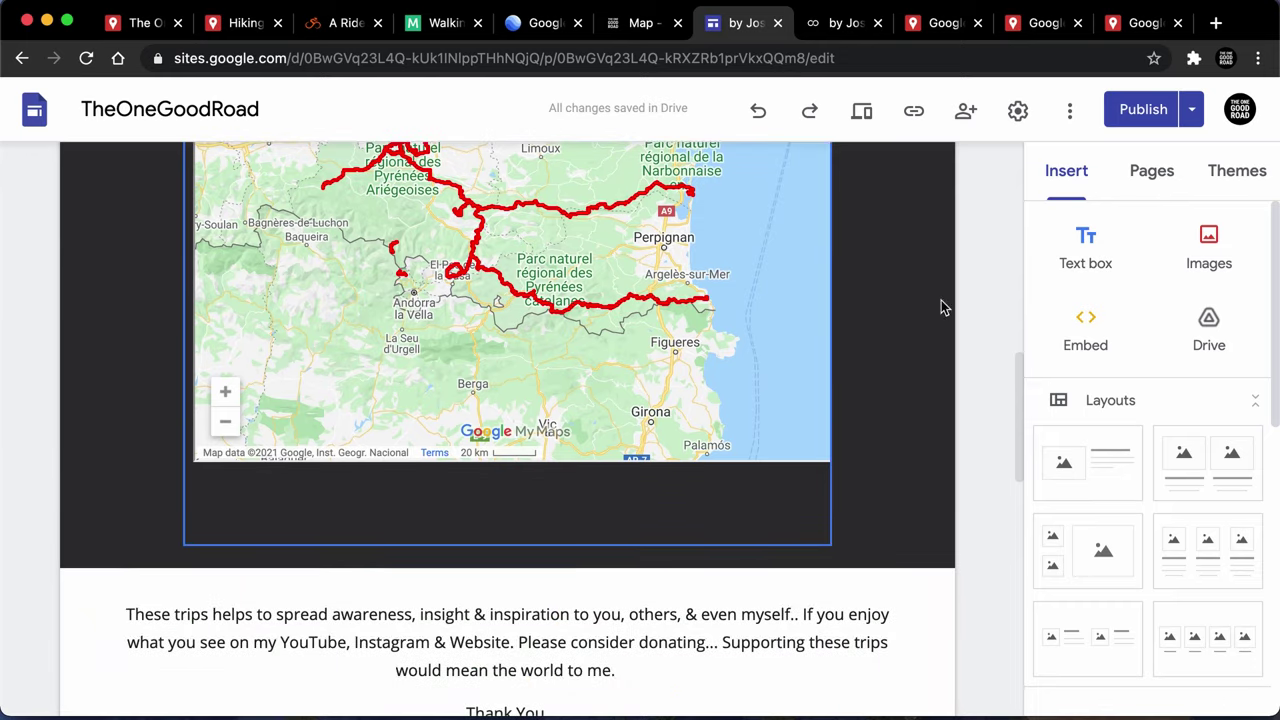
pyautogui.click(1087, 328)
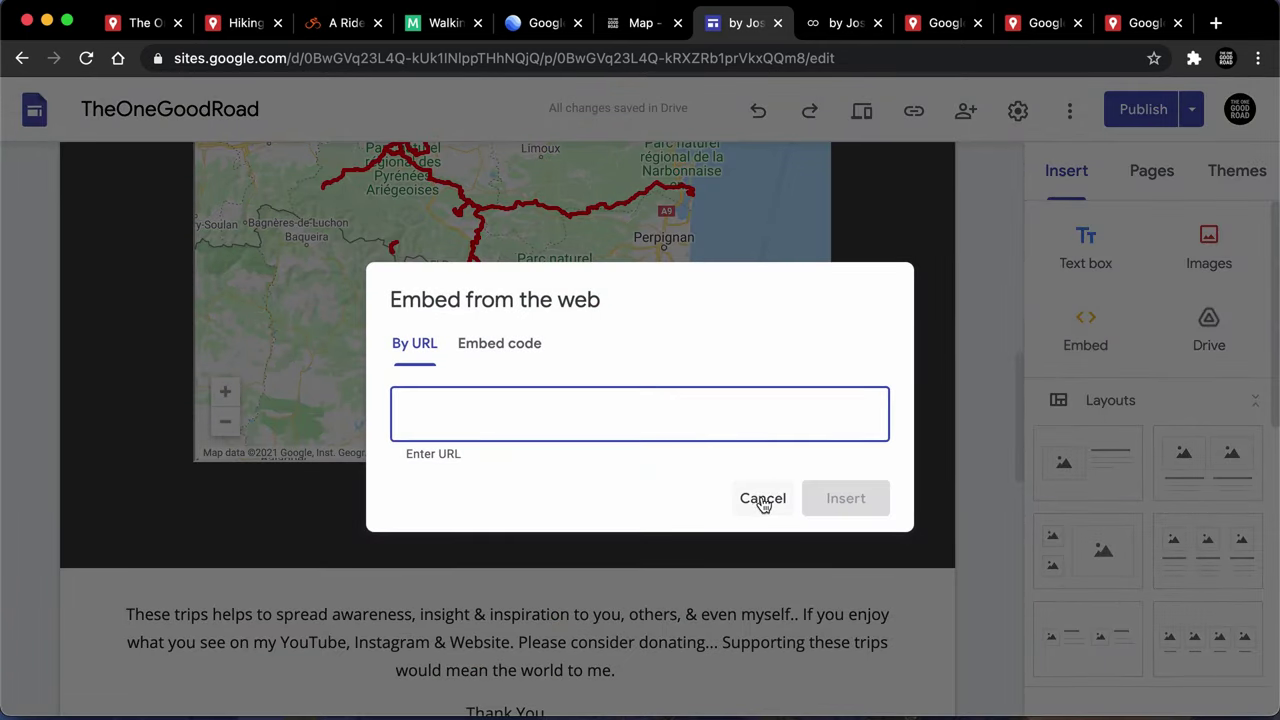
pyautogui.click(514, 345)
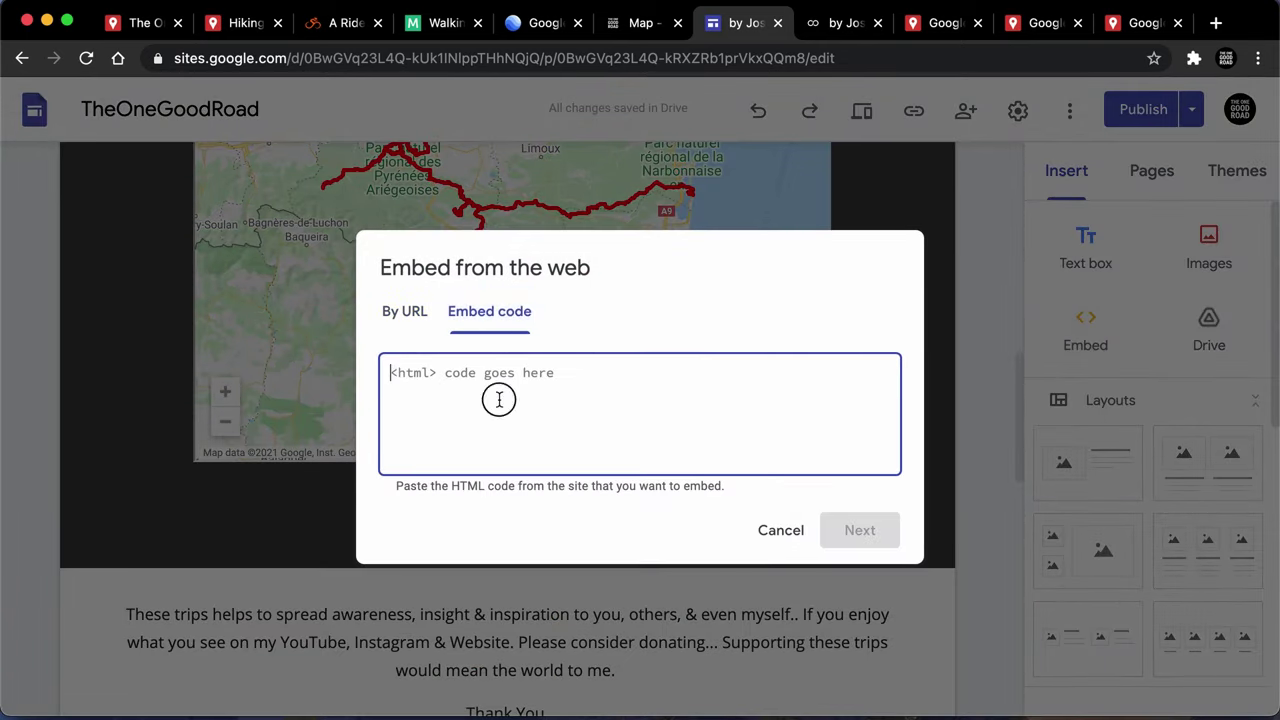
pyautogui.click(499, 399)
pyautogui.press('super+v')
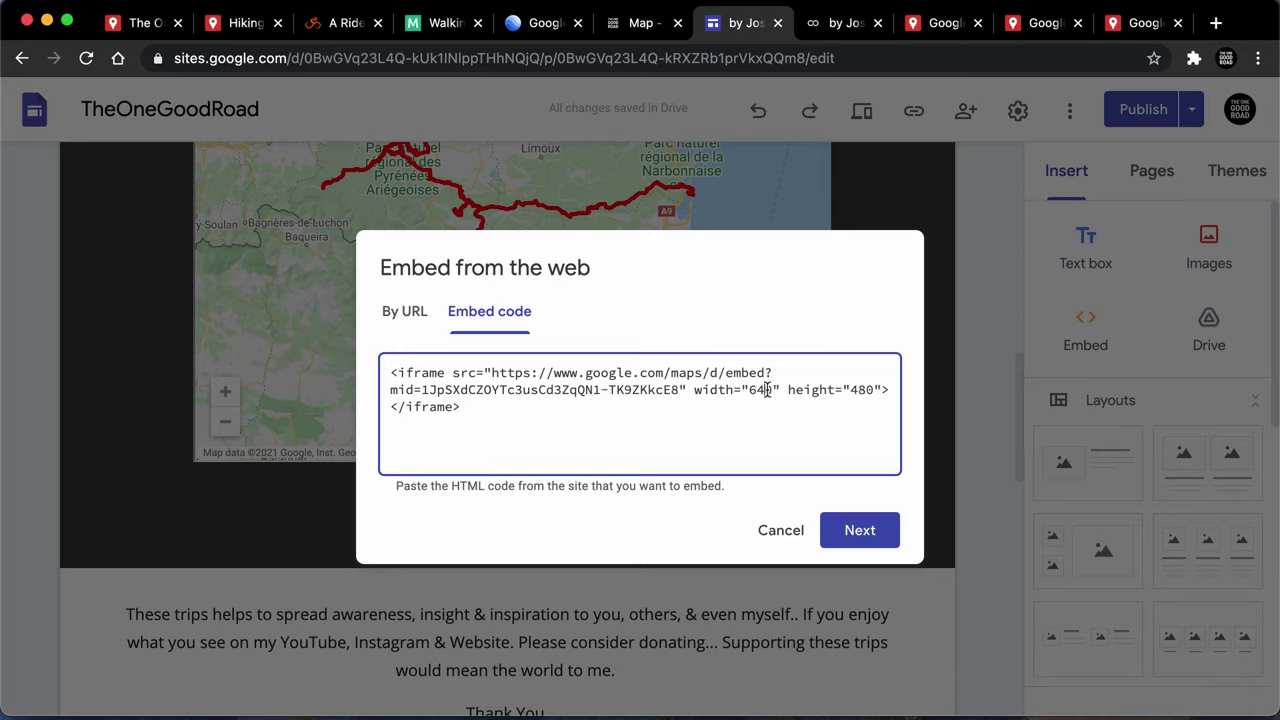
# - Set the iframe width to 800 in the embed code and insert the map into the page
pyautogui.moveTo(766, 390); pyautogui.dragTo(749, 390)
pyautogui.write('8')
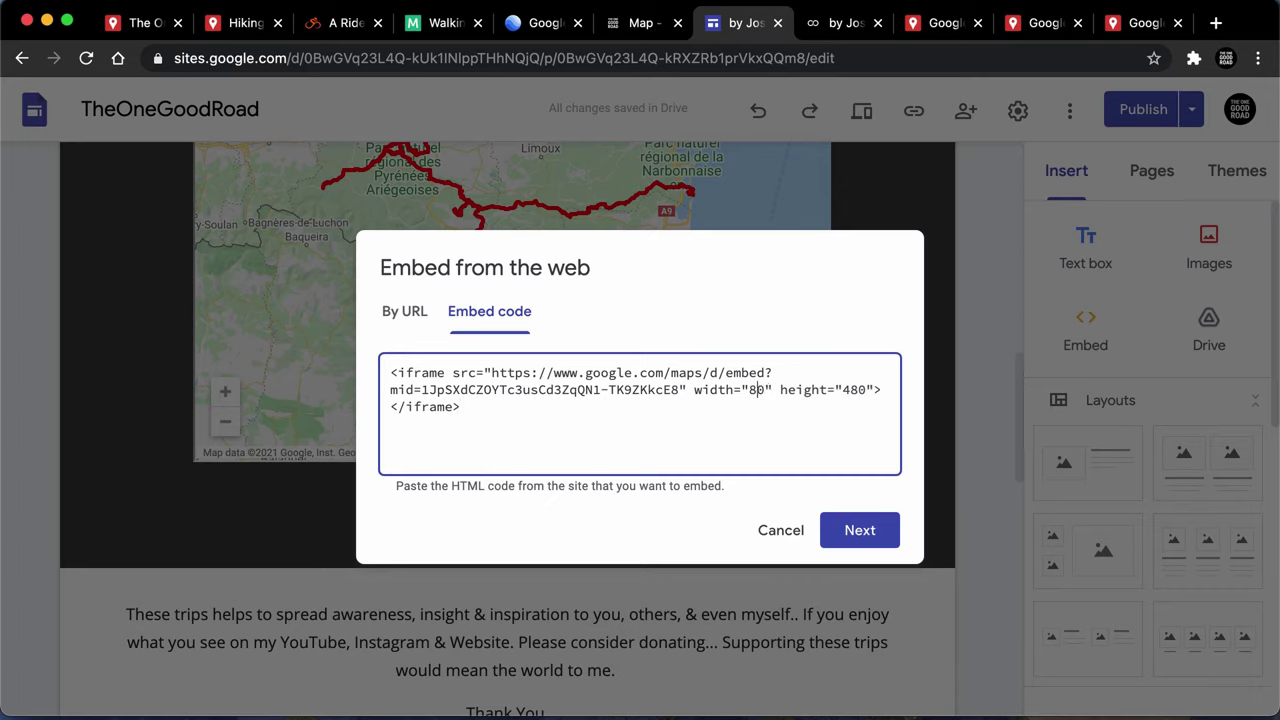
pyautogui.write('00')
pyautogui.press('BackSpace')
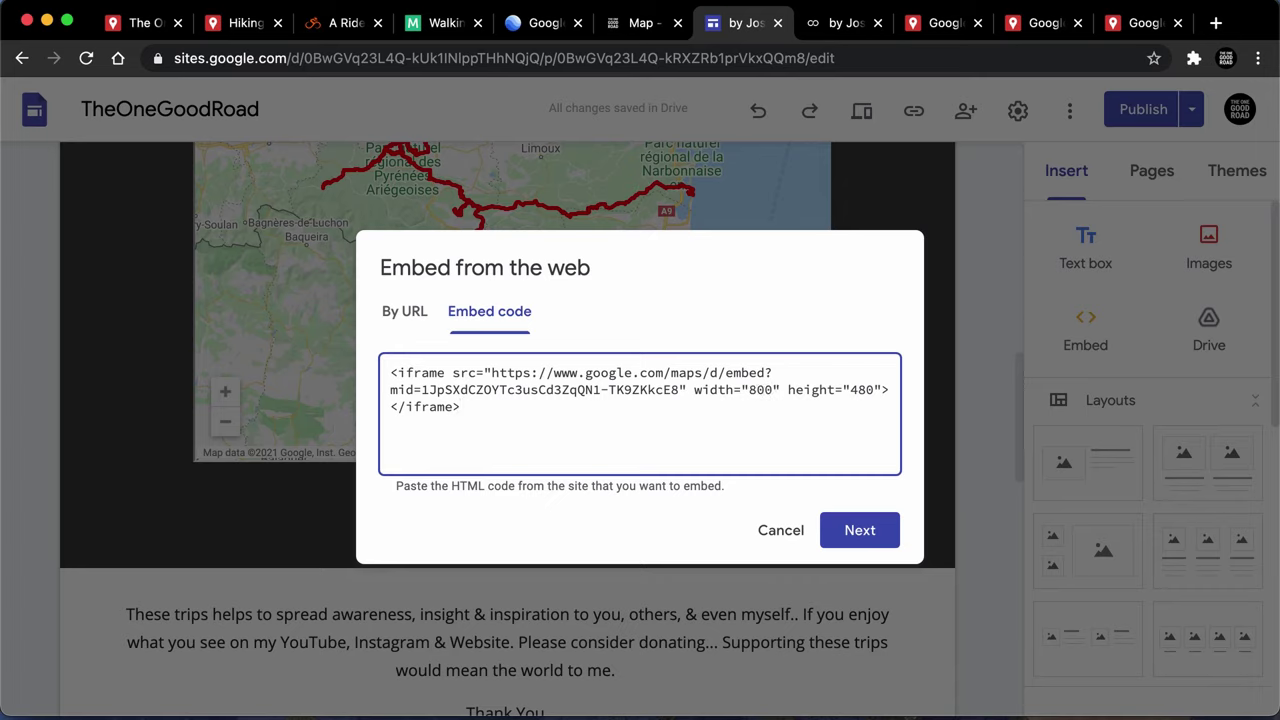
pyautogui.click(862, 533)
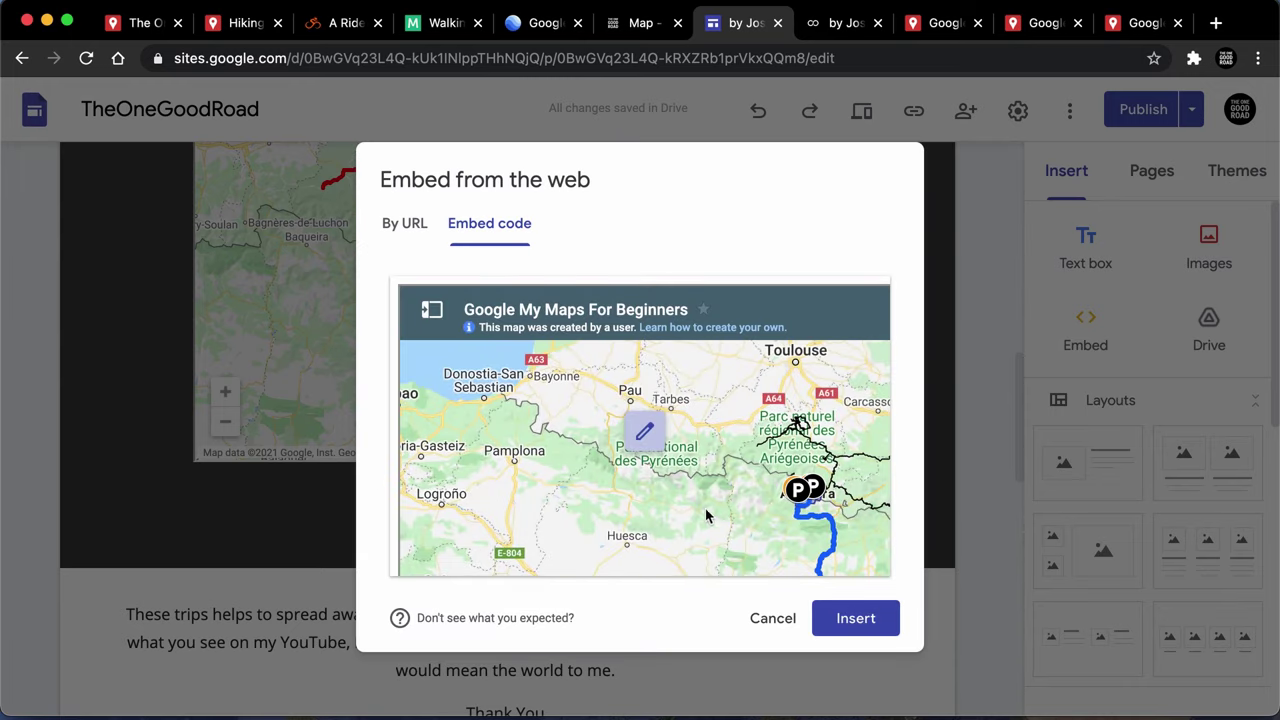
pyautogui.click(836, 620)
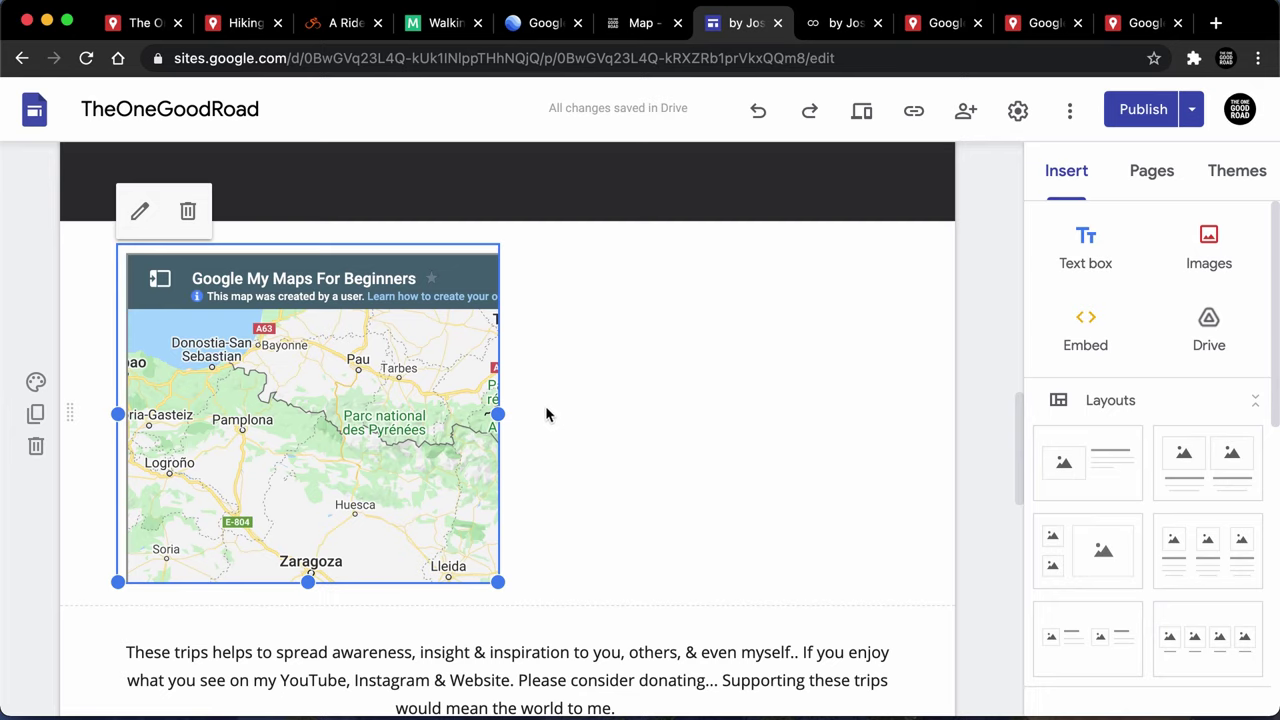
# - Widen the inserted Google My Maps For Beginners map and place it in the dark map section above the donation text
pyautogui.moveTo(498, 413); pyautogui.dragTo(891, 414)
pyautogui.moveTo(1008, 425); pyautogui.dragTo(1003, 563)
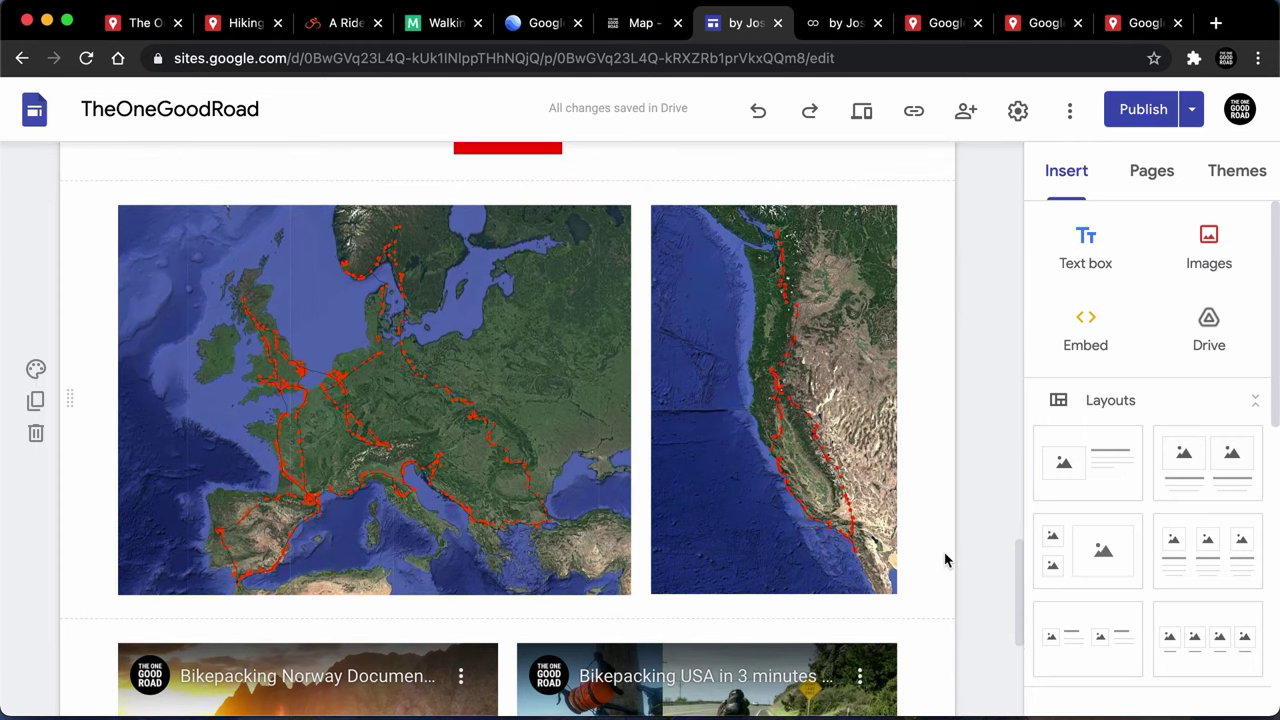
pyautogui.moveTo(1016, 577); pyautogui.dragTo(1007, 453)
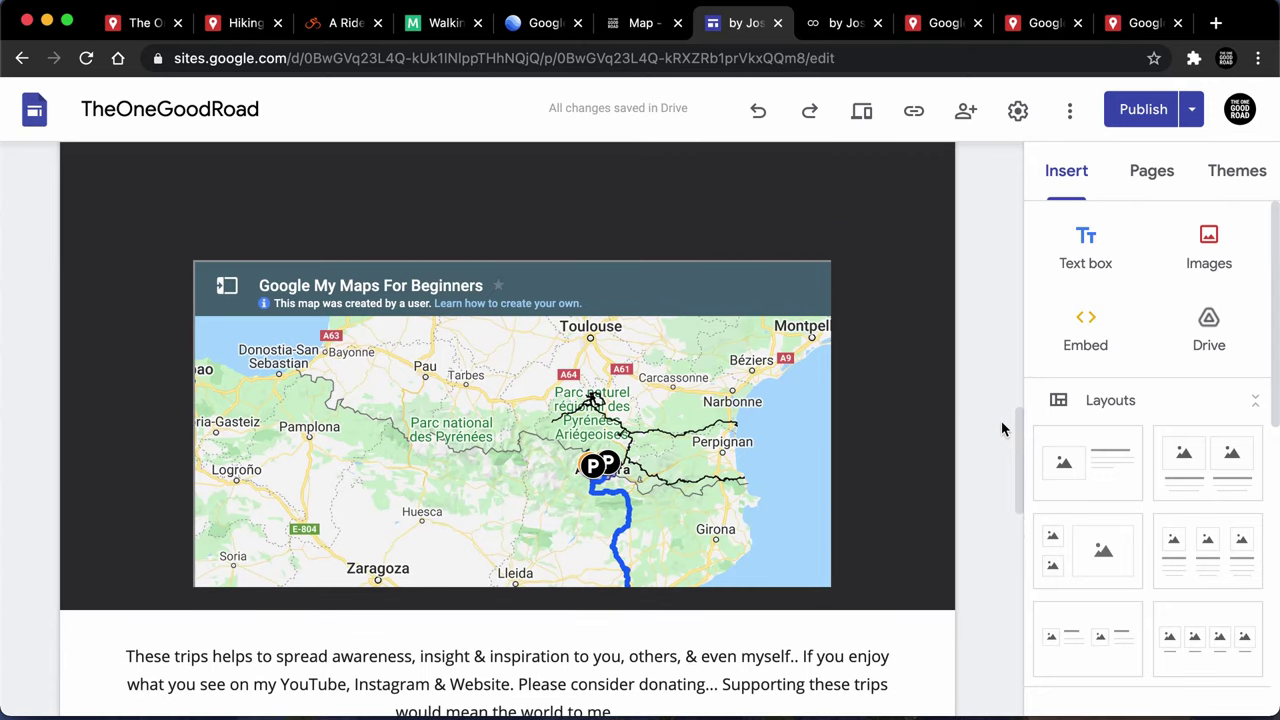
# - Publish the site and find the newly embedded map on the live Map page
pyautogui.click(1134, 122)
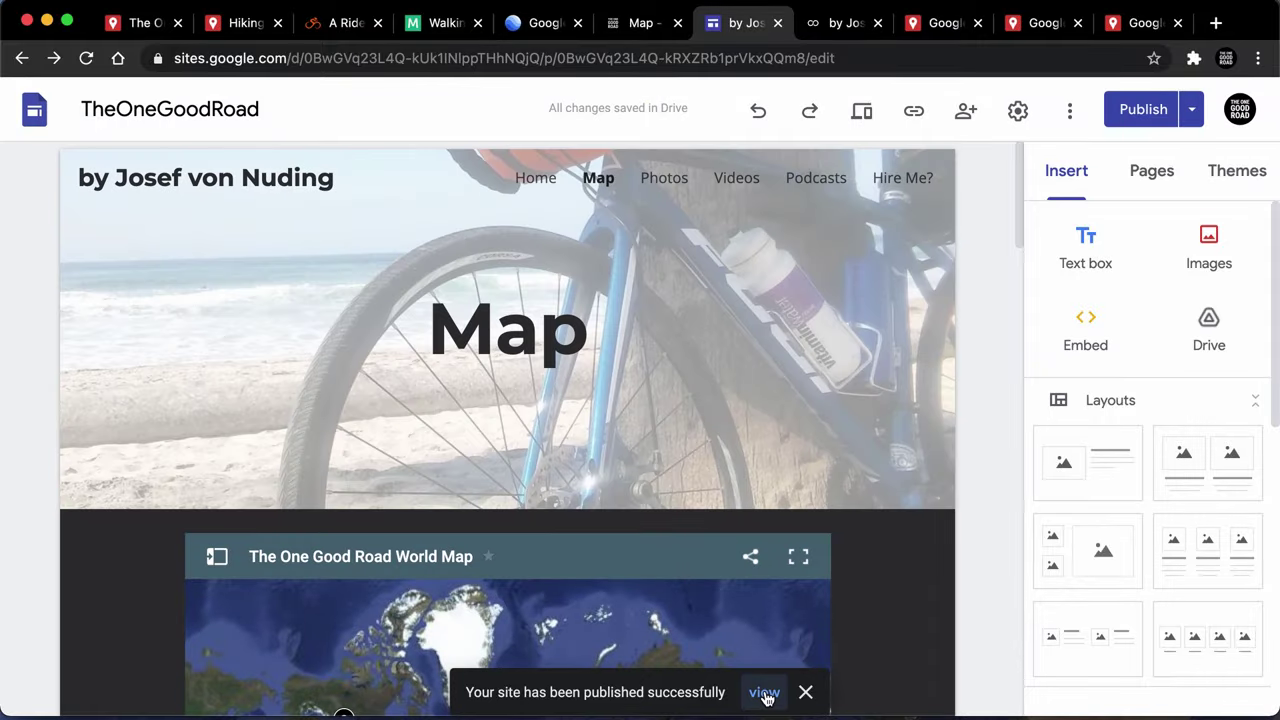
pyautogui.click(764, 693)
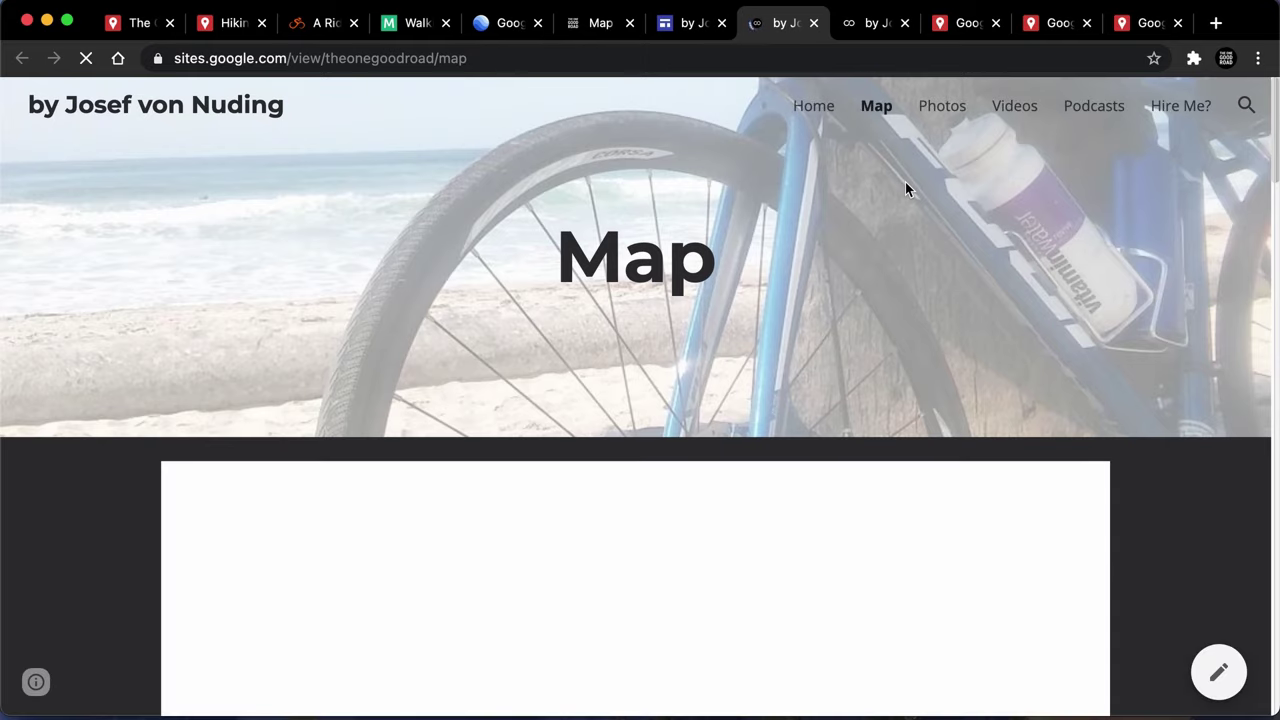
pyautogui.scroll(-4, 905, 182)
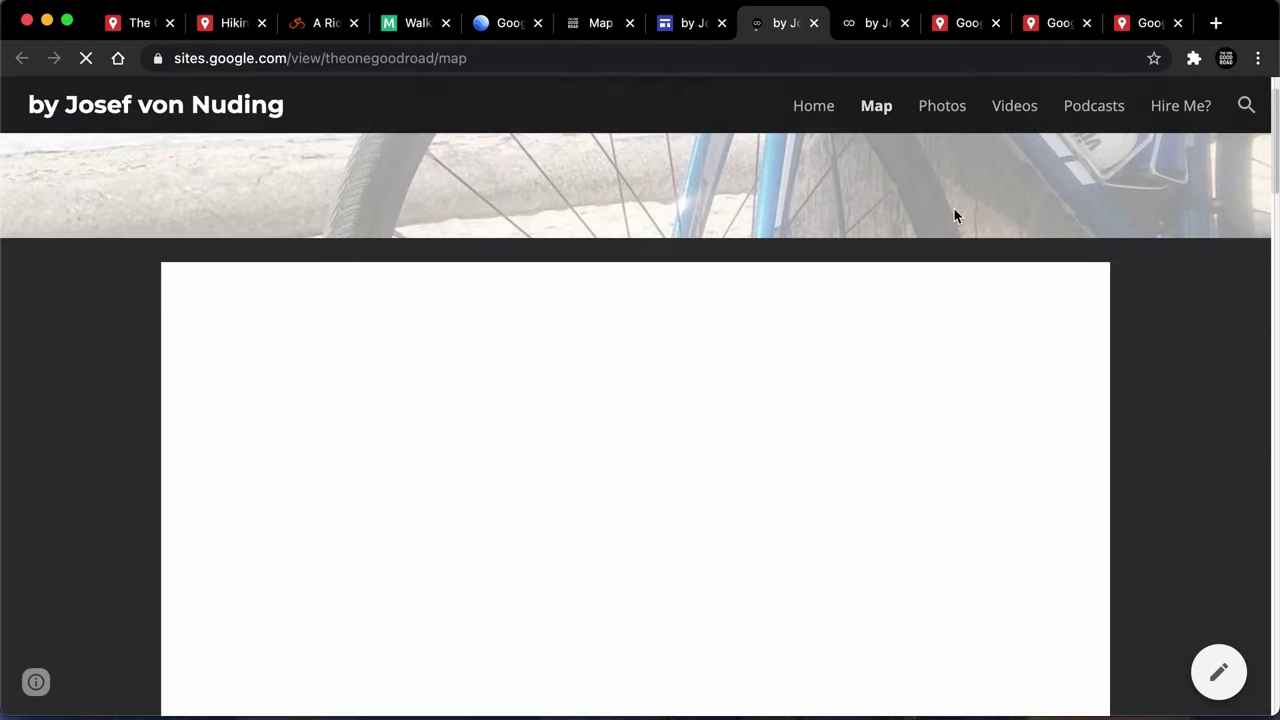
pyautogui.scroll(-3, 1151, 342)
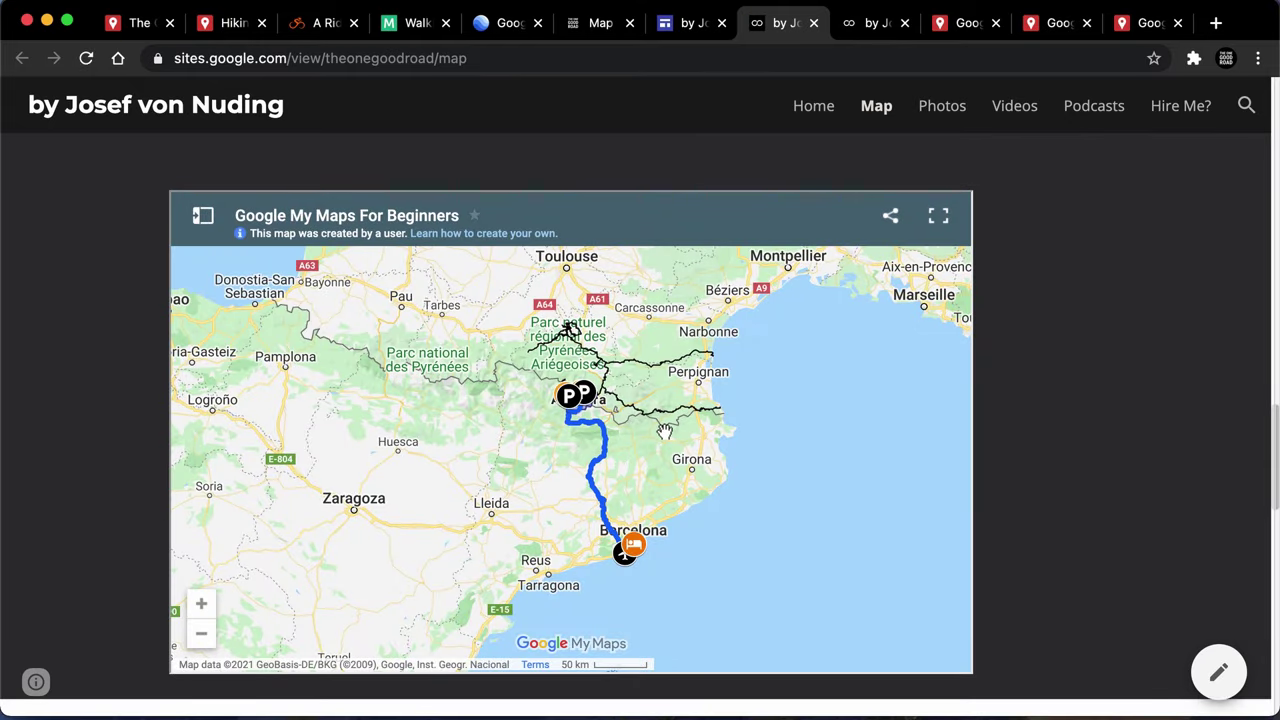
# - Zoom and pan the live embedded map to examine the Andorra area, the trails and the driving route
pyautogui.scroll(3, 665, 432)
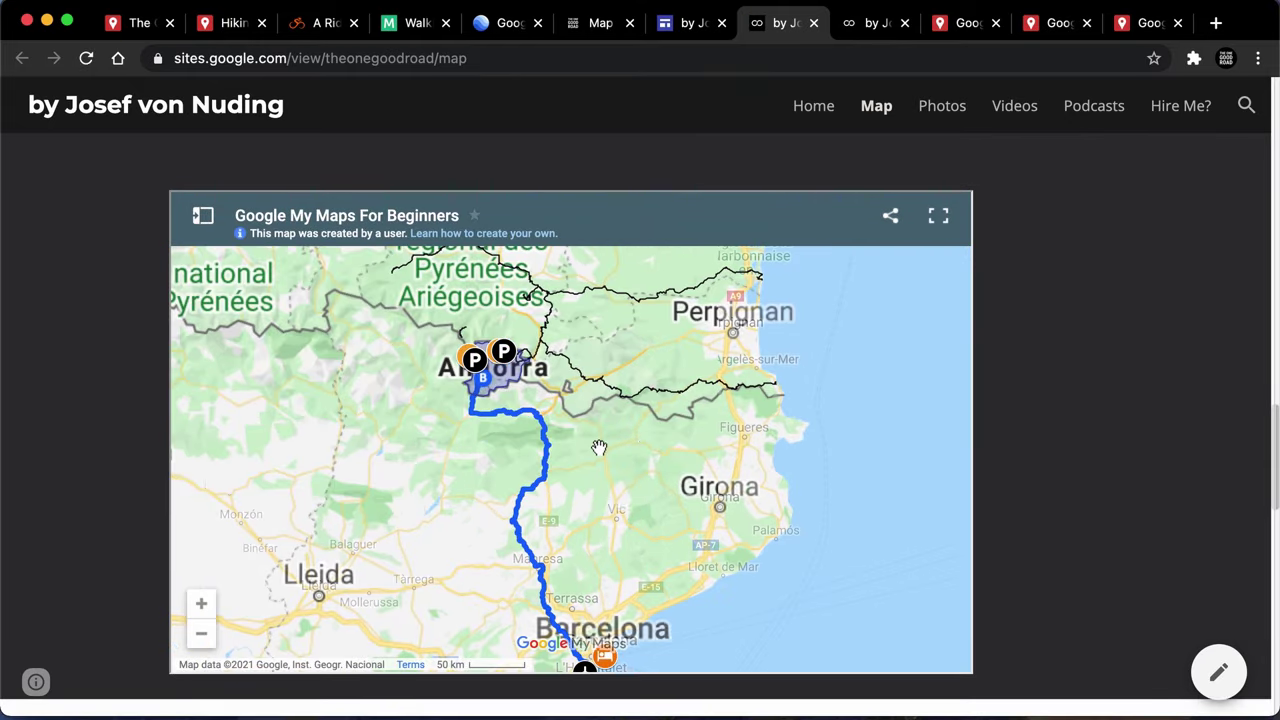
pyautogui.moveTo(610, 461); pyautogui.dragTo(657, 537)
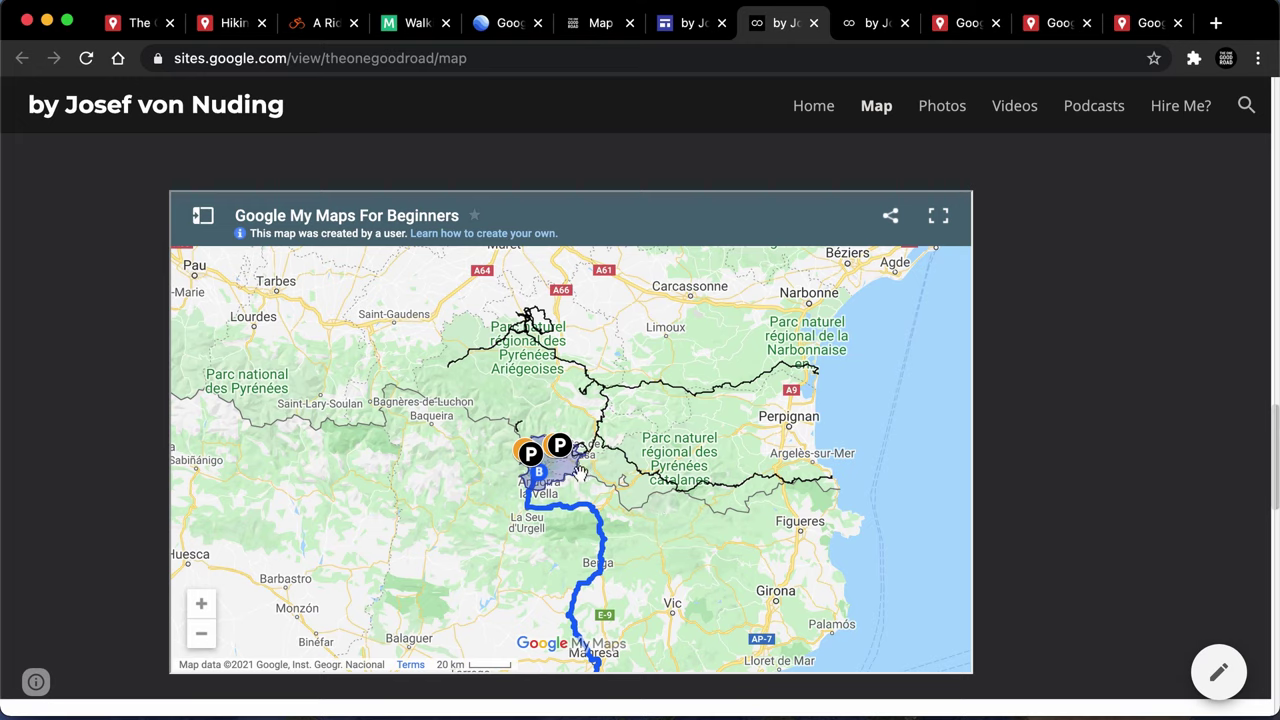
pyautogui.moveTo(630, 530); pyautogui.dragTo(625, 500)
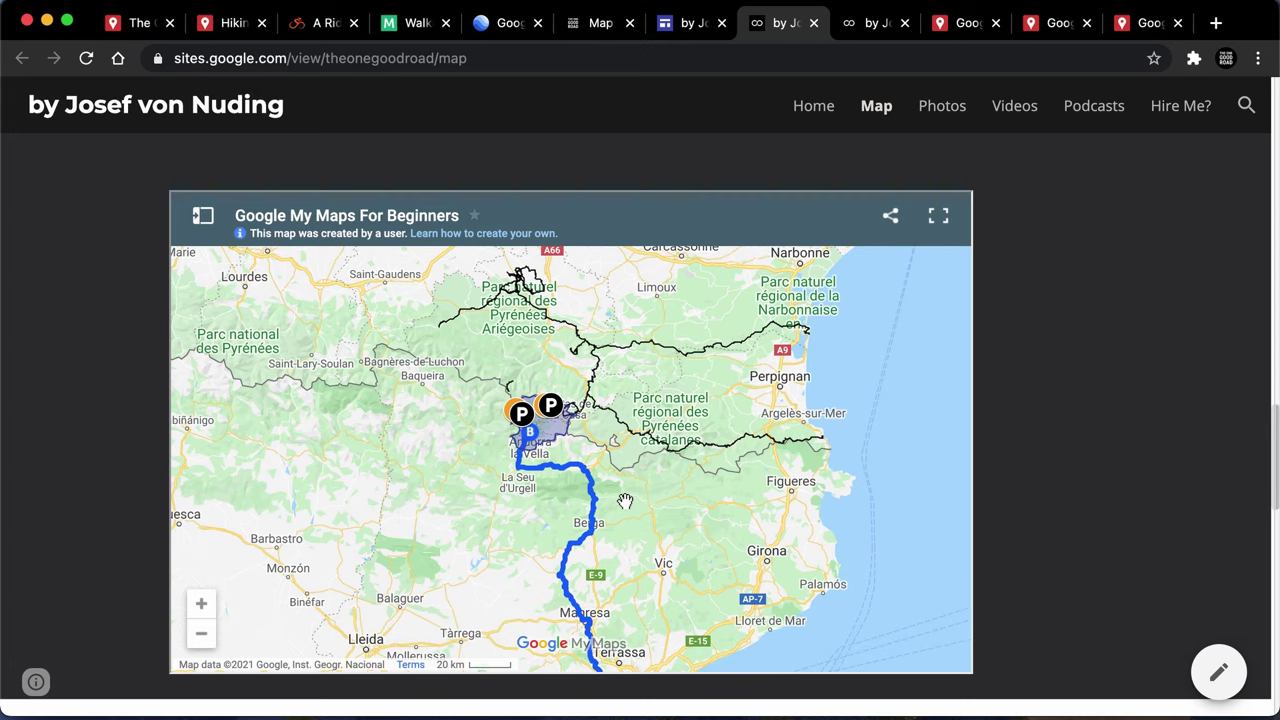
# - Examine the live embedded map from Andorra down to Barcelona and show its list of layers
pyautogui.scroll(2, 545, 420)
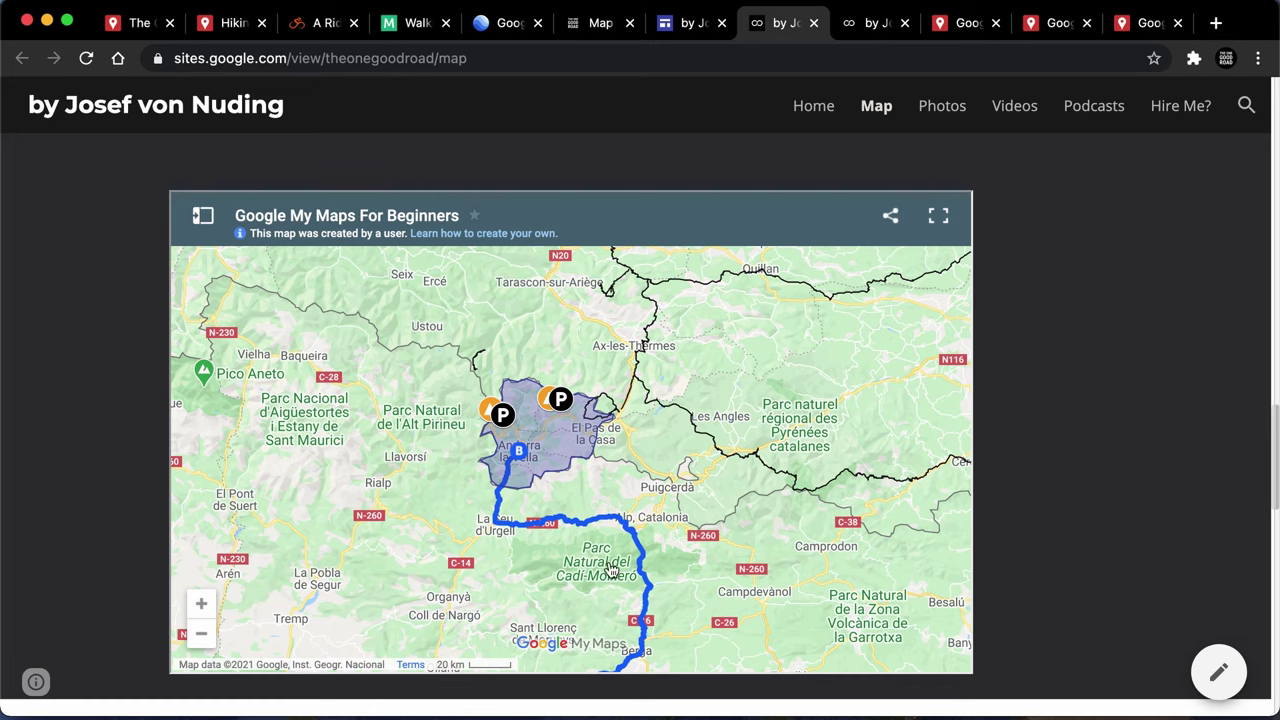
pyautogui.scroll(-2, 704, 550)
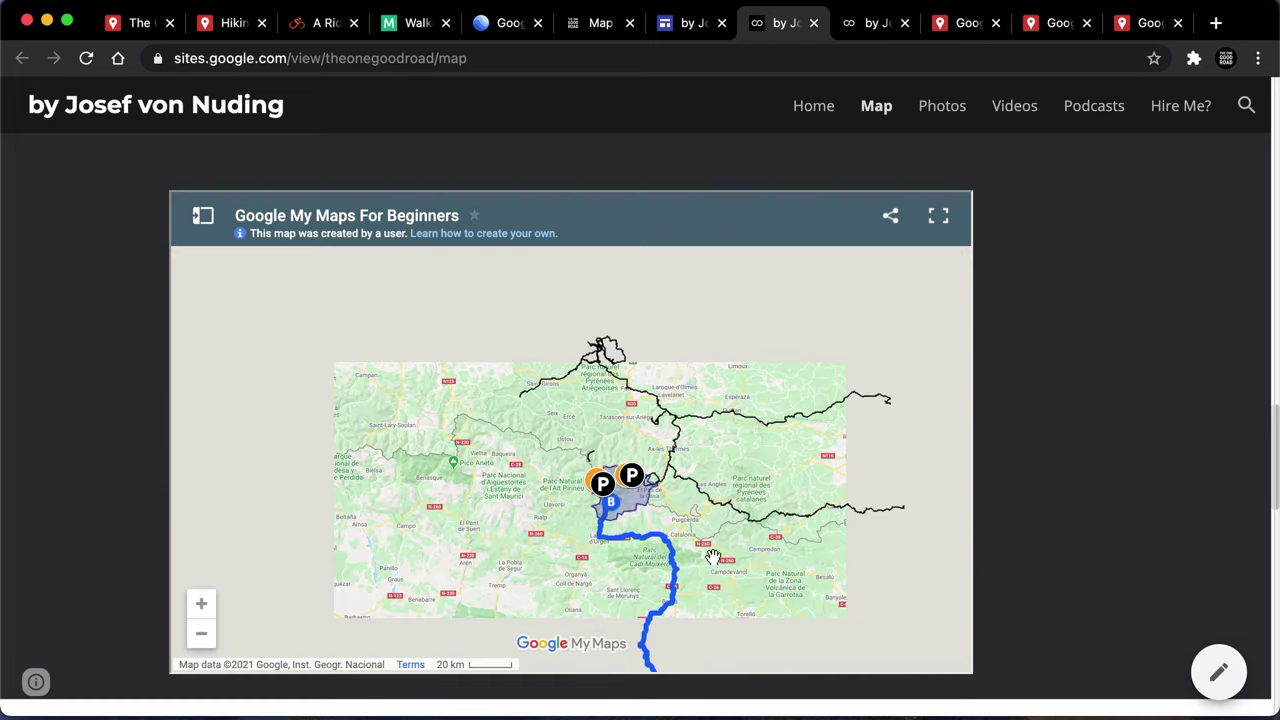
pyautogui.moveTo(751, 606); pyautogui.dragTo(607, 441)
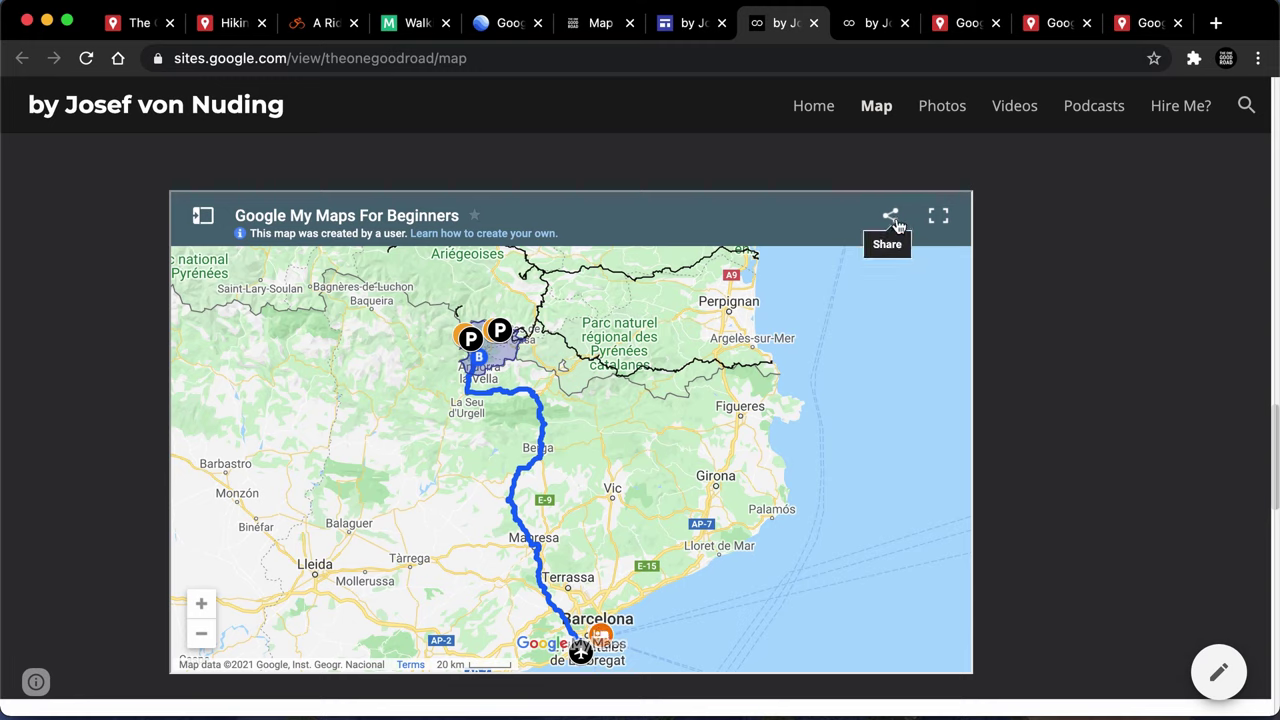
pyautogui.click(203, 217)
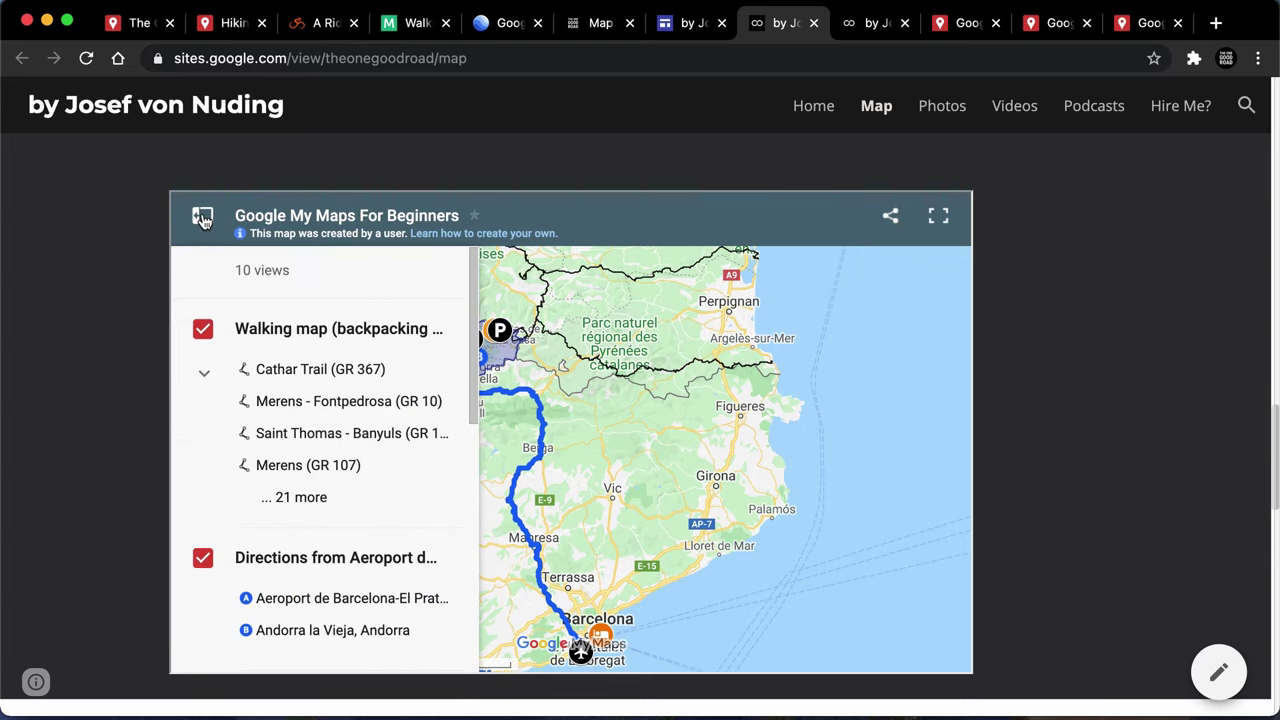
pyautogui.scroll(10, 342, 460)
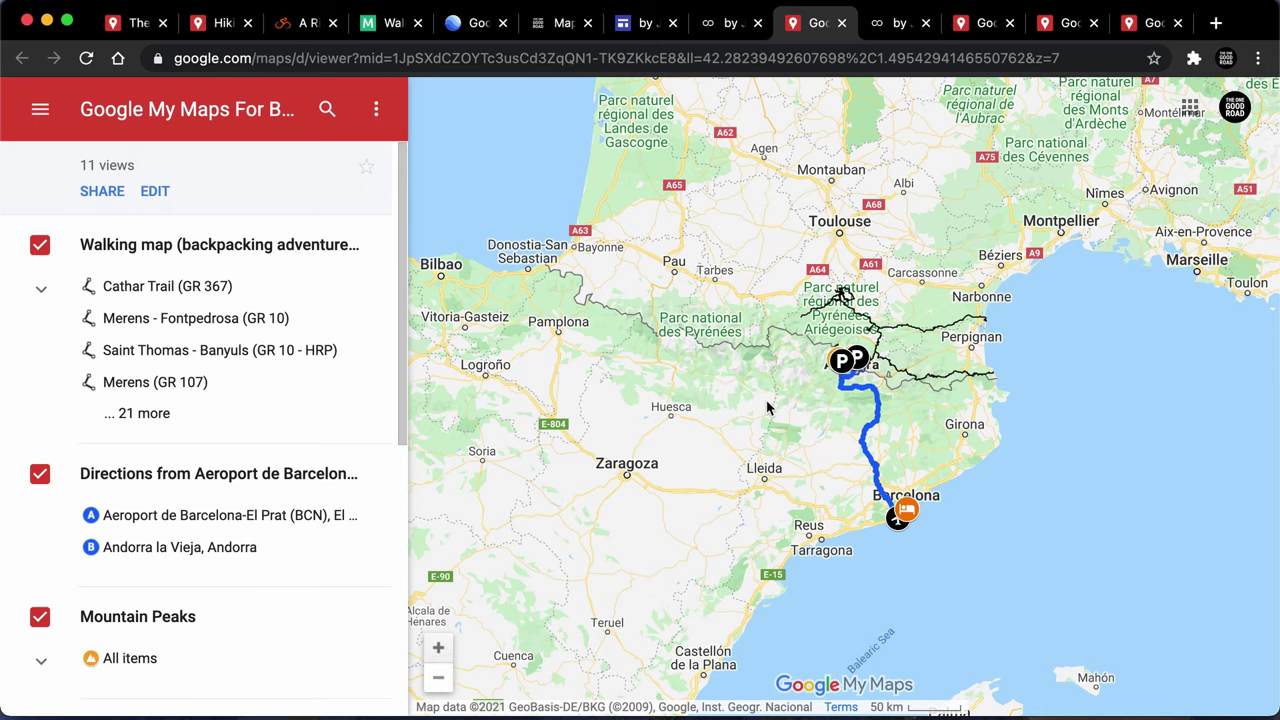
# - Compare the full-page Google My Maps For Beginners viewer with the Ride with GPS trip and the Google Earth project, ending on the map viewer
pyautogui.scroll(2, 767, 407)
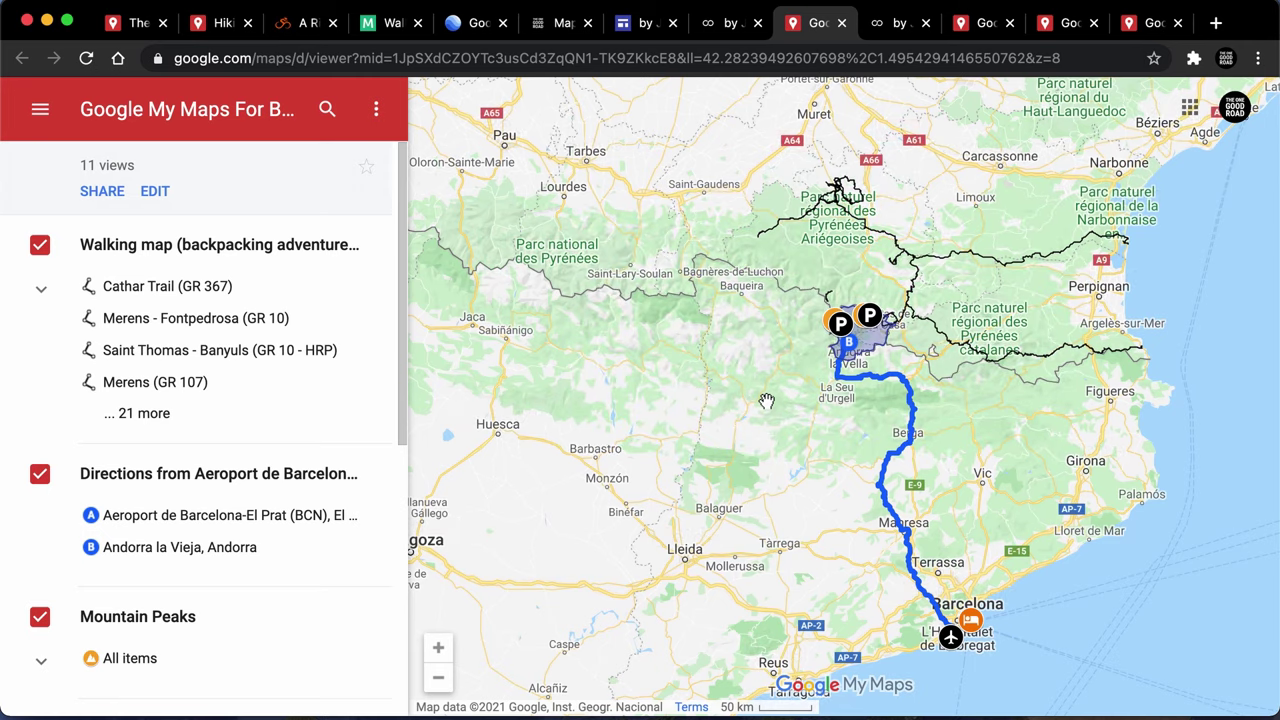
pyautogui.click(306, 28)
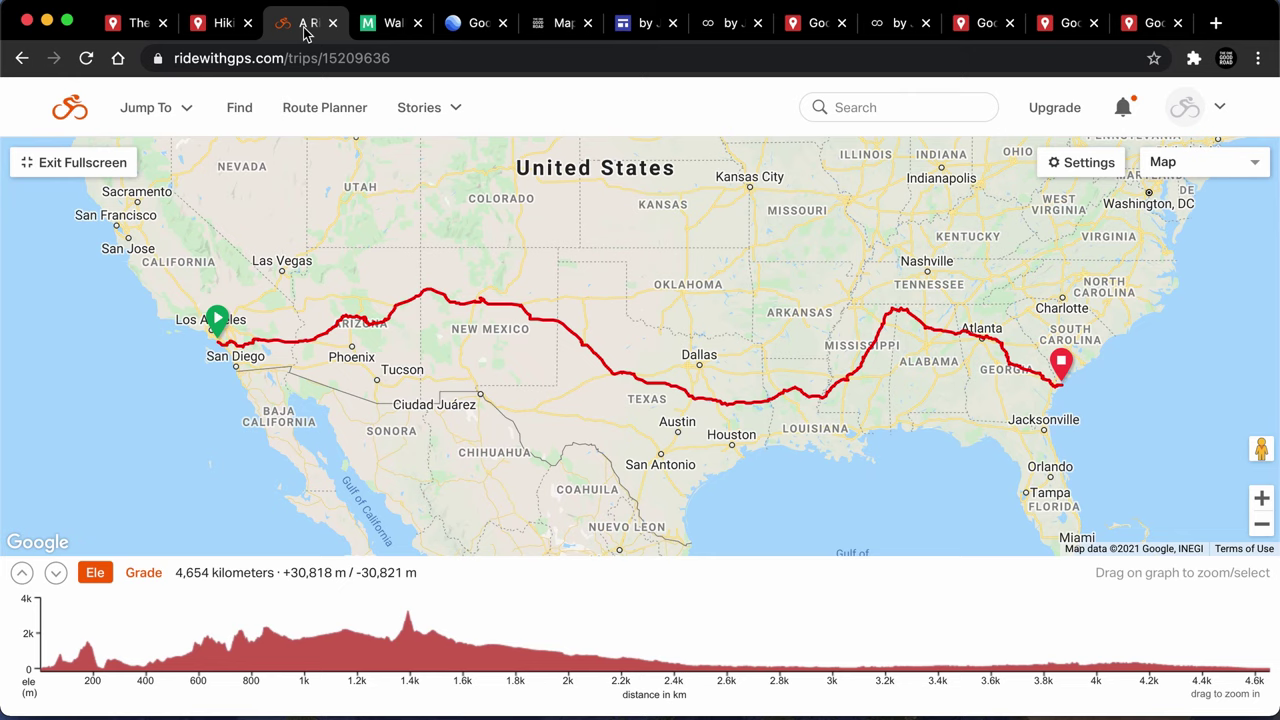
pyautogui.click(372, 35)
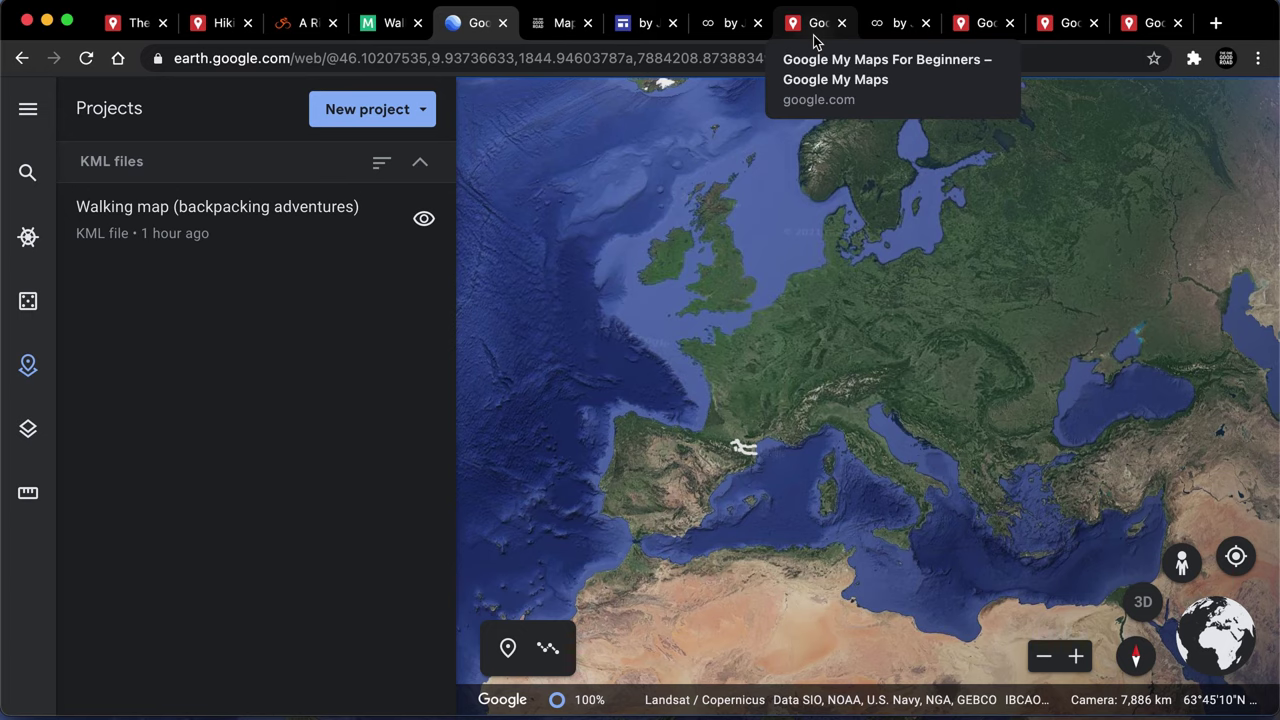
pyautogui.click(1052, 24)
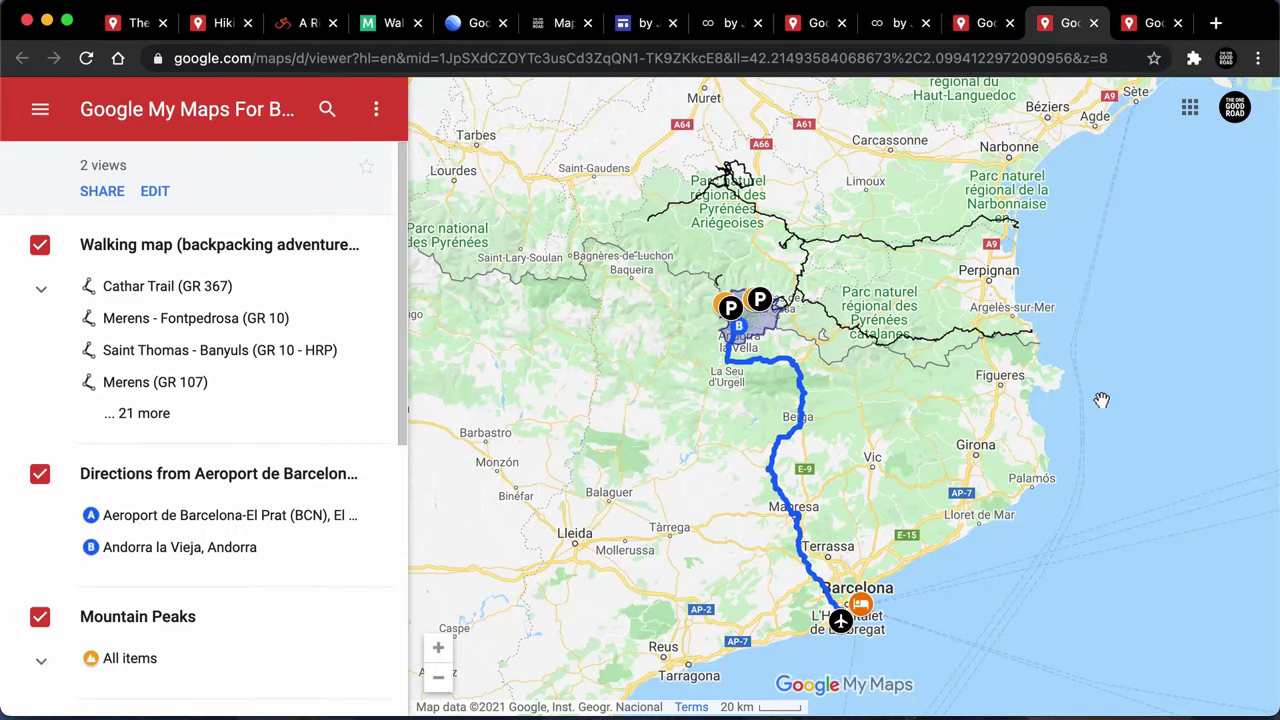